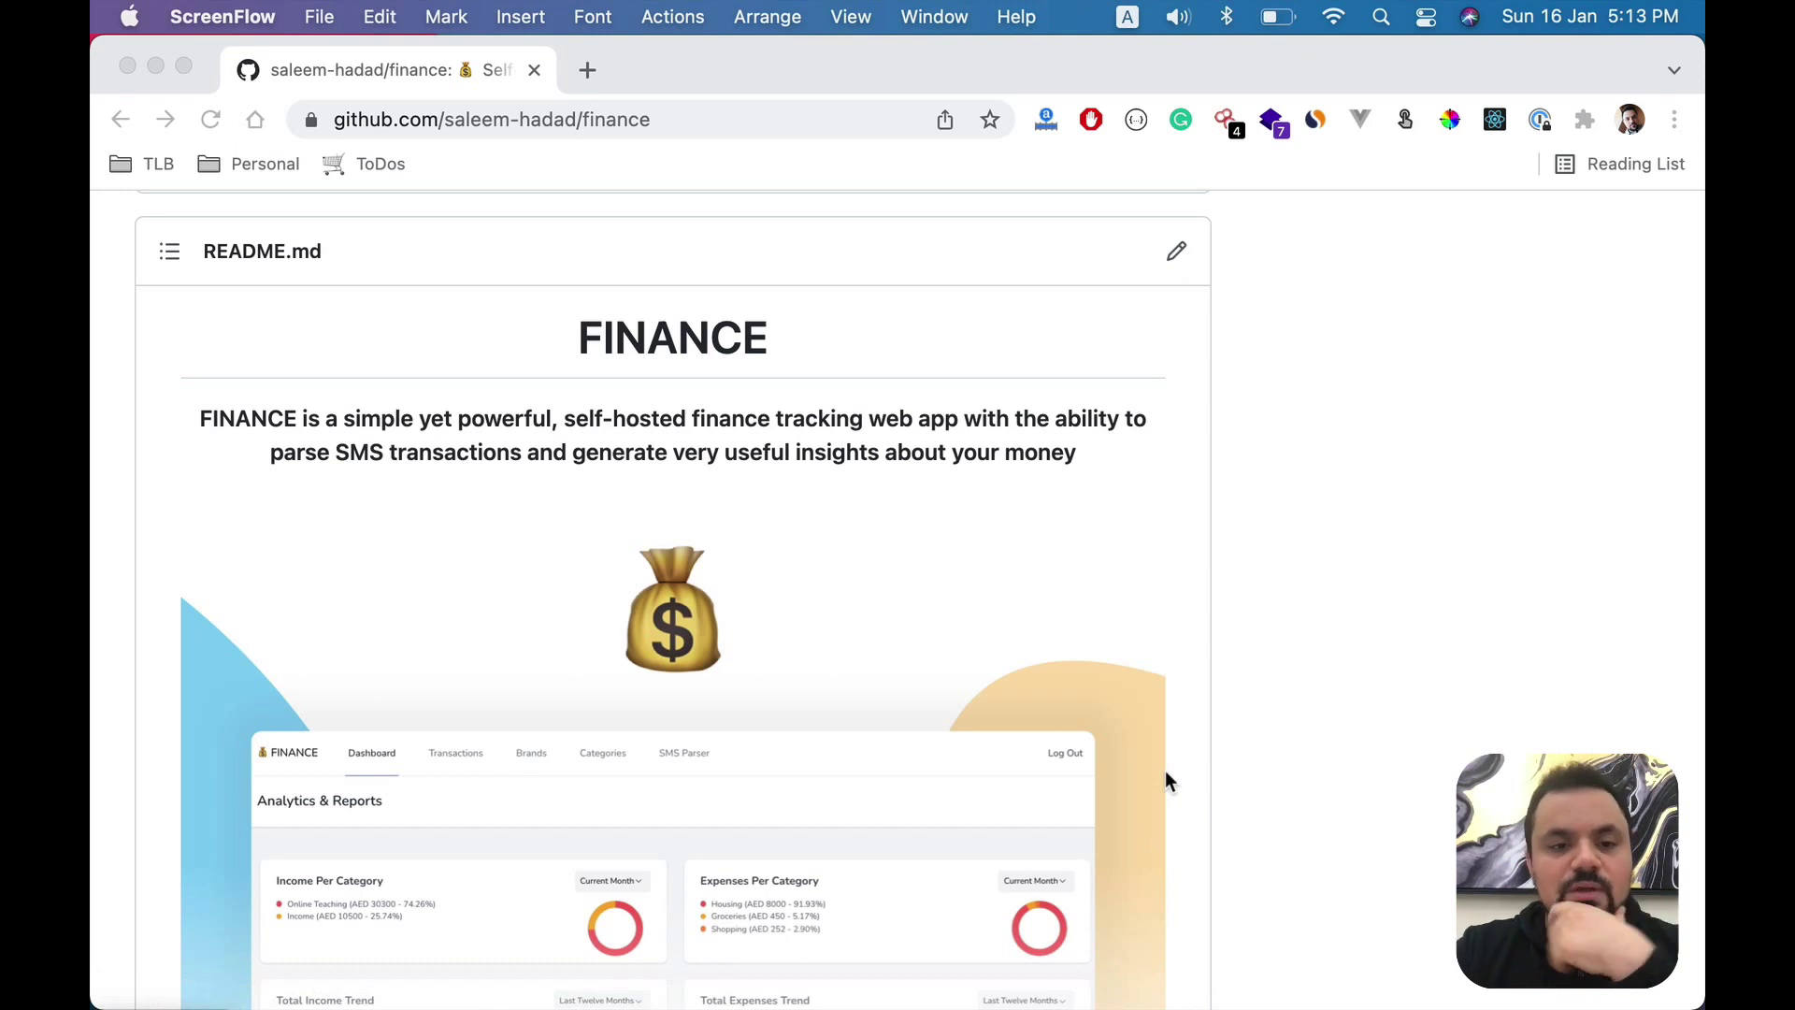
- Scroll the README down to the Demo section and open the live demo in a new tab
scroll(1165, 780, down, 2)
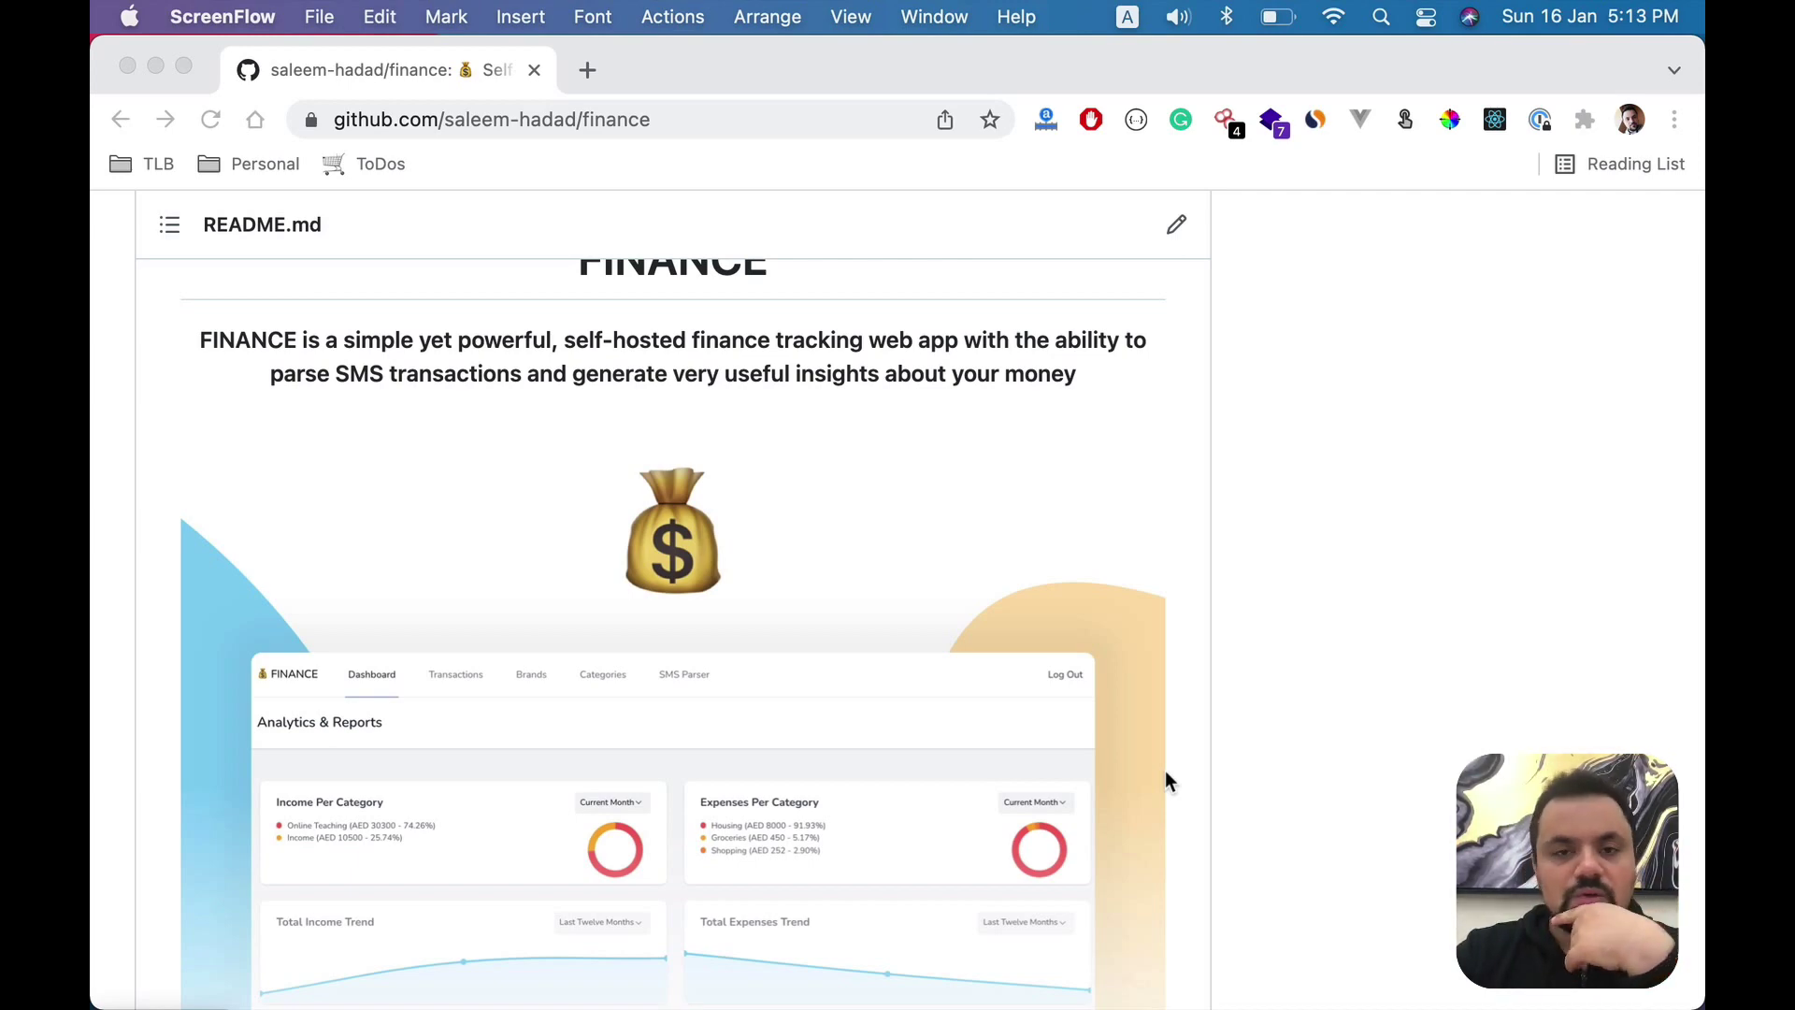
scroll(1165, 780, down, 2)
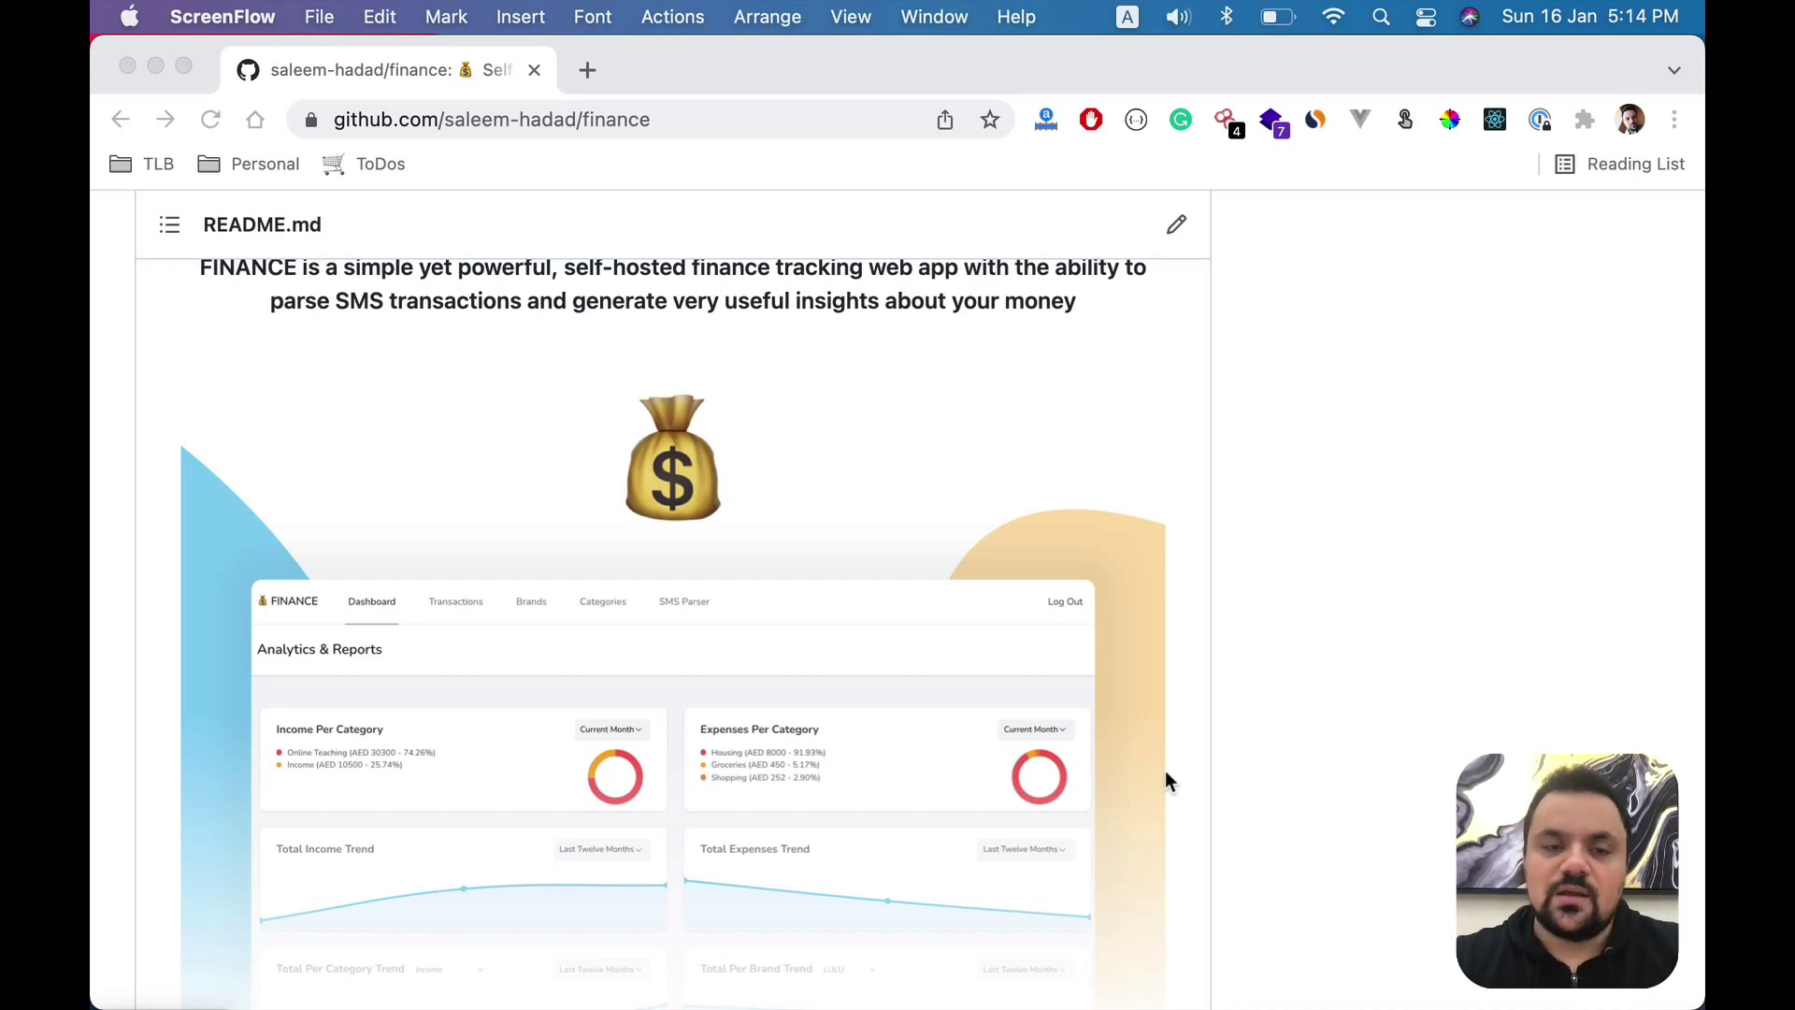
scroll(1166, 780, down, 15)
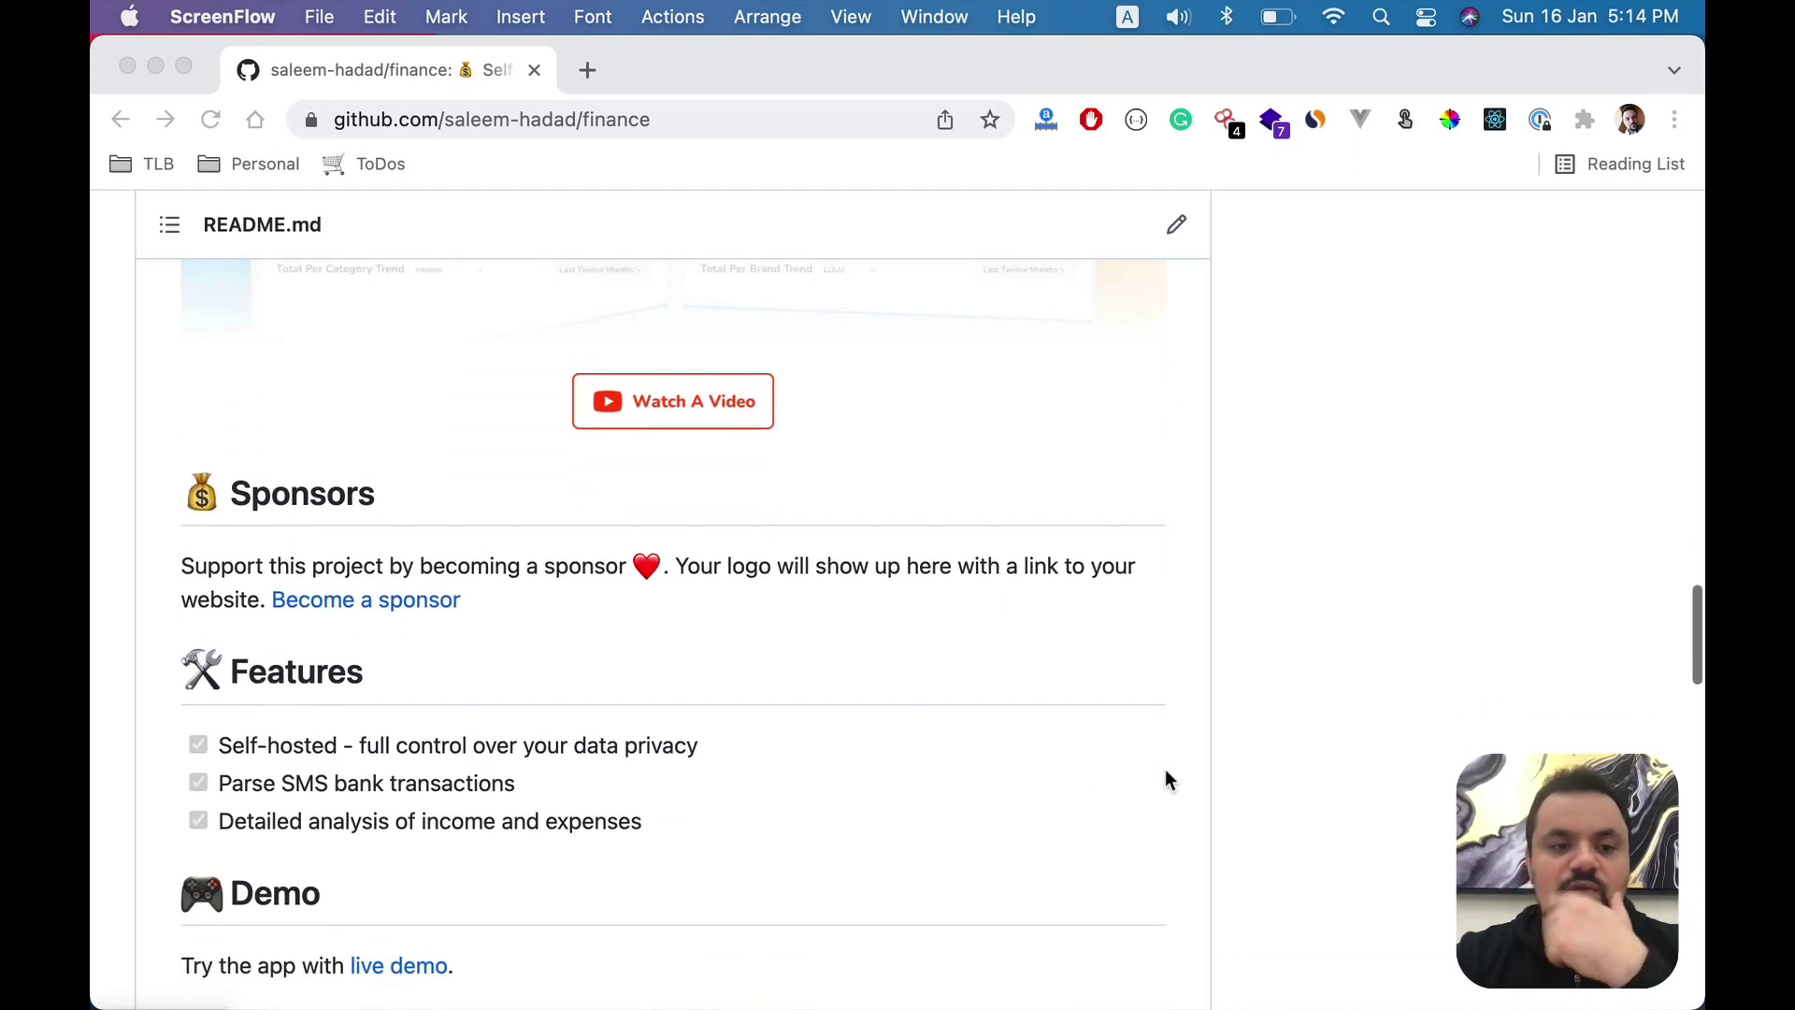
scroll(1165, 780, down, 4)
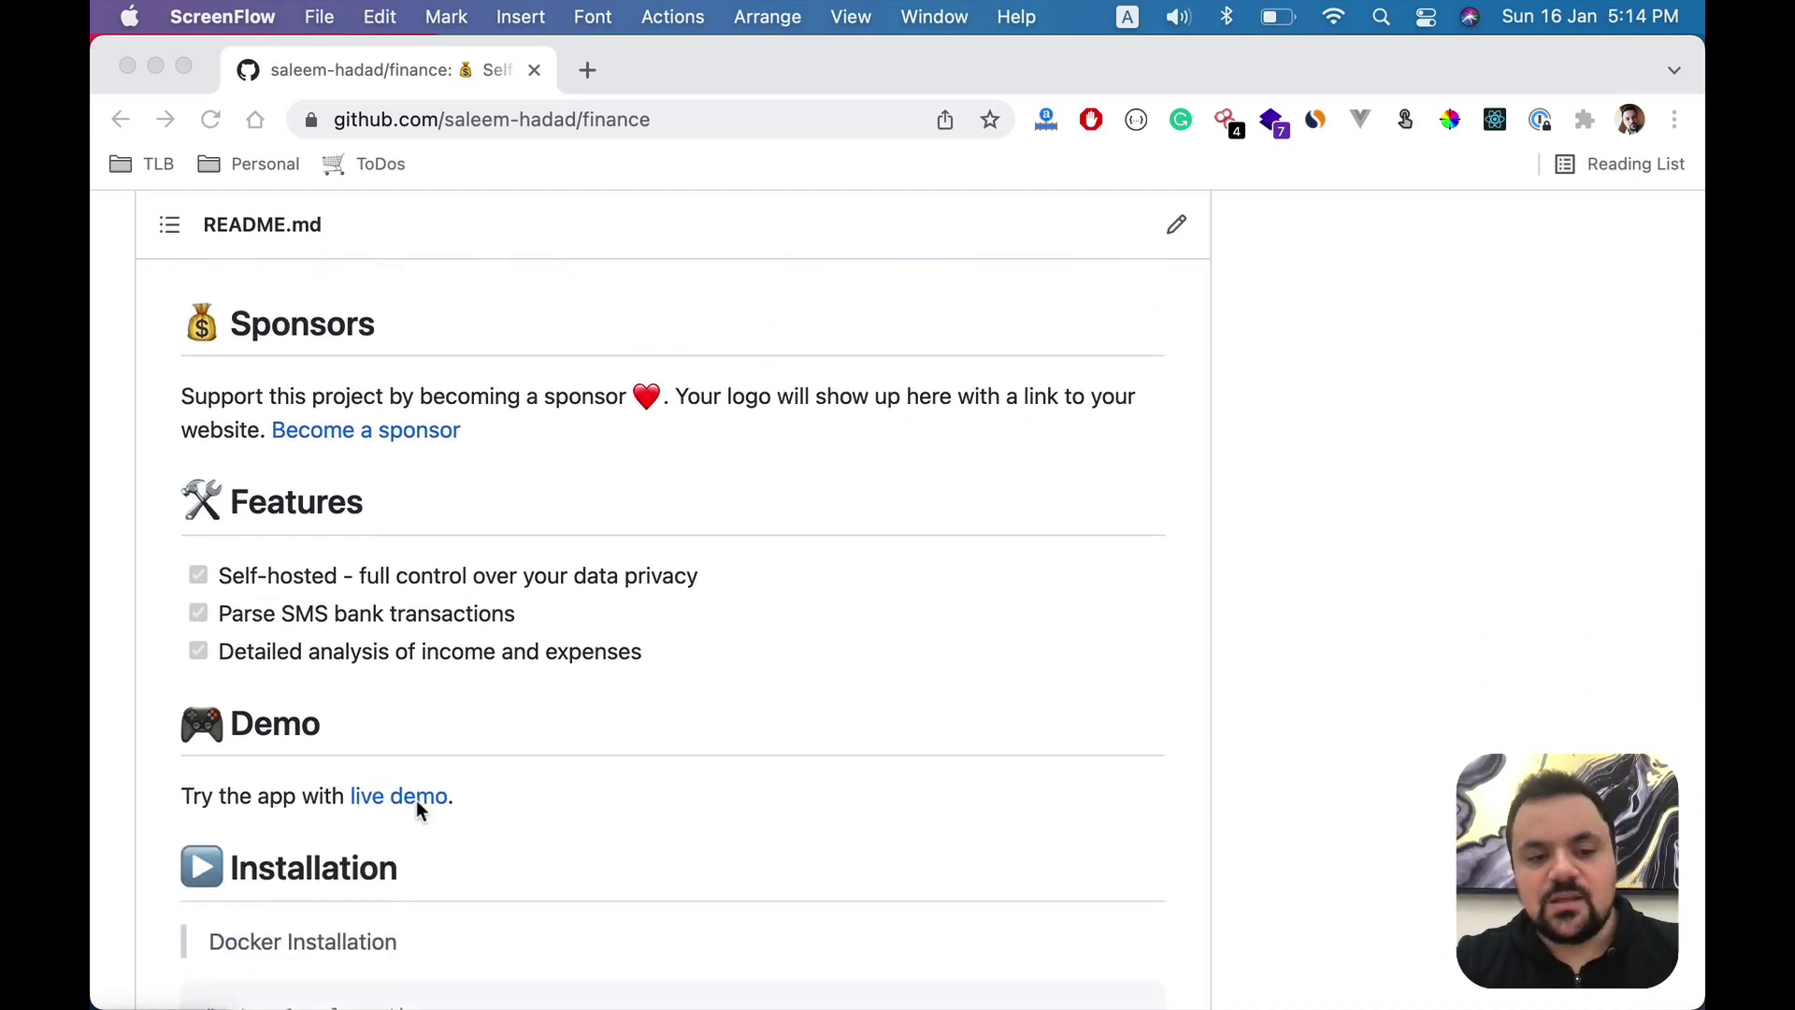
click(342, 797)
click(371, 797)
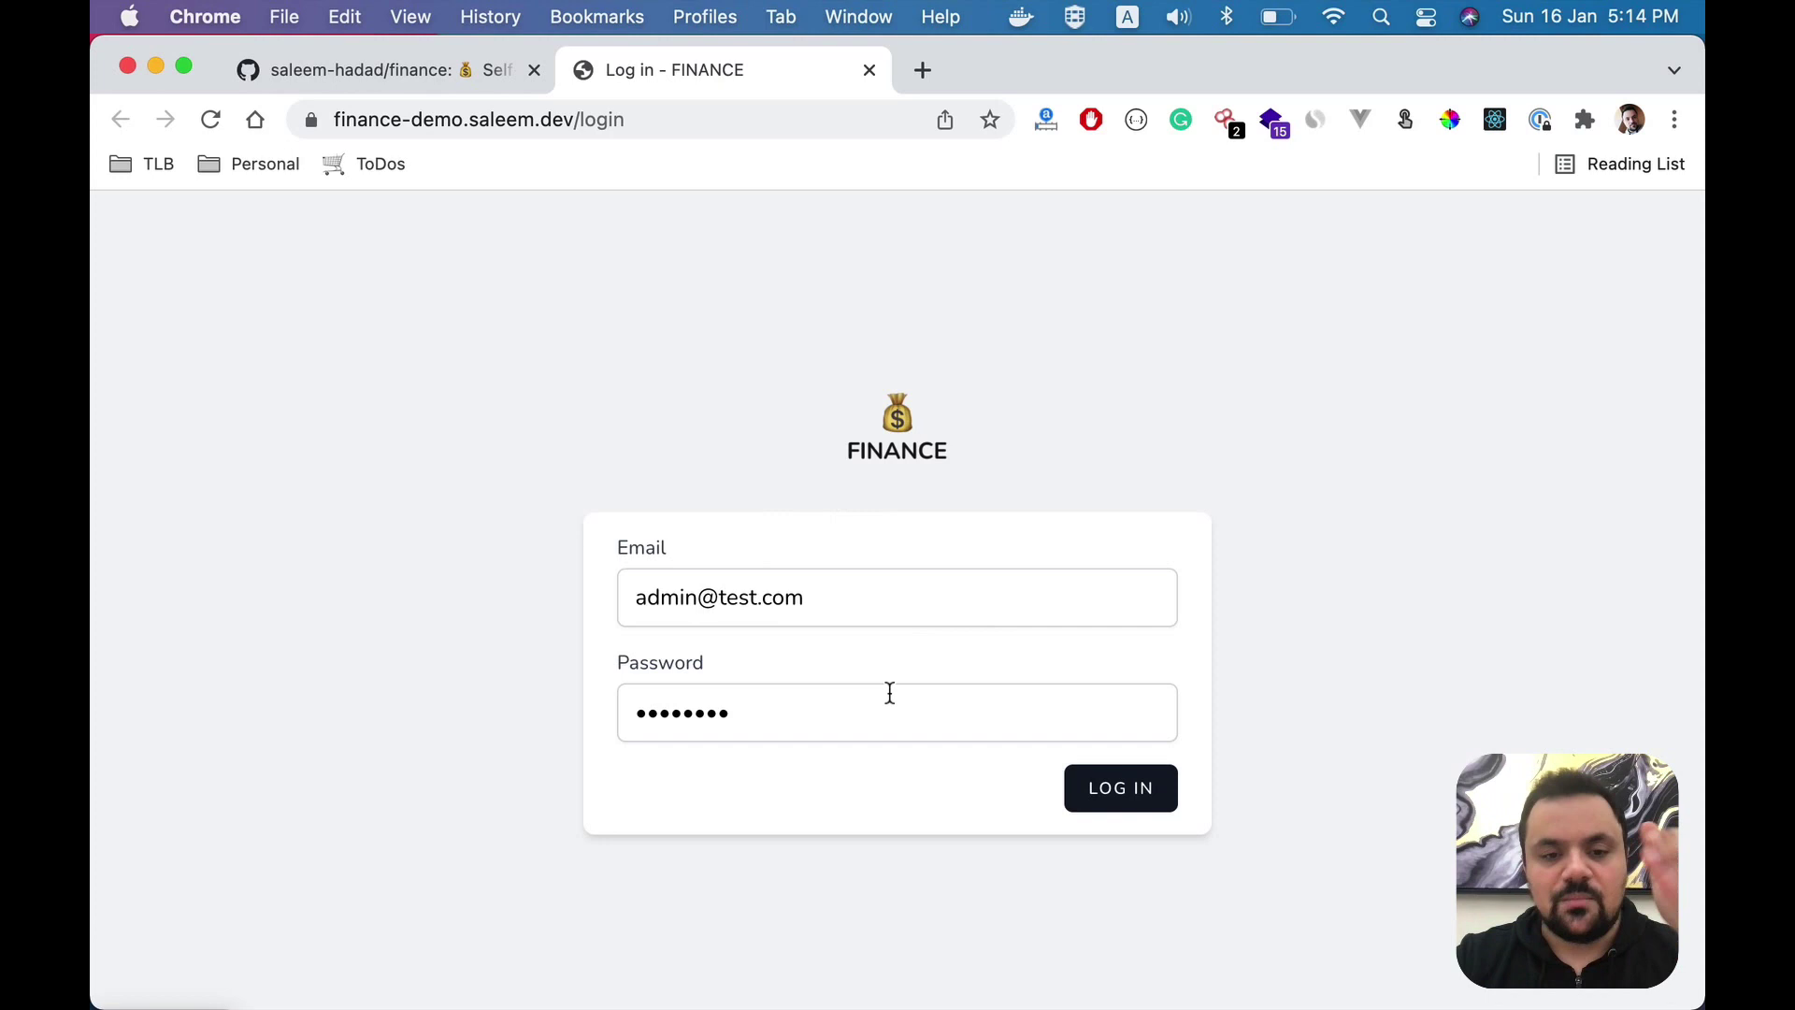
- Log into the demo with the prefilled credentials and go to the Categories page
click(1113, 791)
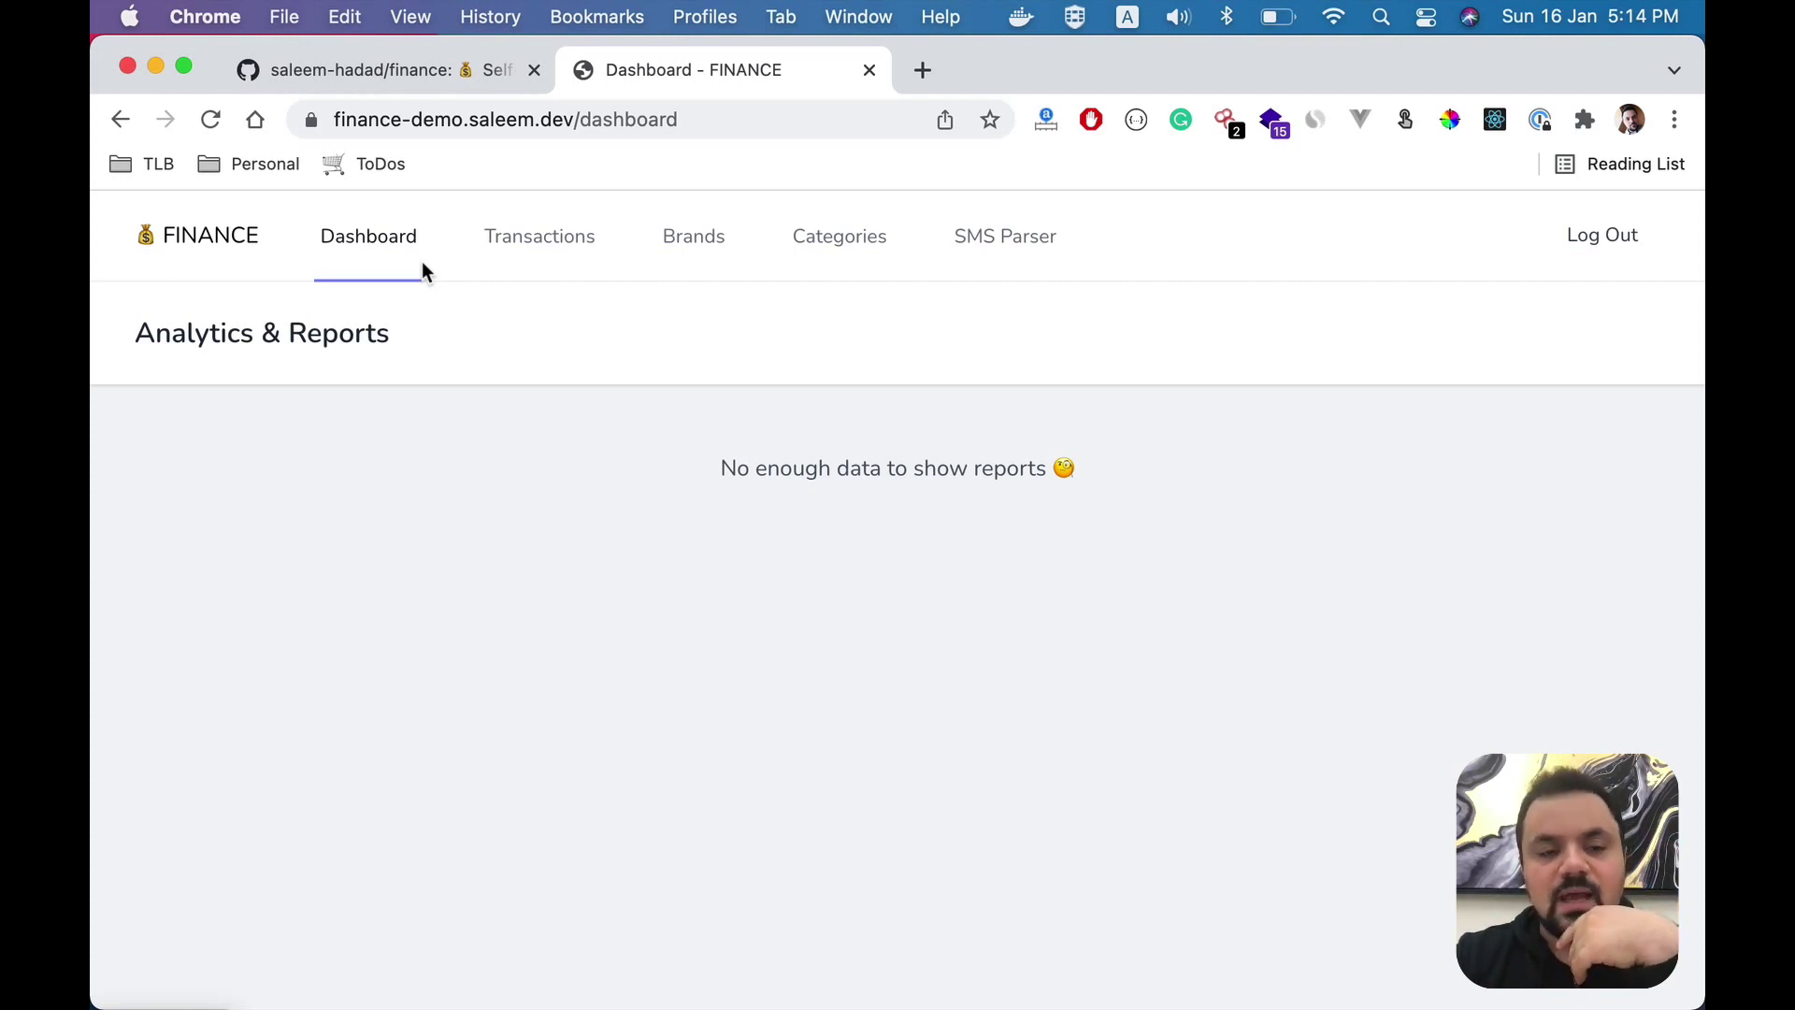
drag(452, 425, 1085, 463)
click(1110, 469)
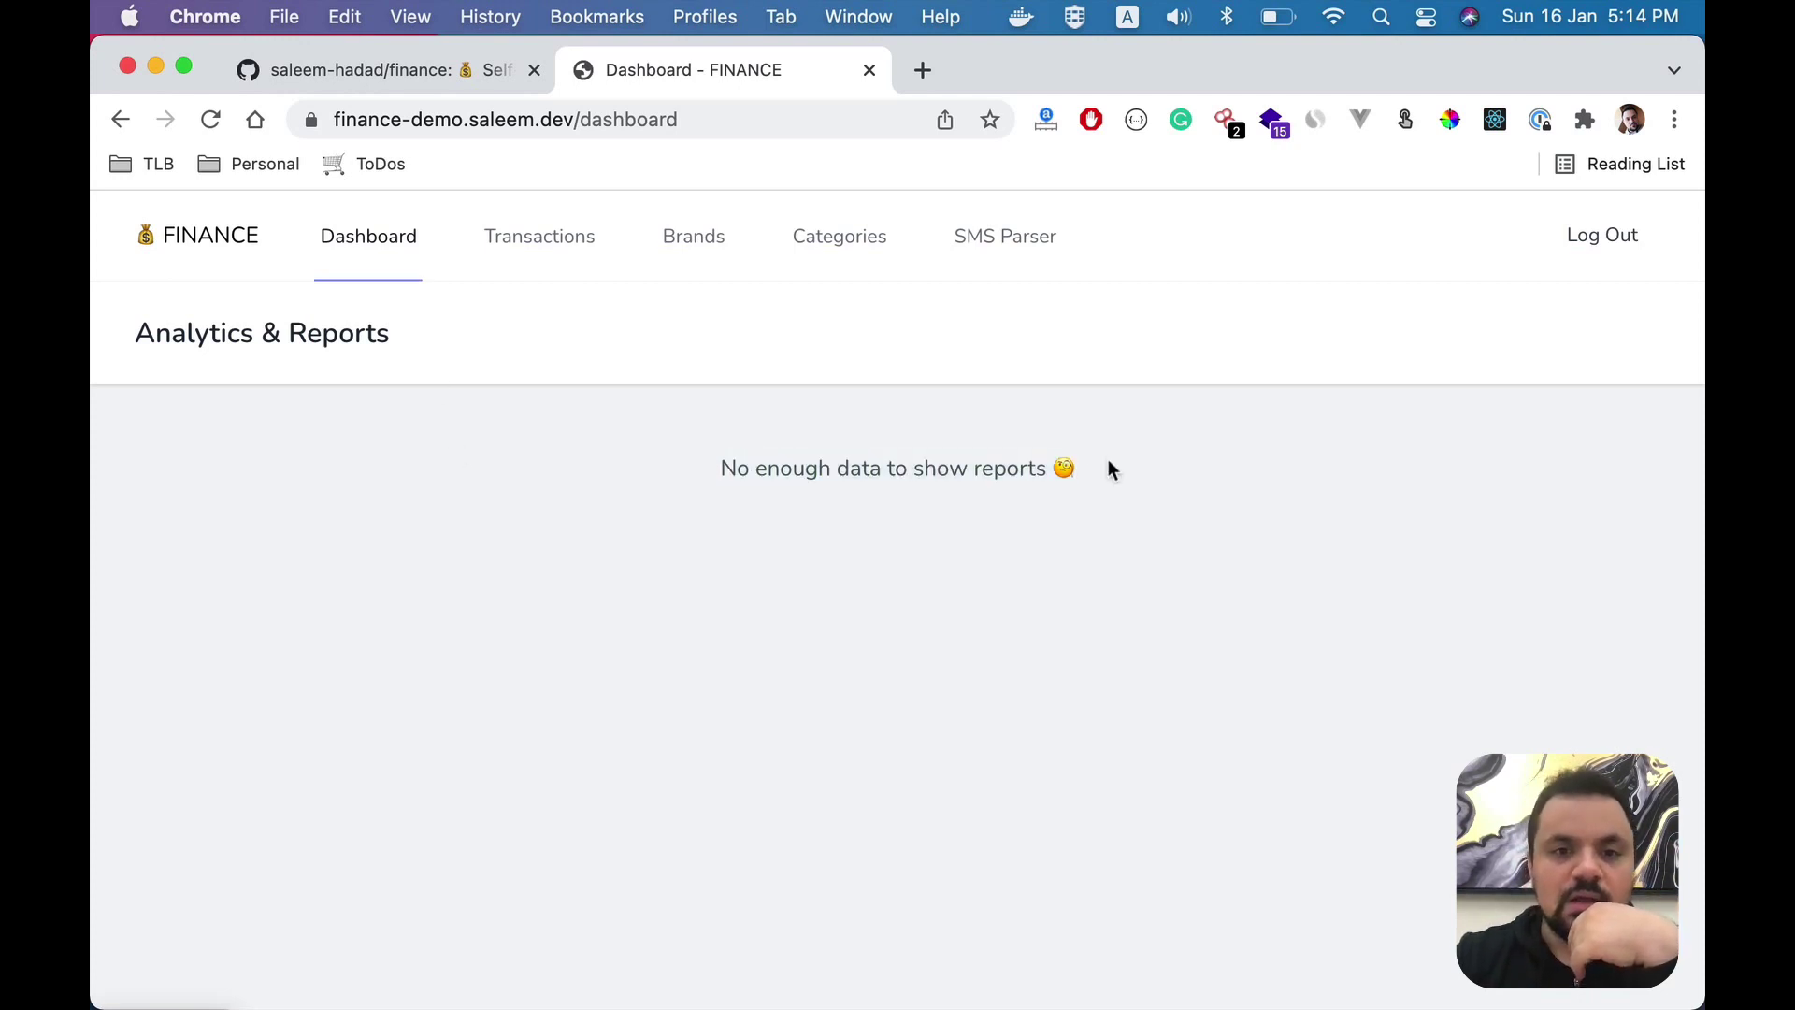
click(851, 267)
- Browse the categories table, noting the Housing and Utilities categories
scroll(779, 533, down, 5)
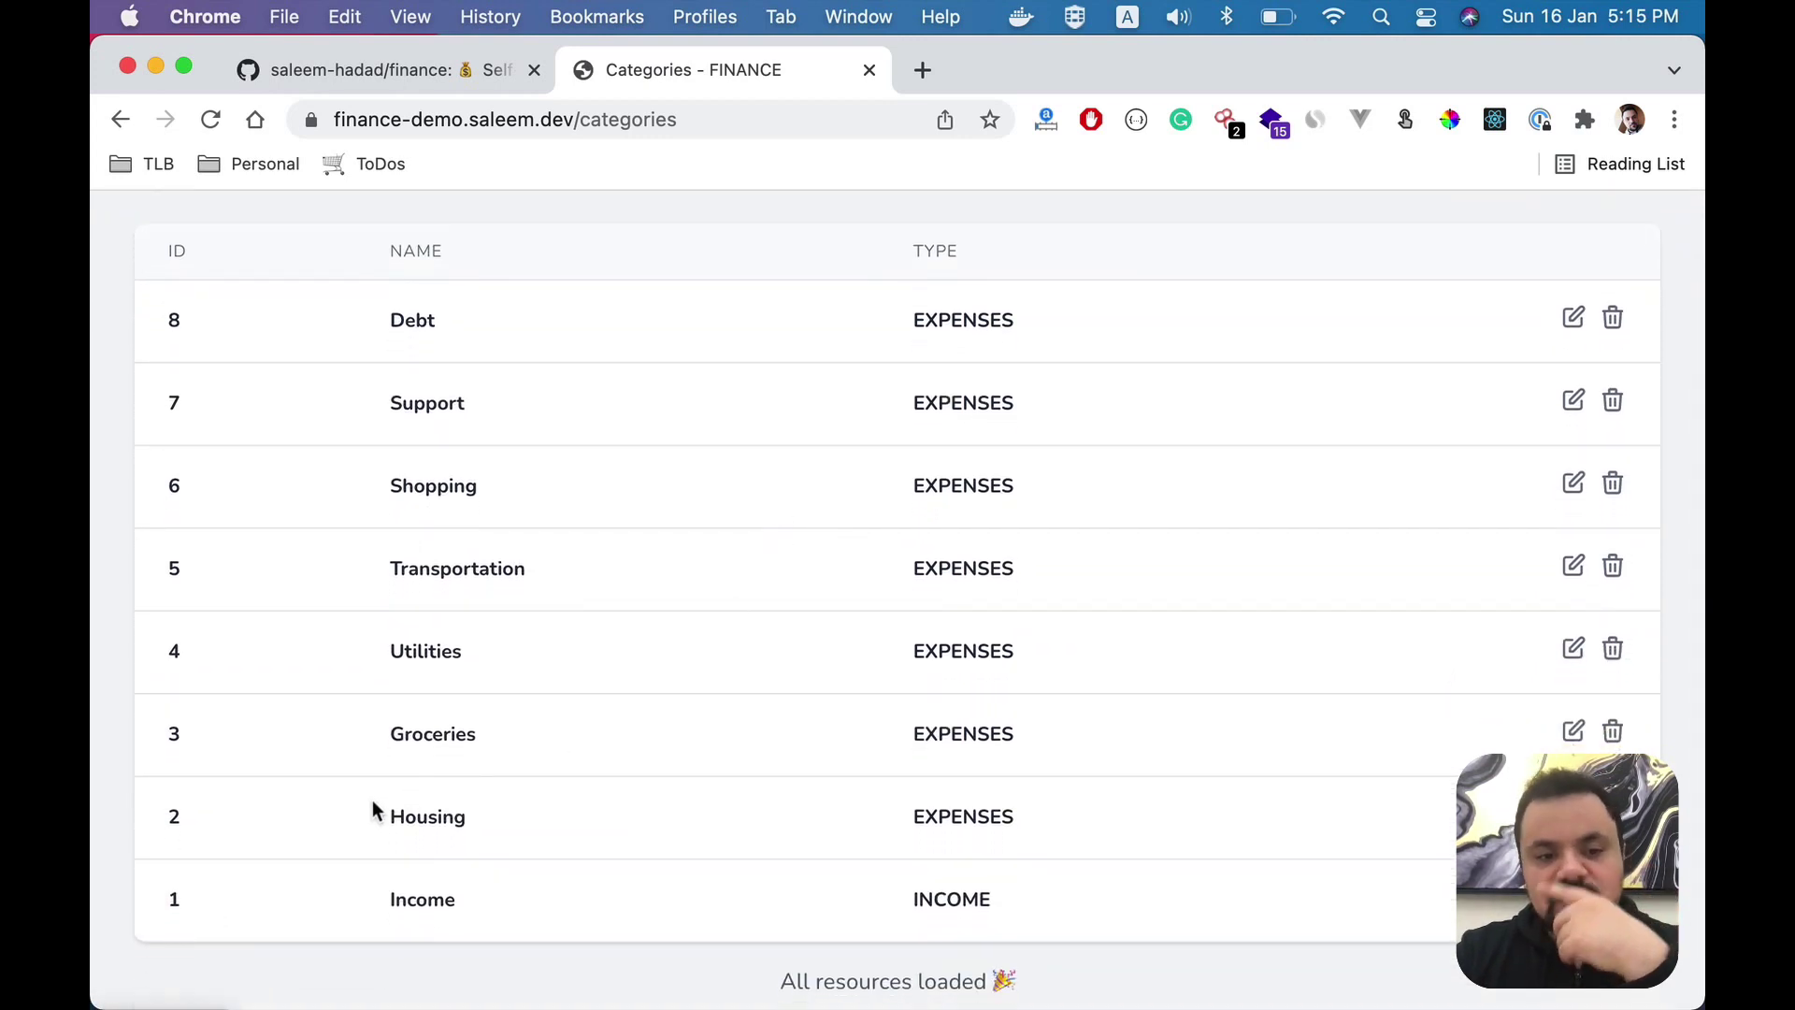
drag(374, 810, 561, 814)
drag(328, 733, 578, 666)
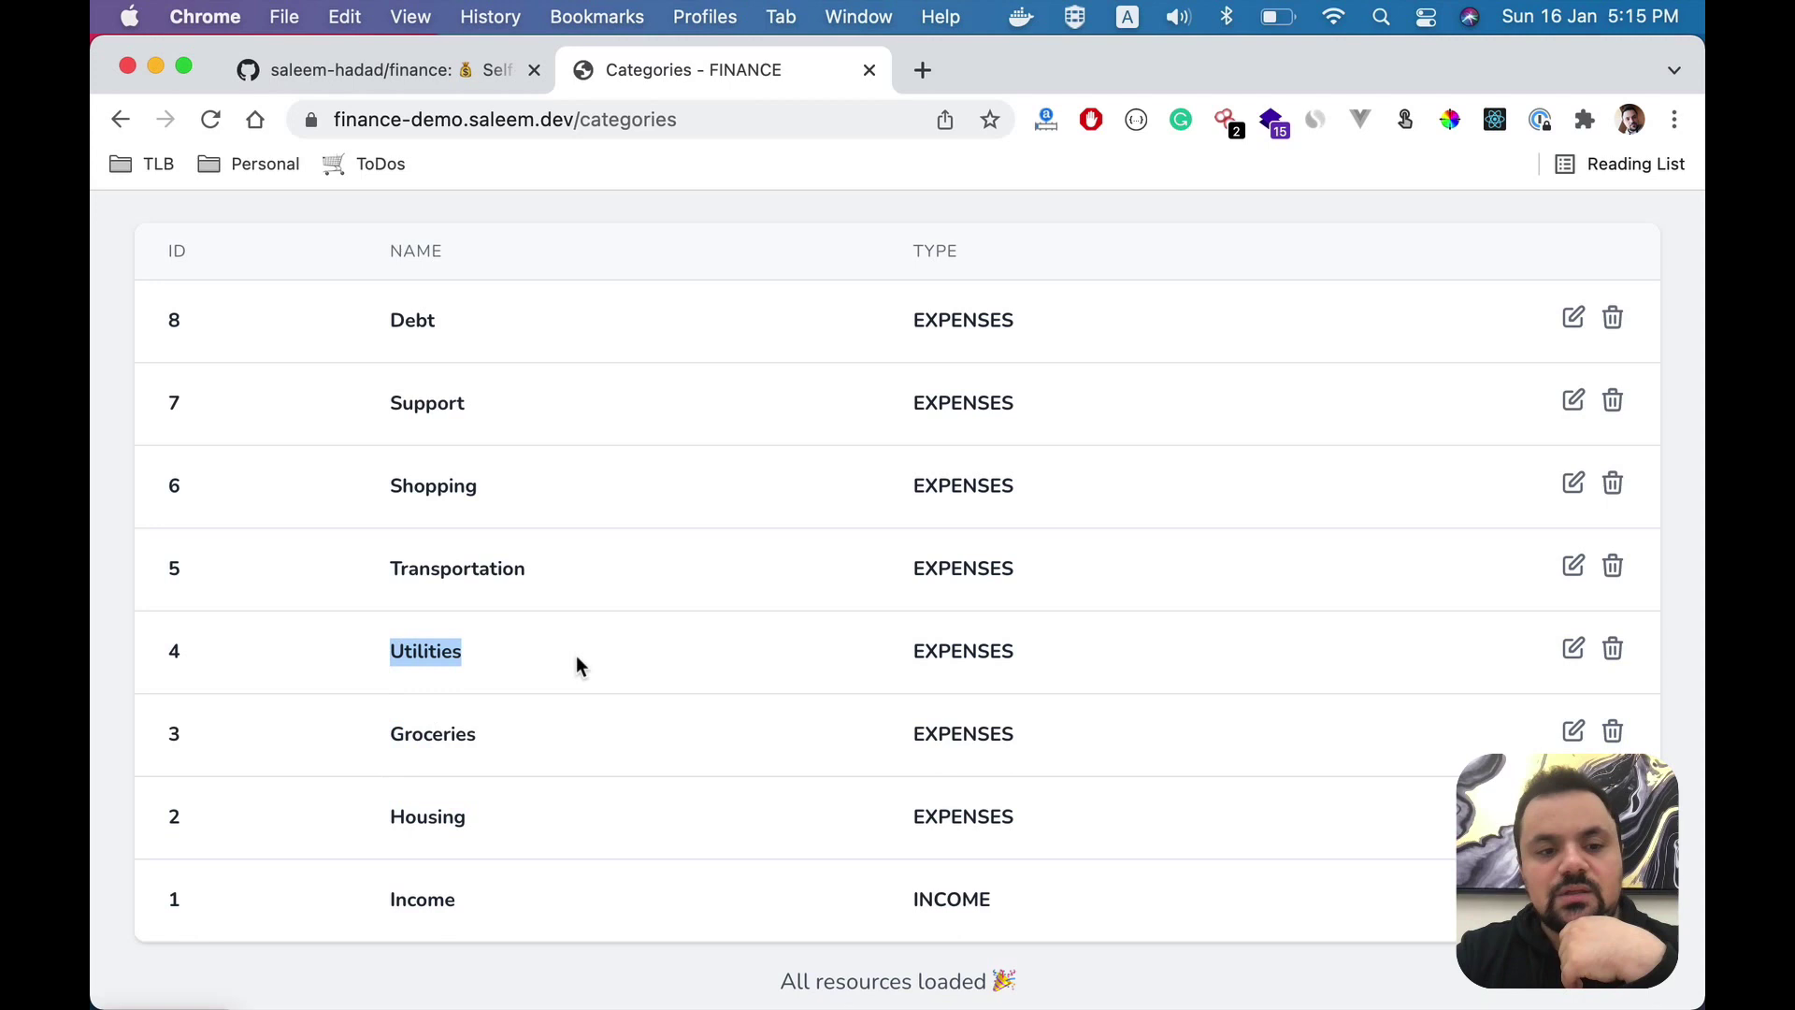
drag(589, 597, 260, 588)
scroll(378, 441, up, 3)
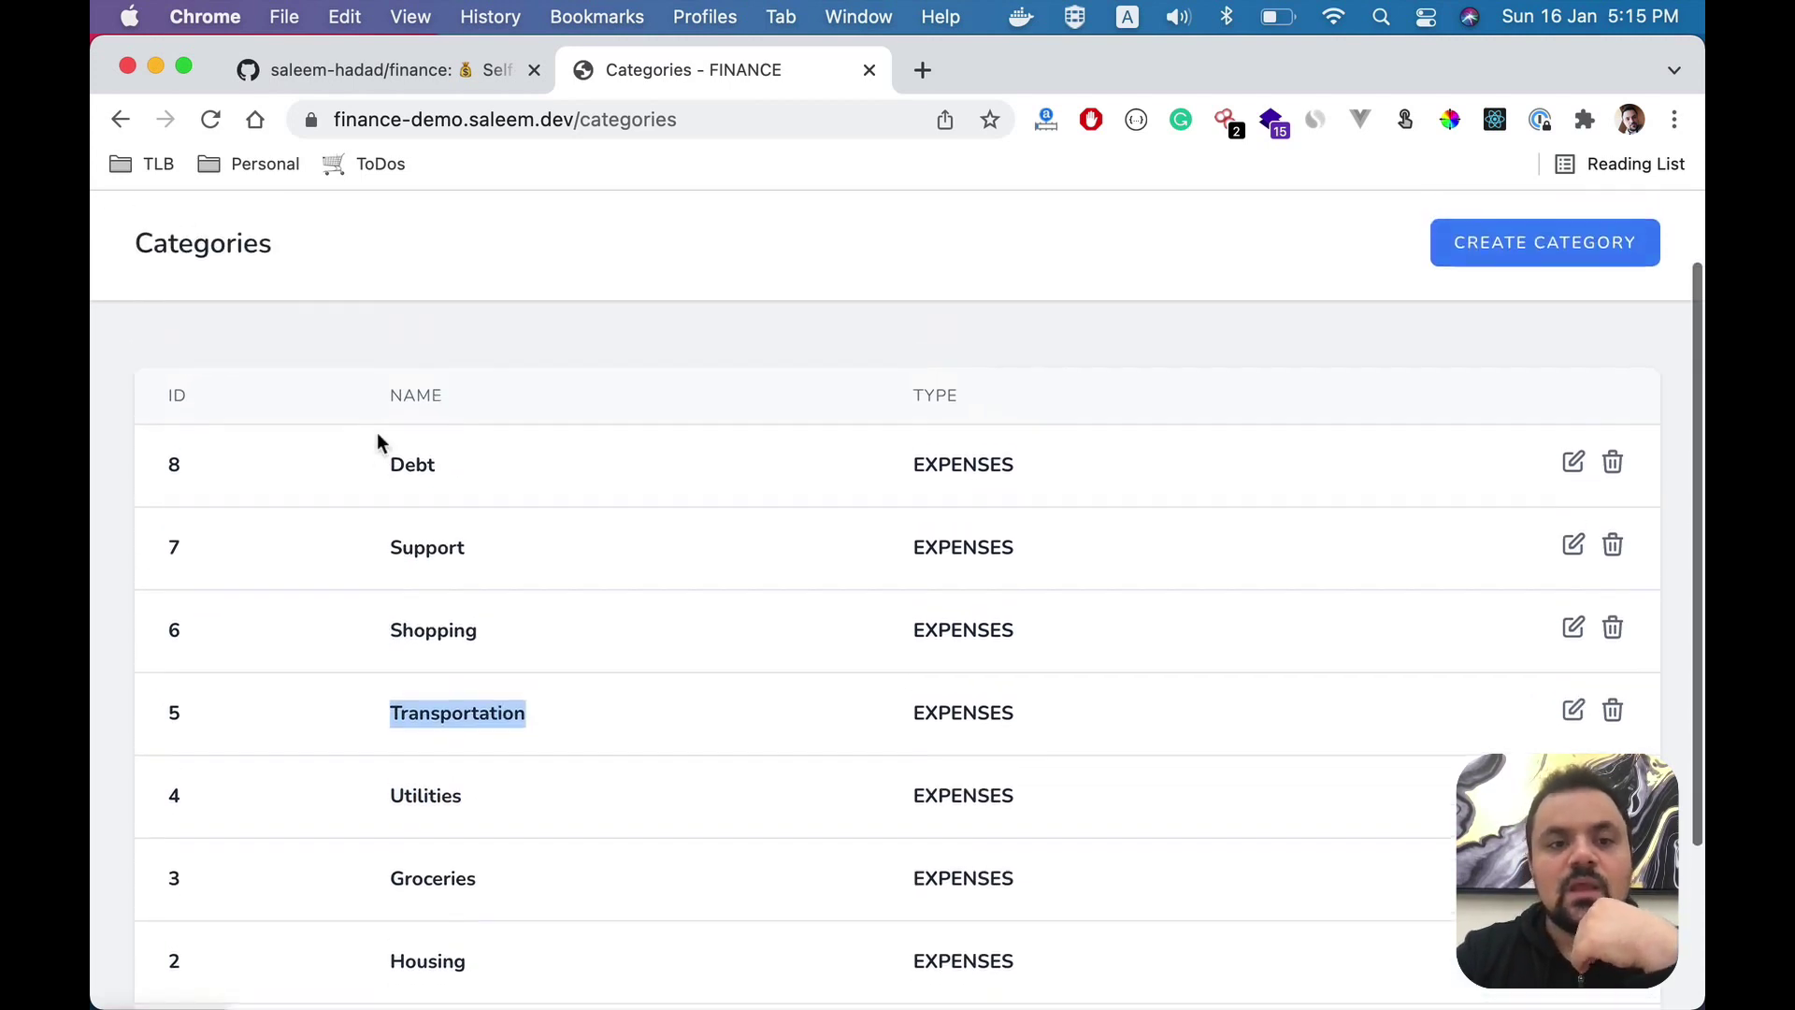
scroll(378, 434, up, 3)
- Open the Brands page and browse the brands list, noting IKEA
click(722, 258)
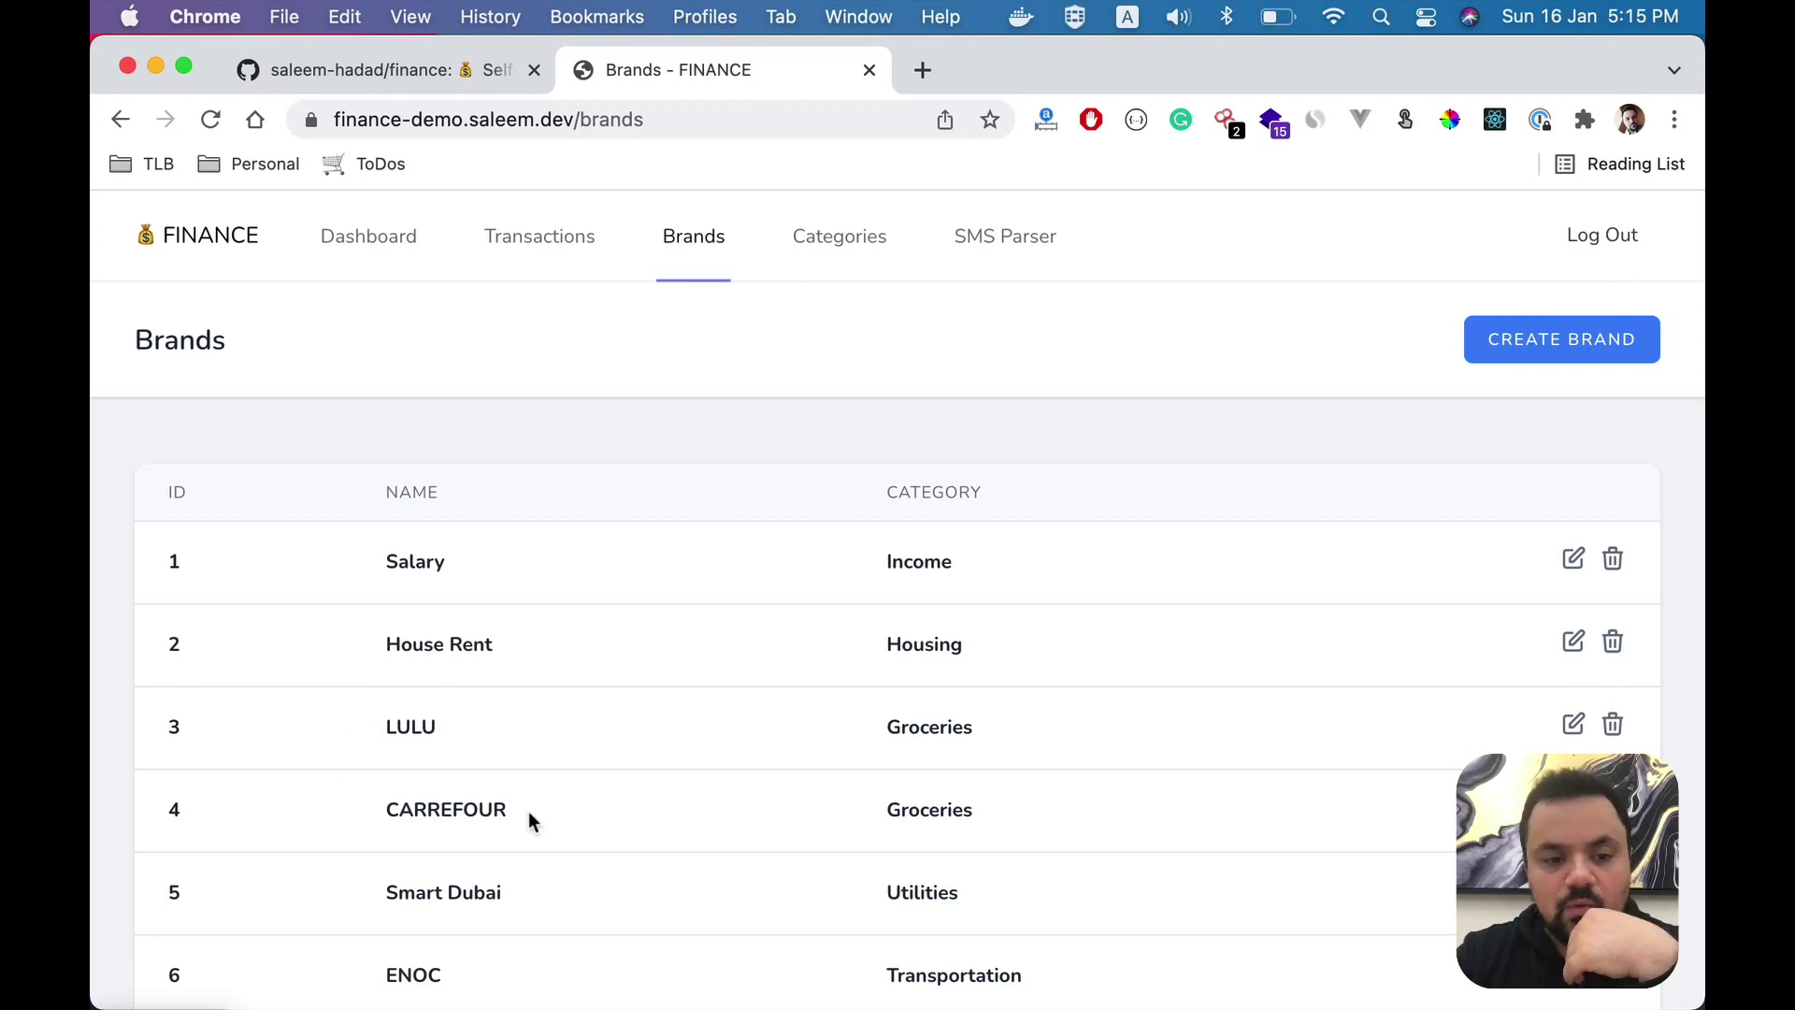
scroll(529, 817, down, 3)
double_click(407, 785)
scroll(472, 916, down, 2)
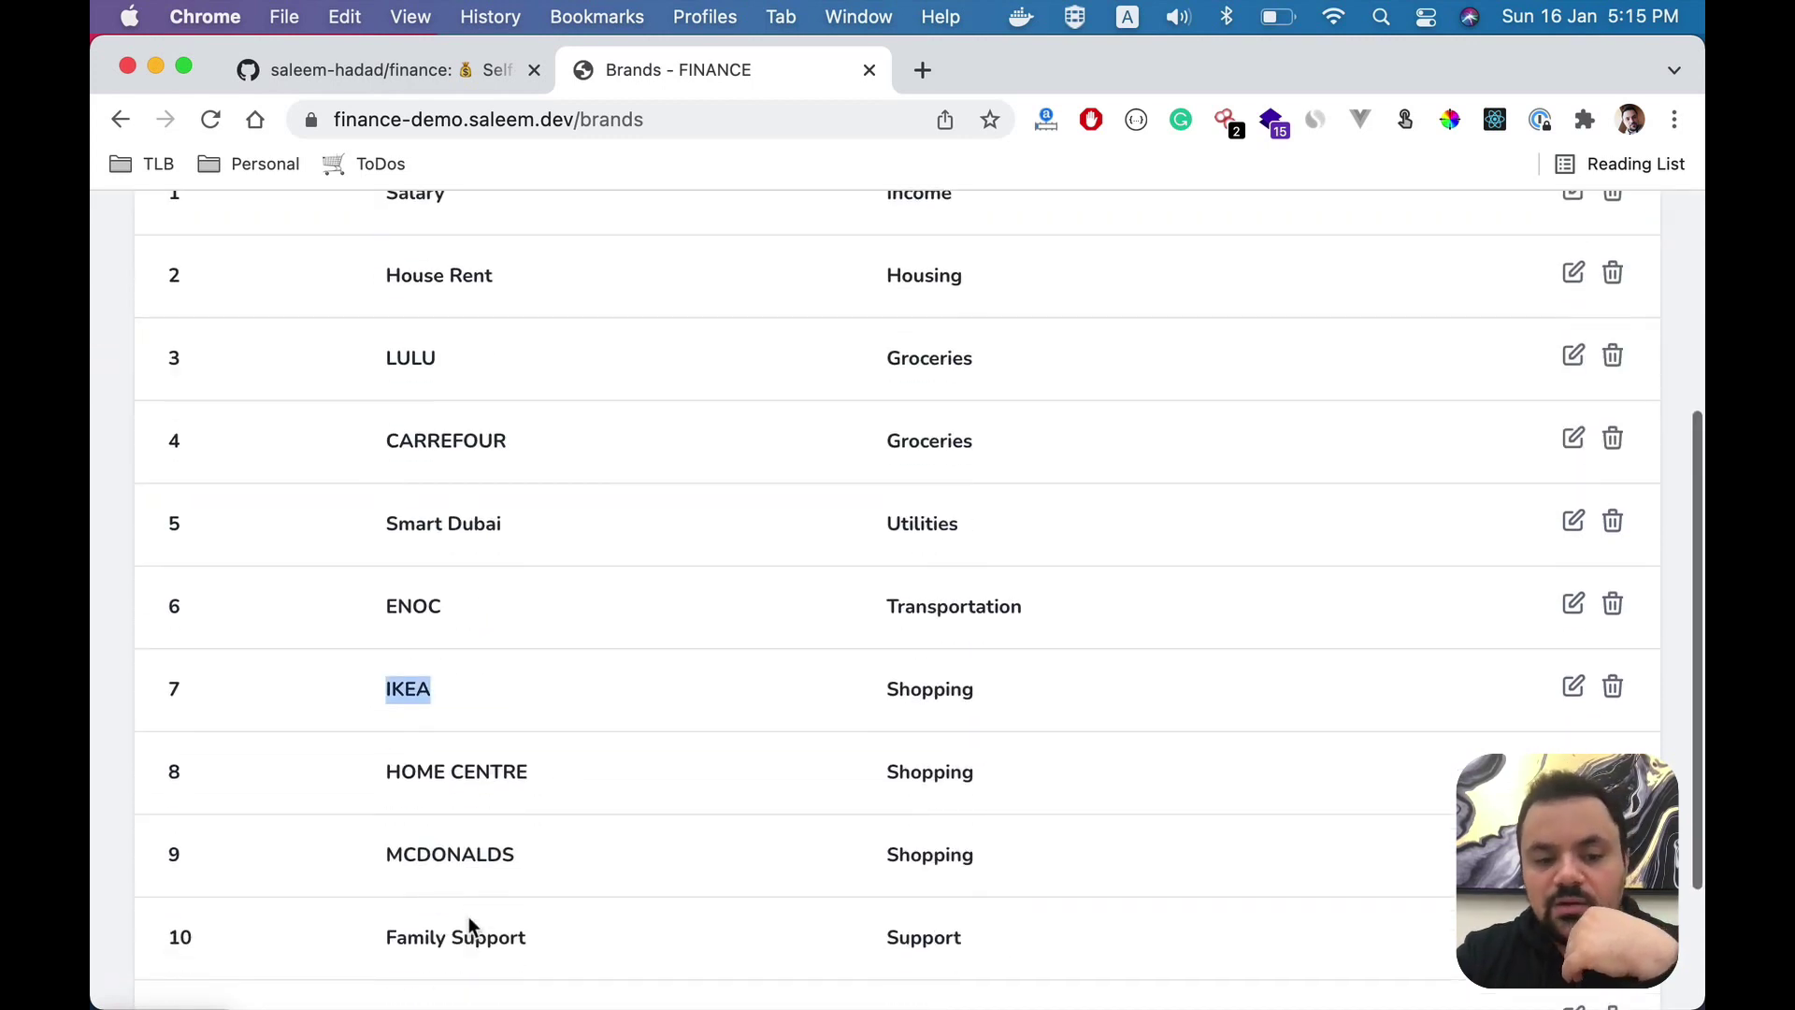
scroll(535, 782, down, 2)
scroll(535, 781, up, 3)
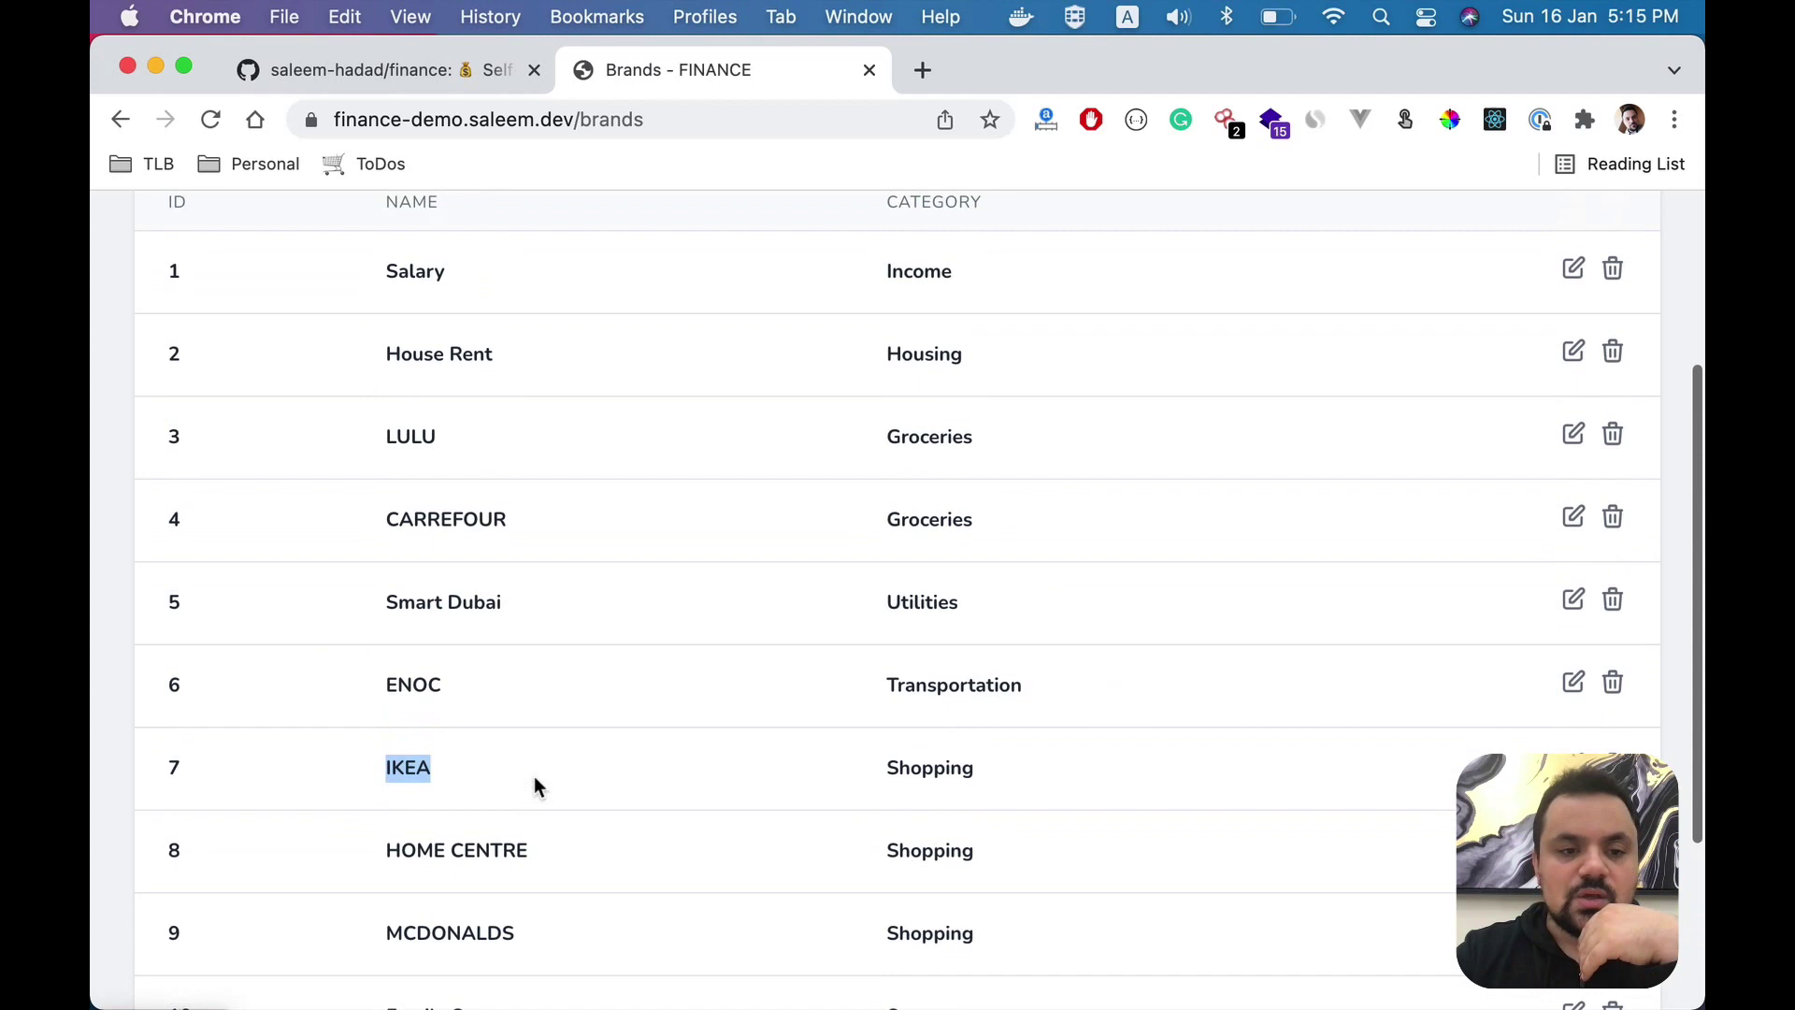
scroll(535, 781, up, 1)
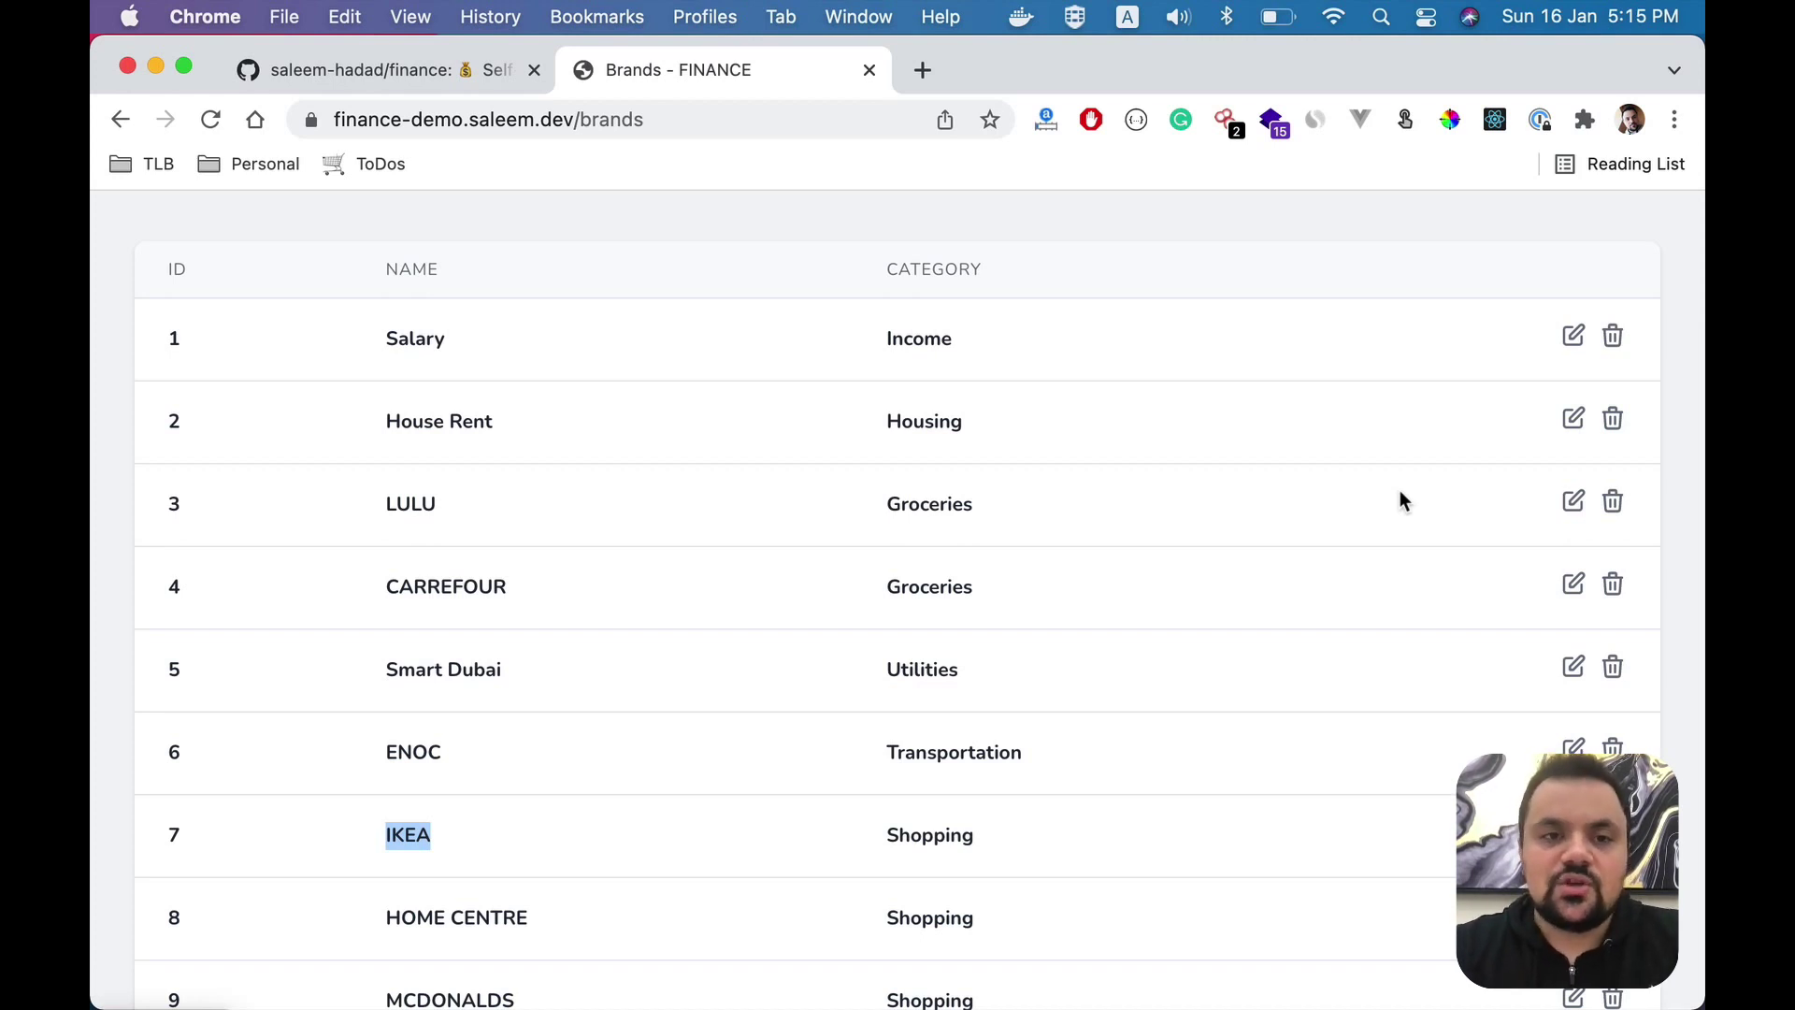
scroll(1400, 495, up, 3)
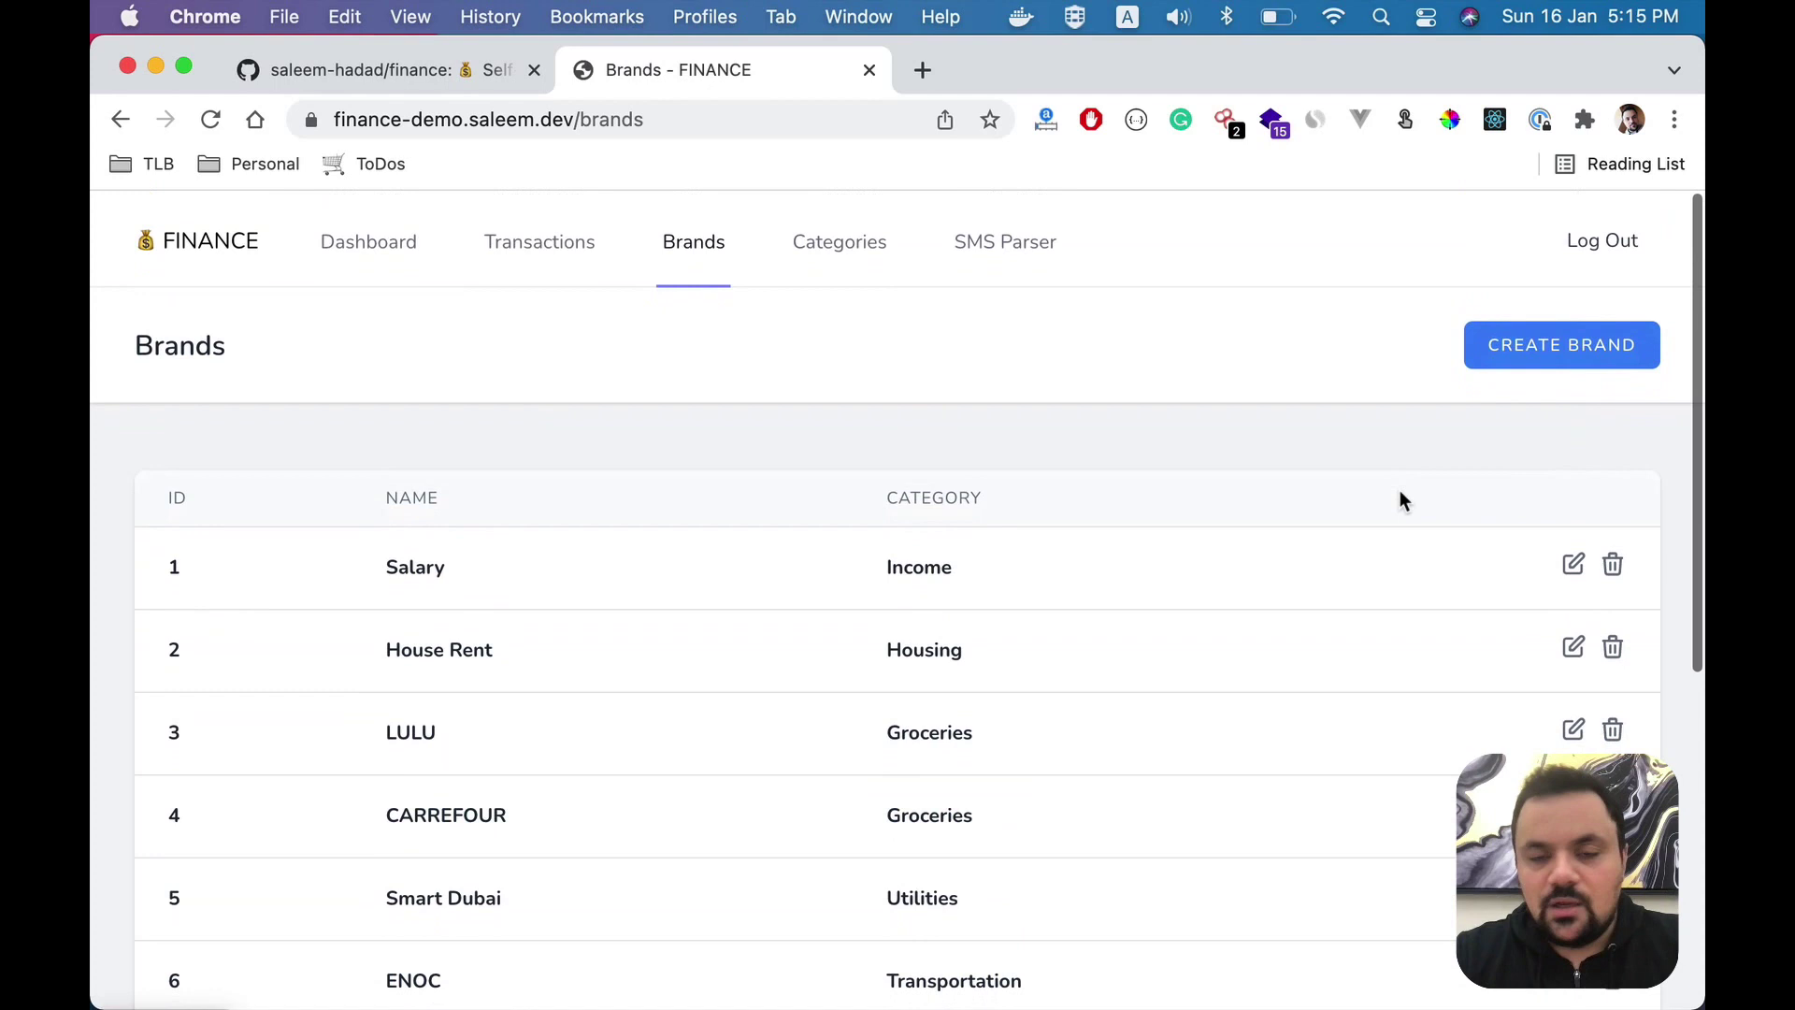
- Start a new transaction on the Transactions page with amount 100 AED
click(579, 258)
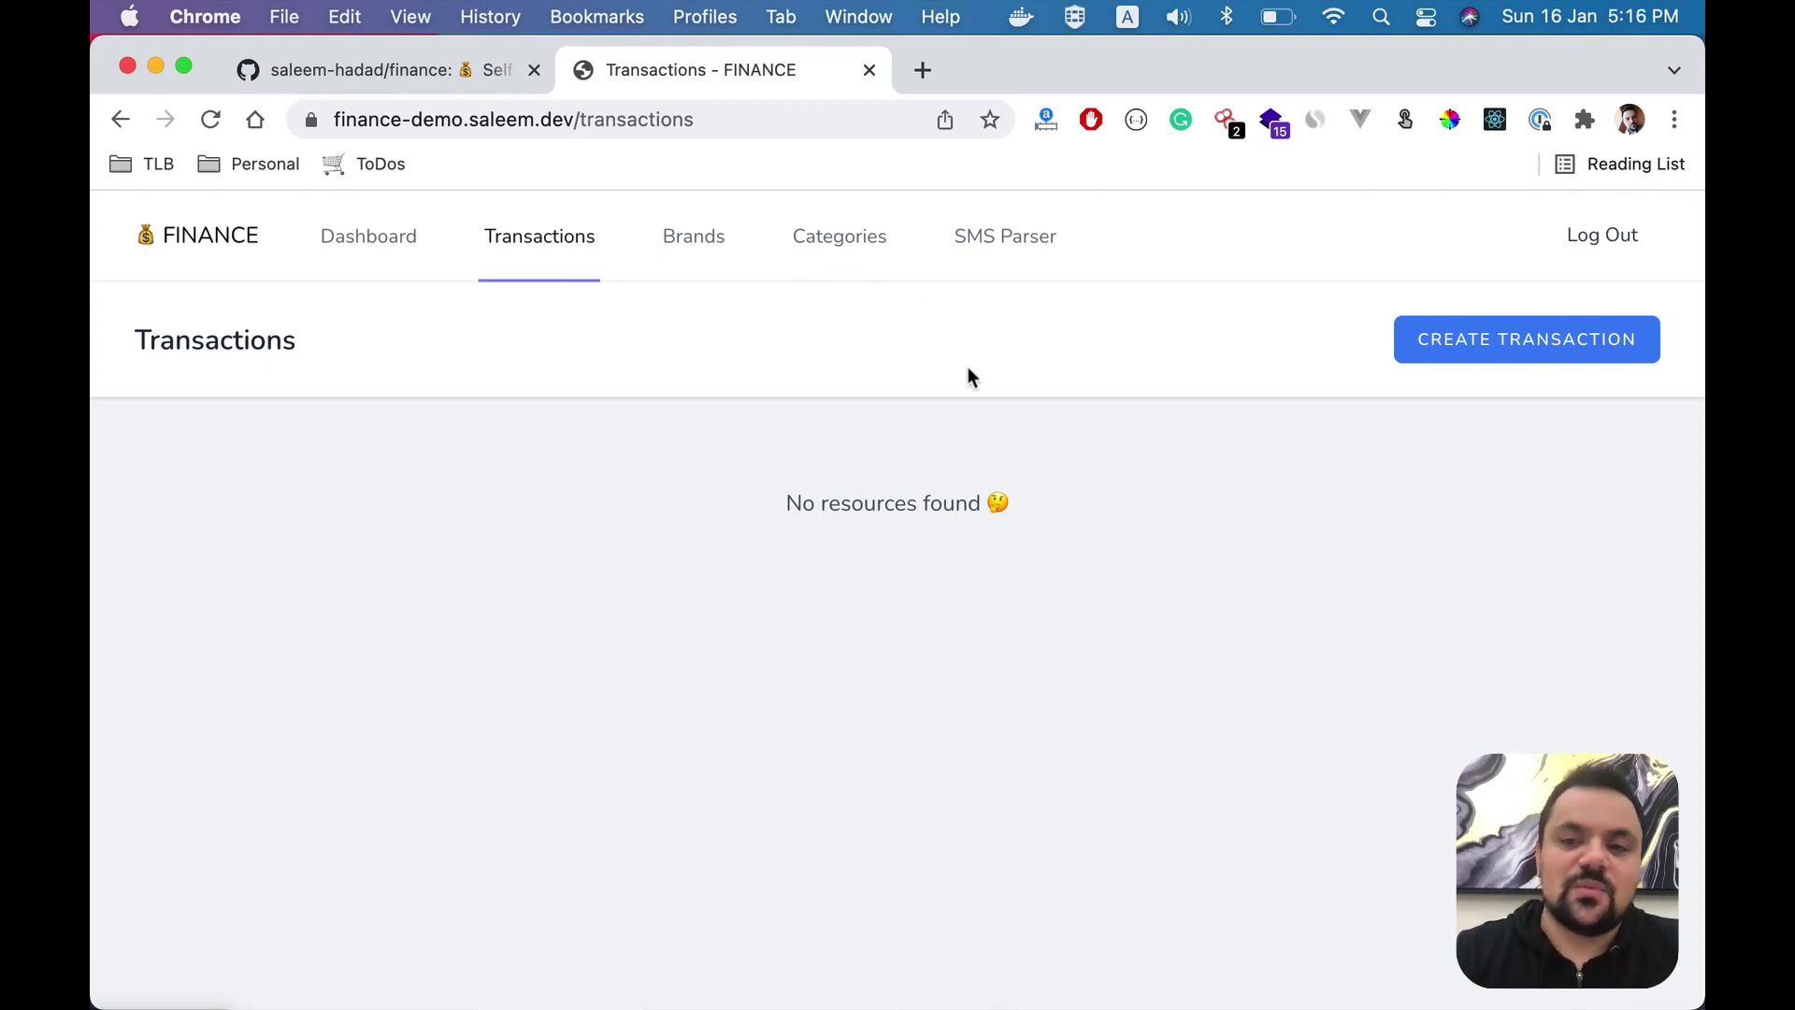
click(1477, 358)
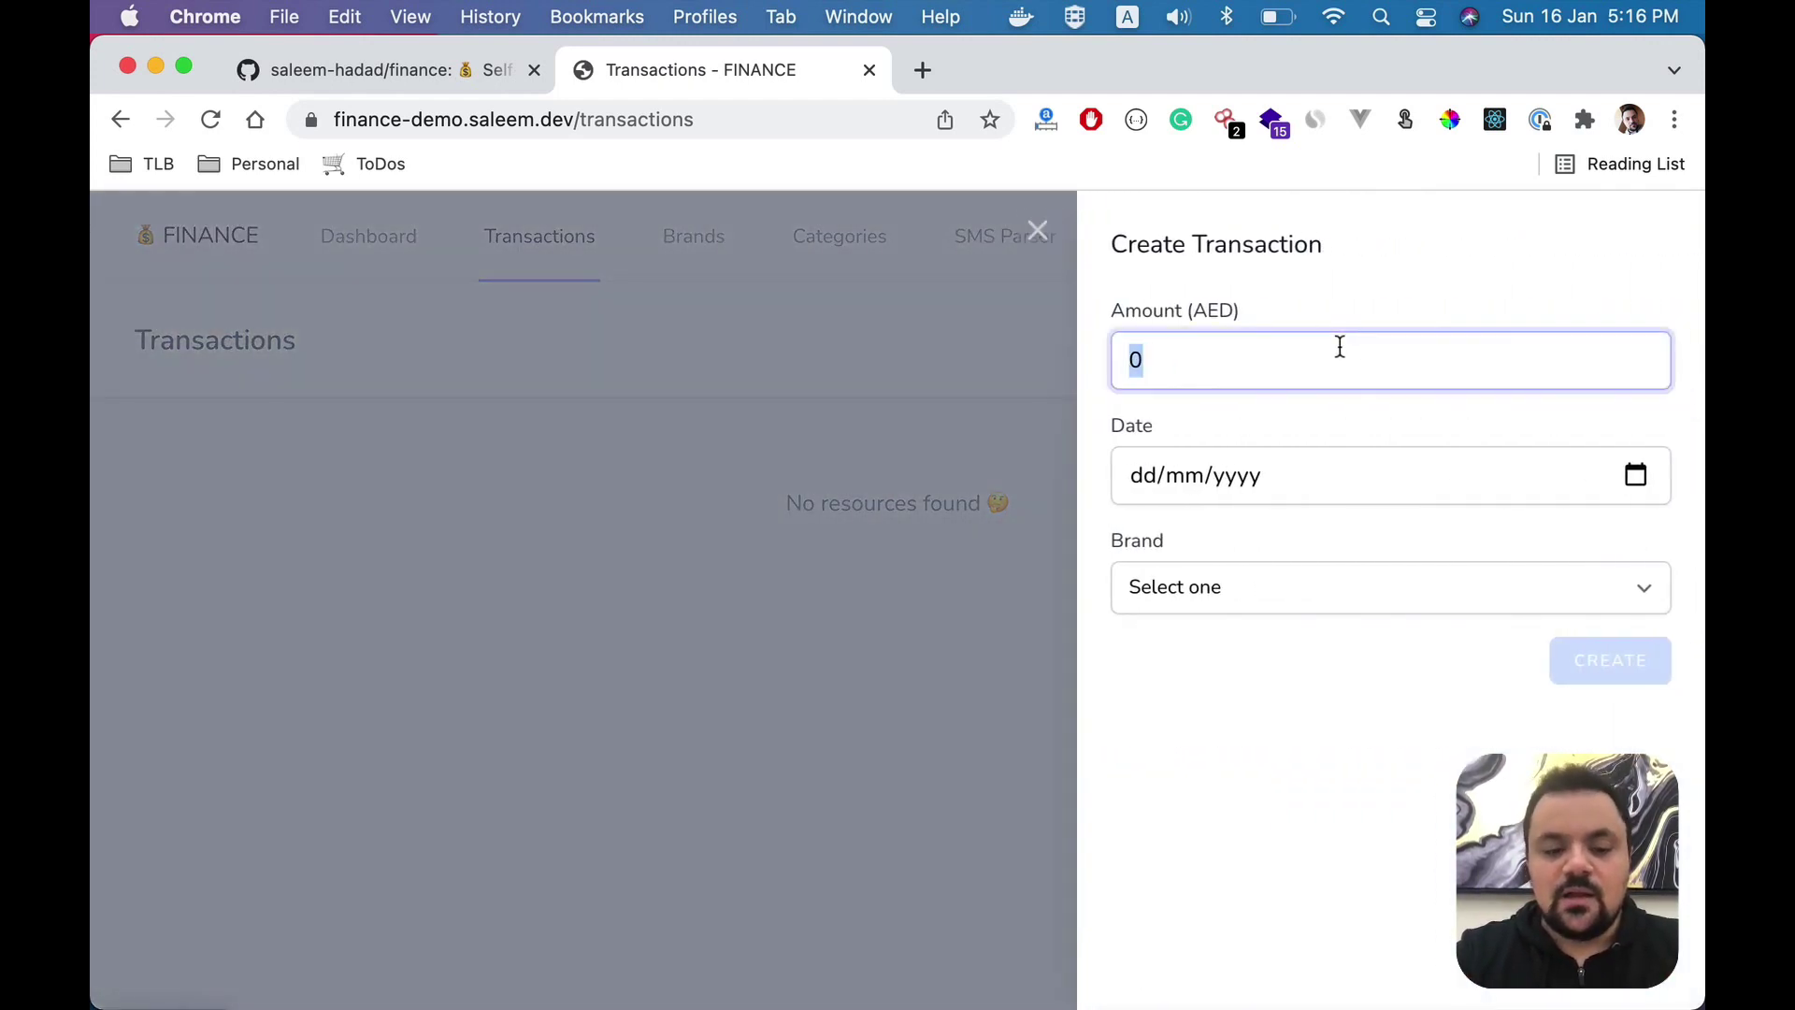
text(100)
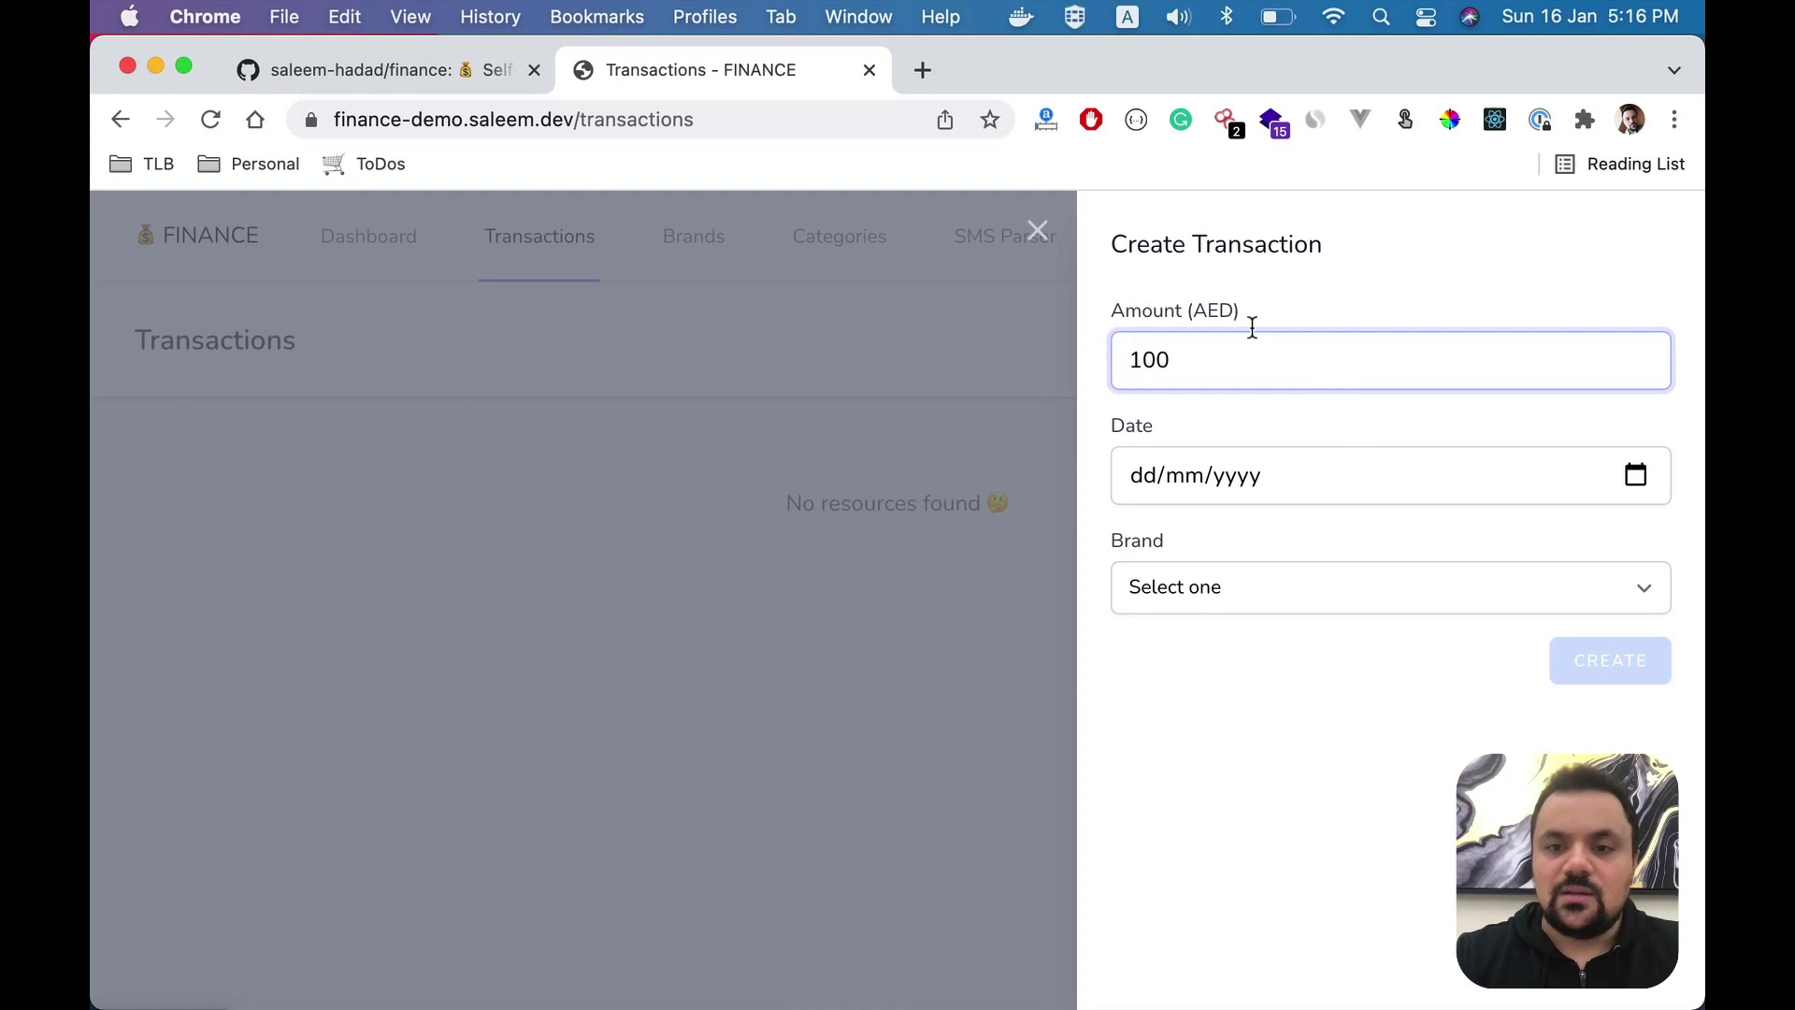
drag(1194, 312, 1249, 315)
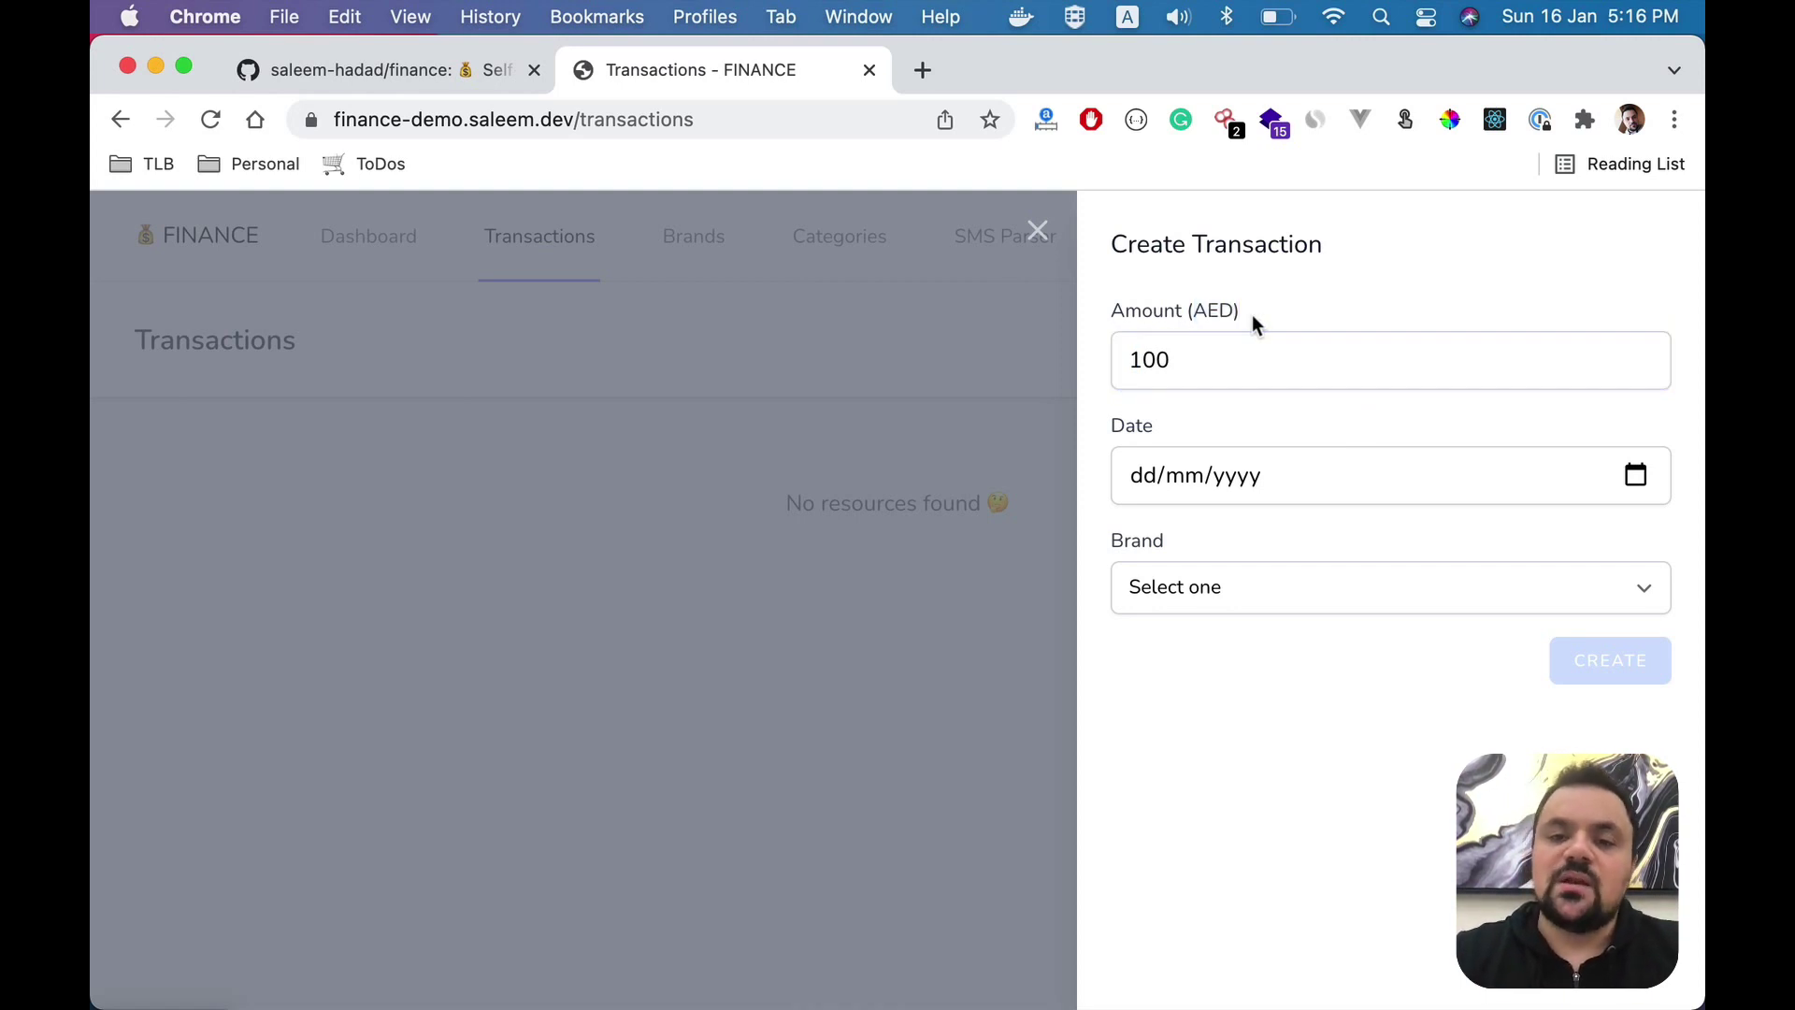
- Set the date to 16 January 2022, choose brand IKEA (Shopping), and create it
click(1634, 475)
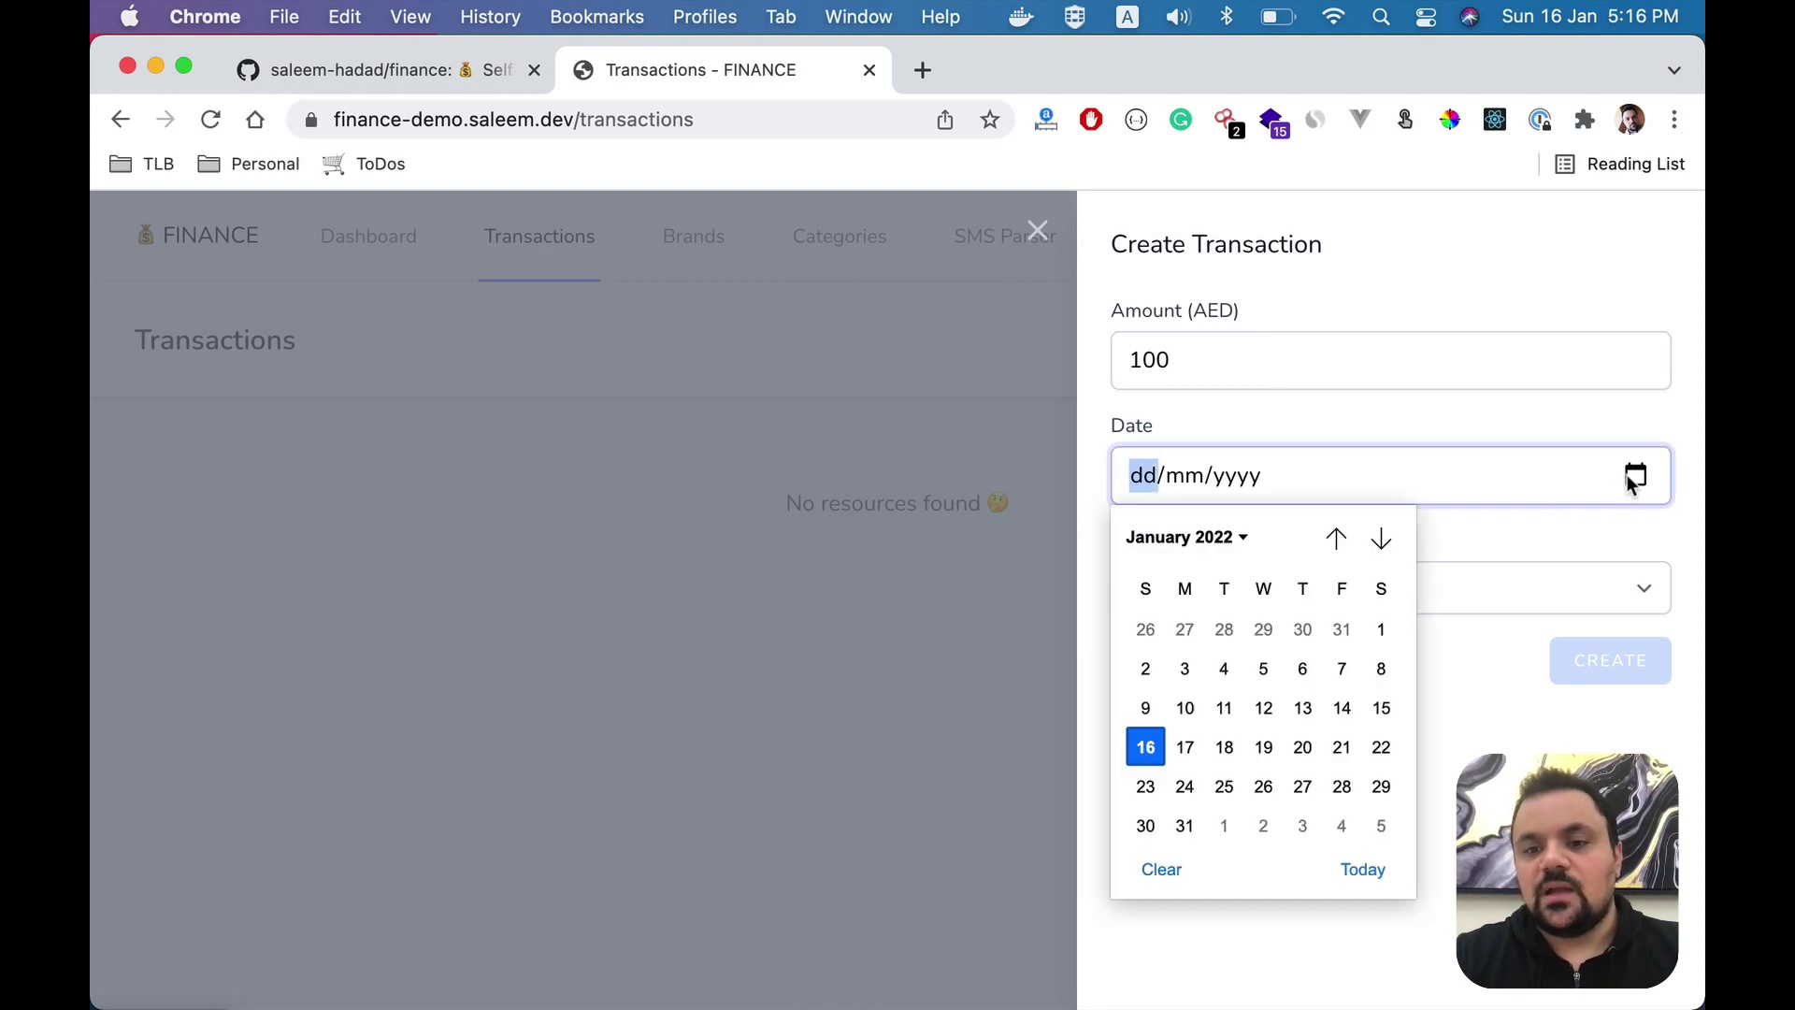
click(1146, 747)
click(1369, 600)
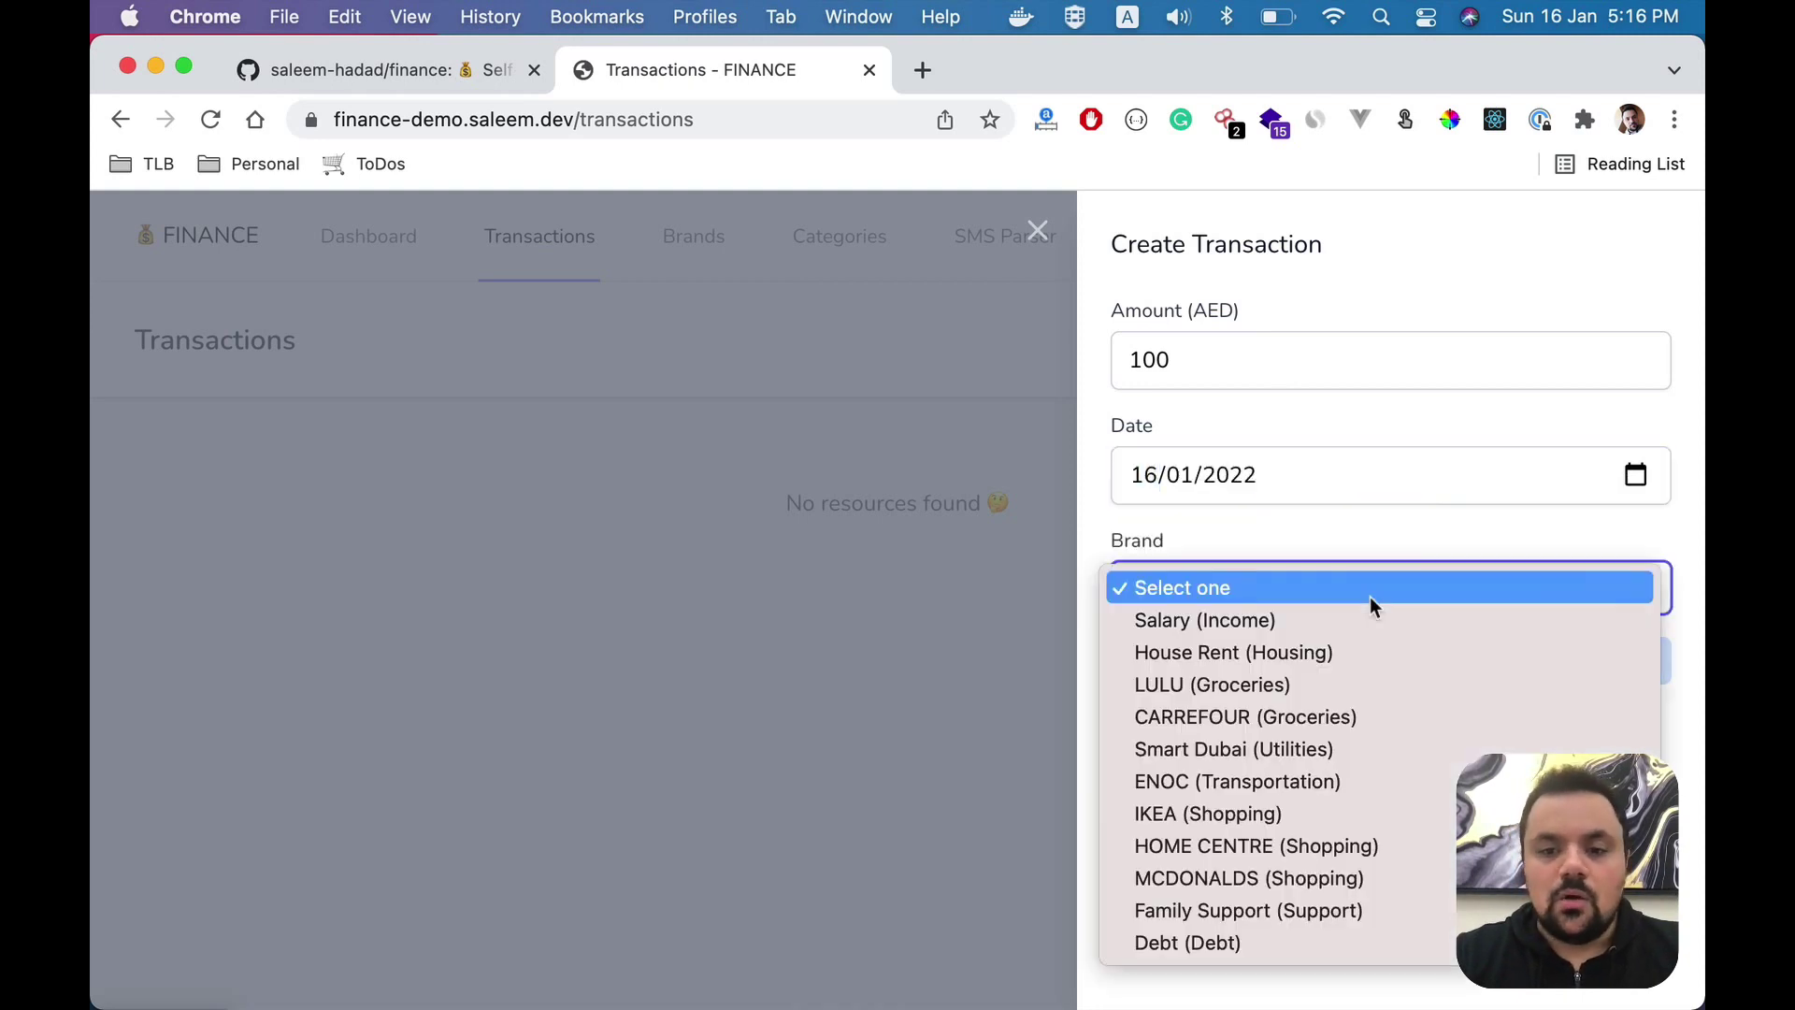
click(1300, 815)
click(1590, 680)
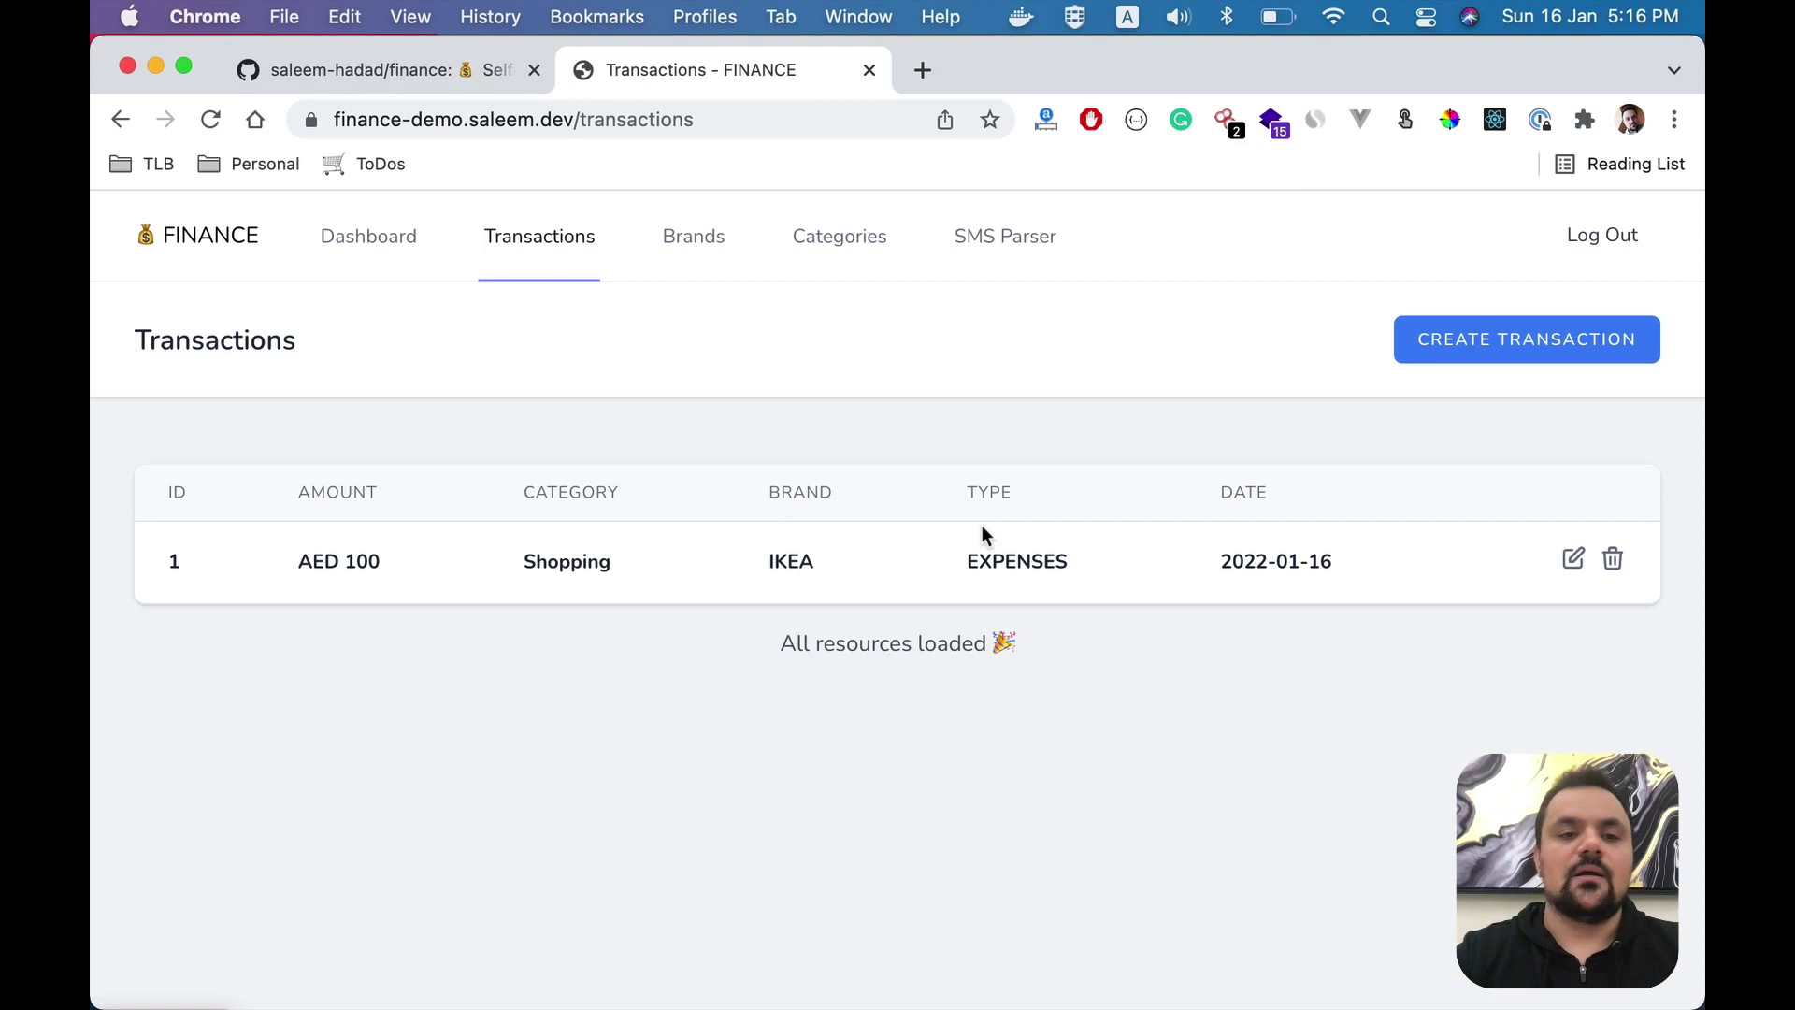
key(super+Tab)
- Review the sample SMS patterns: salary 2,000, purchase 10.75 by debit card at MCDONALDS, payments
click(818, 315)
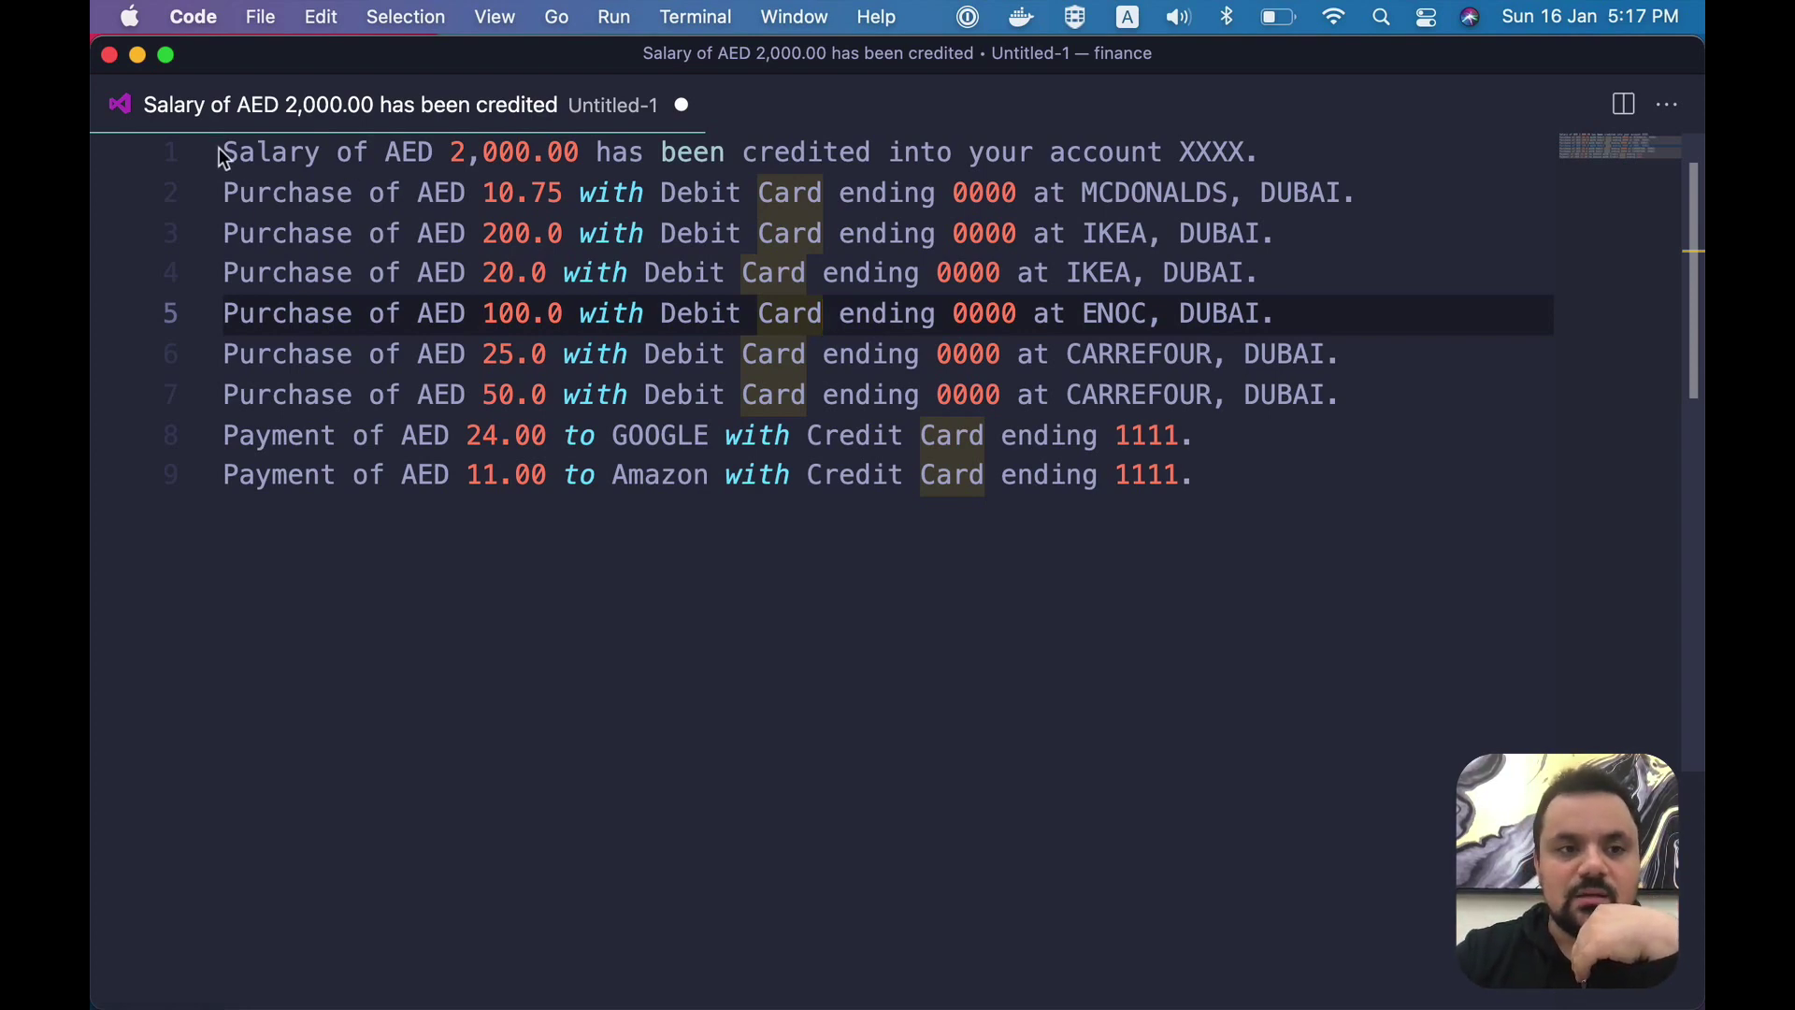
mouse_move(221, 152)
mouse_down()
mouse_move(518, 150)
mouse_move(222, 152)
mouse_up()
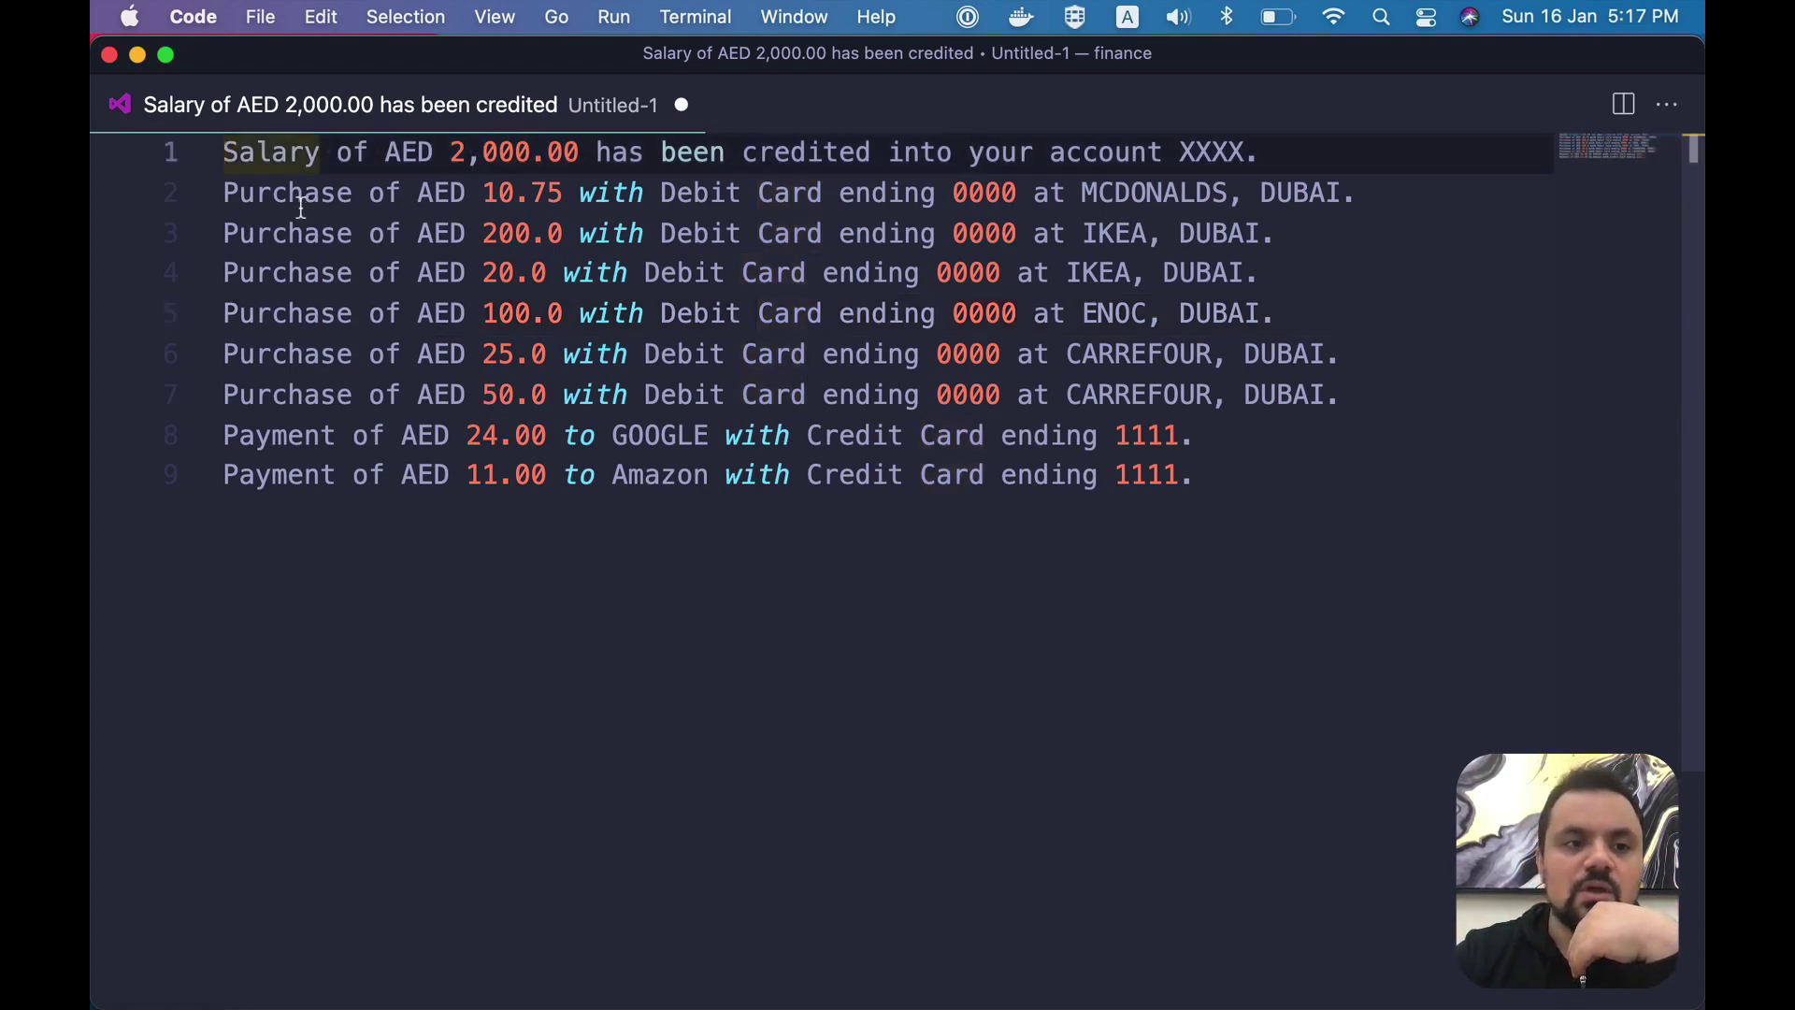
drag(301, 200, 446, 208)
drag(288, 435, 418, 435)
click(412, 447)
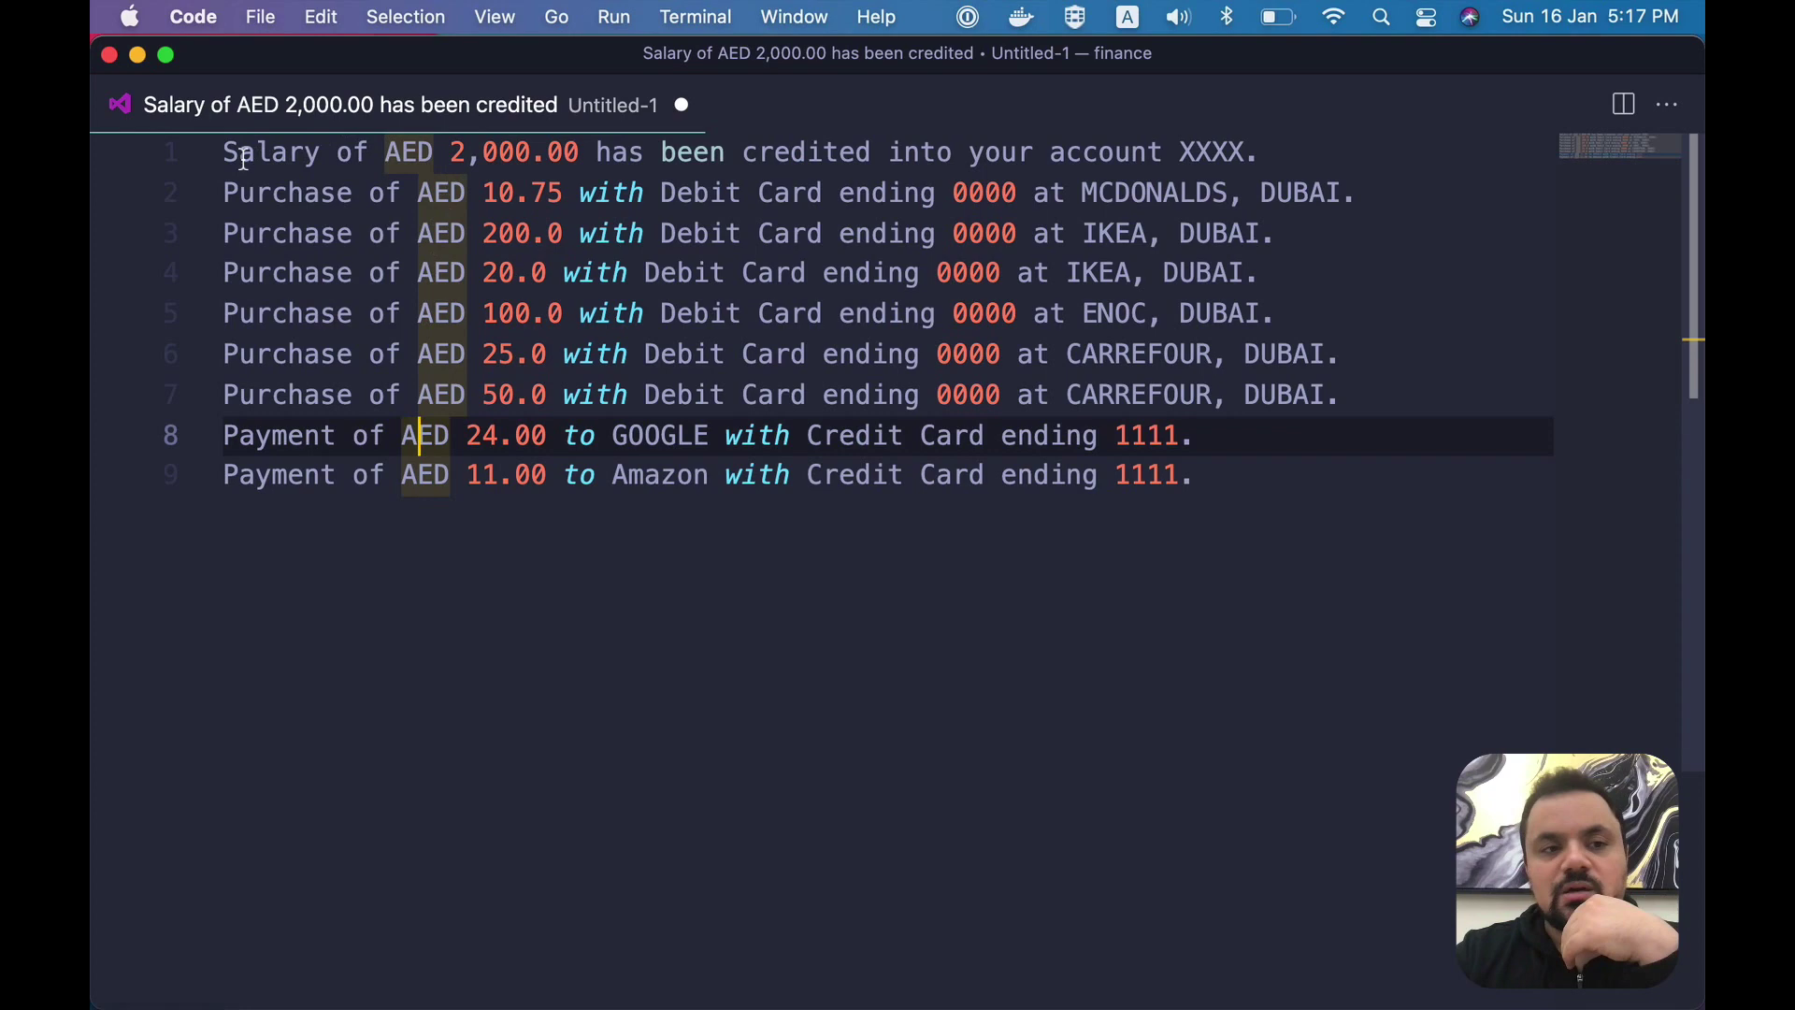
drag(452, 153, 546, 154)
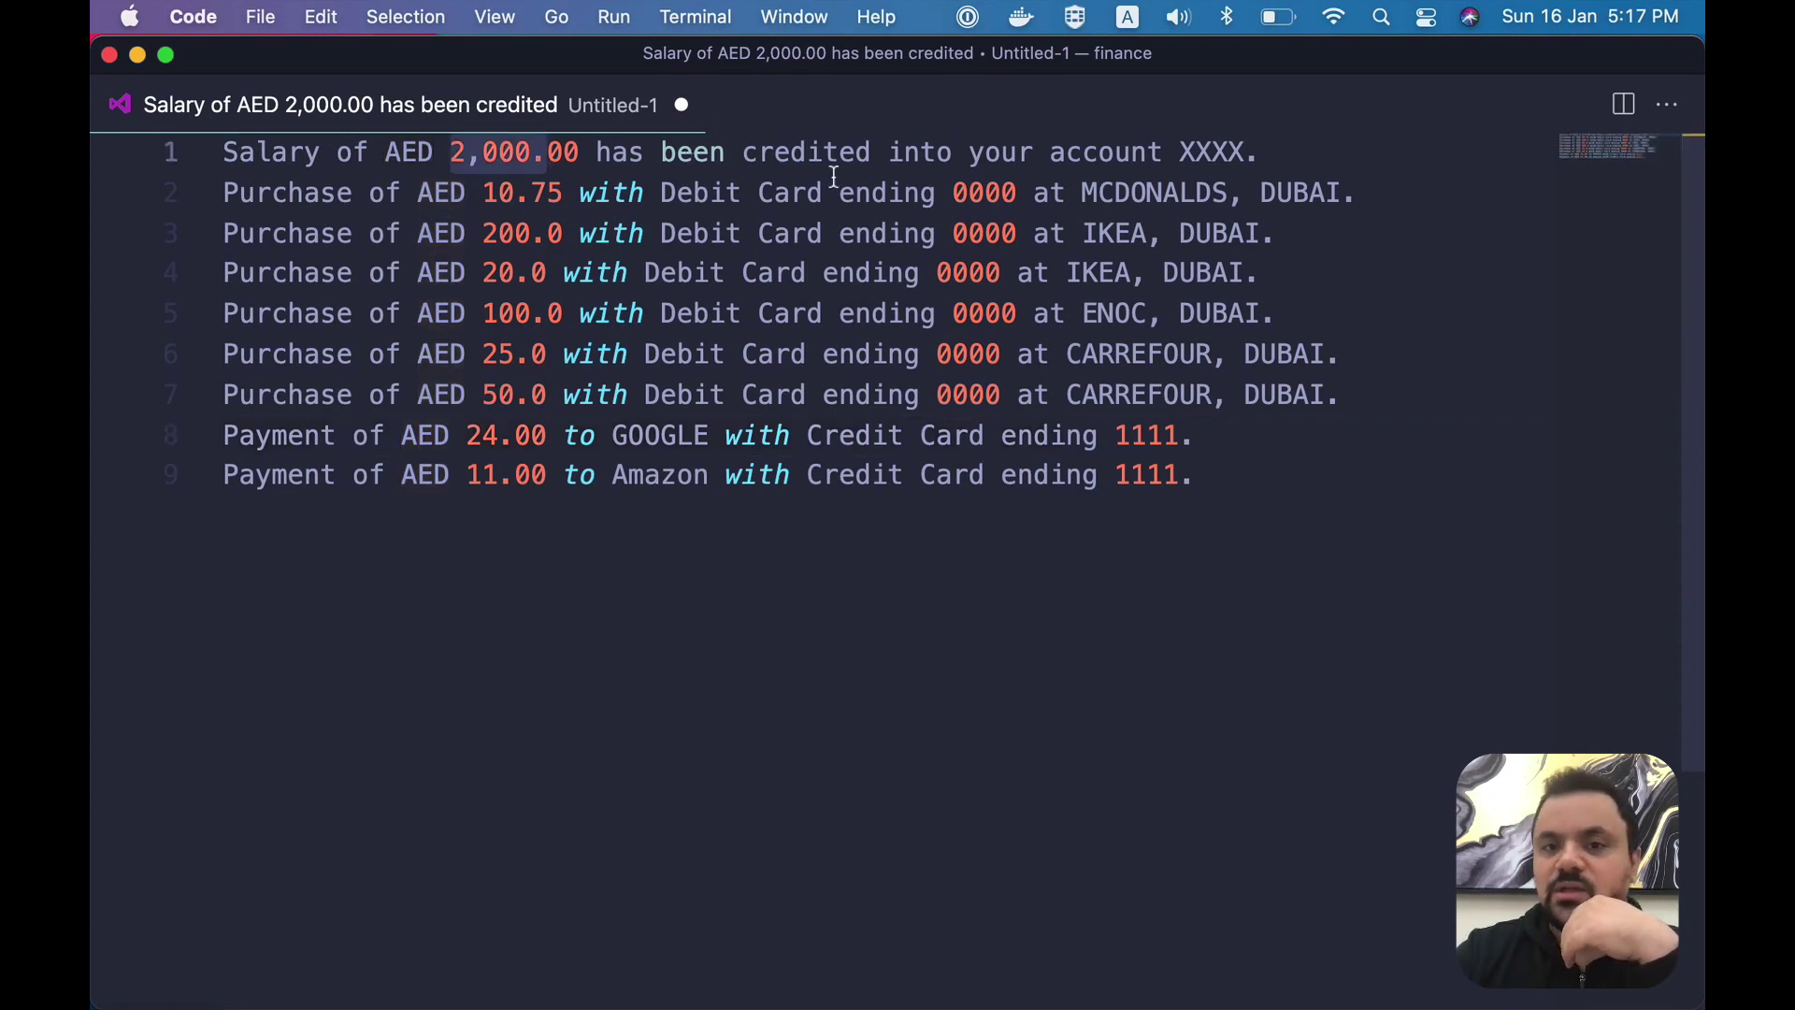
drag(1264, 153, 1040, 156)
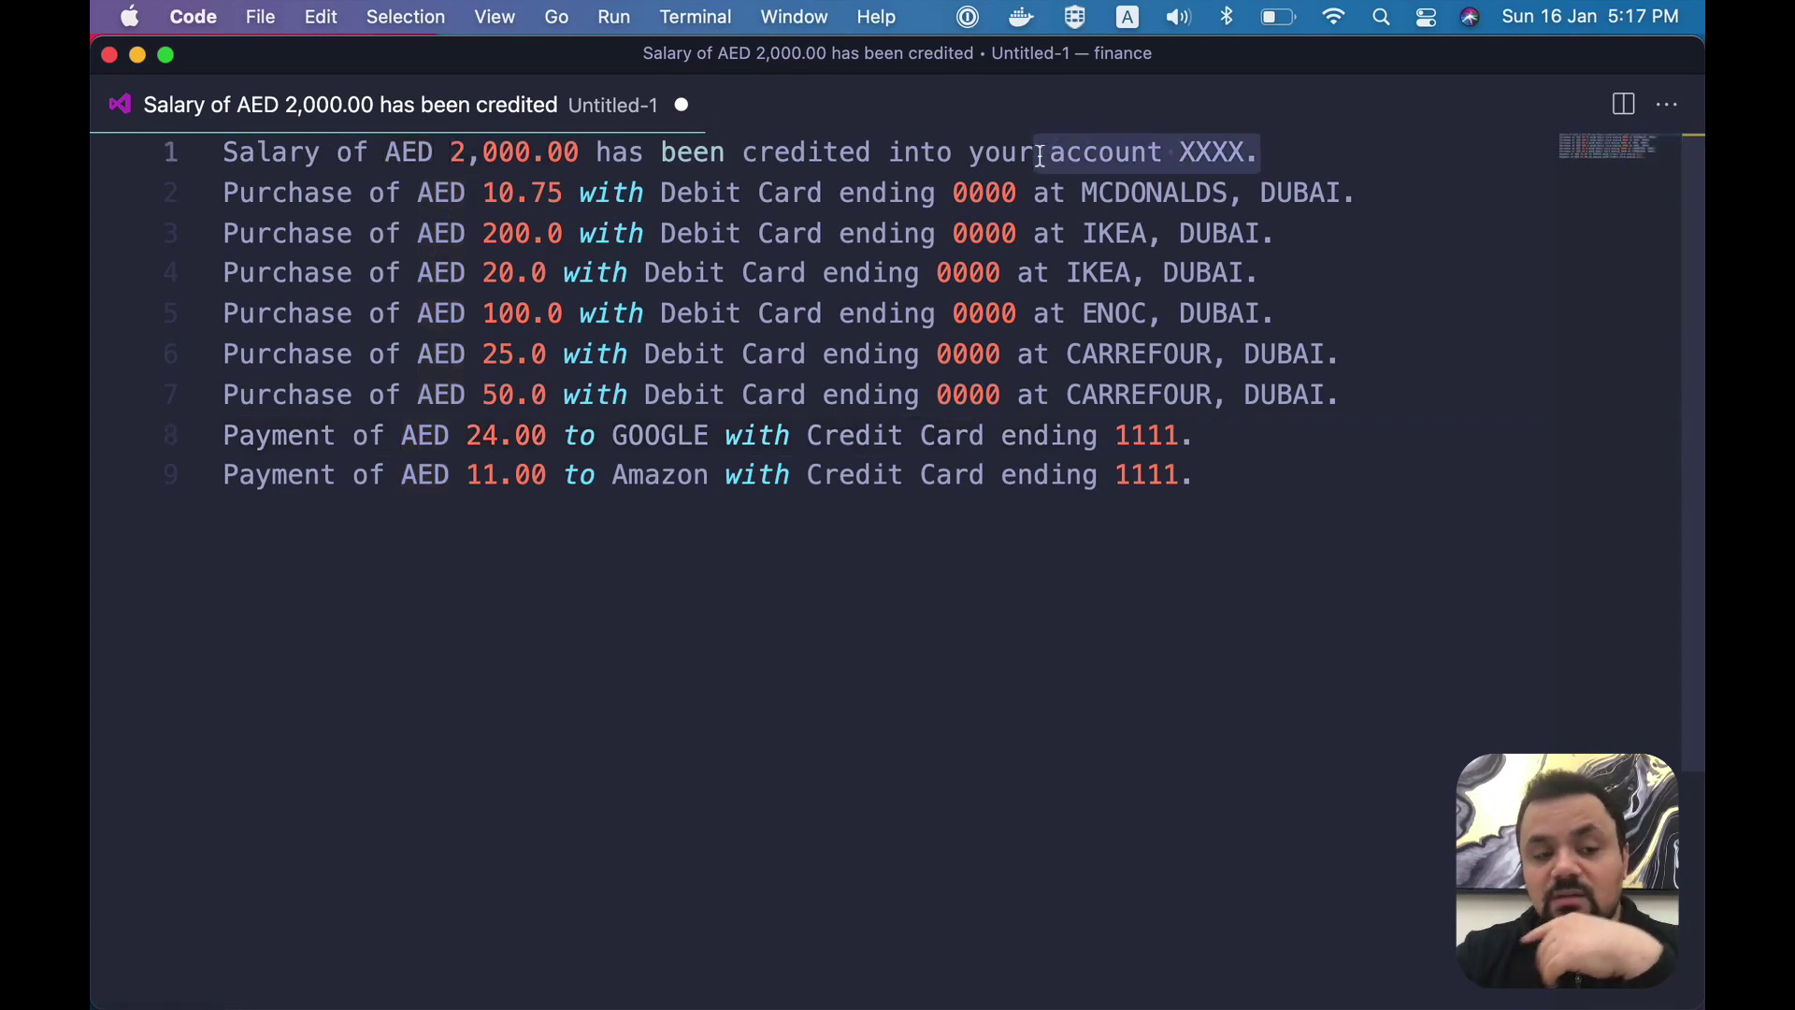
drag(304, 193, 564, 190)
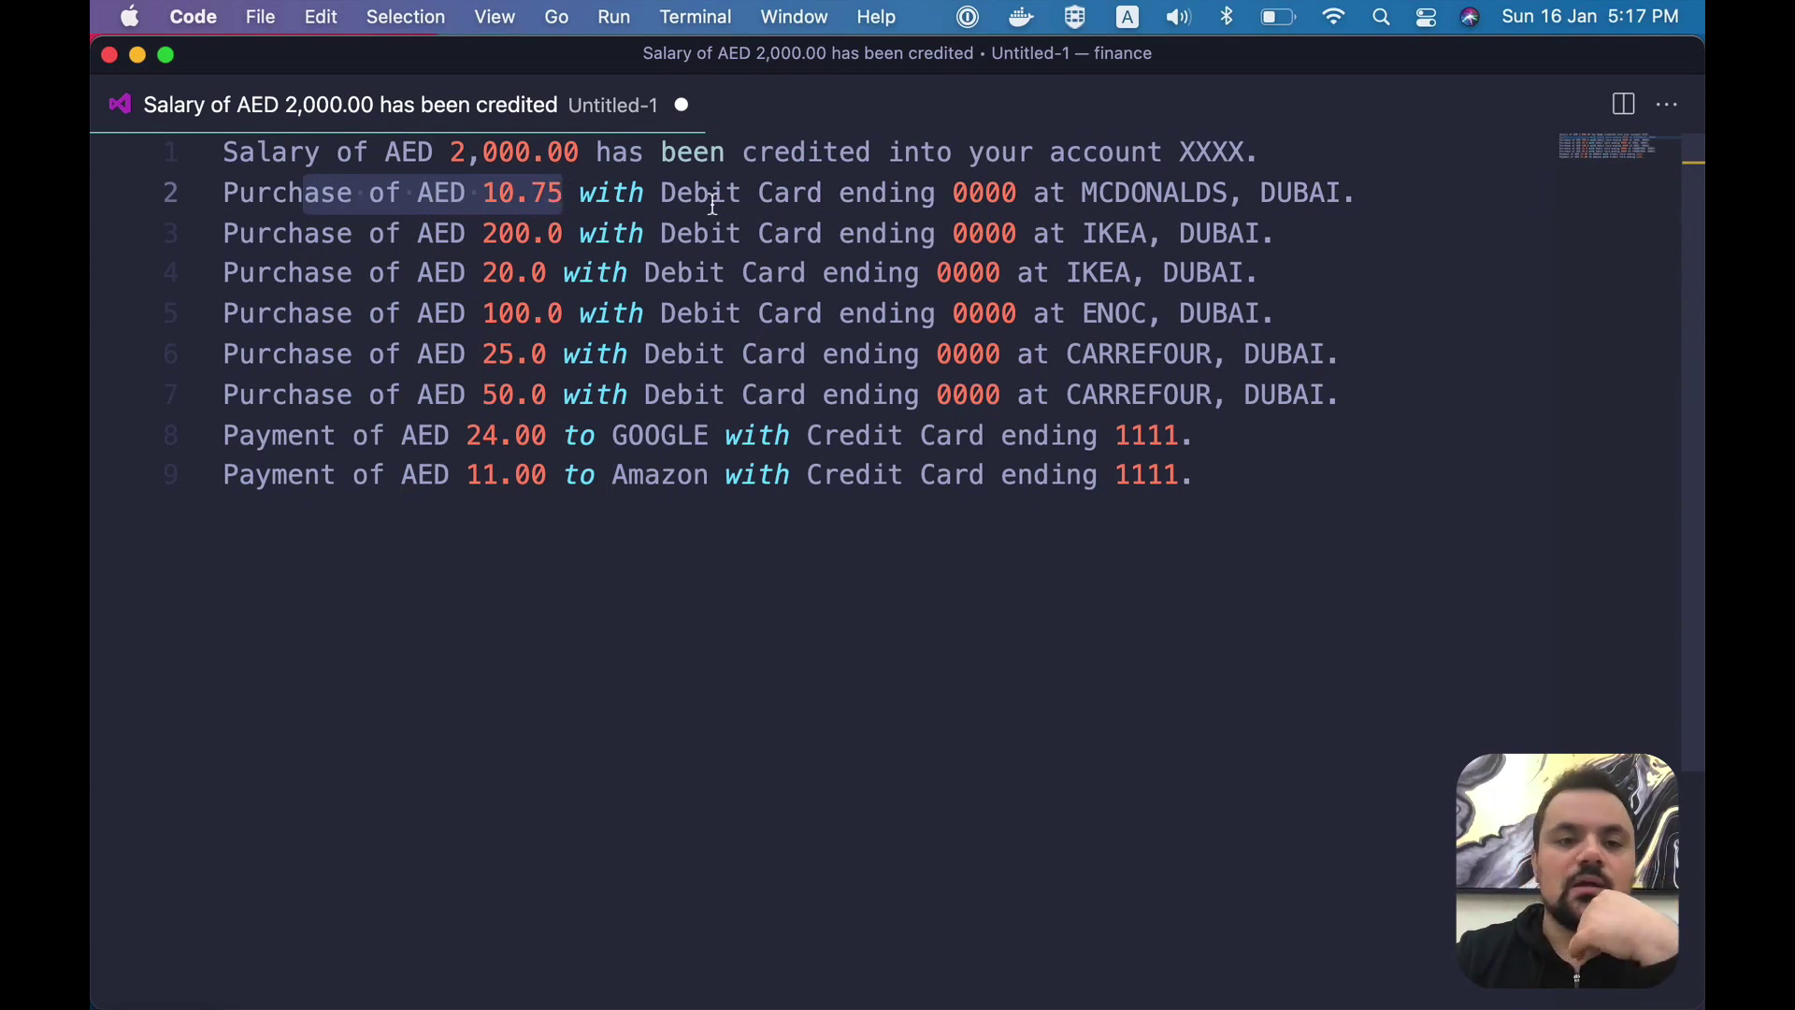
drag(646, 193, 923, 194)
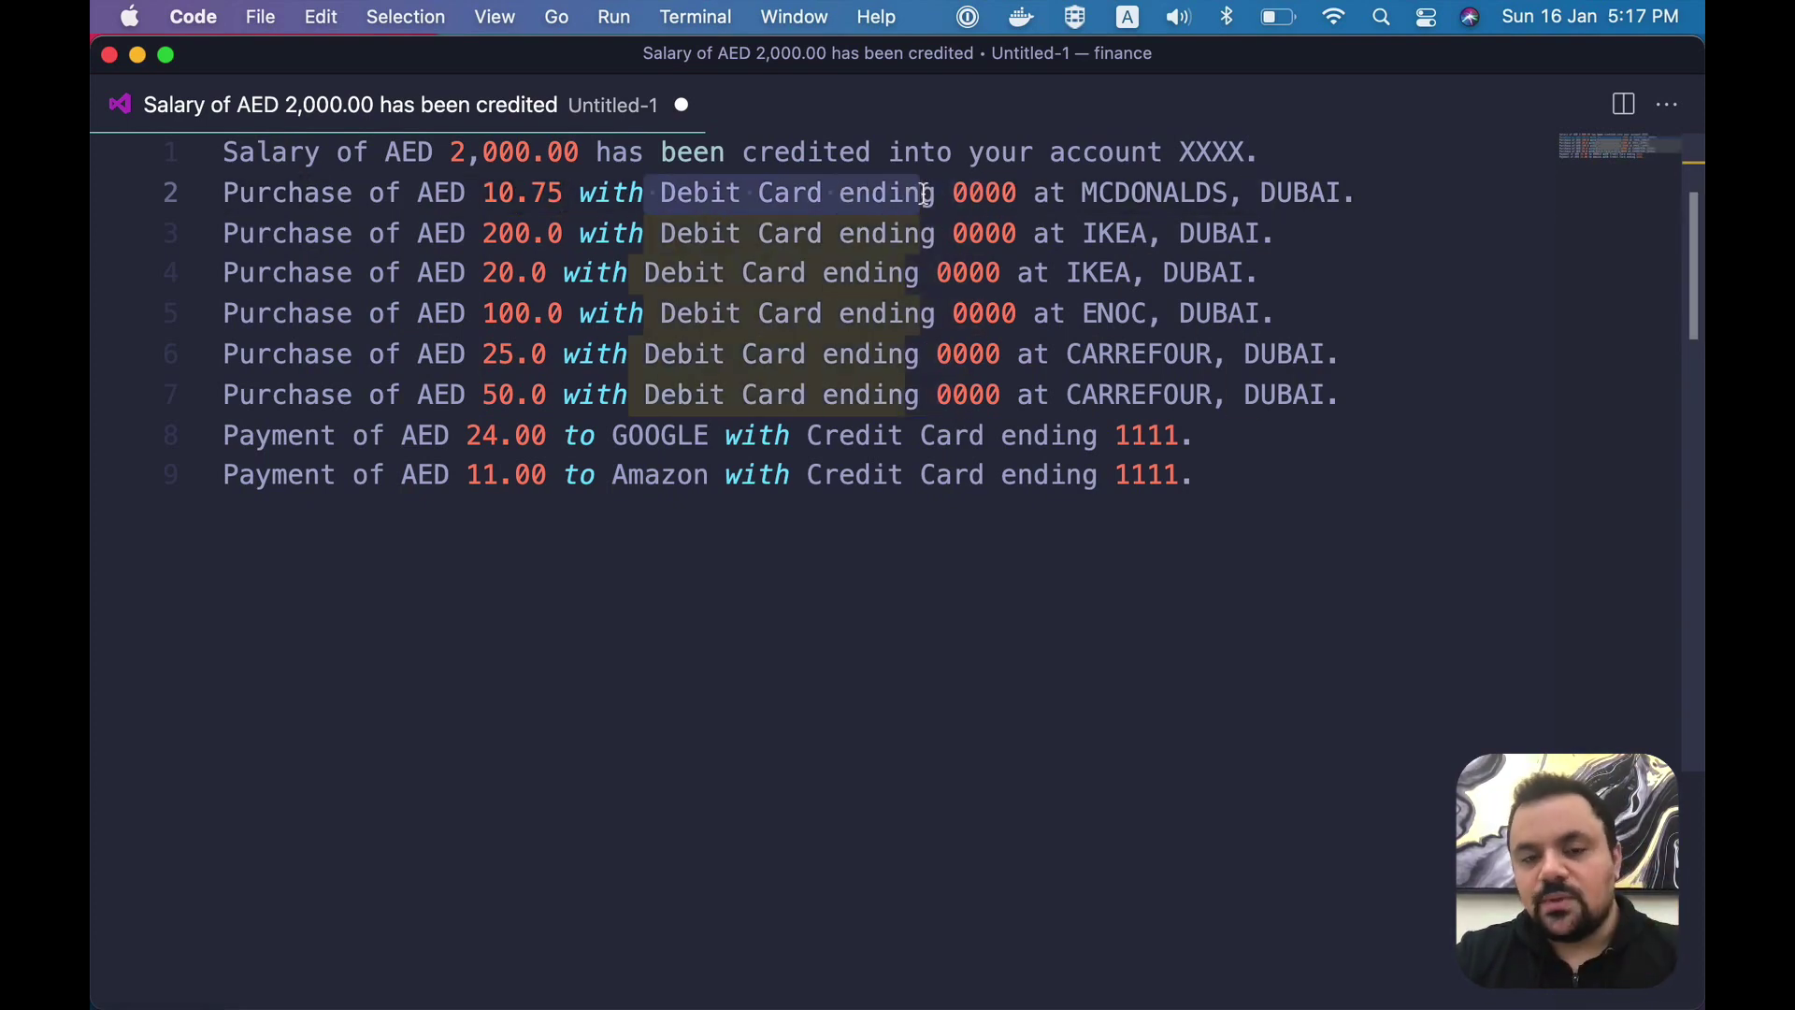
drag(1067, 193, 1237, 191)
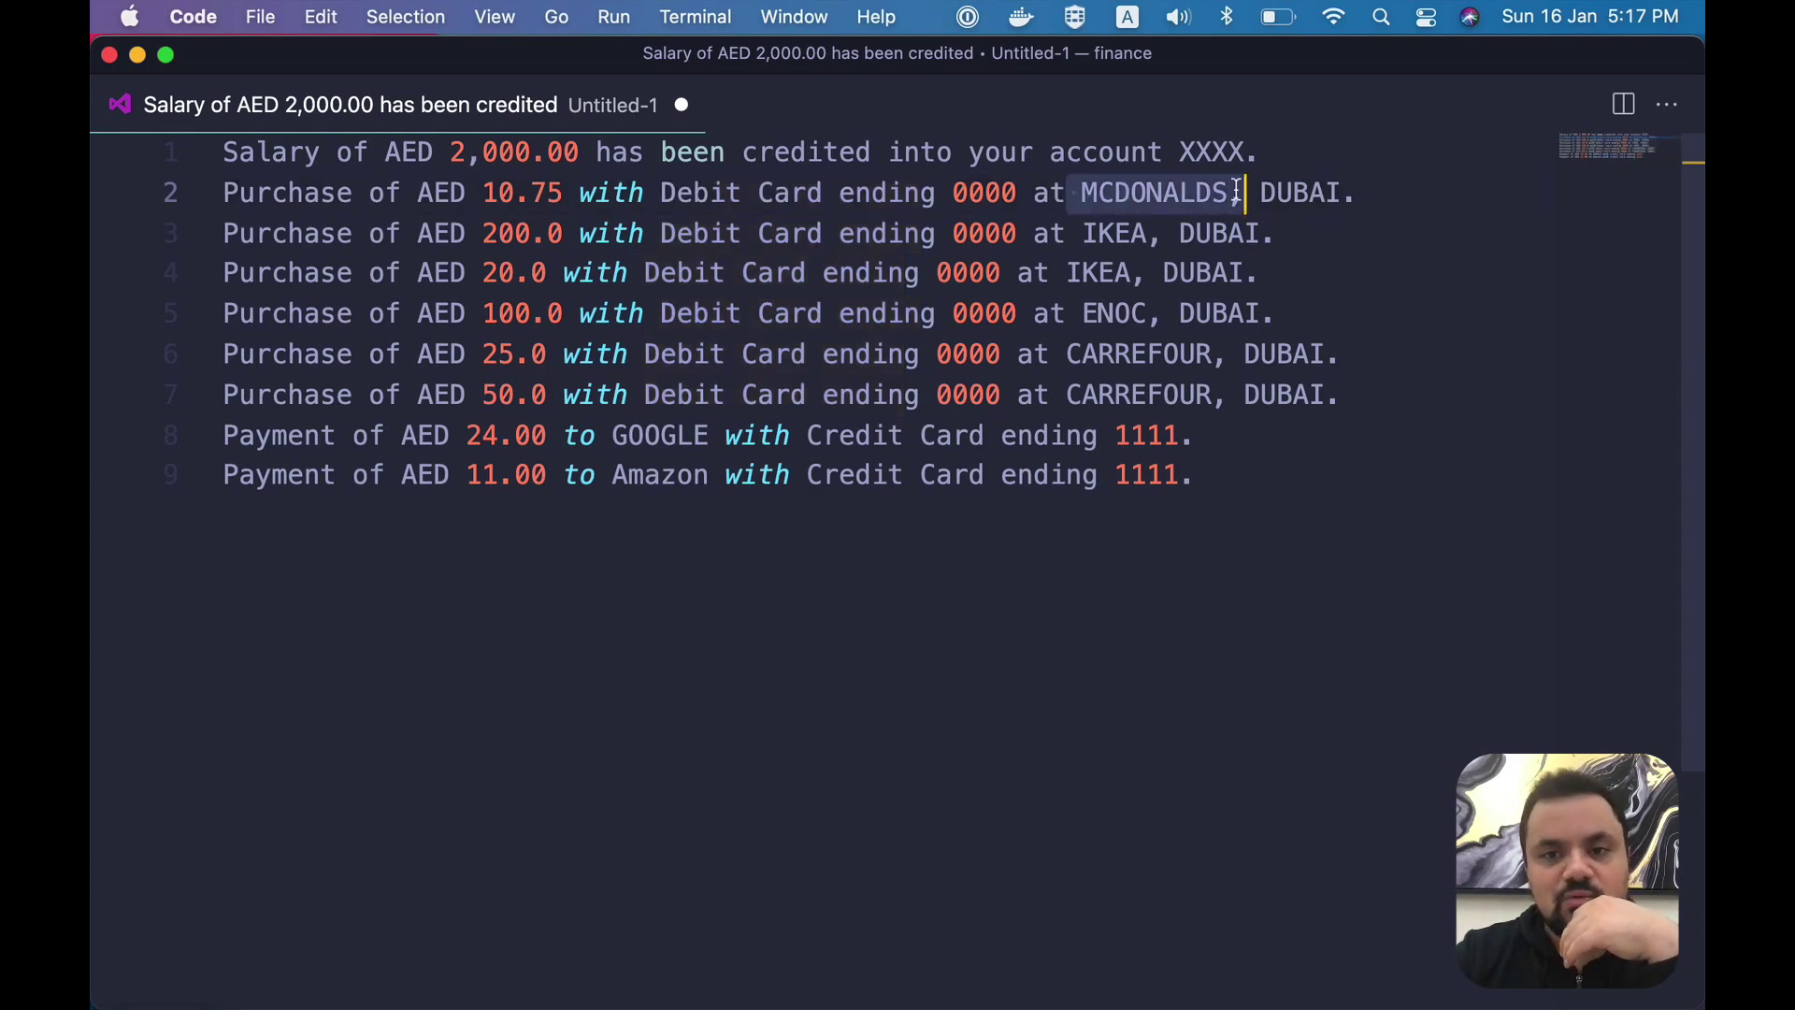
click(1237, 192)
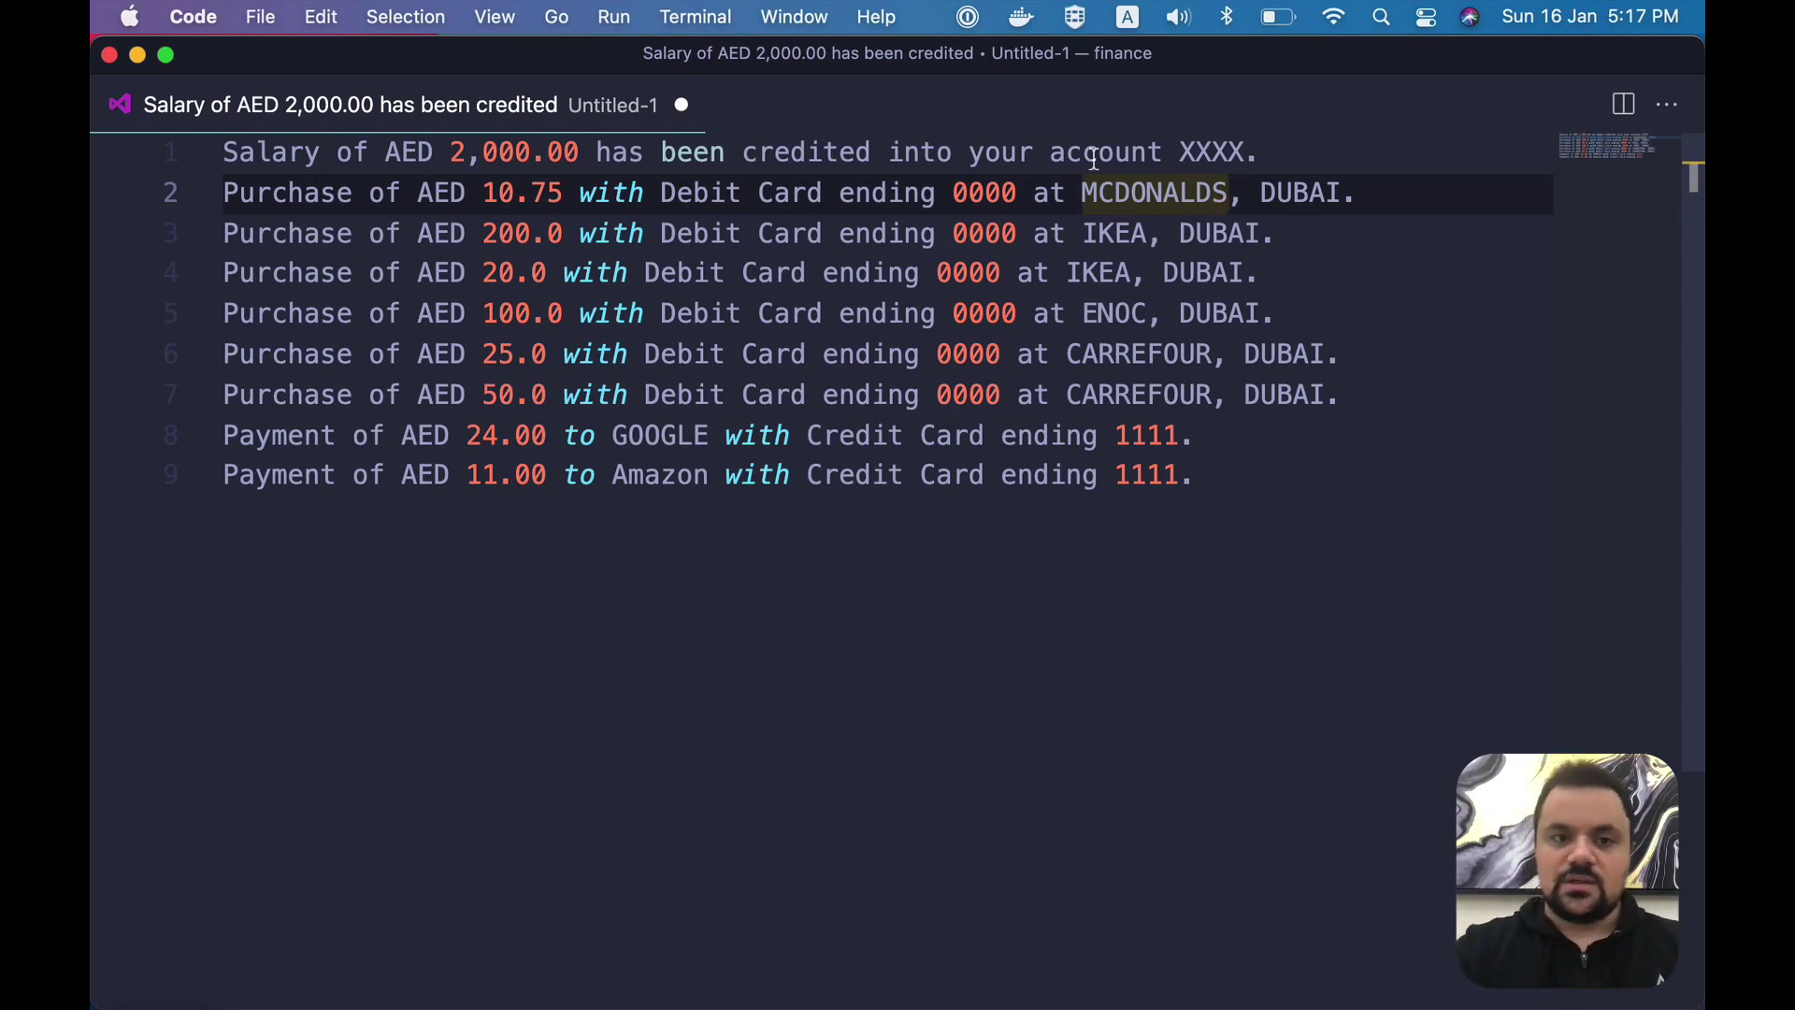
drag(483, 192, 580, 193)
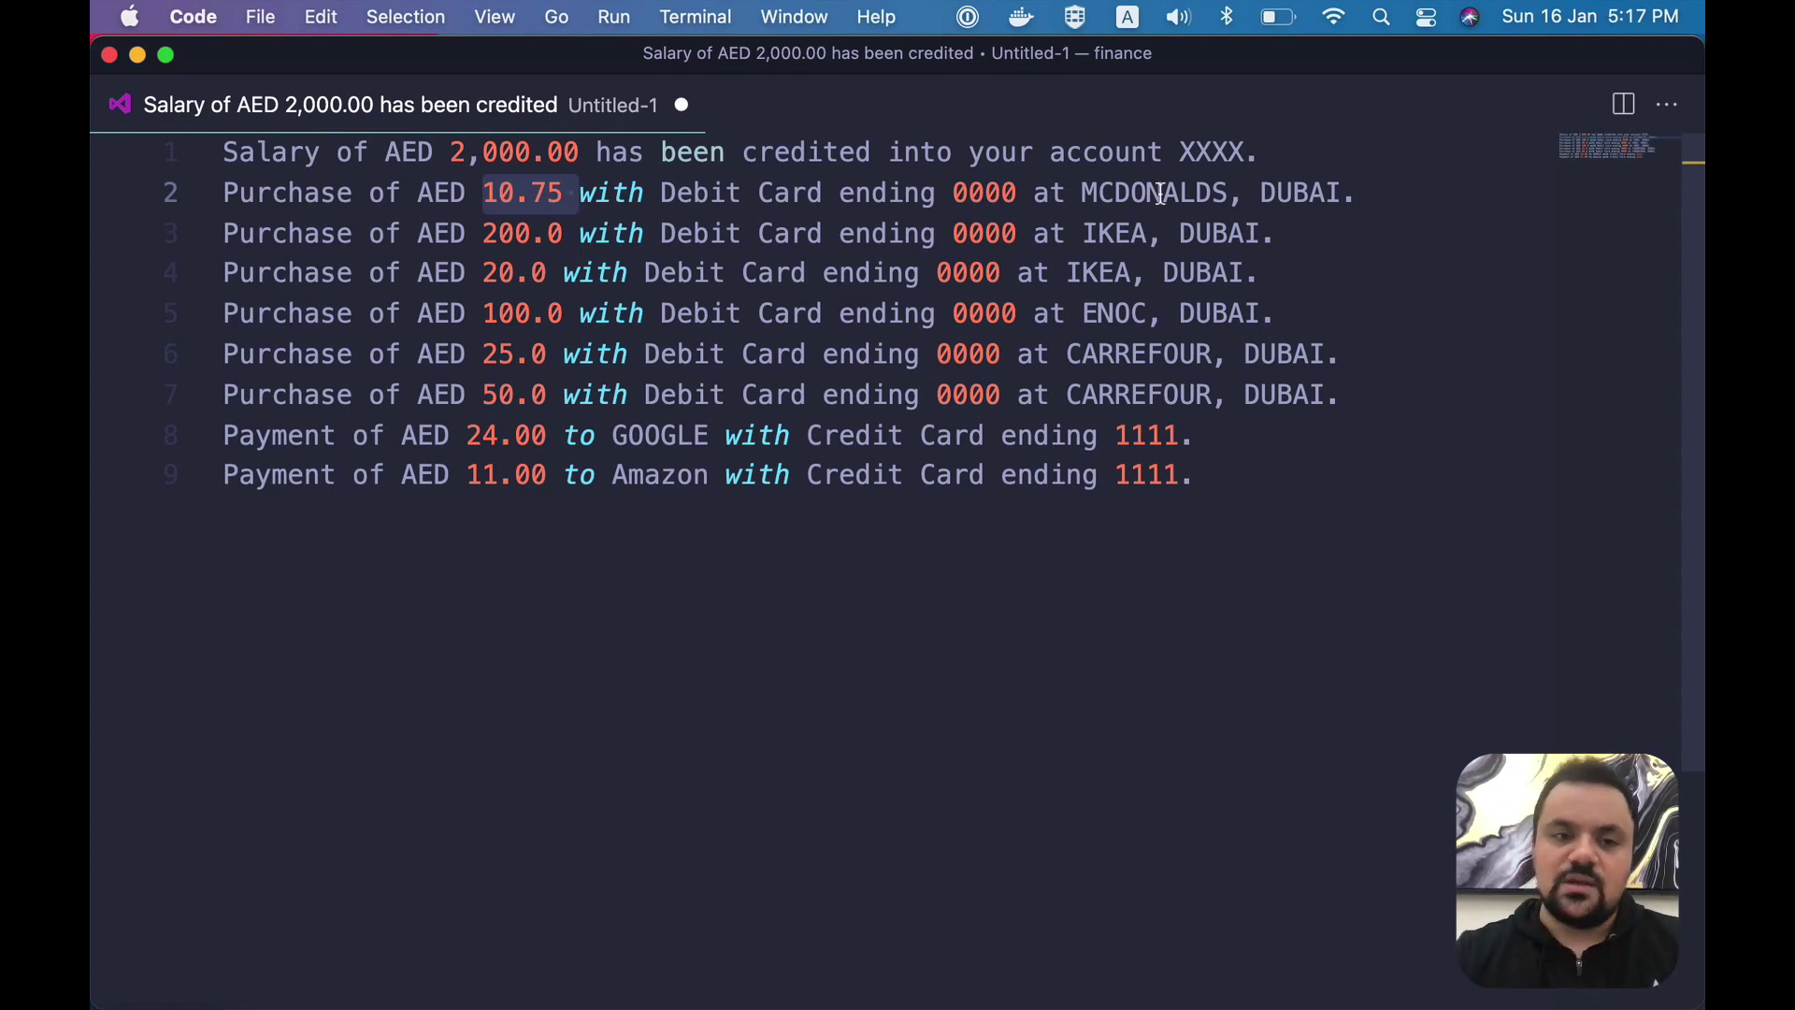
- Select the whole AED 20.0 IKEA purchase message on line 4
click(1298, 277)
shift+click(192, 248)
shift+click(182, 269)
key(super+c)
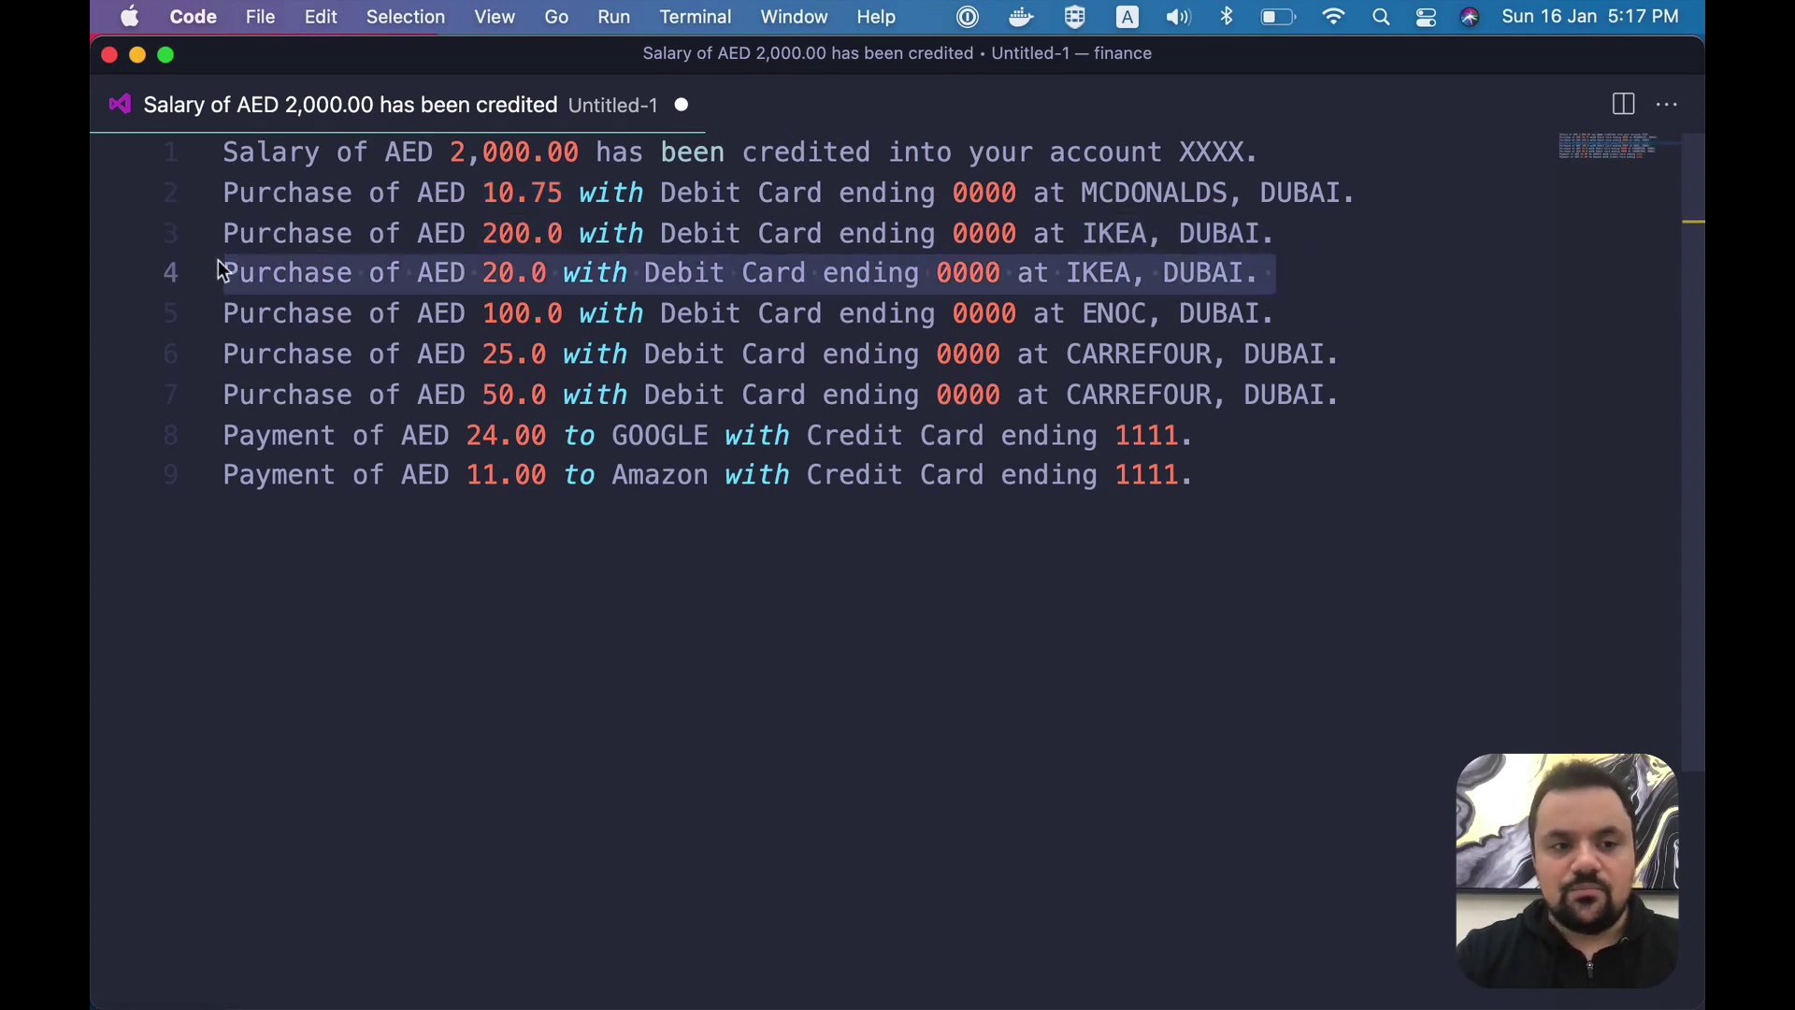
- Paste the IKEA SMS into the SMS Parser's Parse SMS form, submit, and check the new Transactions row
key(super+Tab)
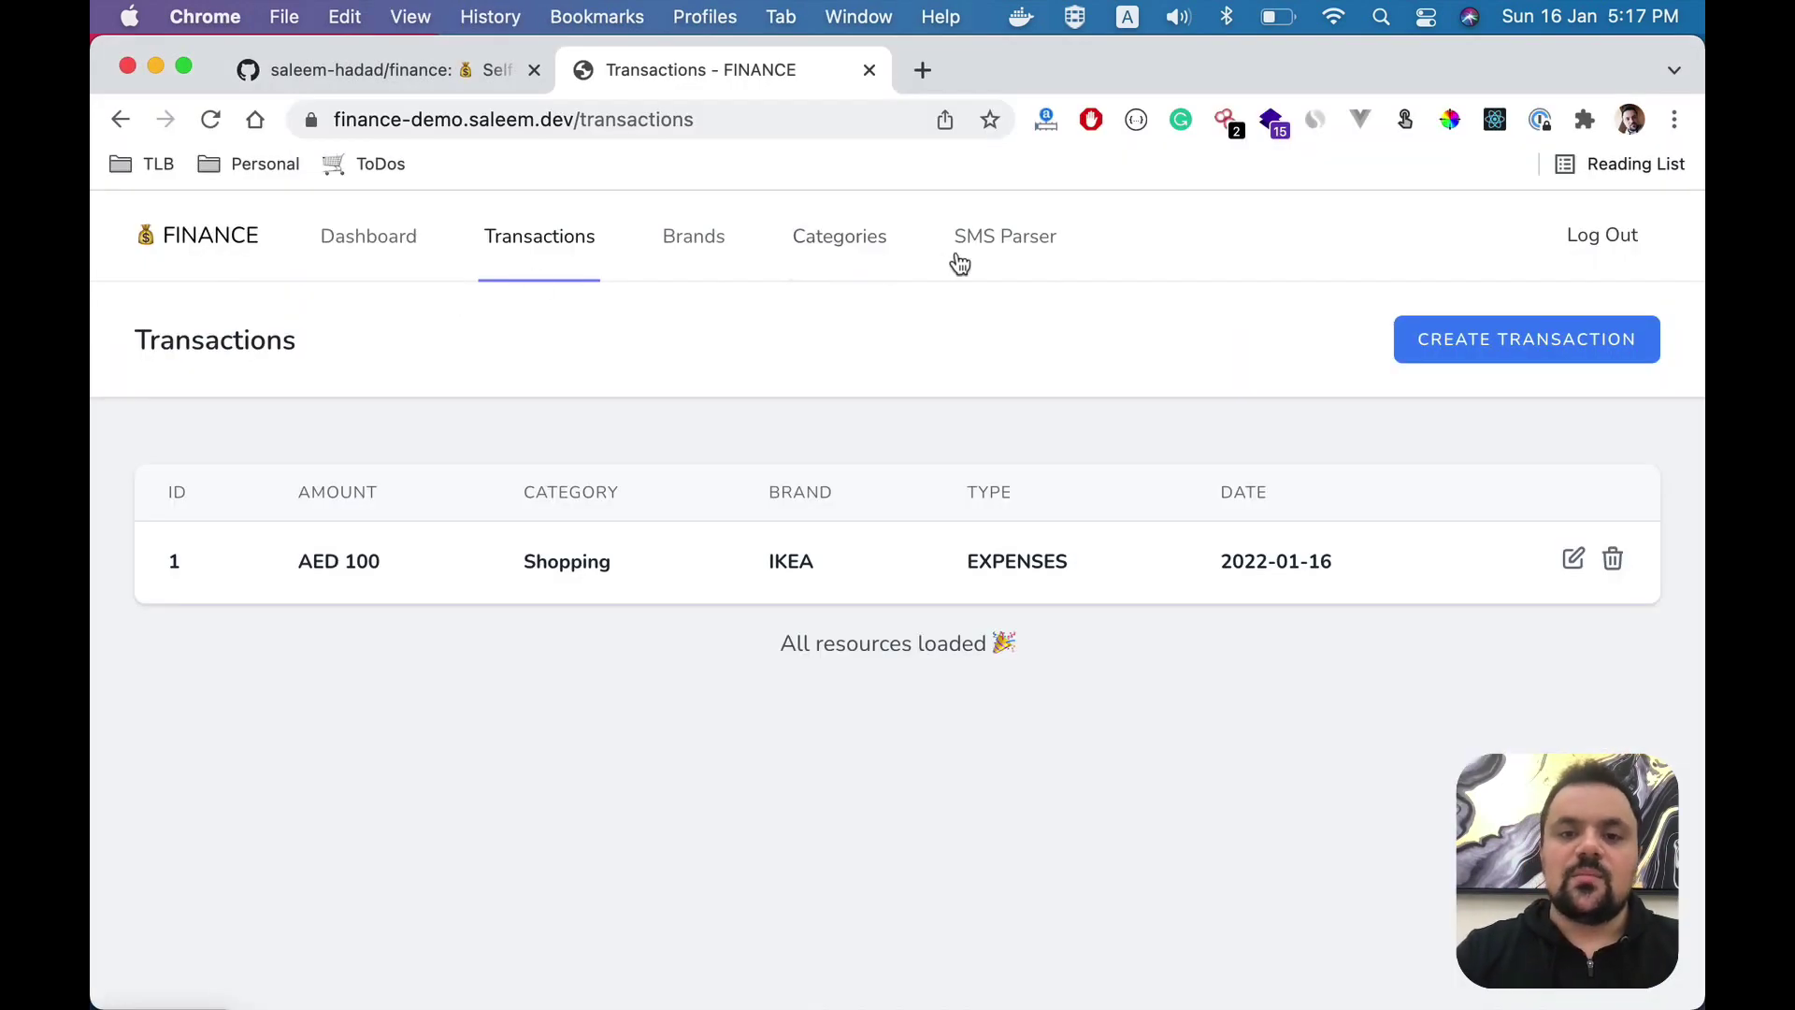
click(980, 247)
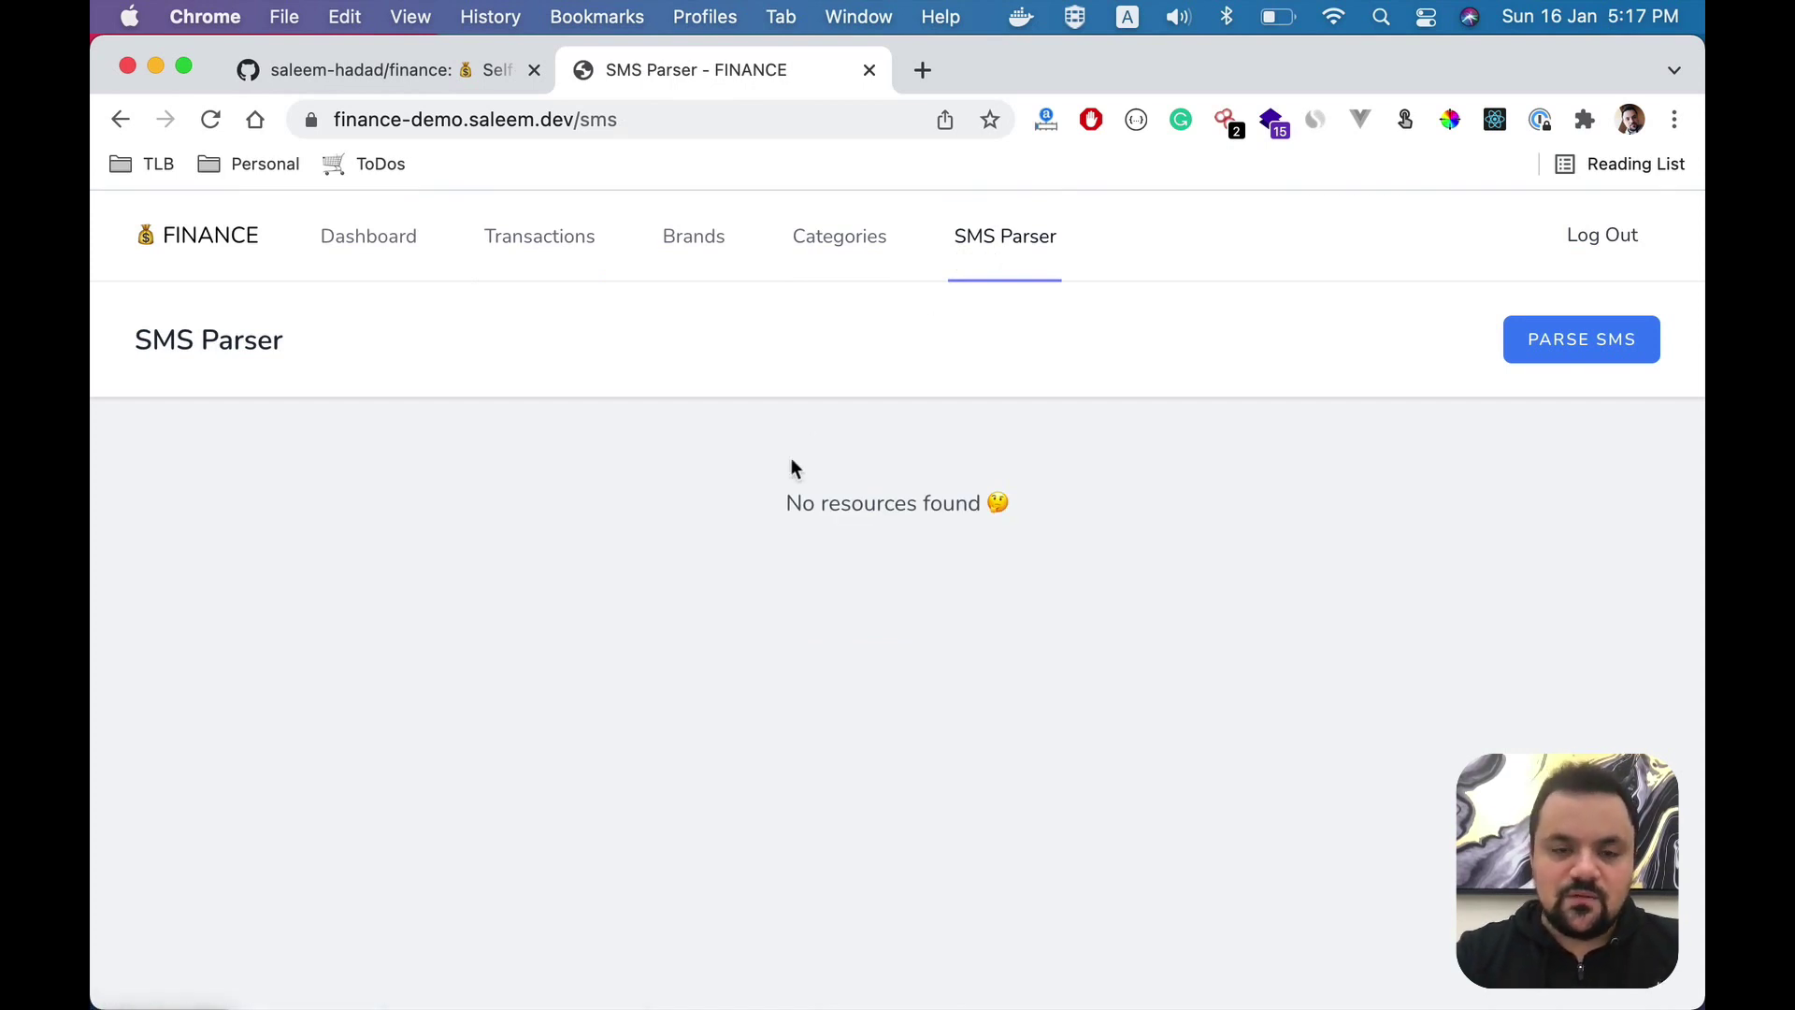
click(1551, 339)
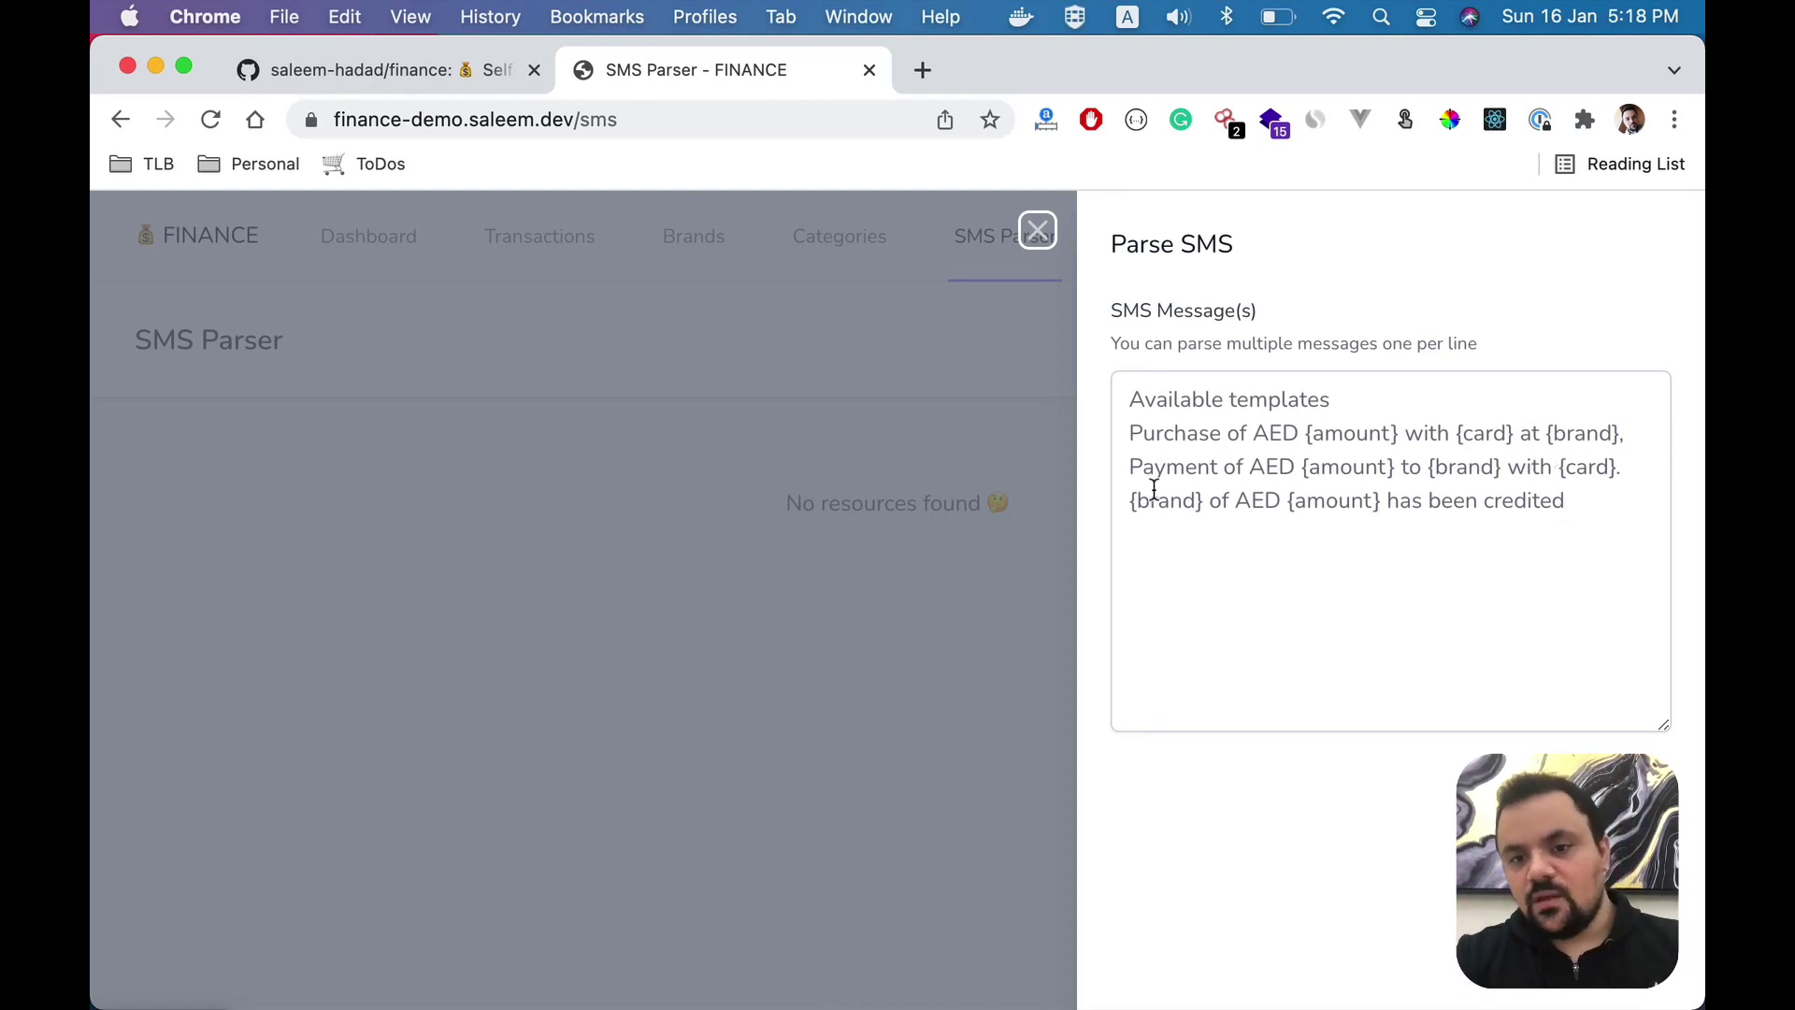
click(1590, 519)
key(super+v)
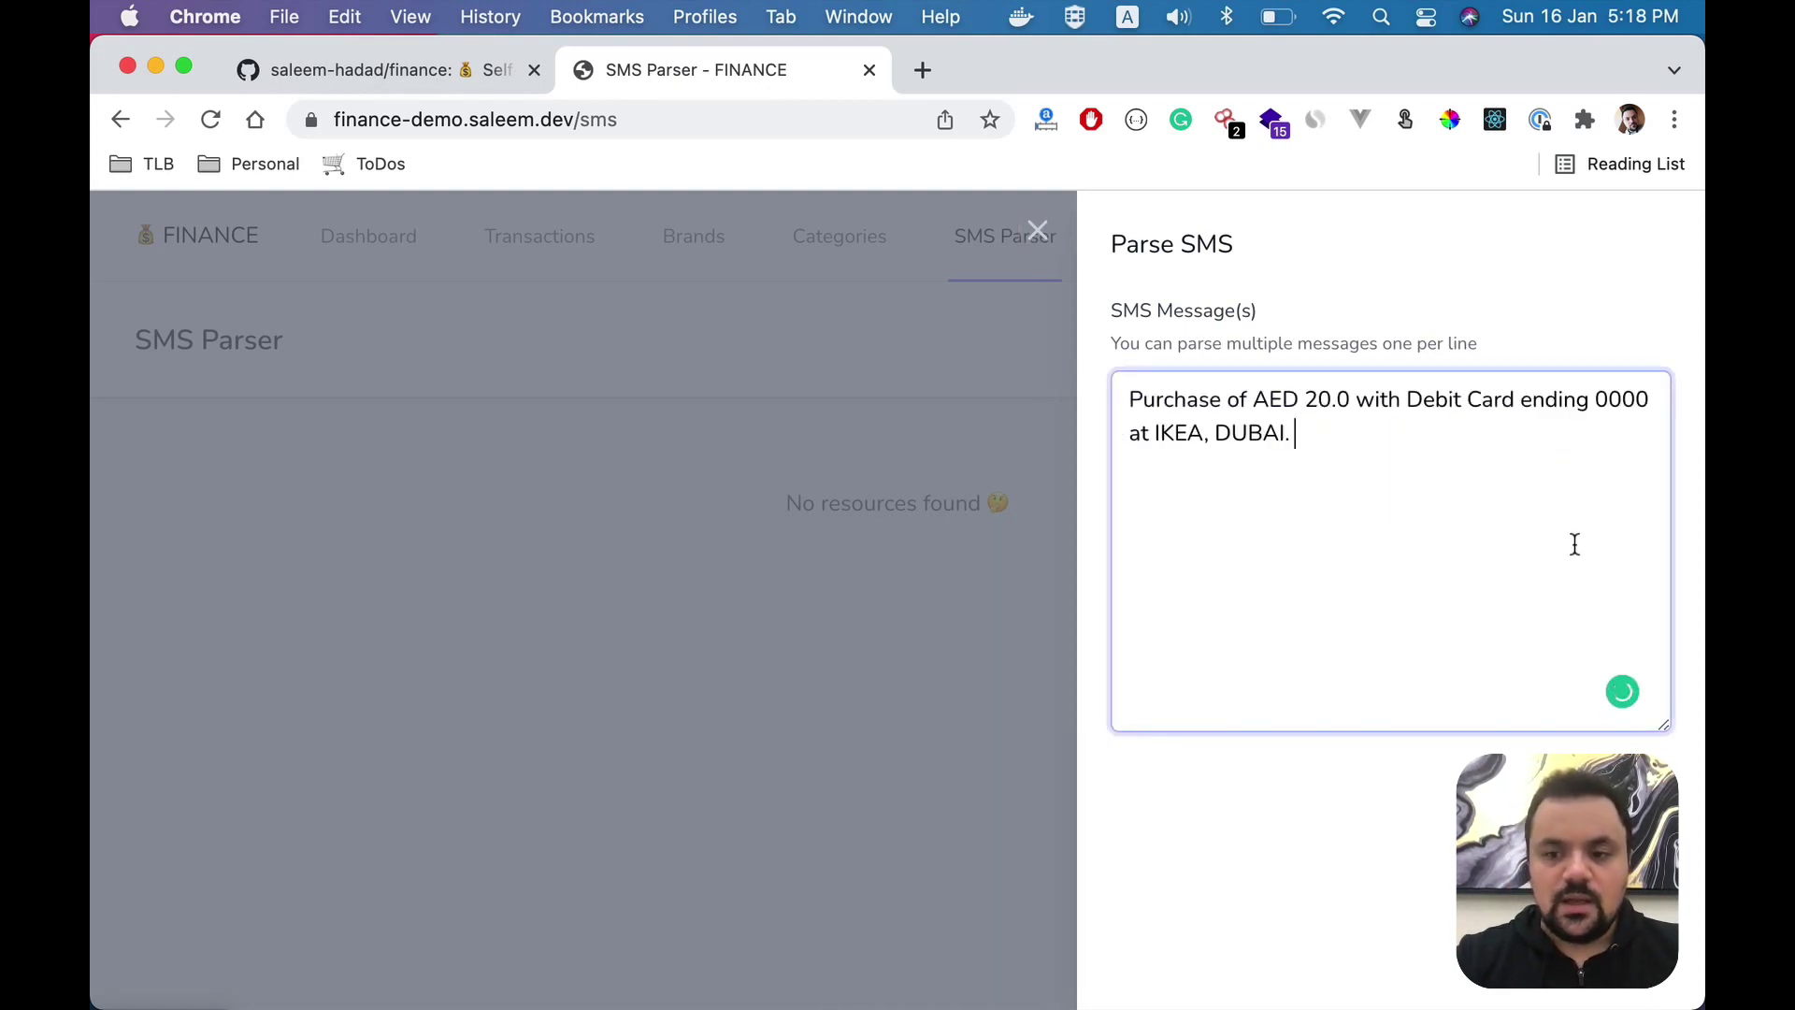
key(super+Return)
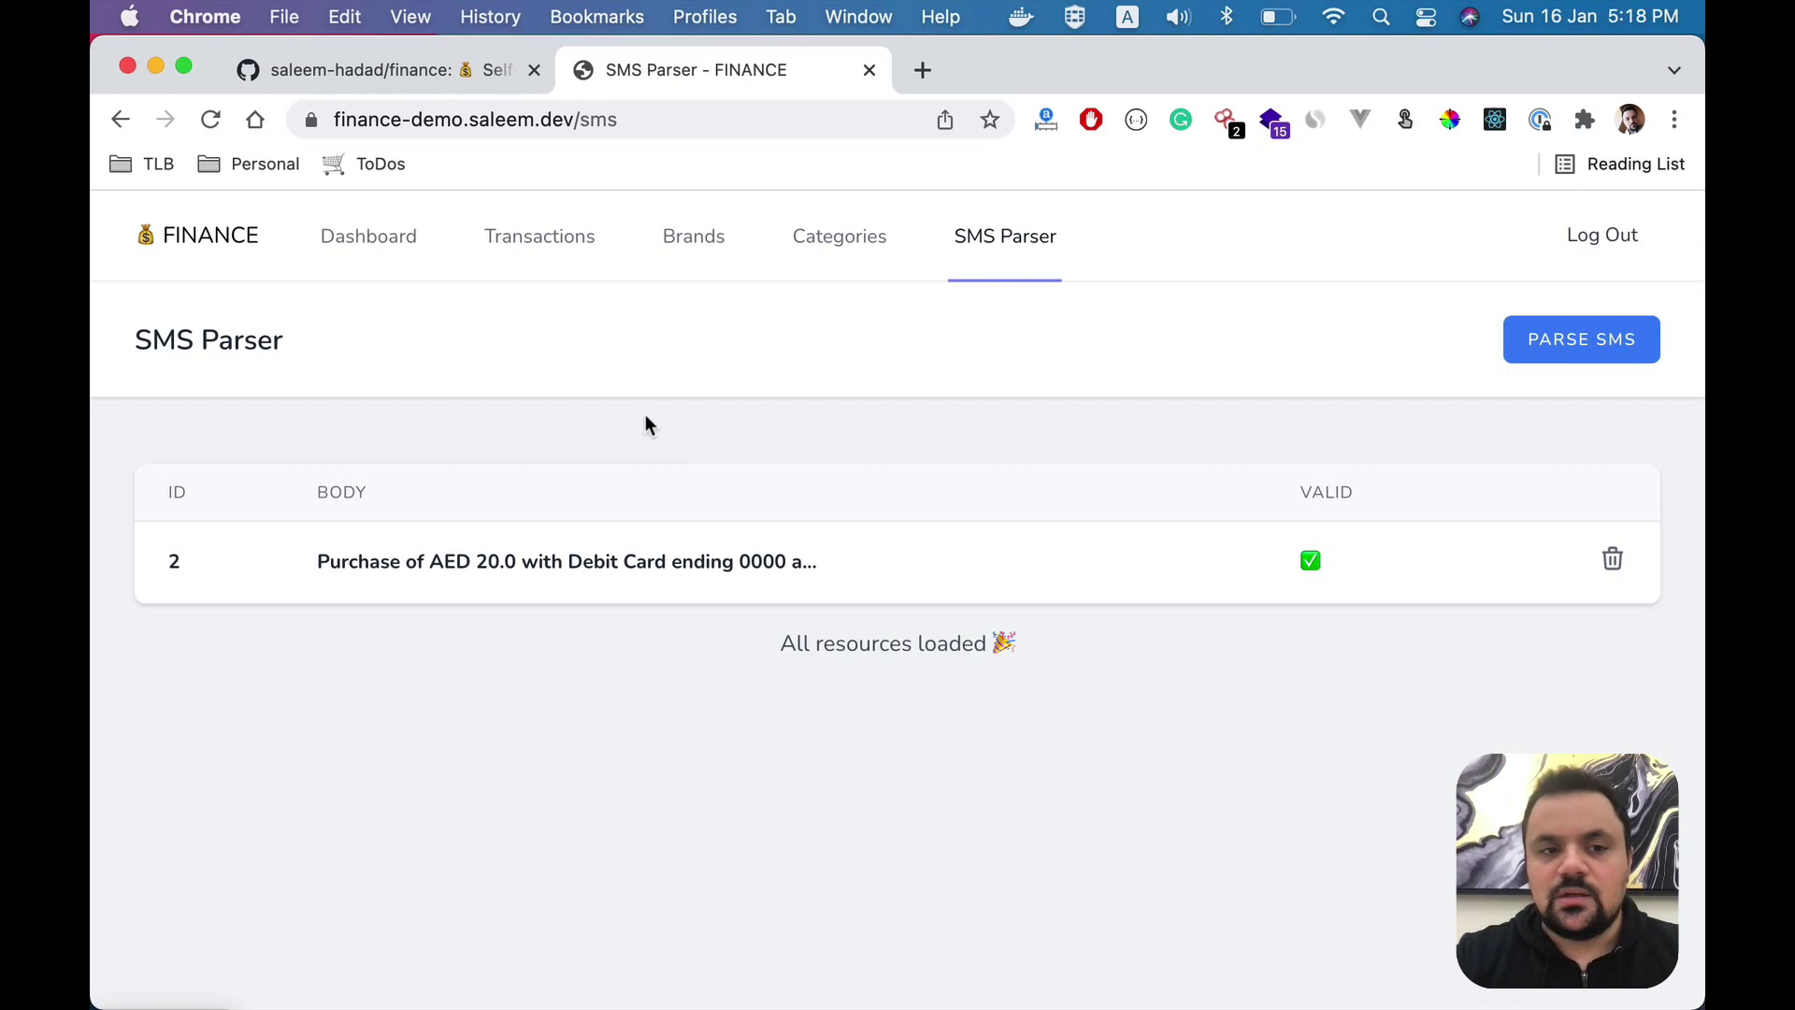
click(545, 233)
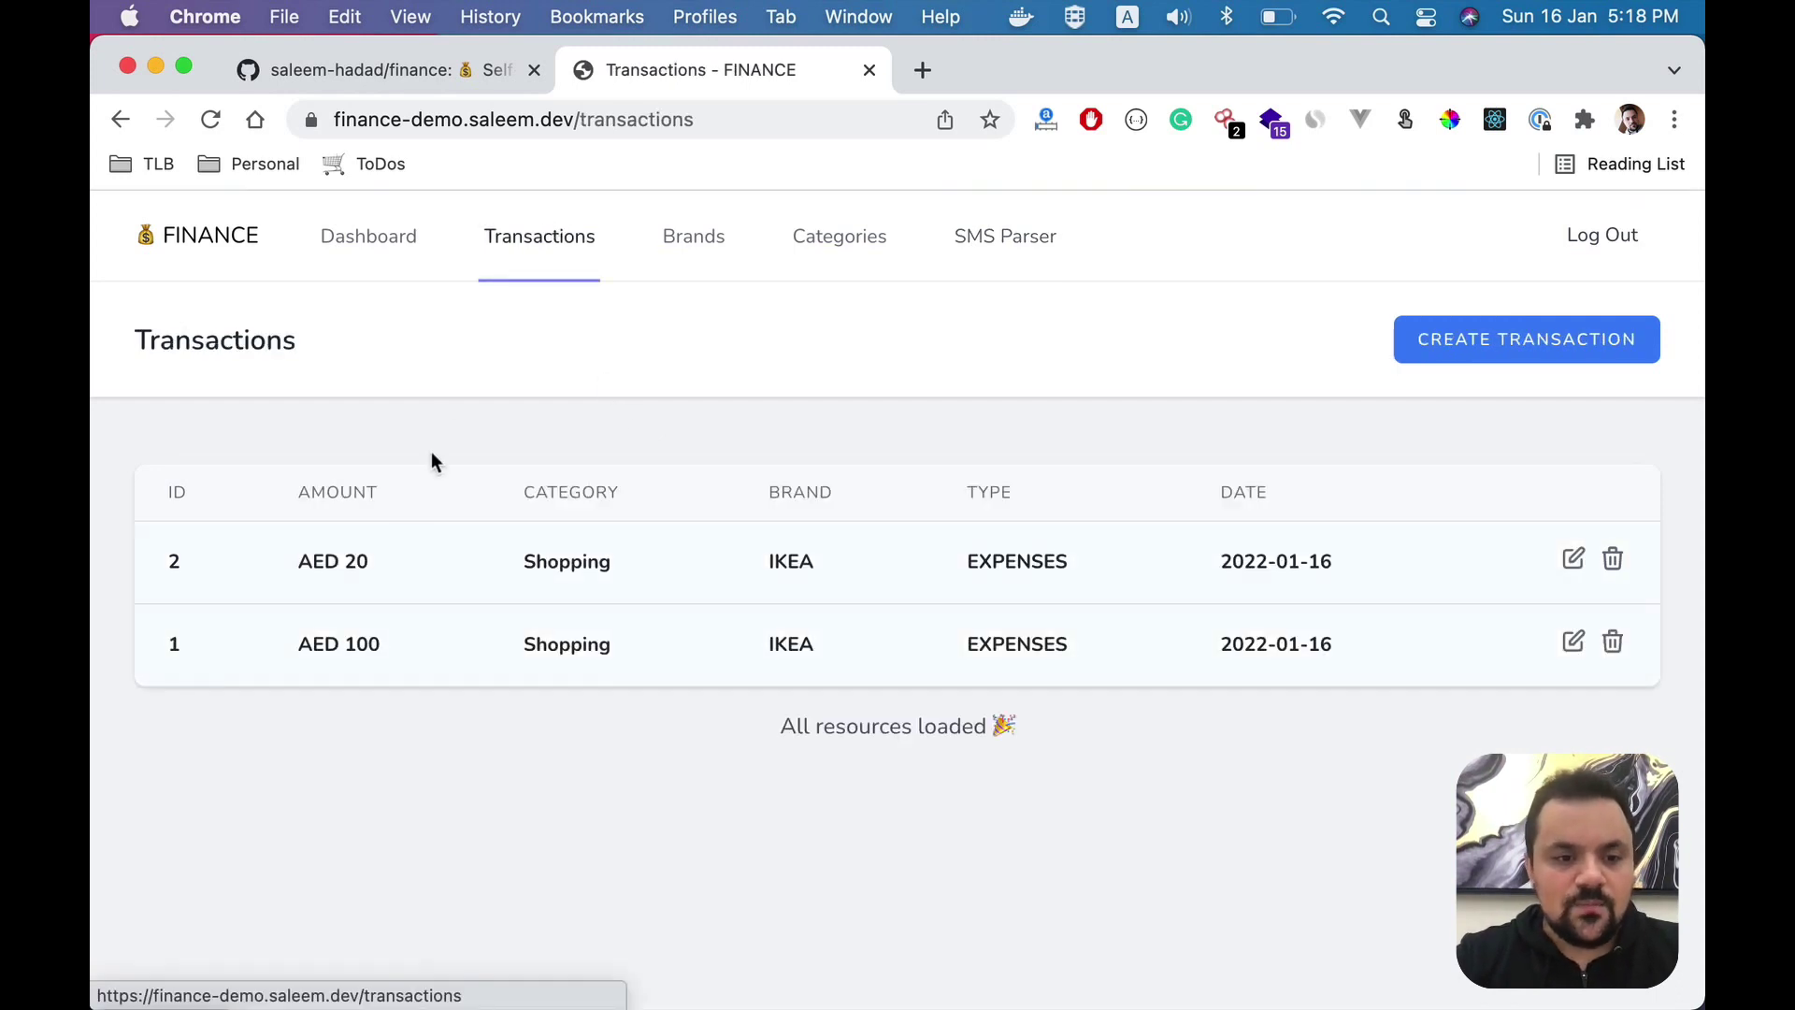
drag(741, 581, 947, 580)
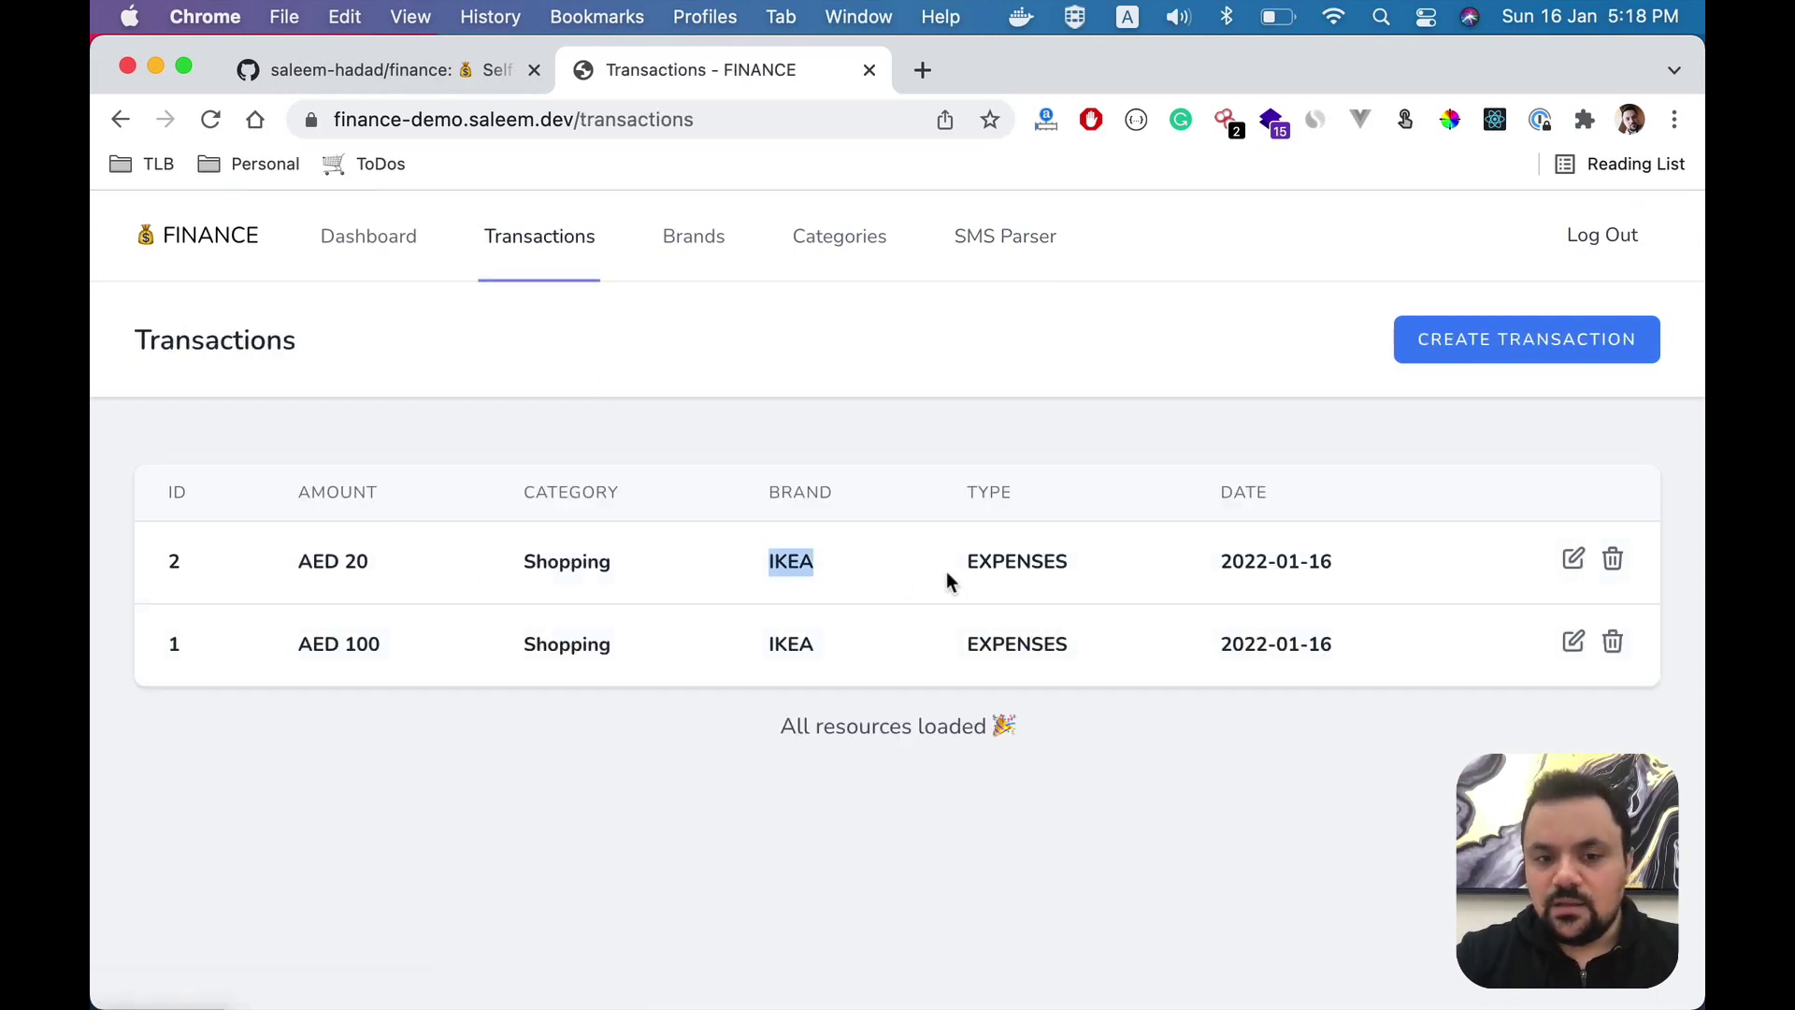
- Select the 20.0 amount on SMS line 4, undo its deletion, and return to FINANCE
drag(290, 562, 402, 566)
key(super+Tab)
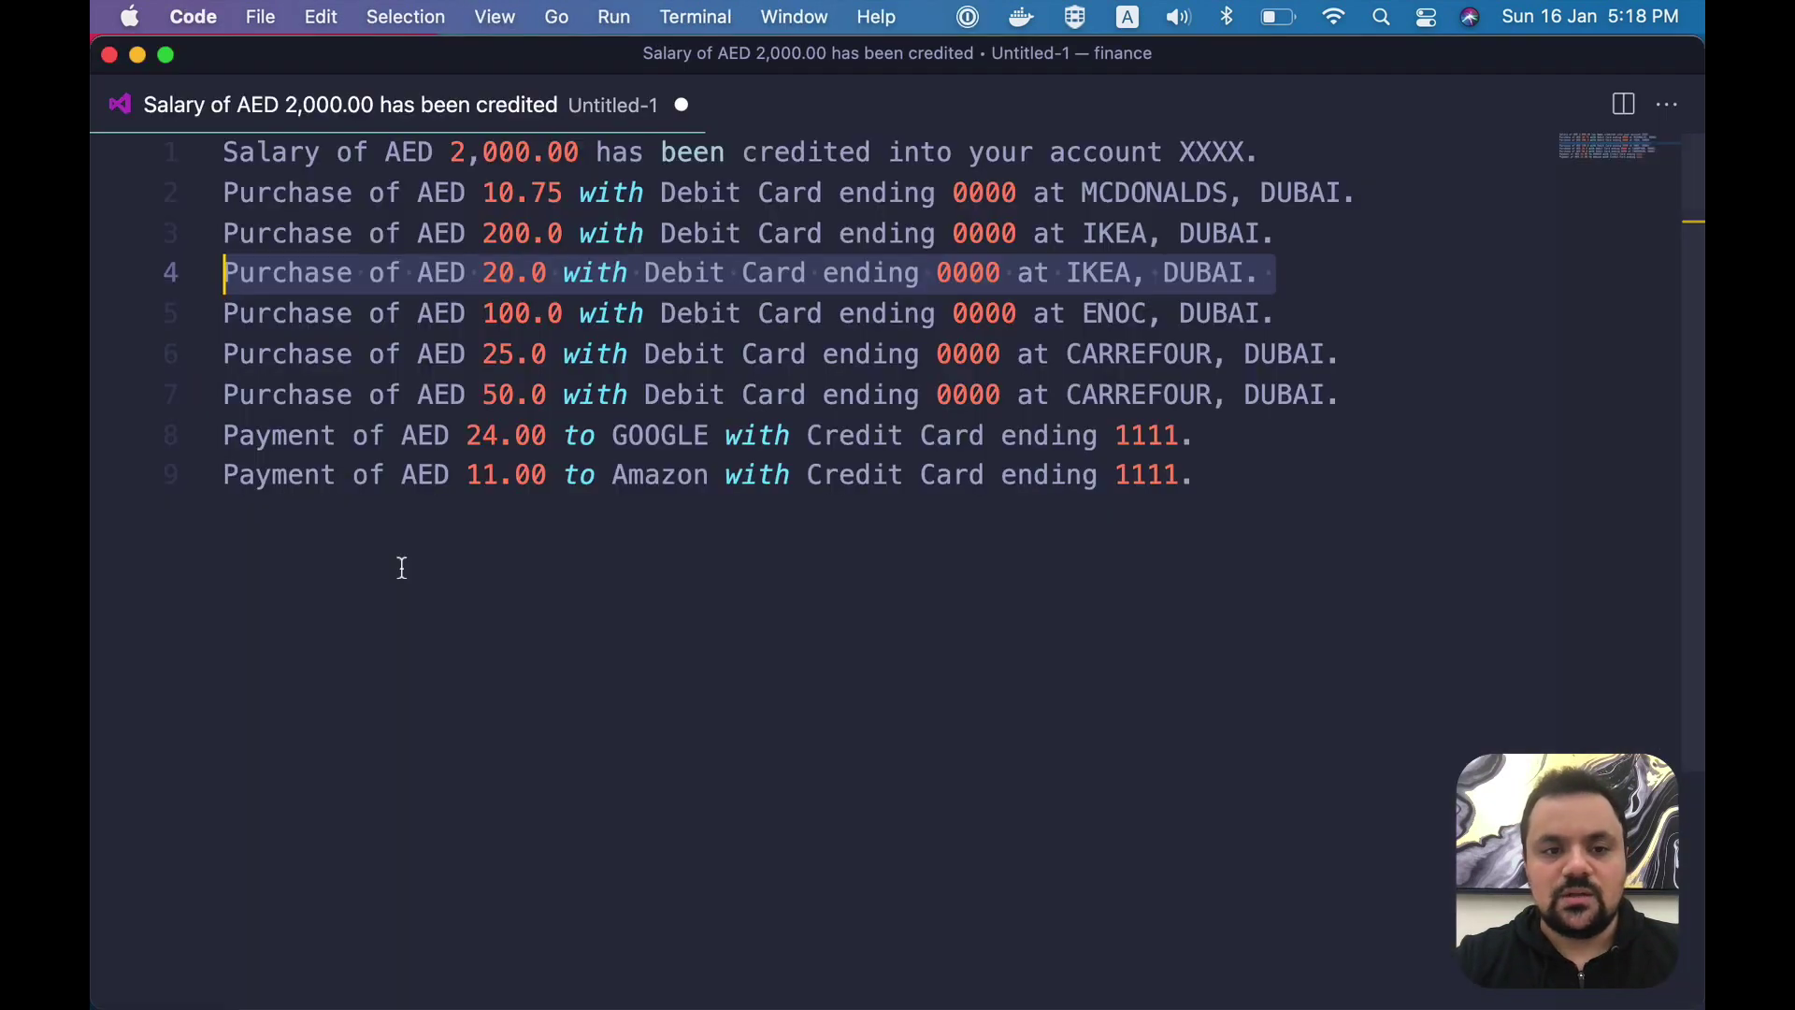
click(485, 312)
drag(483, 273, 541, 275)
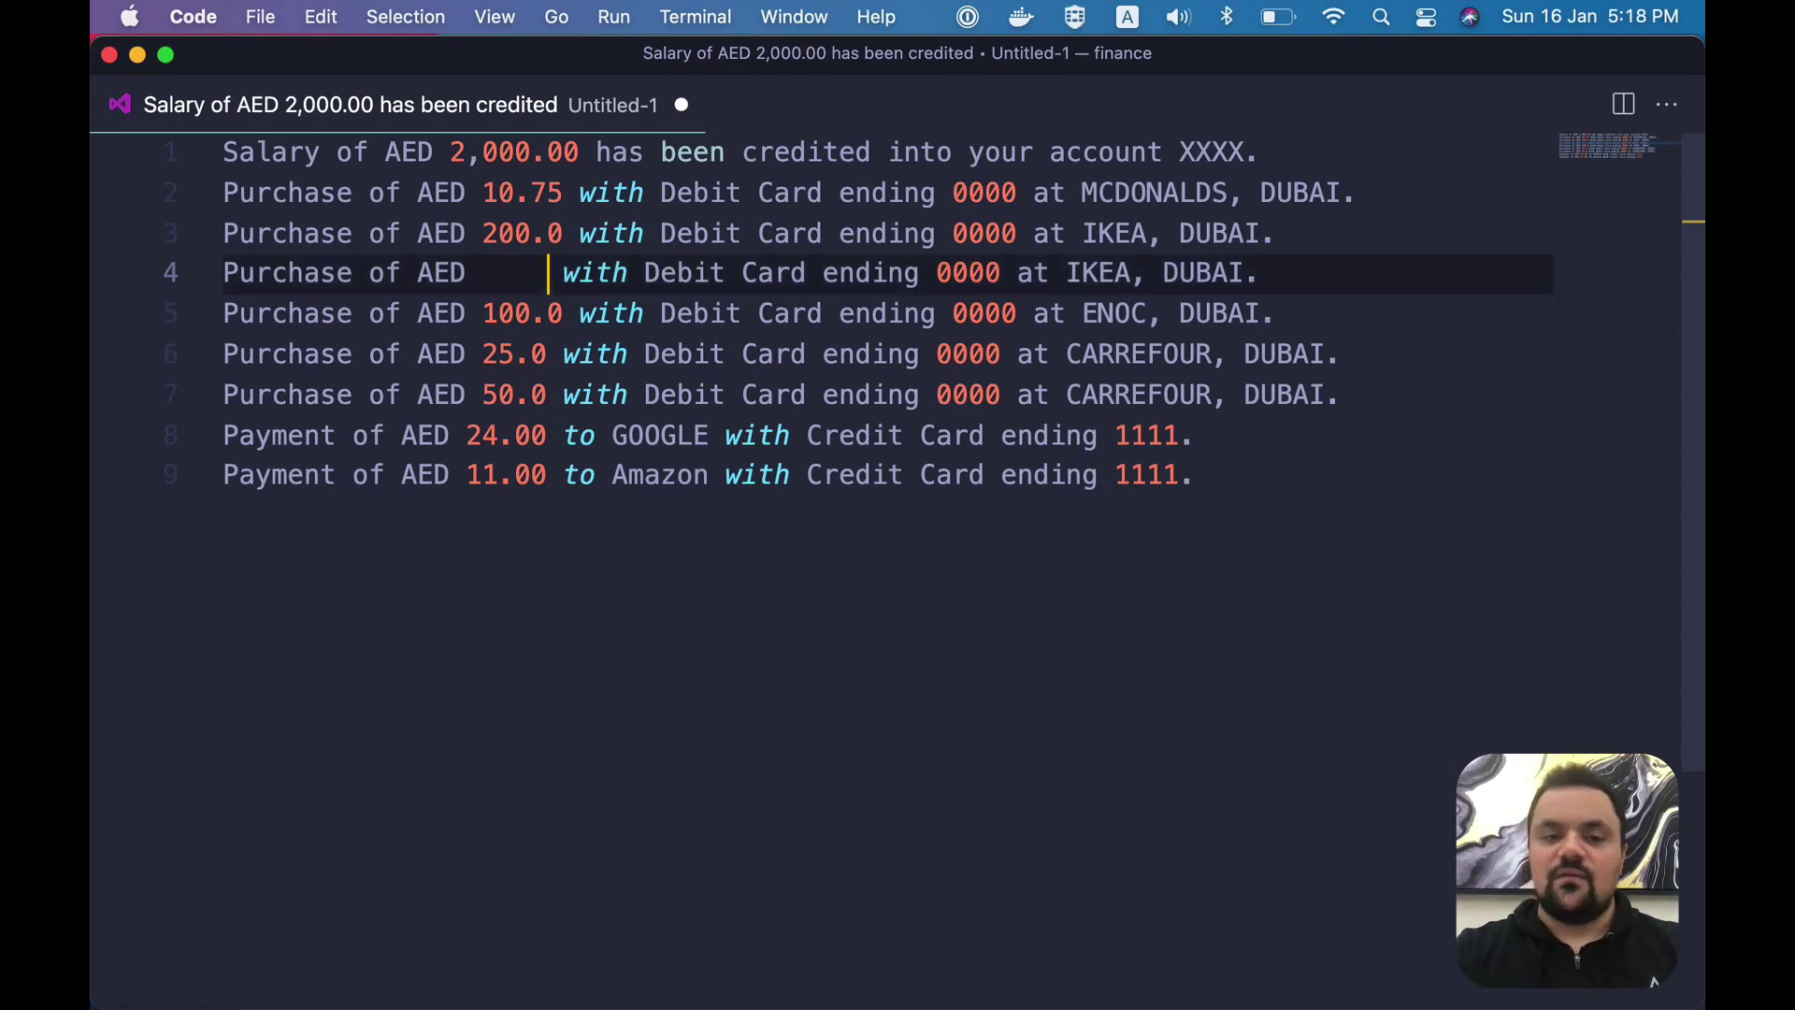
key(super+z)
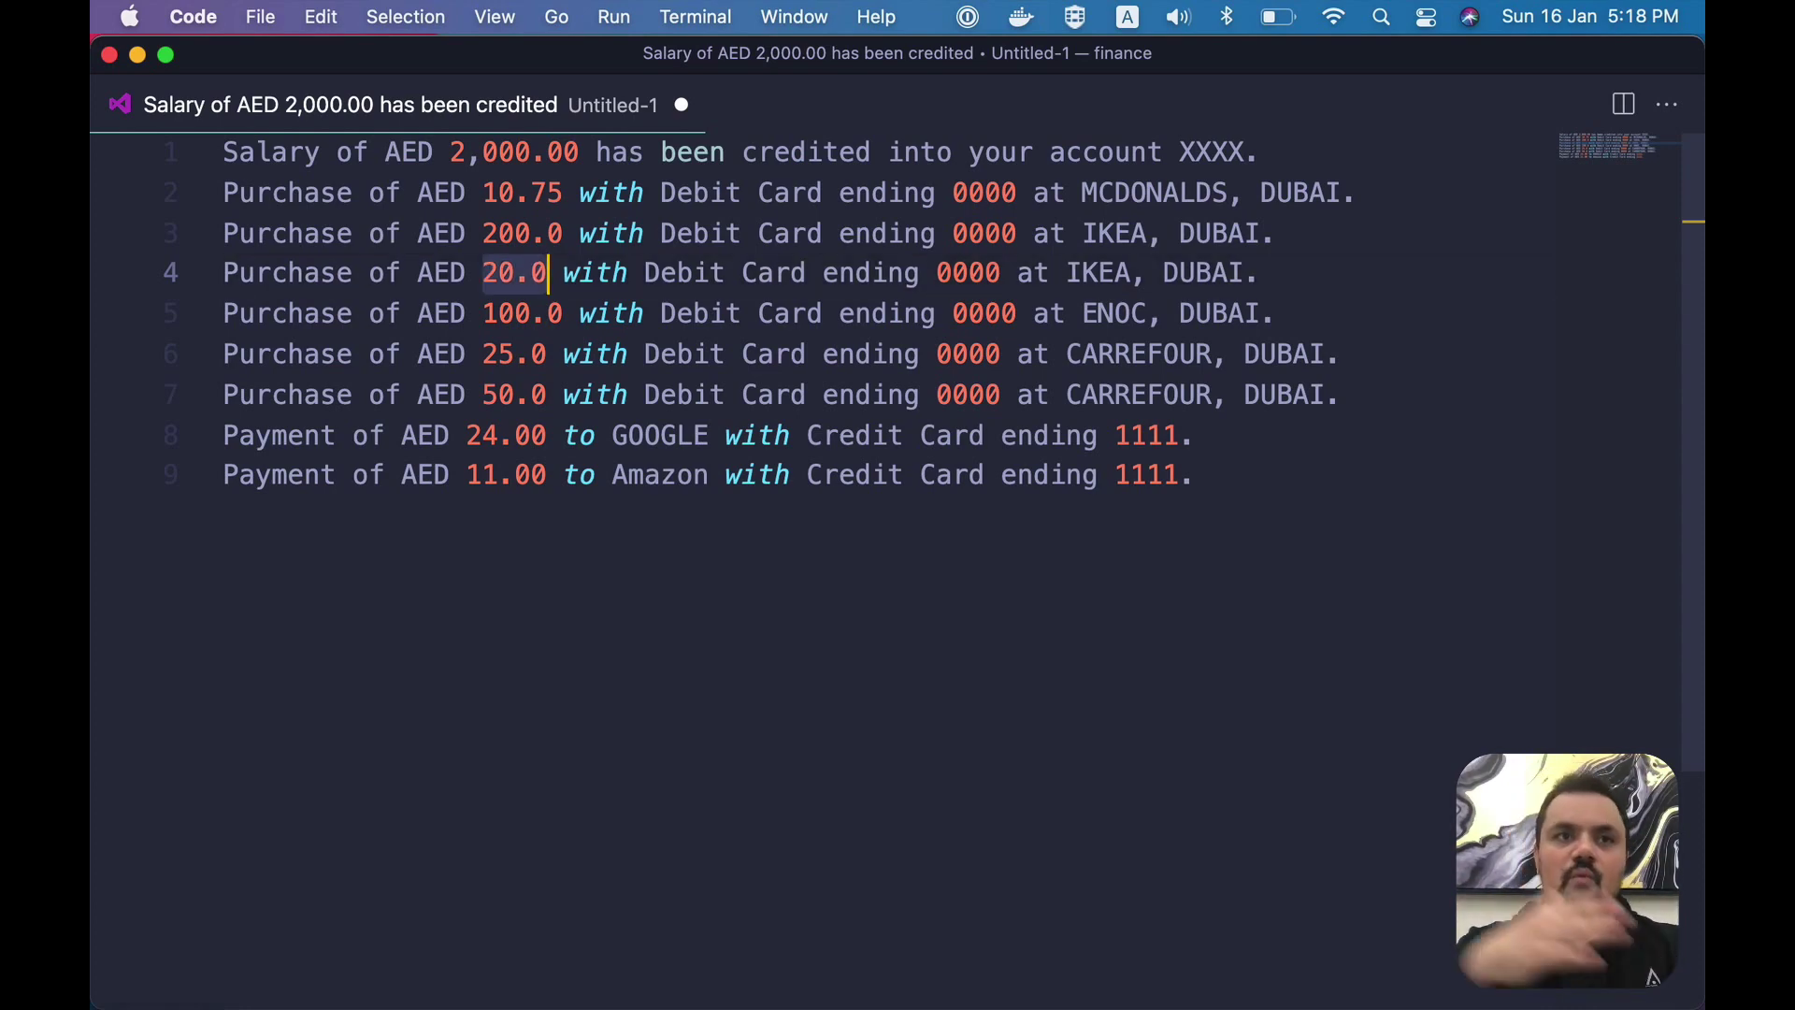
key(super+Tab)
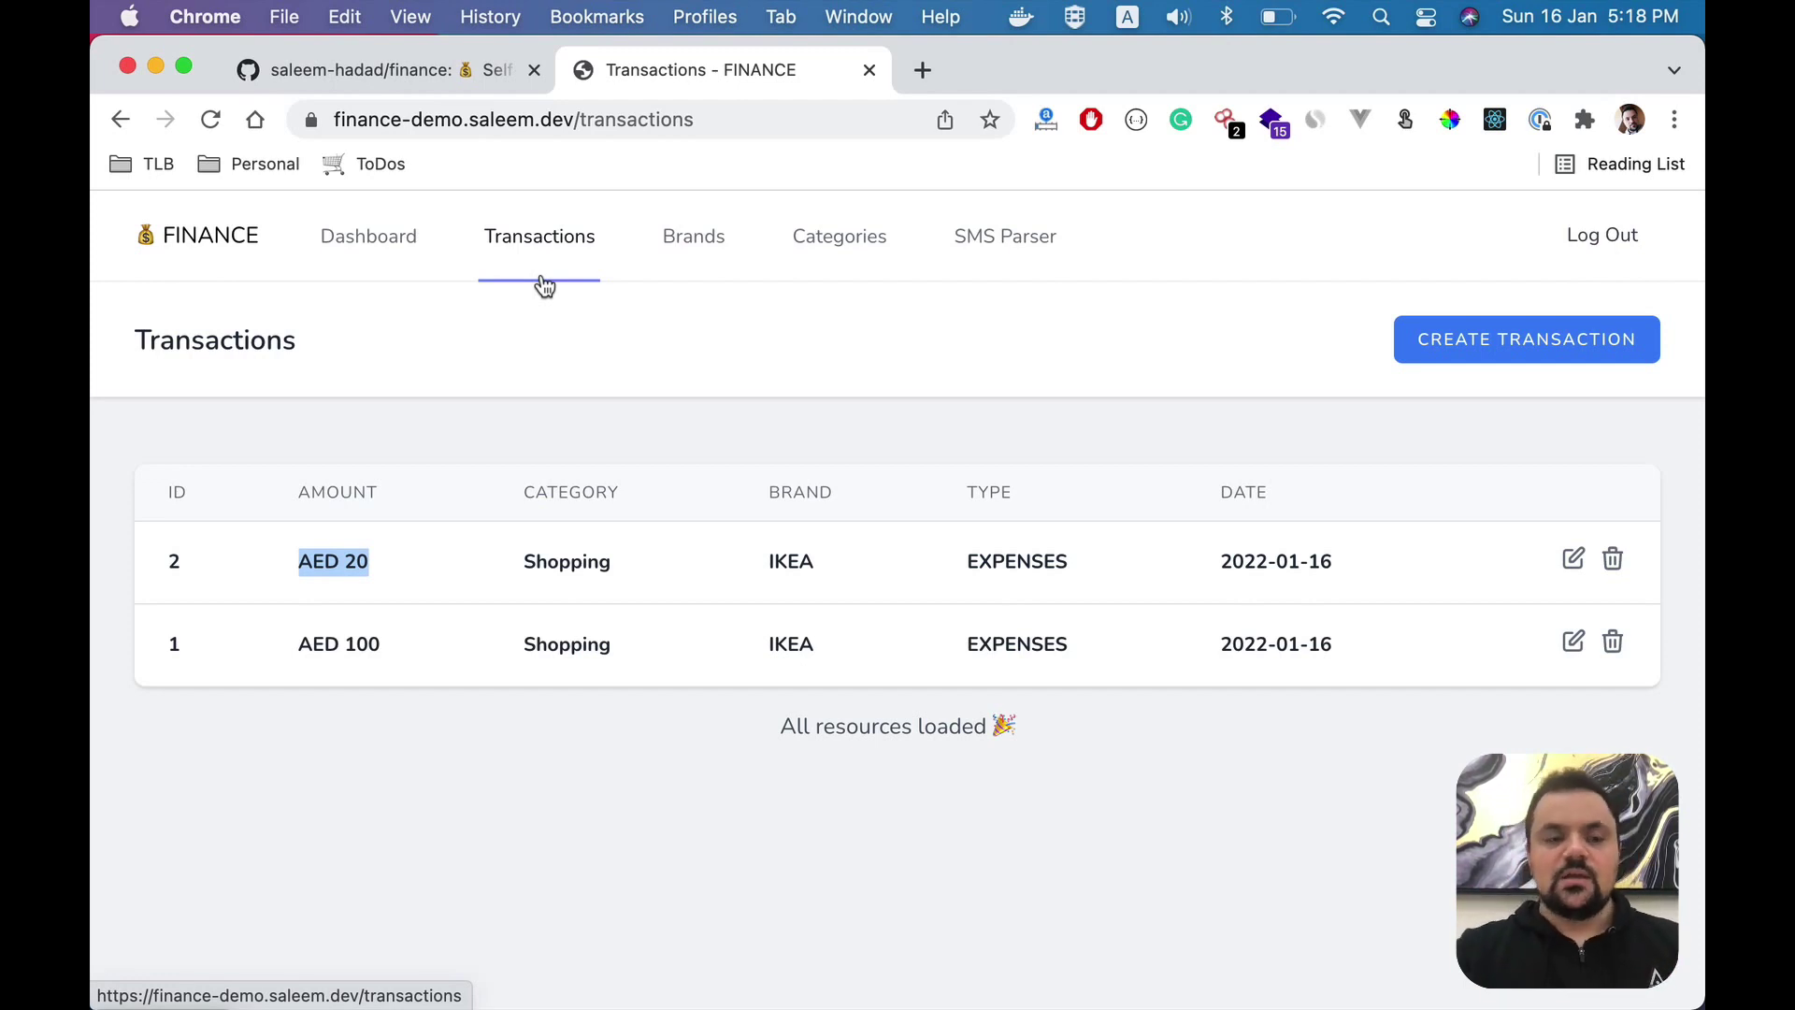
- Open the Dashboard and view the Total Income period options without changing them
click(402, 245)
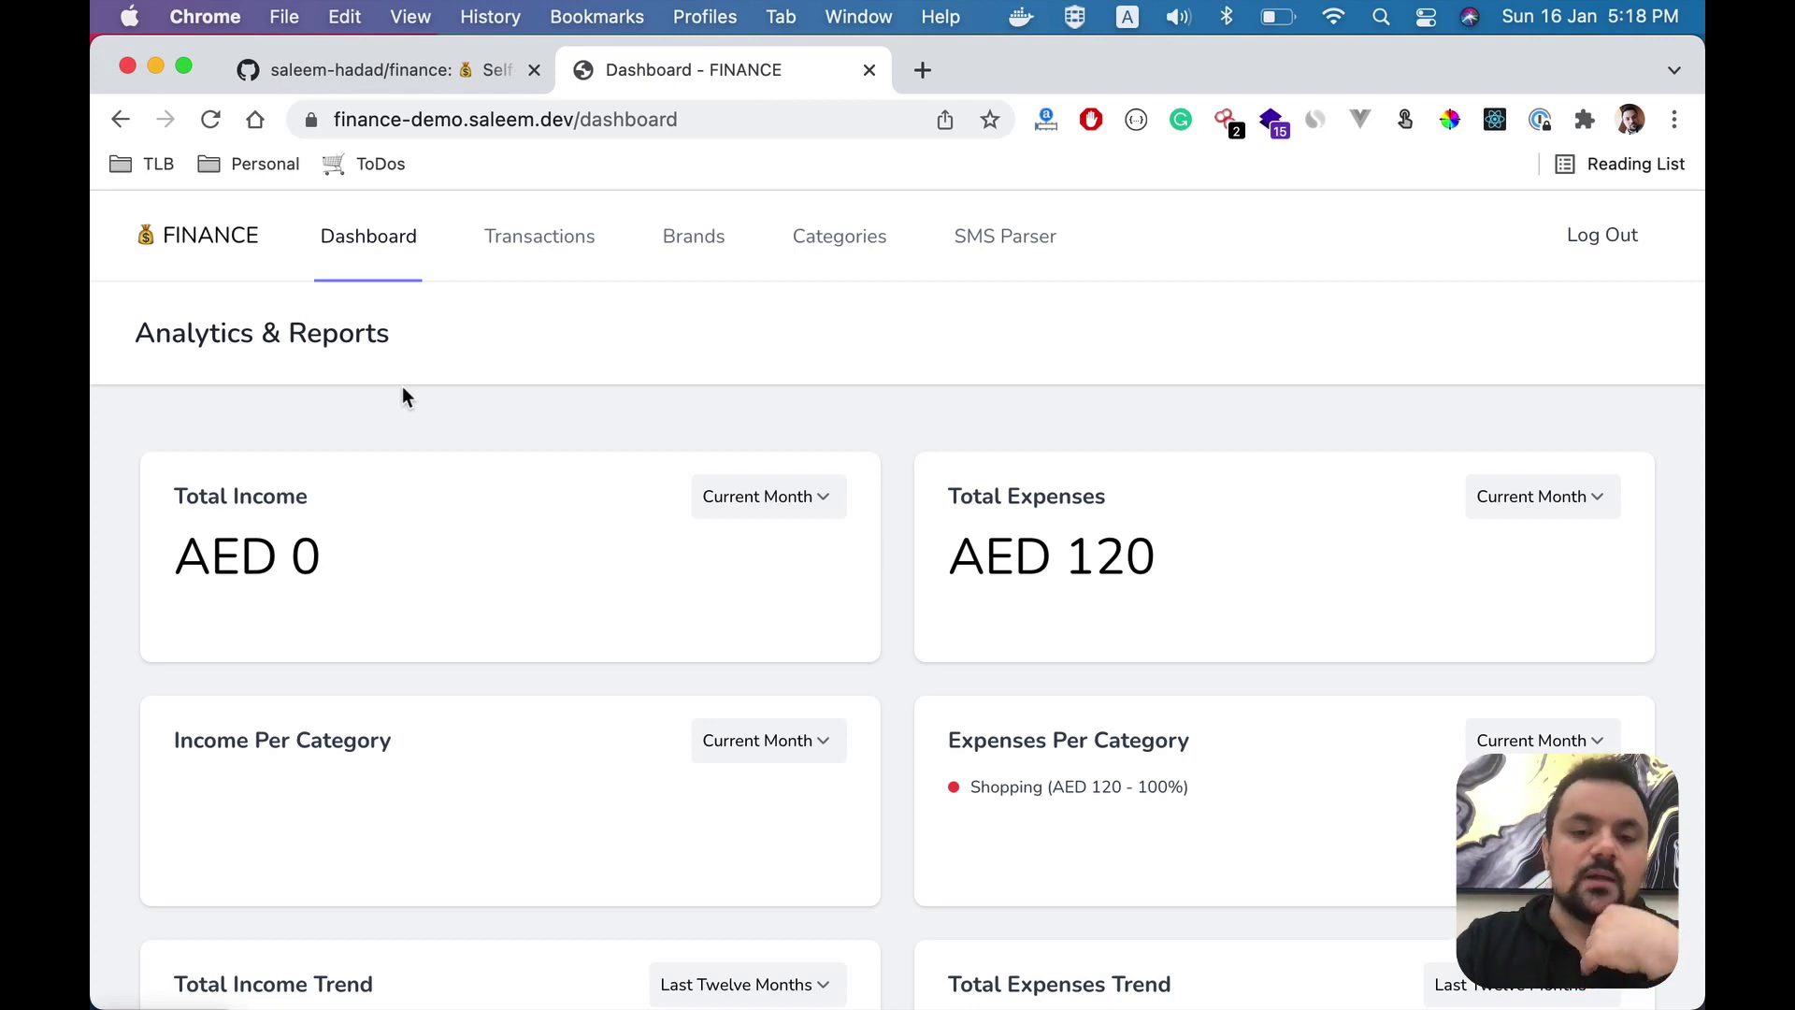
scroll(403, 388, down, 2)
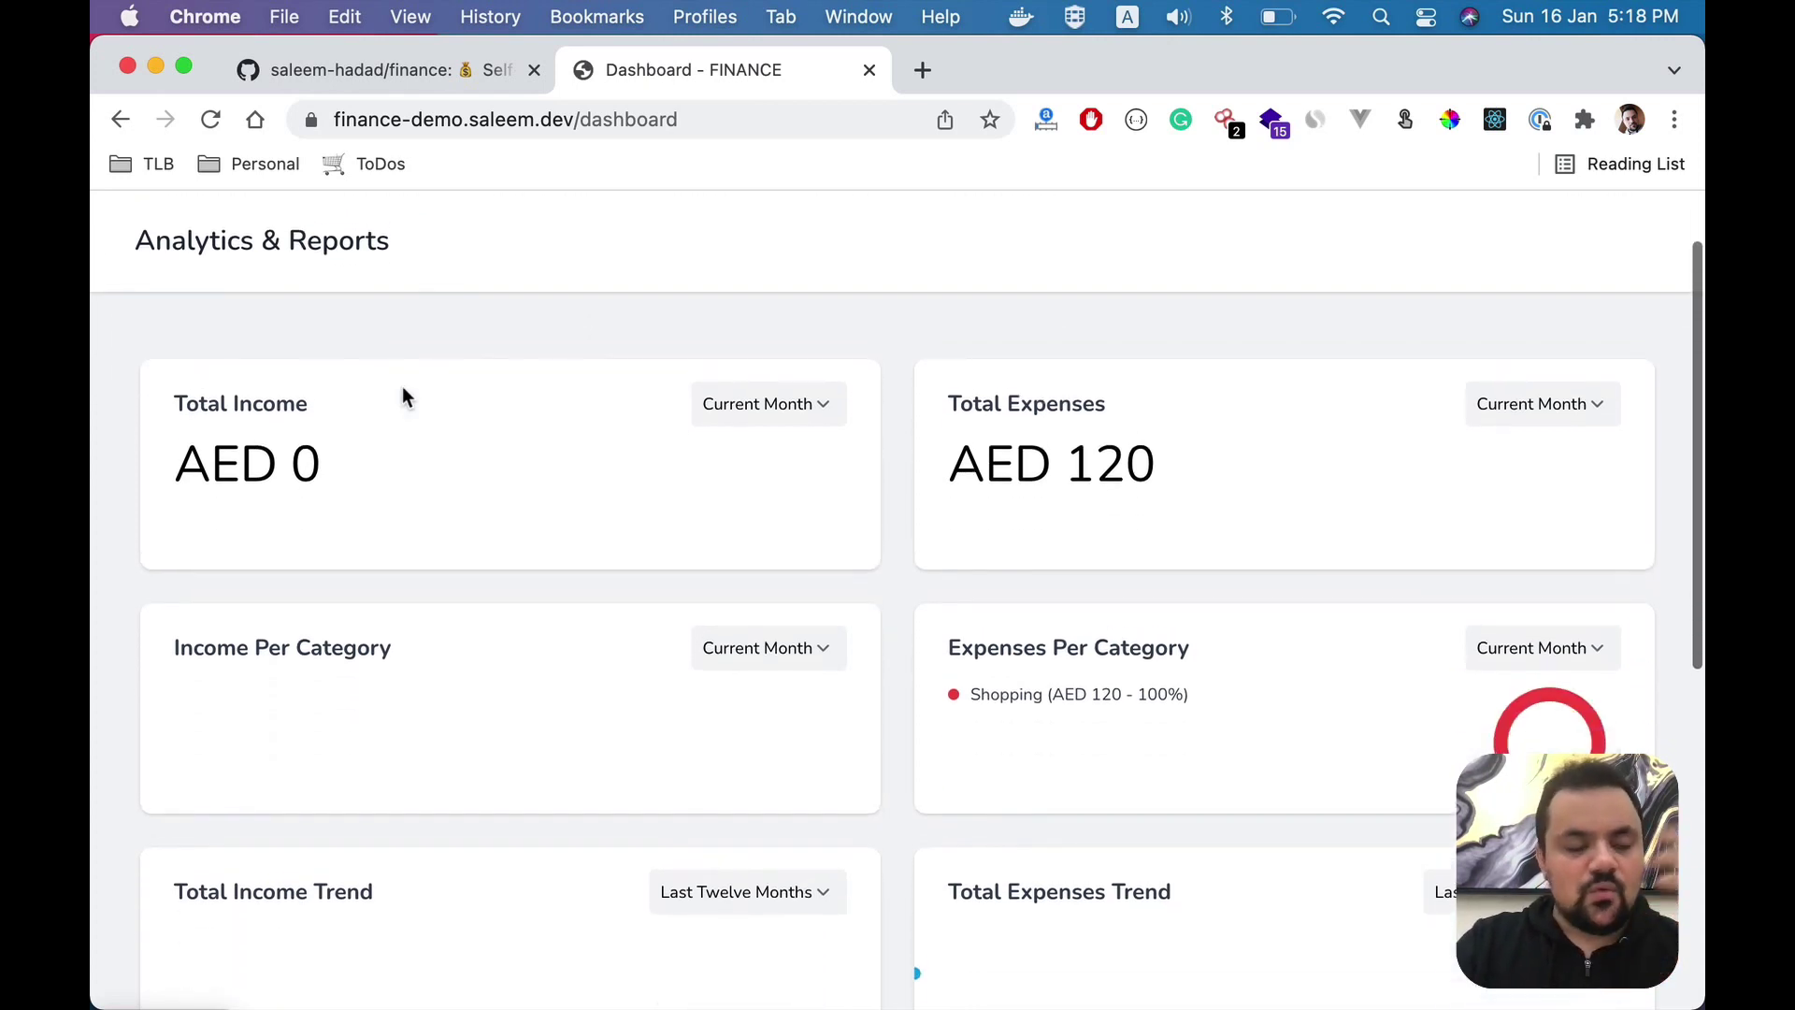
scroll(402, 392, up, 1)
drag(188, 431, 295, 436)
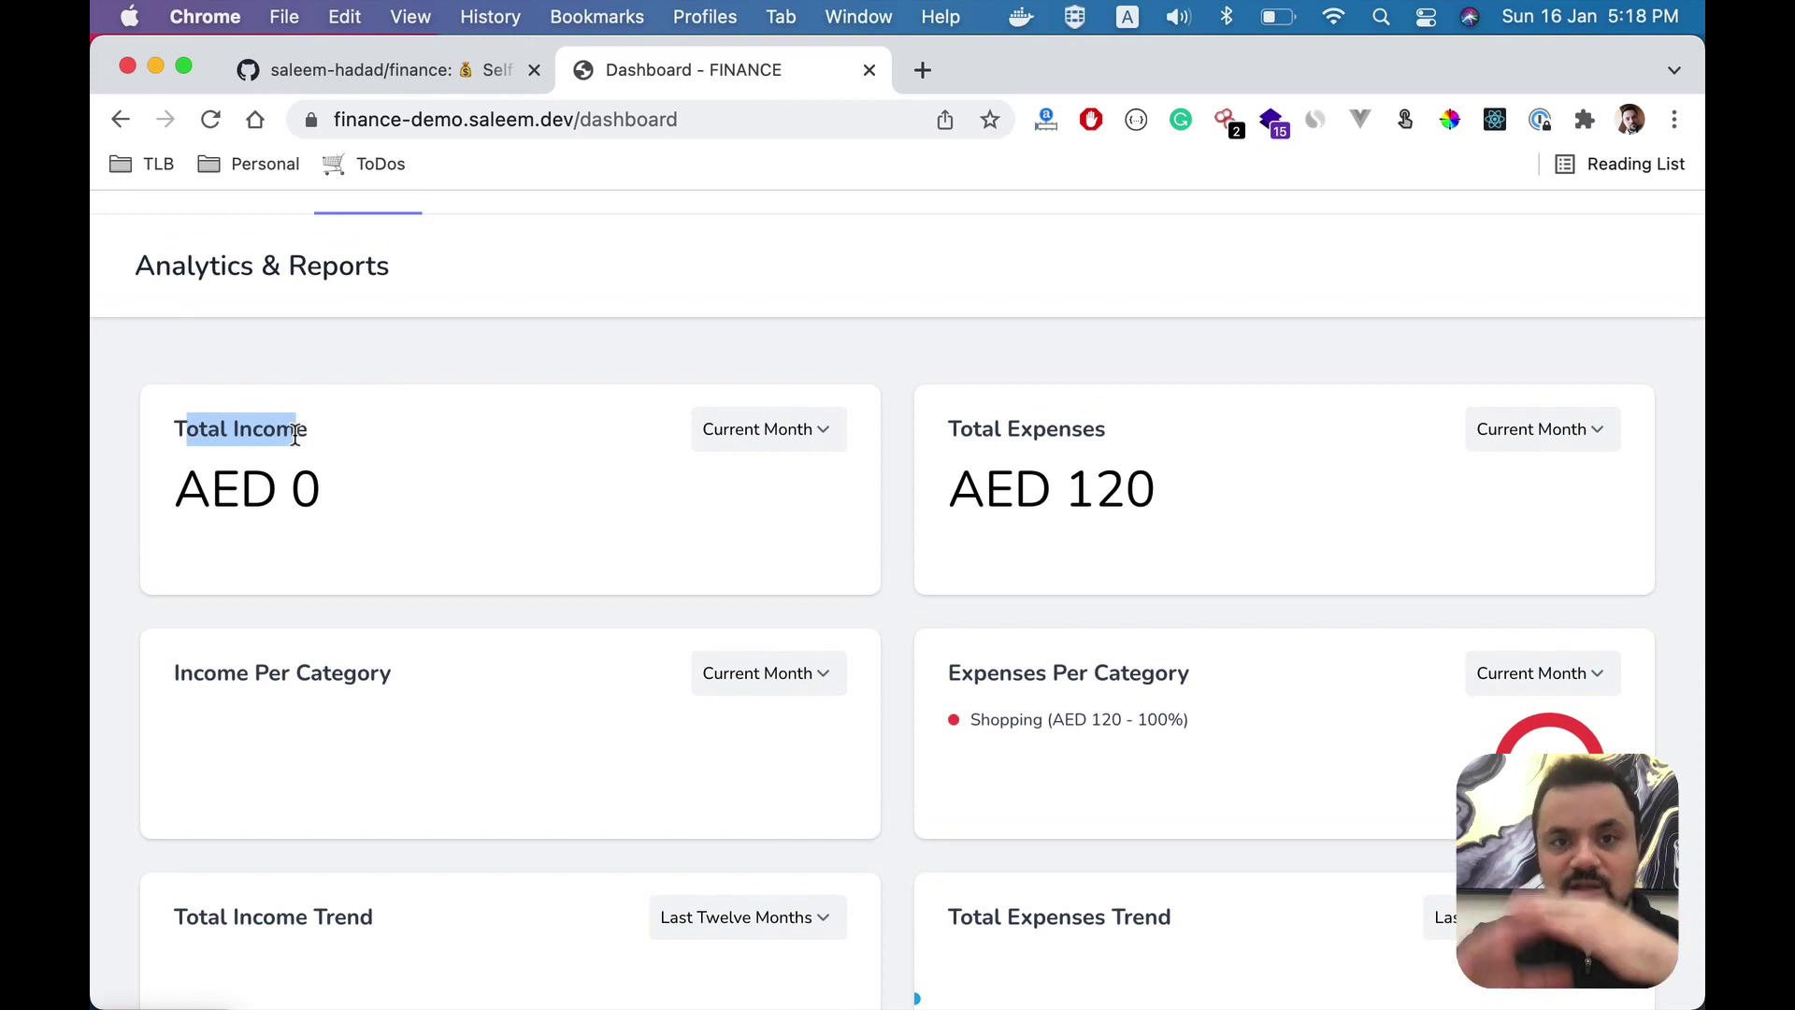
click(762, 428)
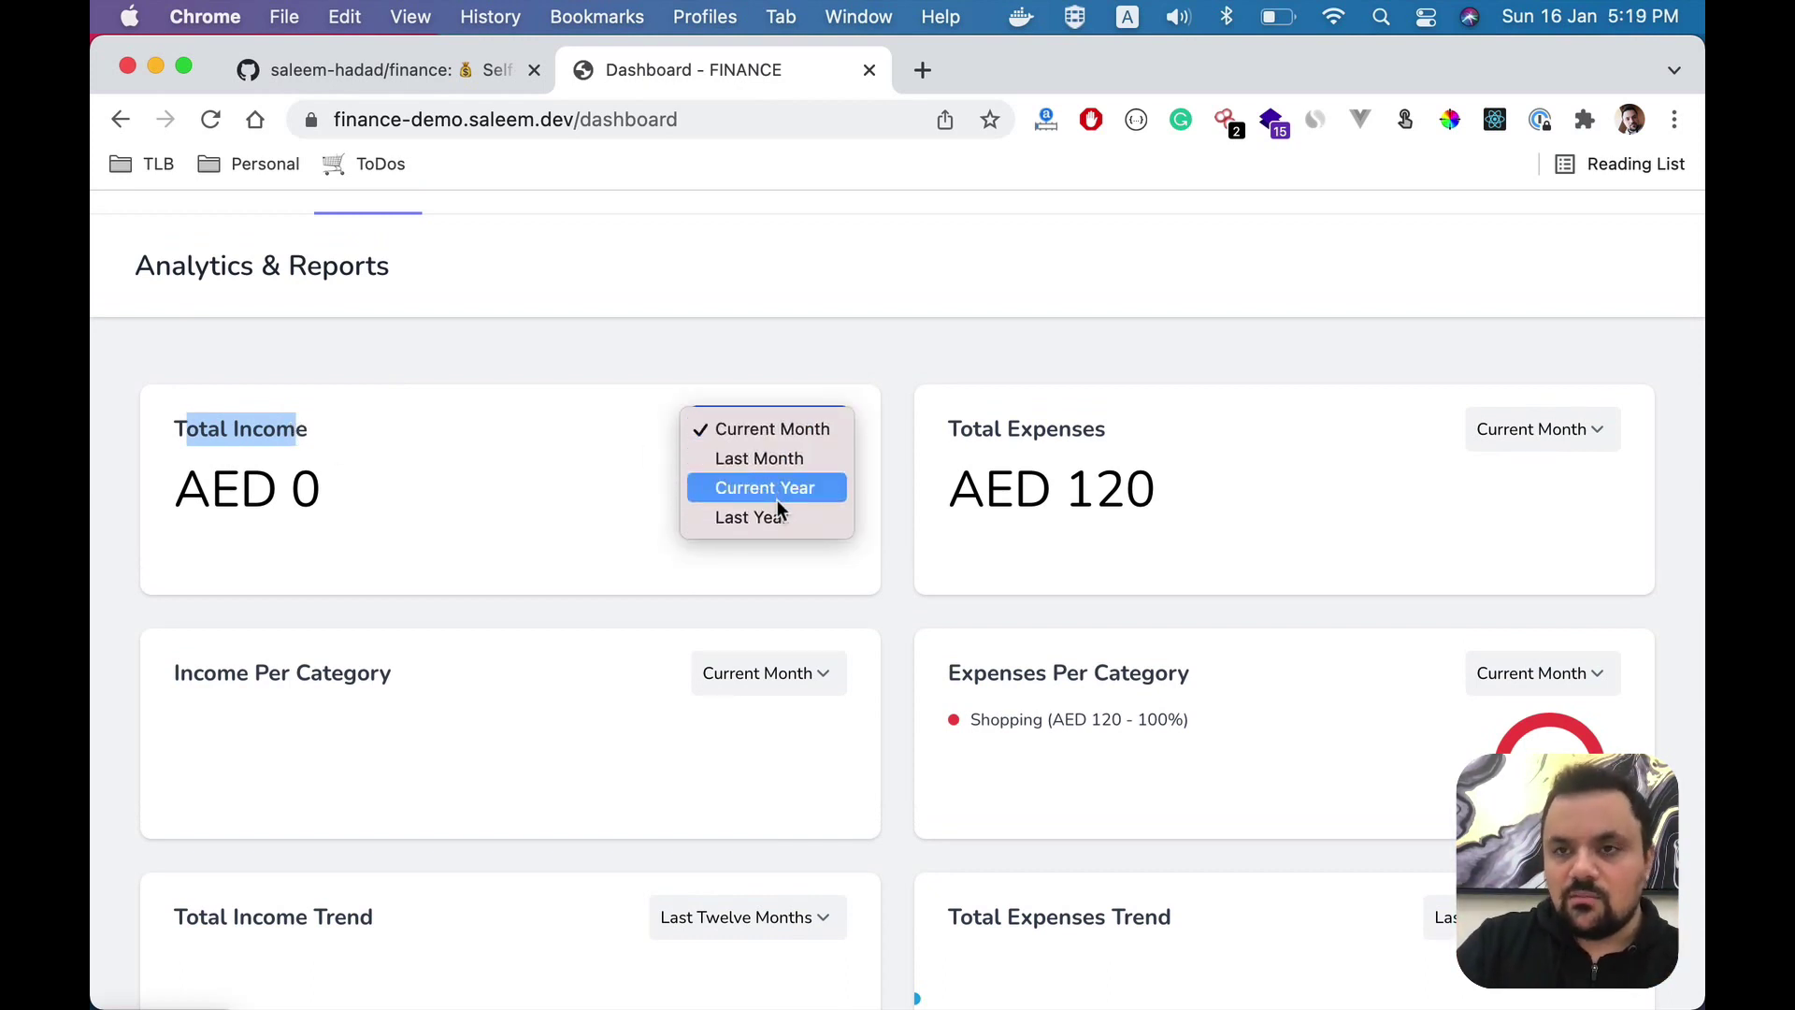
click(400, 496)
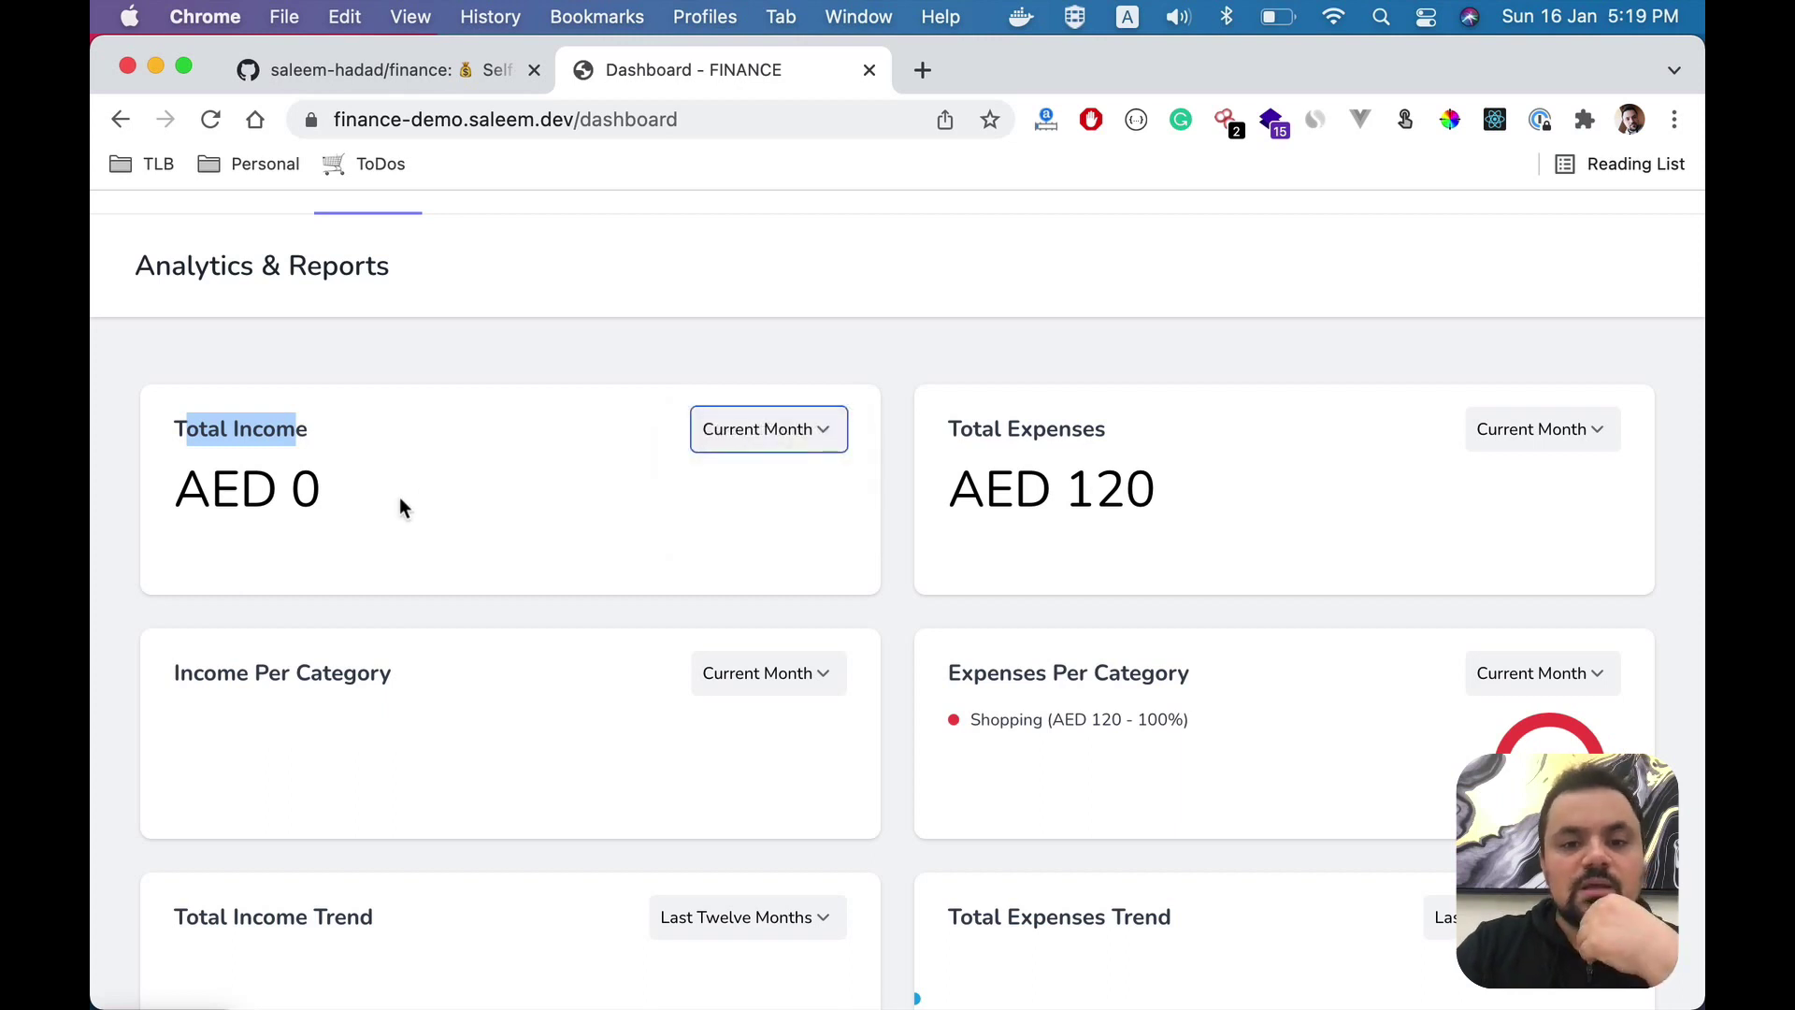
- Review the AED 120 Total Expenses card and the Expenses Per Category chart
drag(935, 432, 1156, 494)
click(1152, 492)
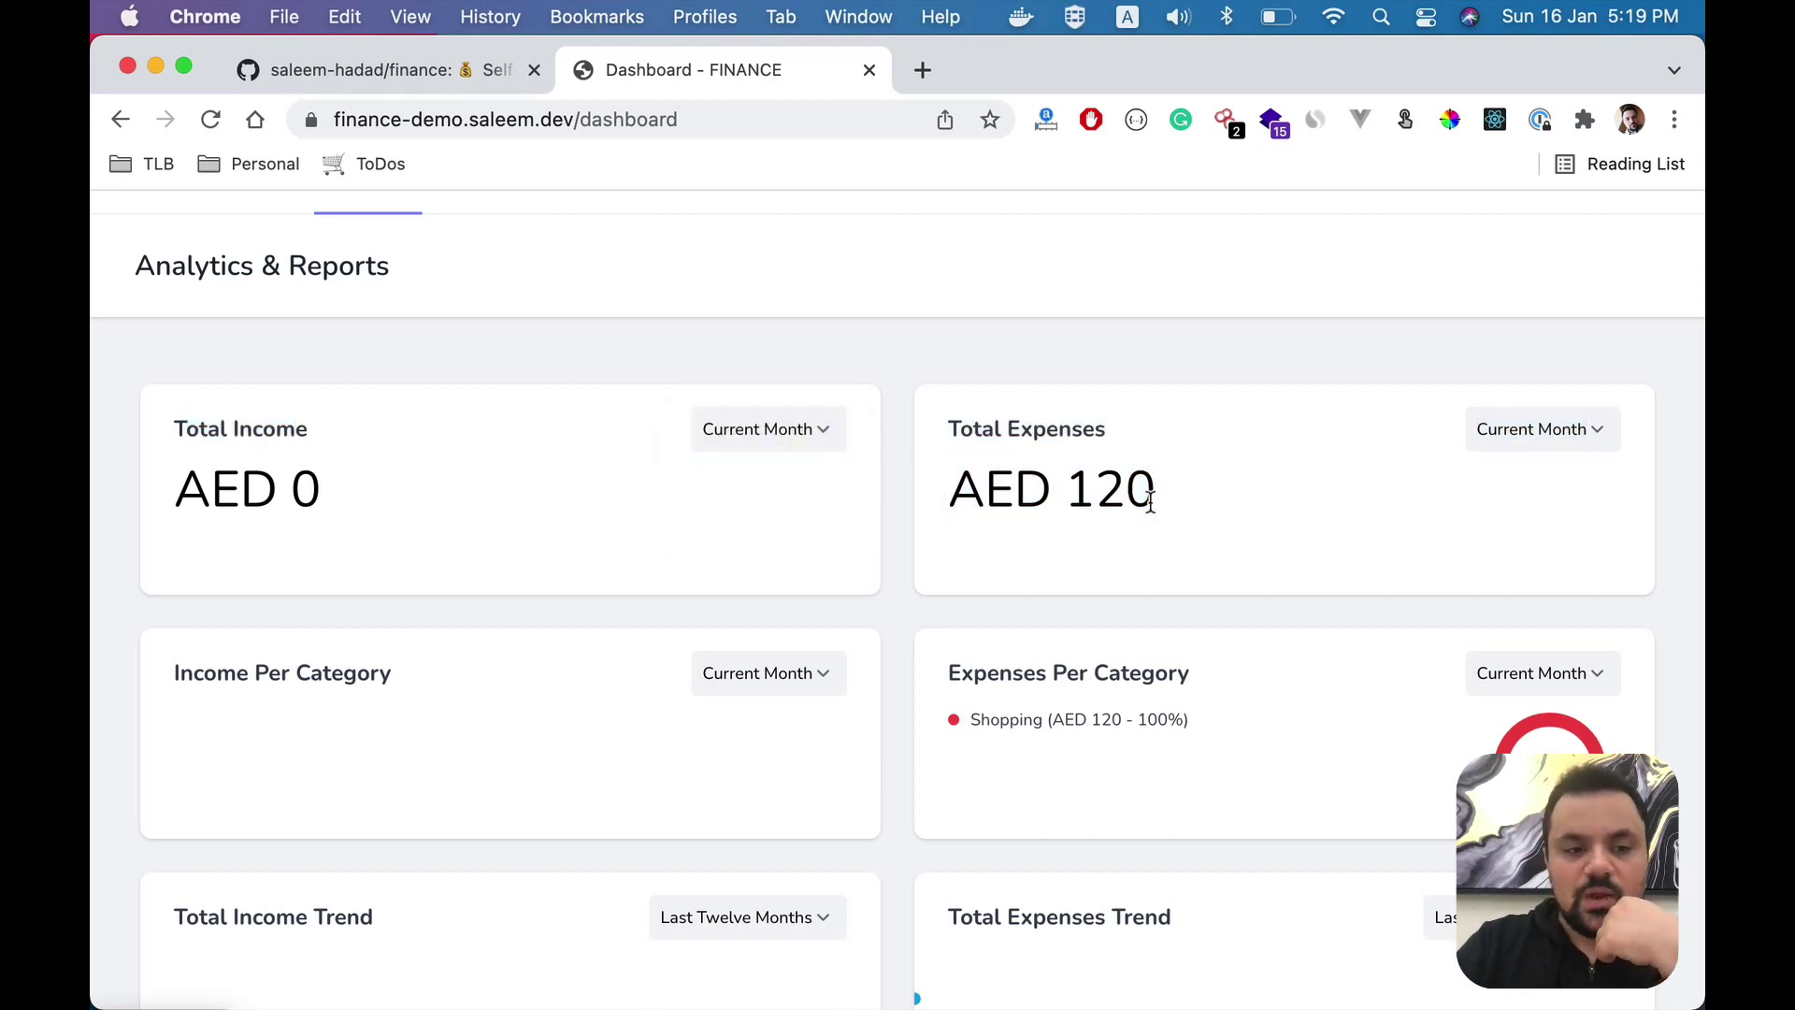
scroll(1150, 503, down, 2)
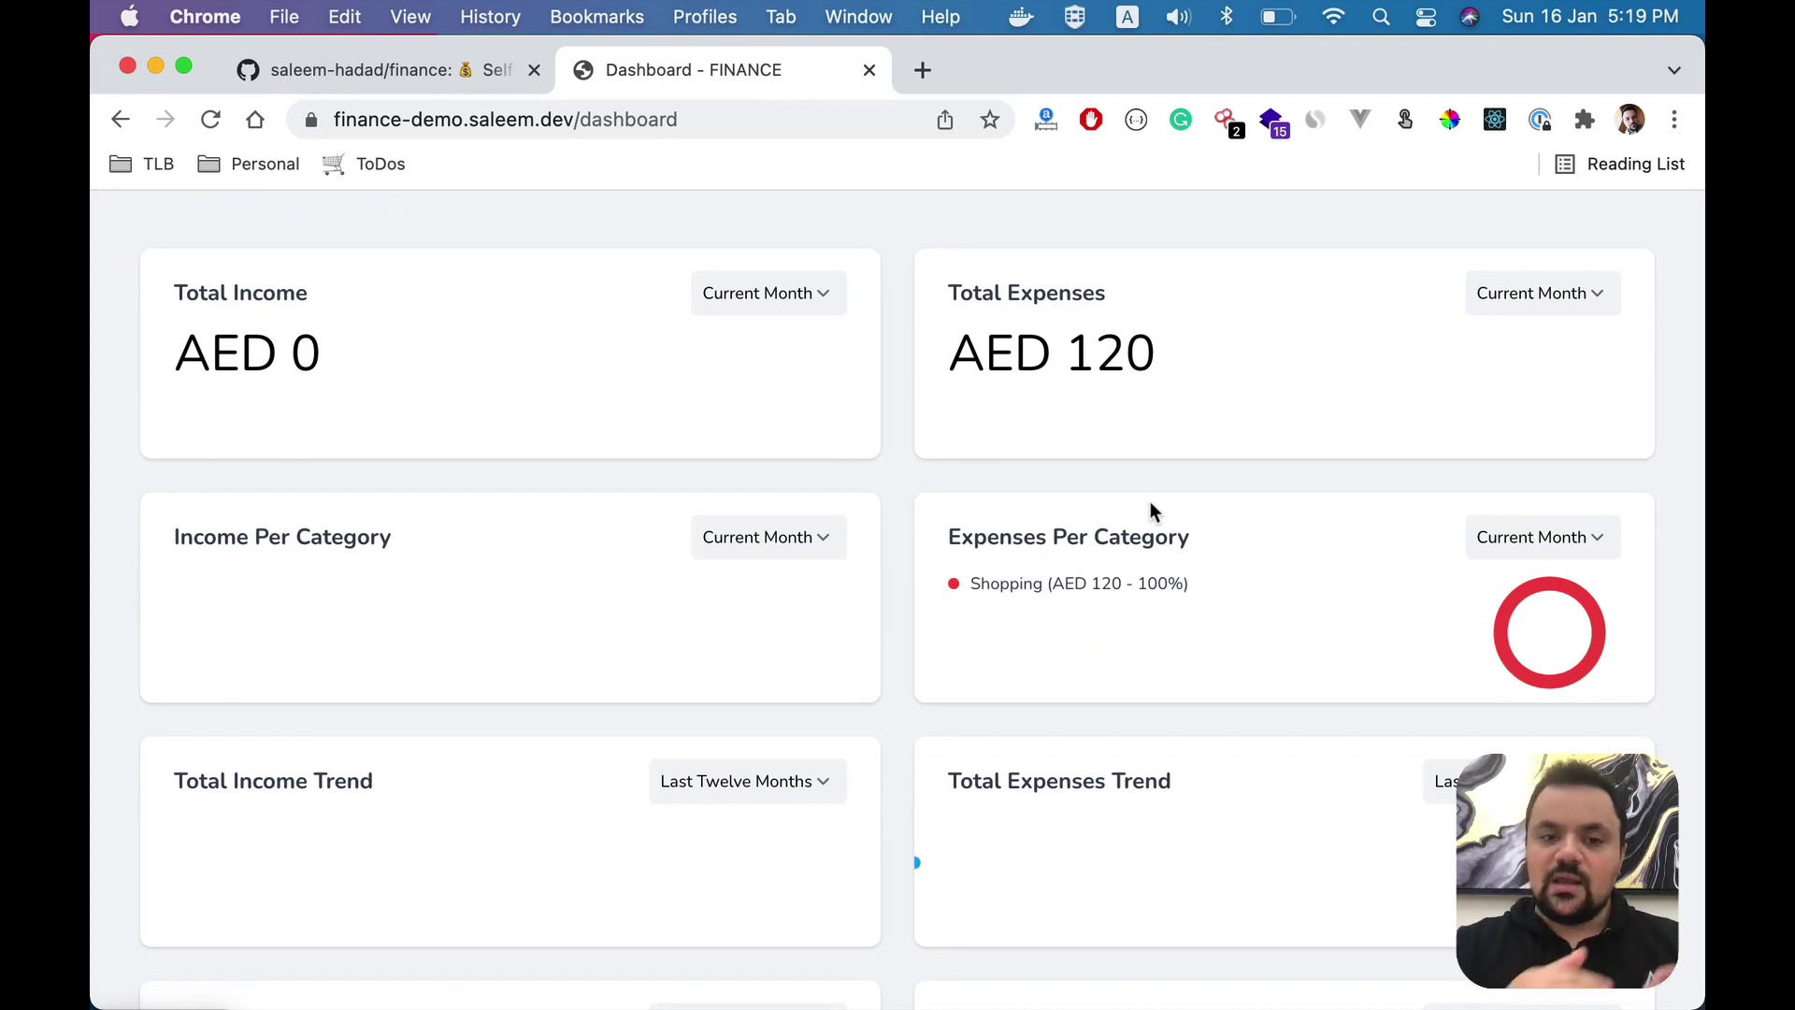
drag(973, 549, 1118, 552)
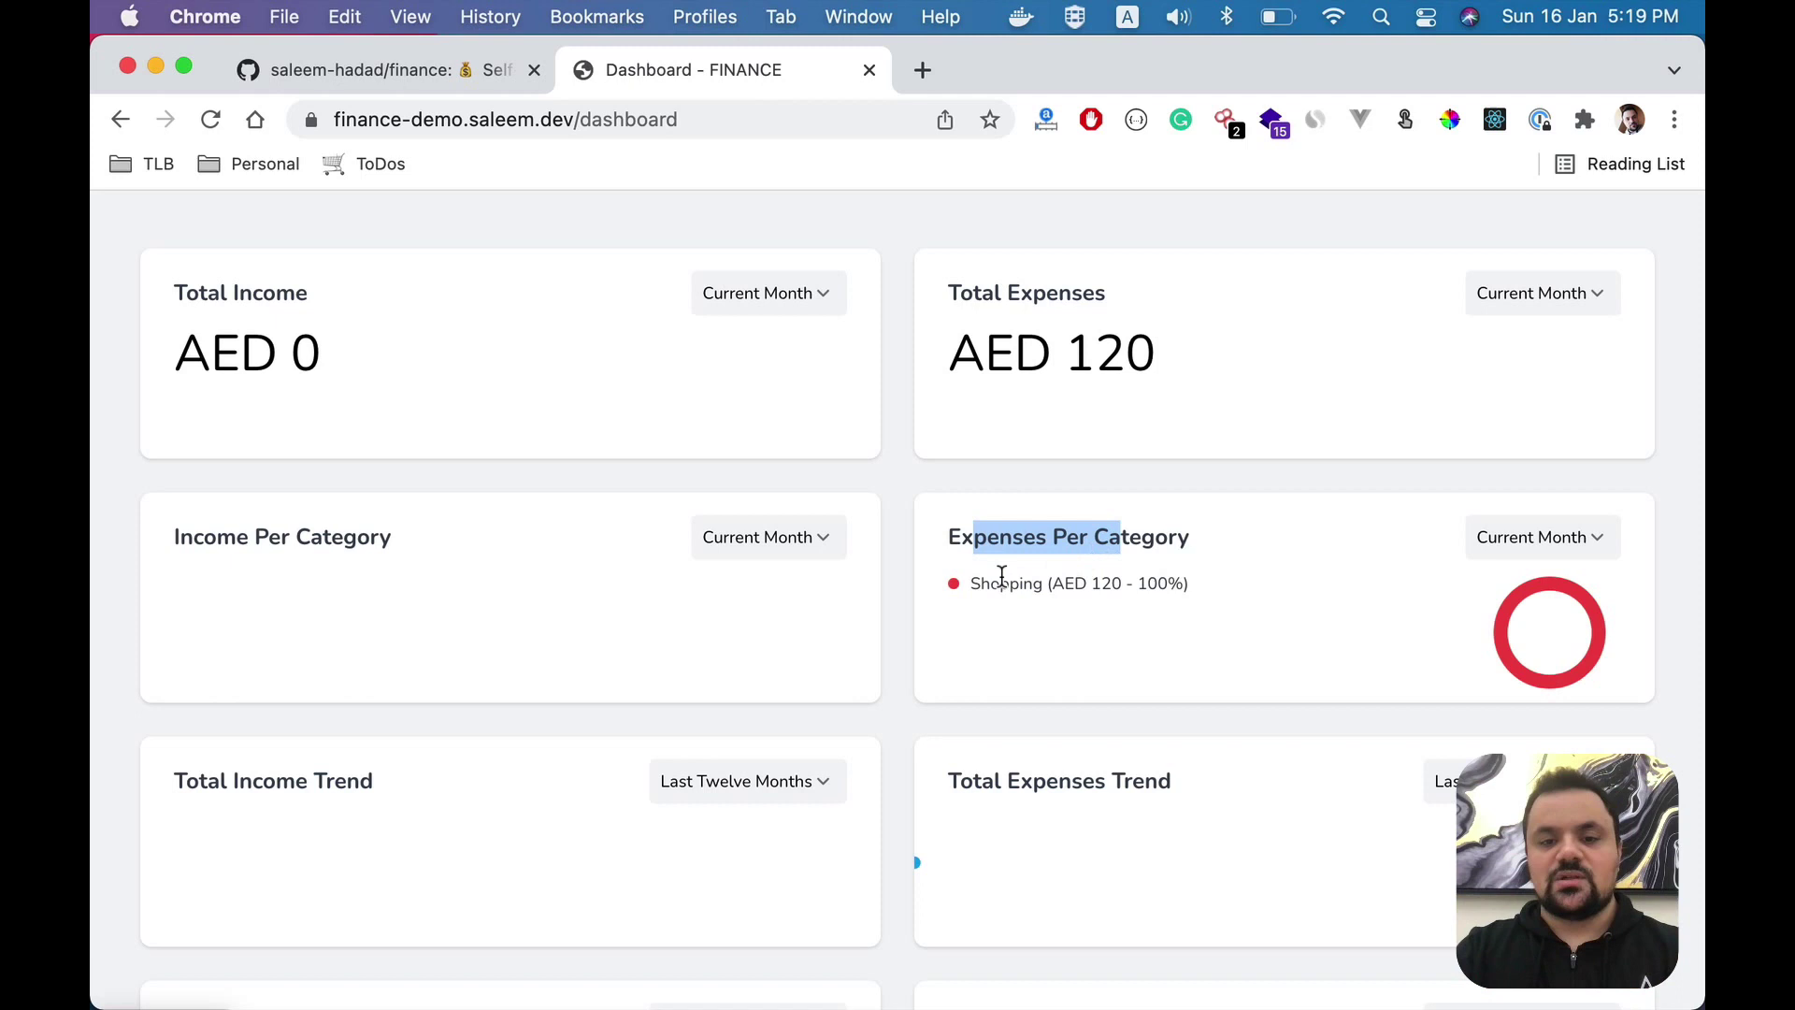
scroll(1038, 589, up, 3)
- Create a 200 AED transaction dated 10 January 2022 with brand CARREFOUR (Groceries)
click(559, 236)
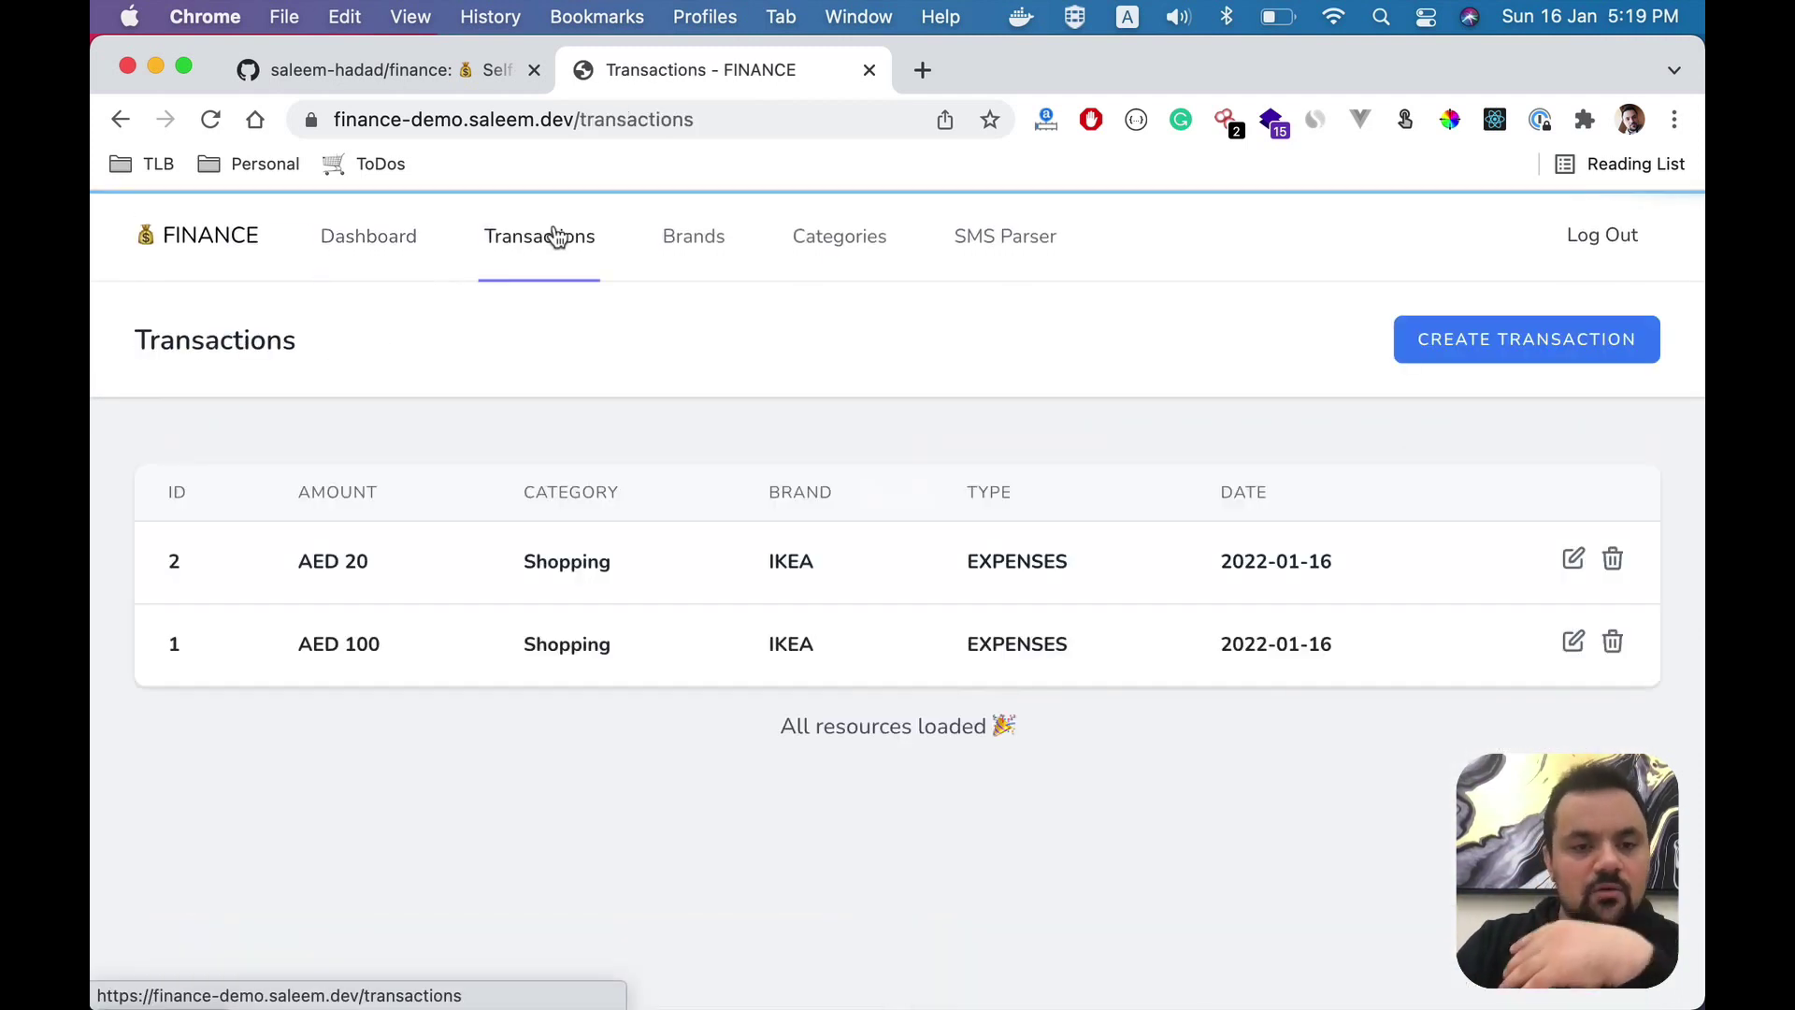
click(1459, 339)
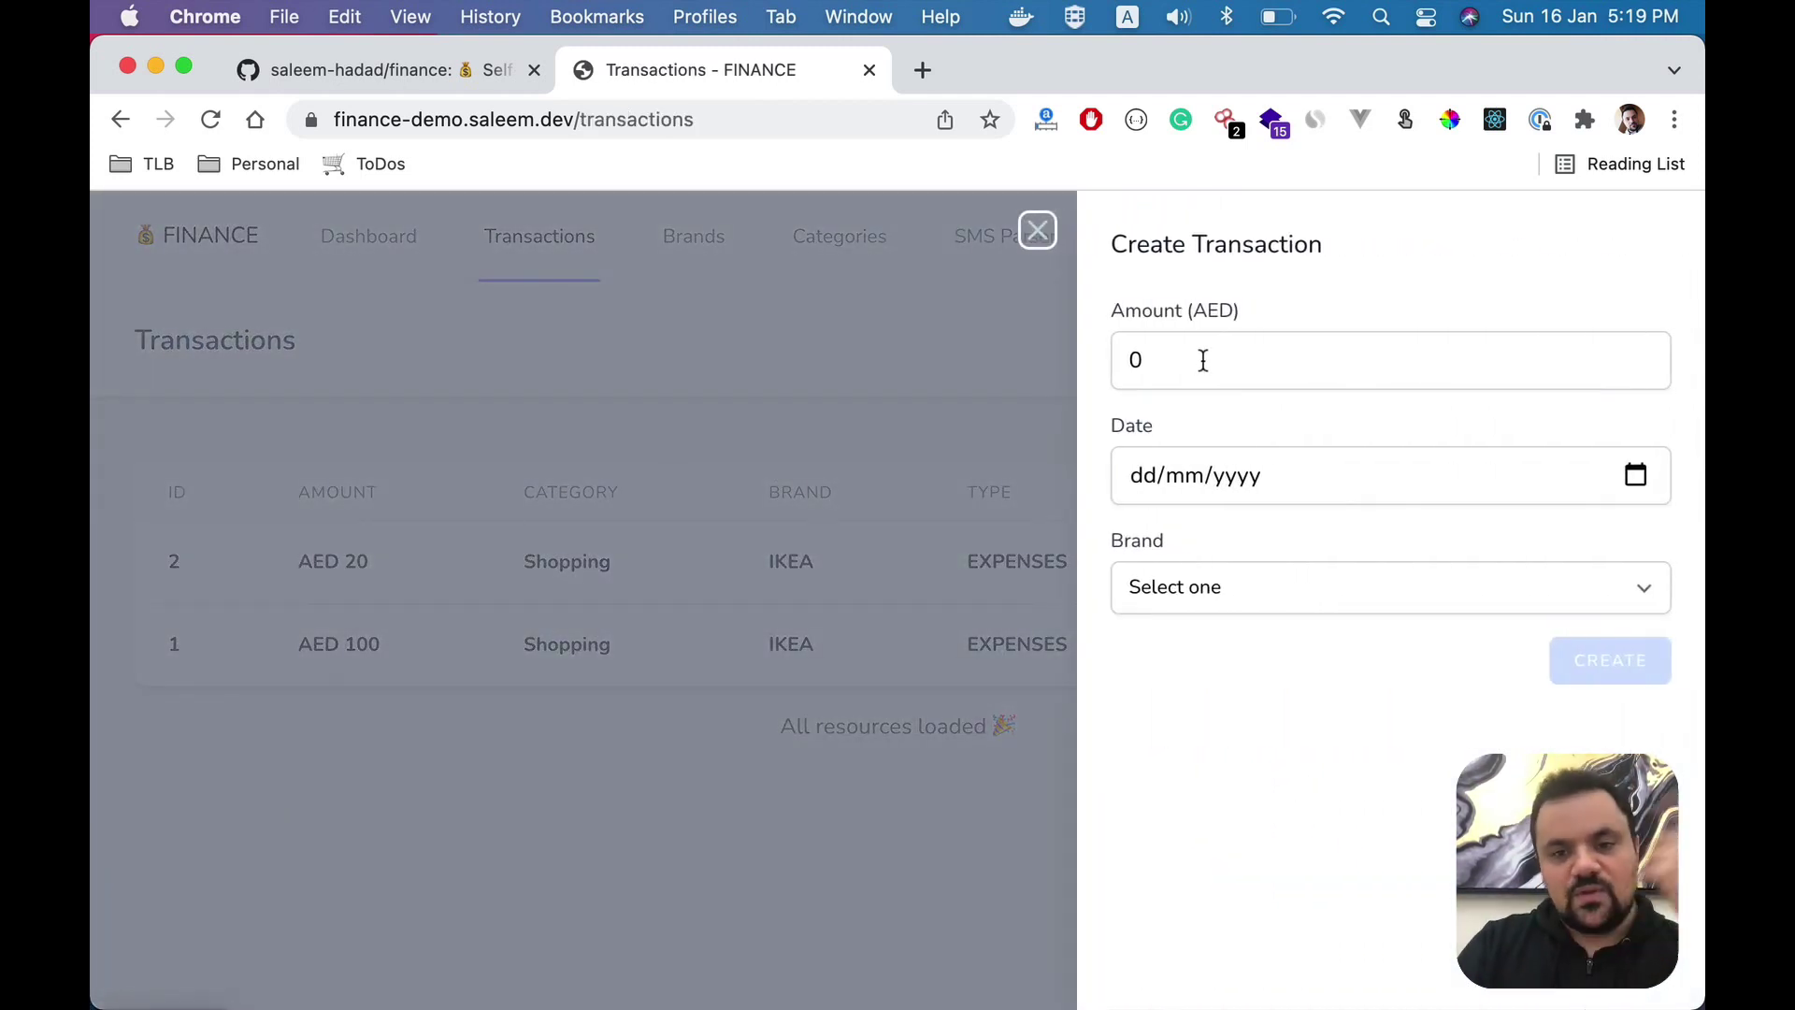
drag(1202, 356, 1029, 361)
text(200)
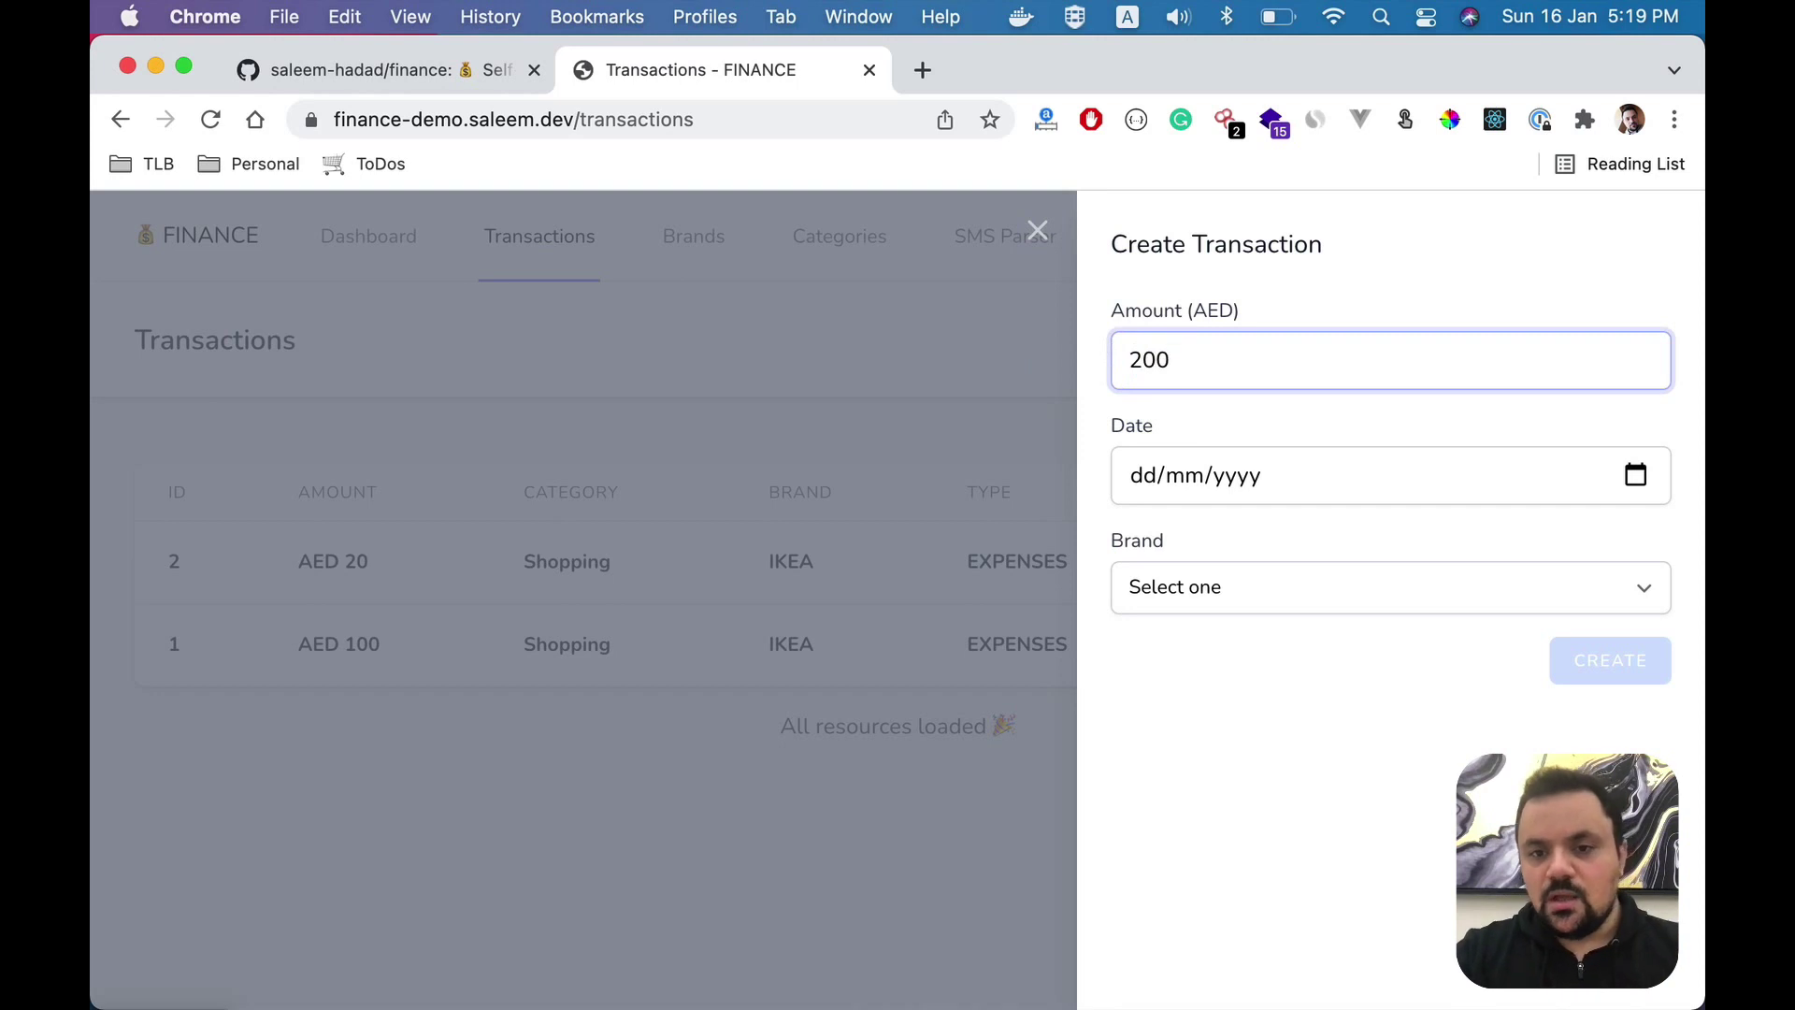
click(1636, 475)
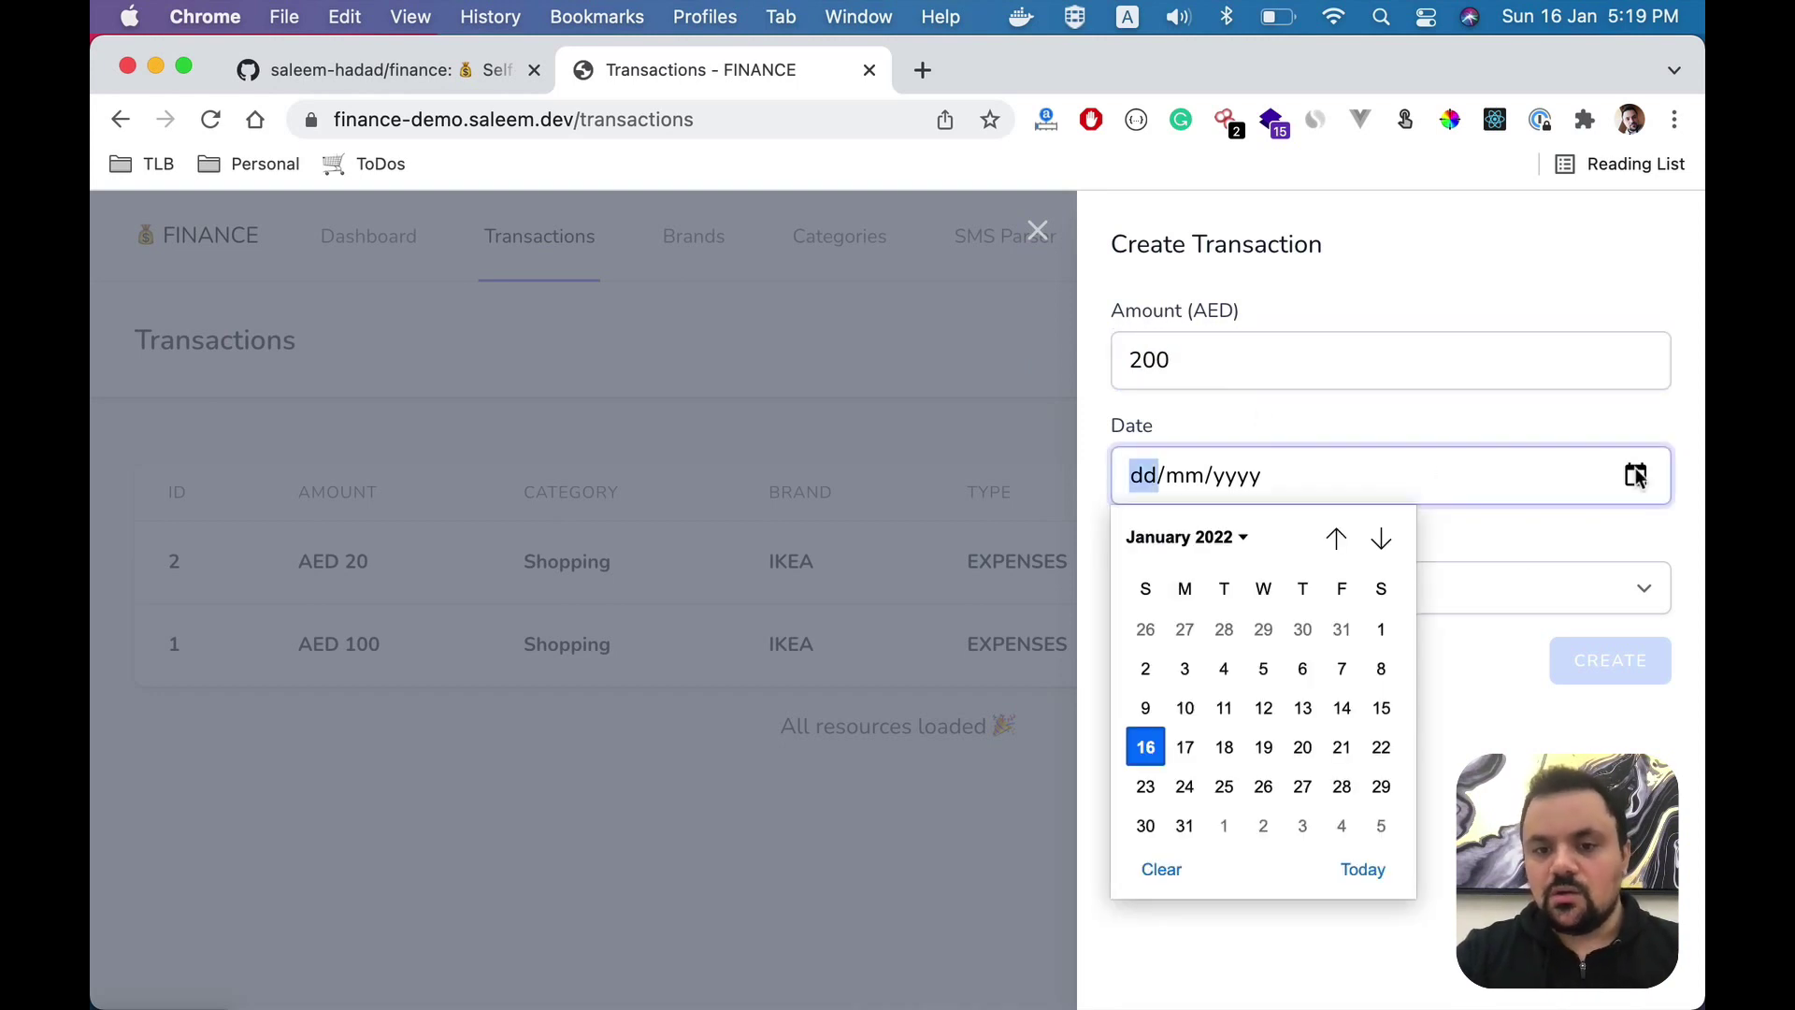
click(1176, 706)
click(1394, 591)
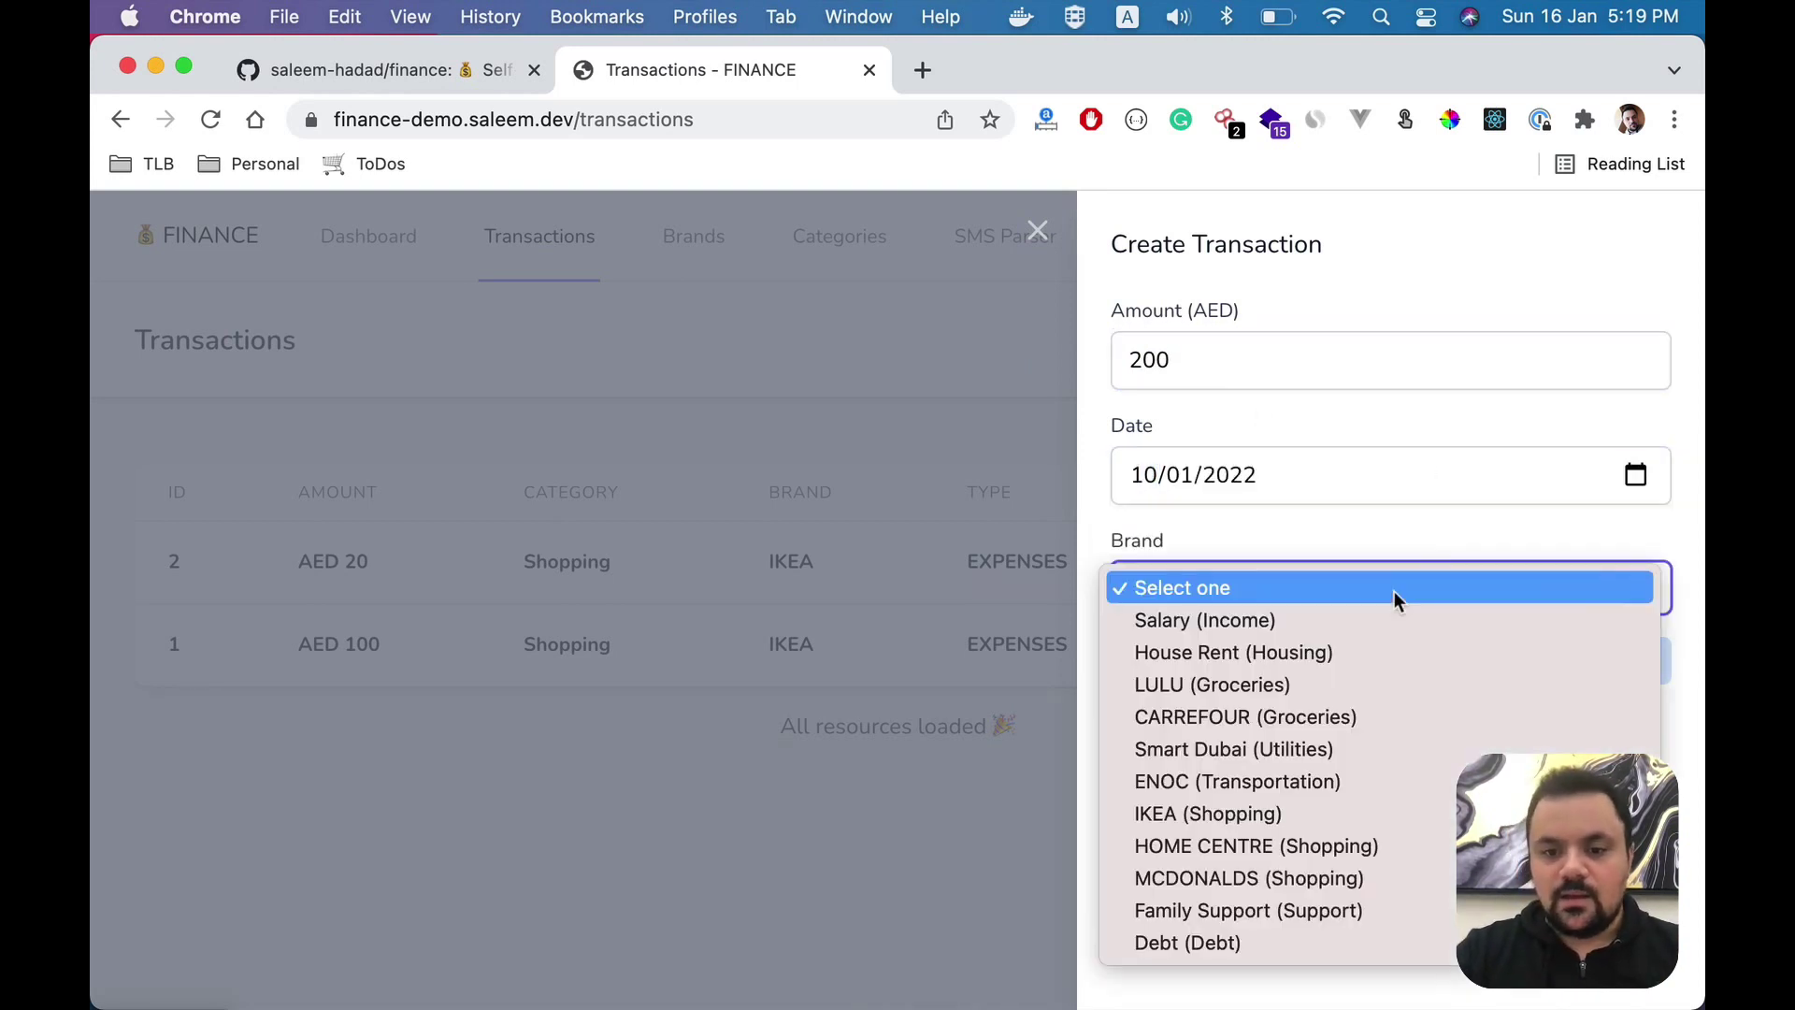
click(1326, 715)
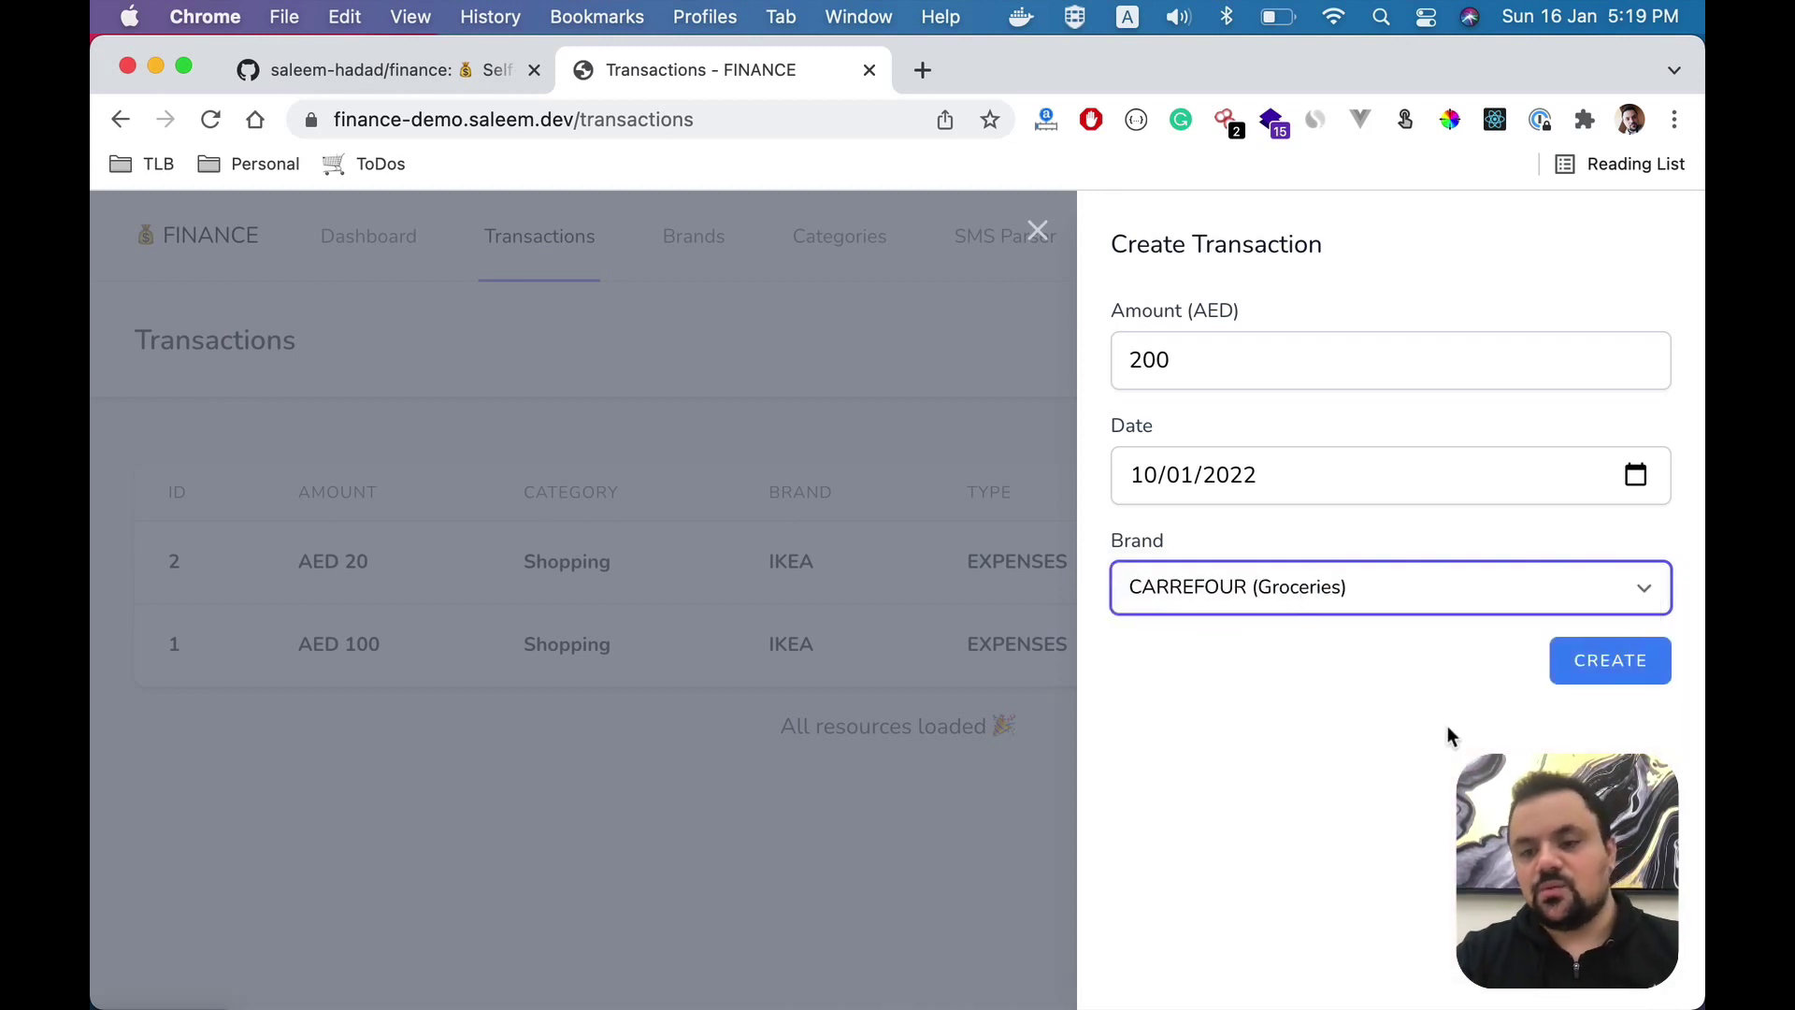
click(1608, 679)
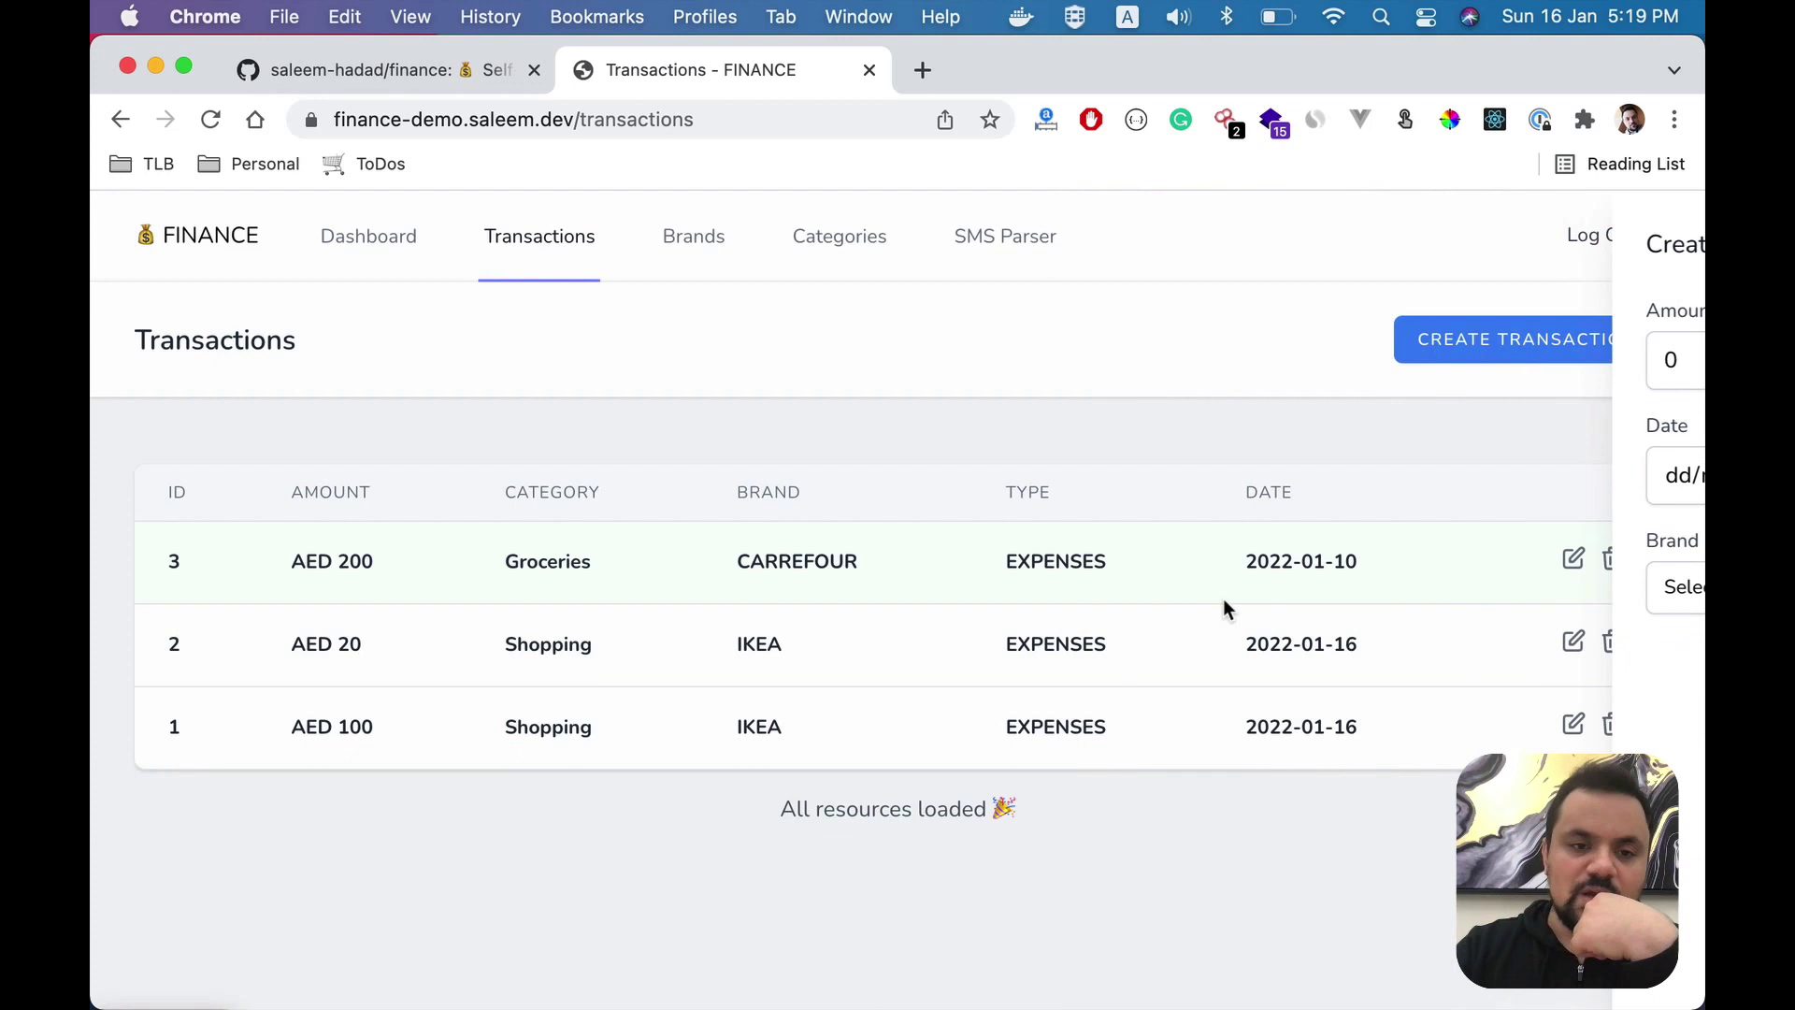
- Open the Dashboard and check Groceries AED 200 and Shopping AED 120 expenses
click(416, 260)
scroll(733, 485, down, 2)
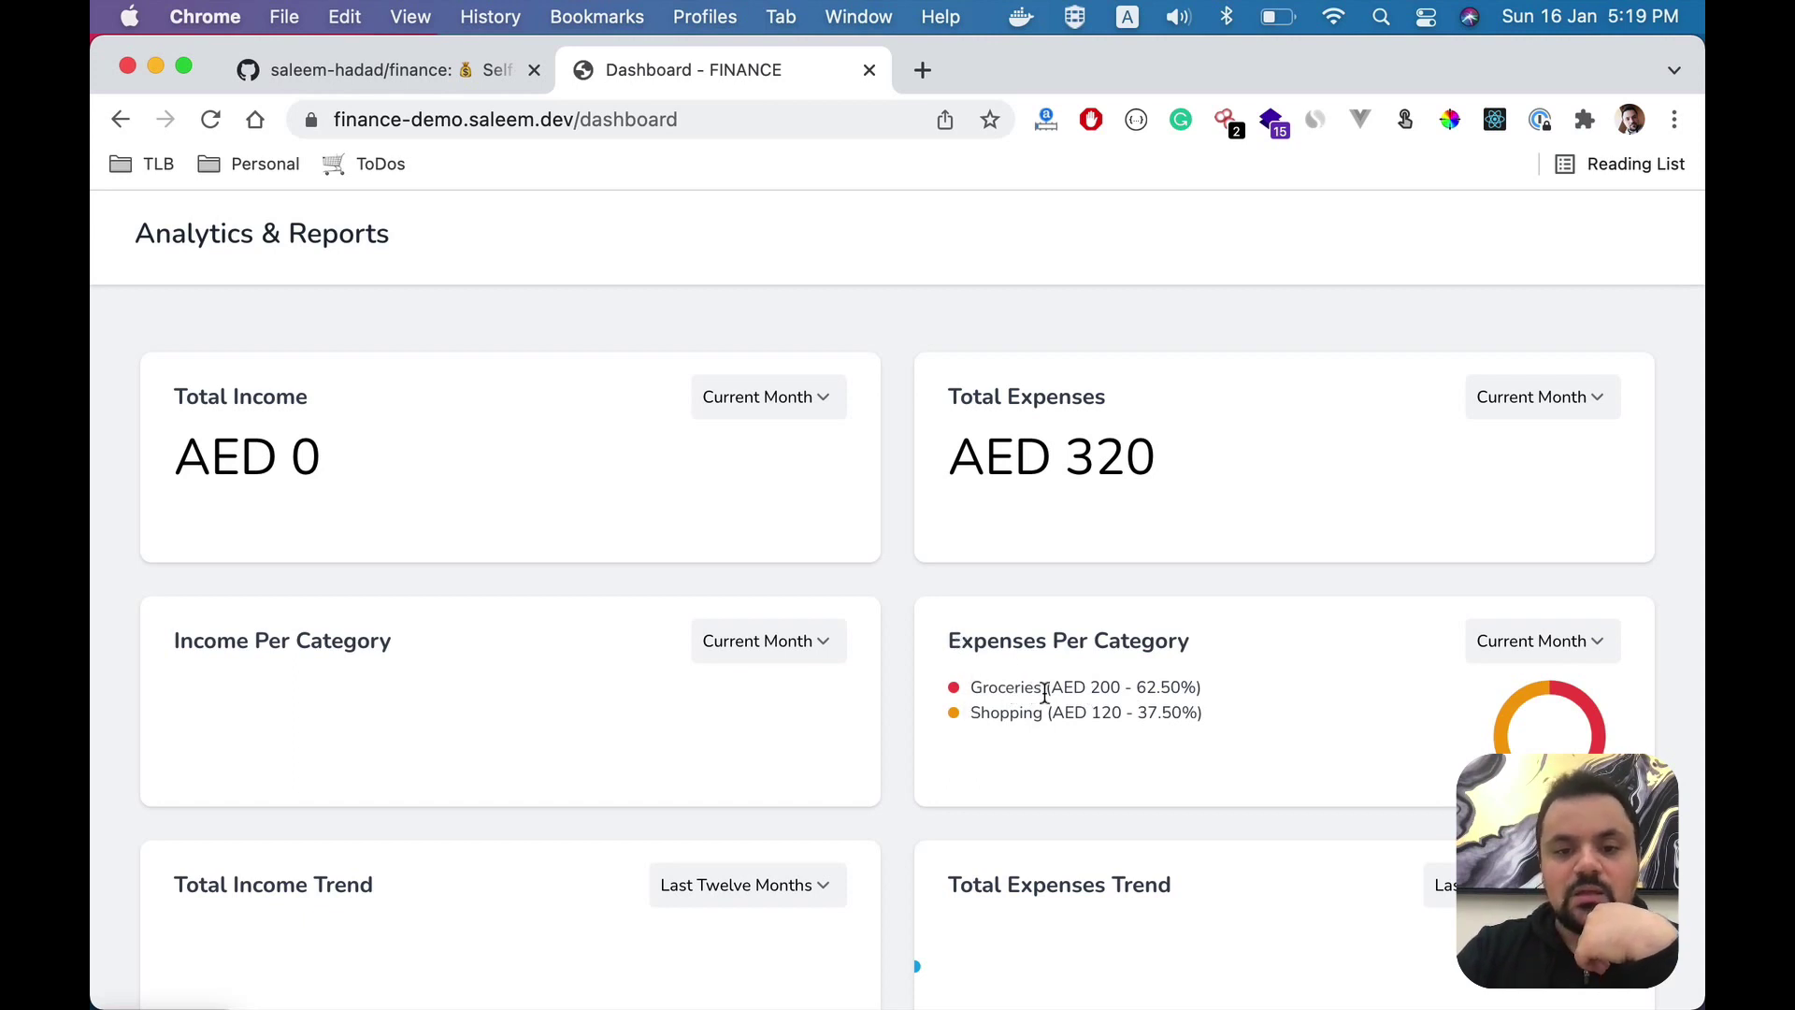
drag(1063, 692, 1118, 694)
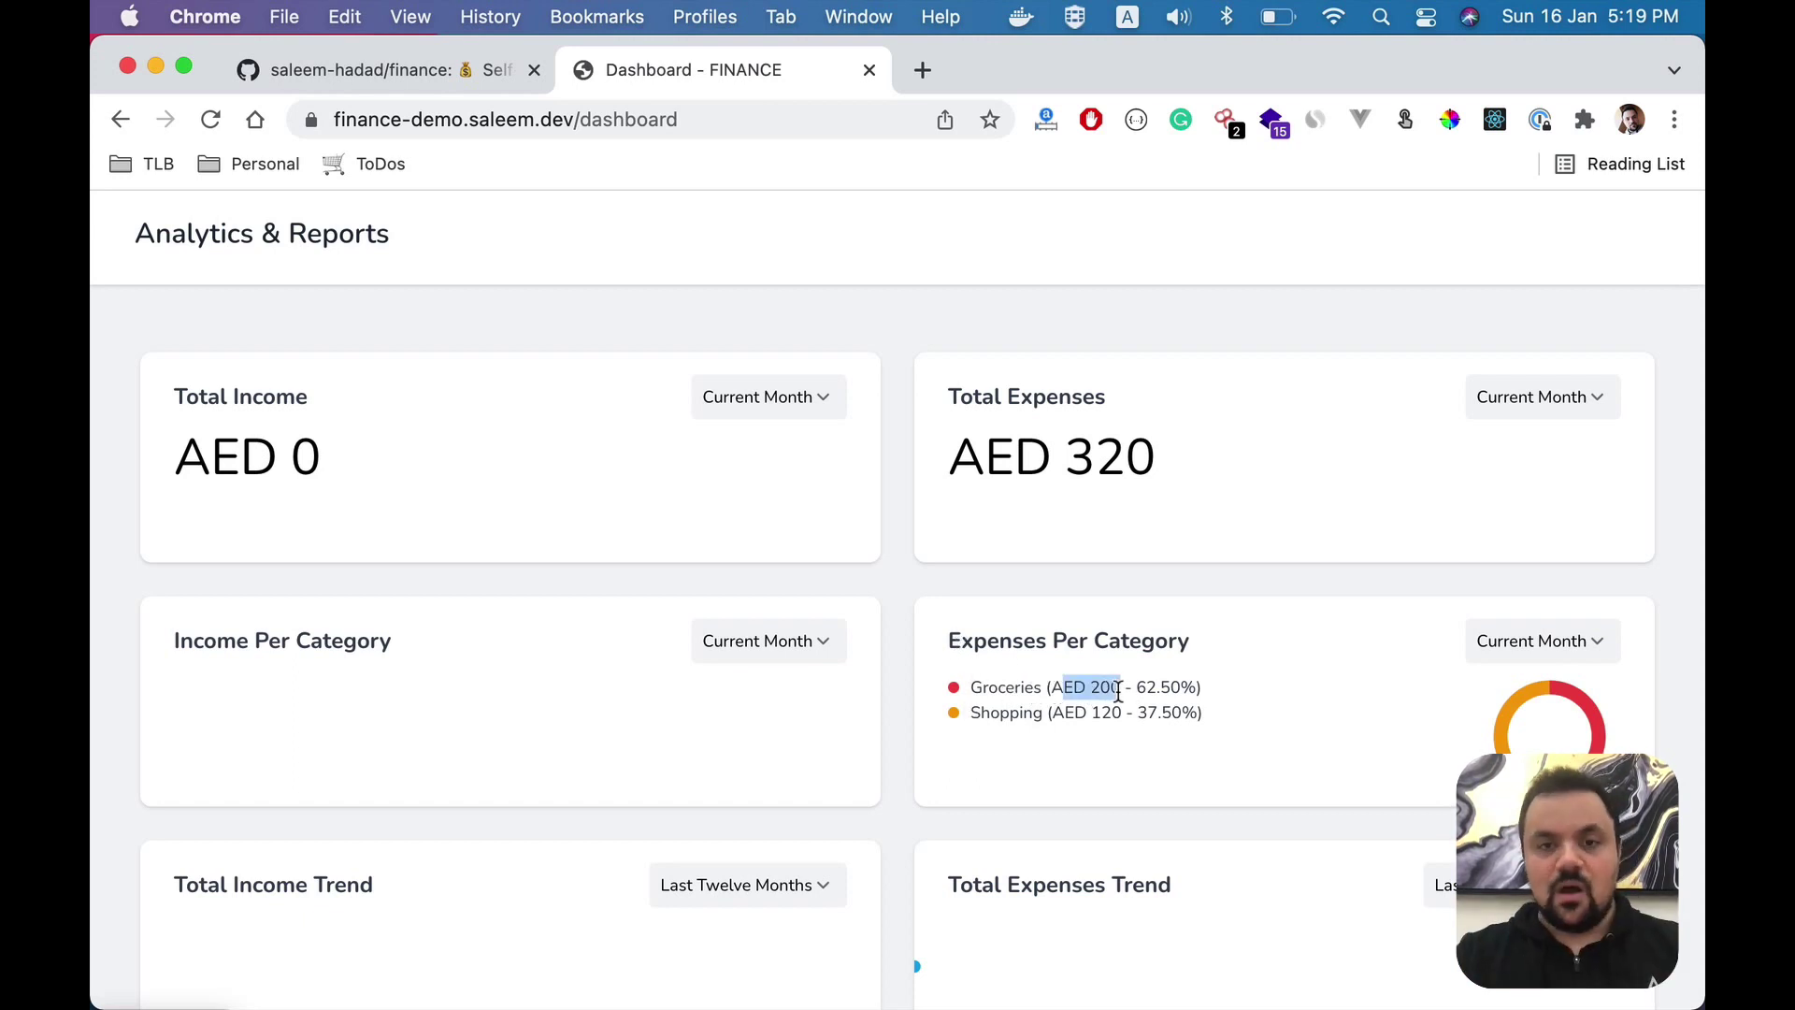
drag(1053, 712, 1122, 713)
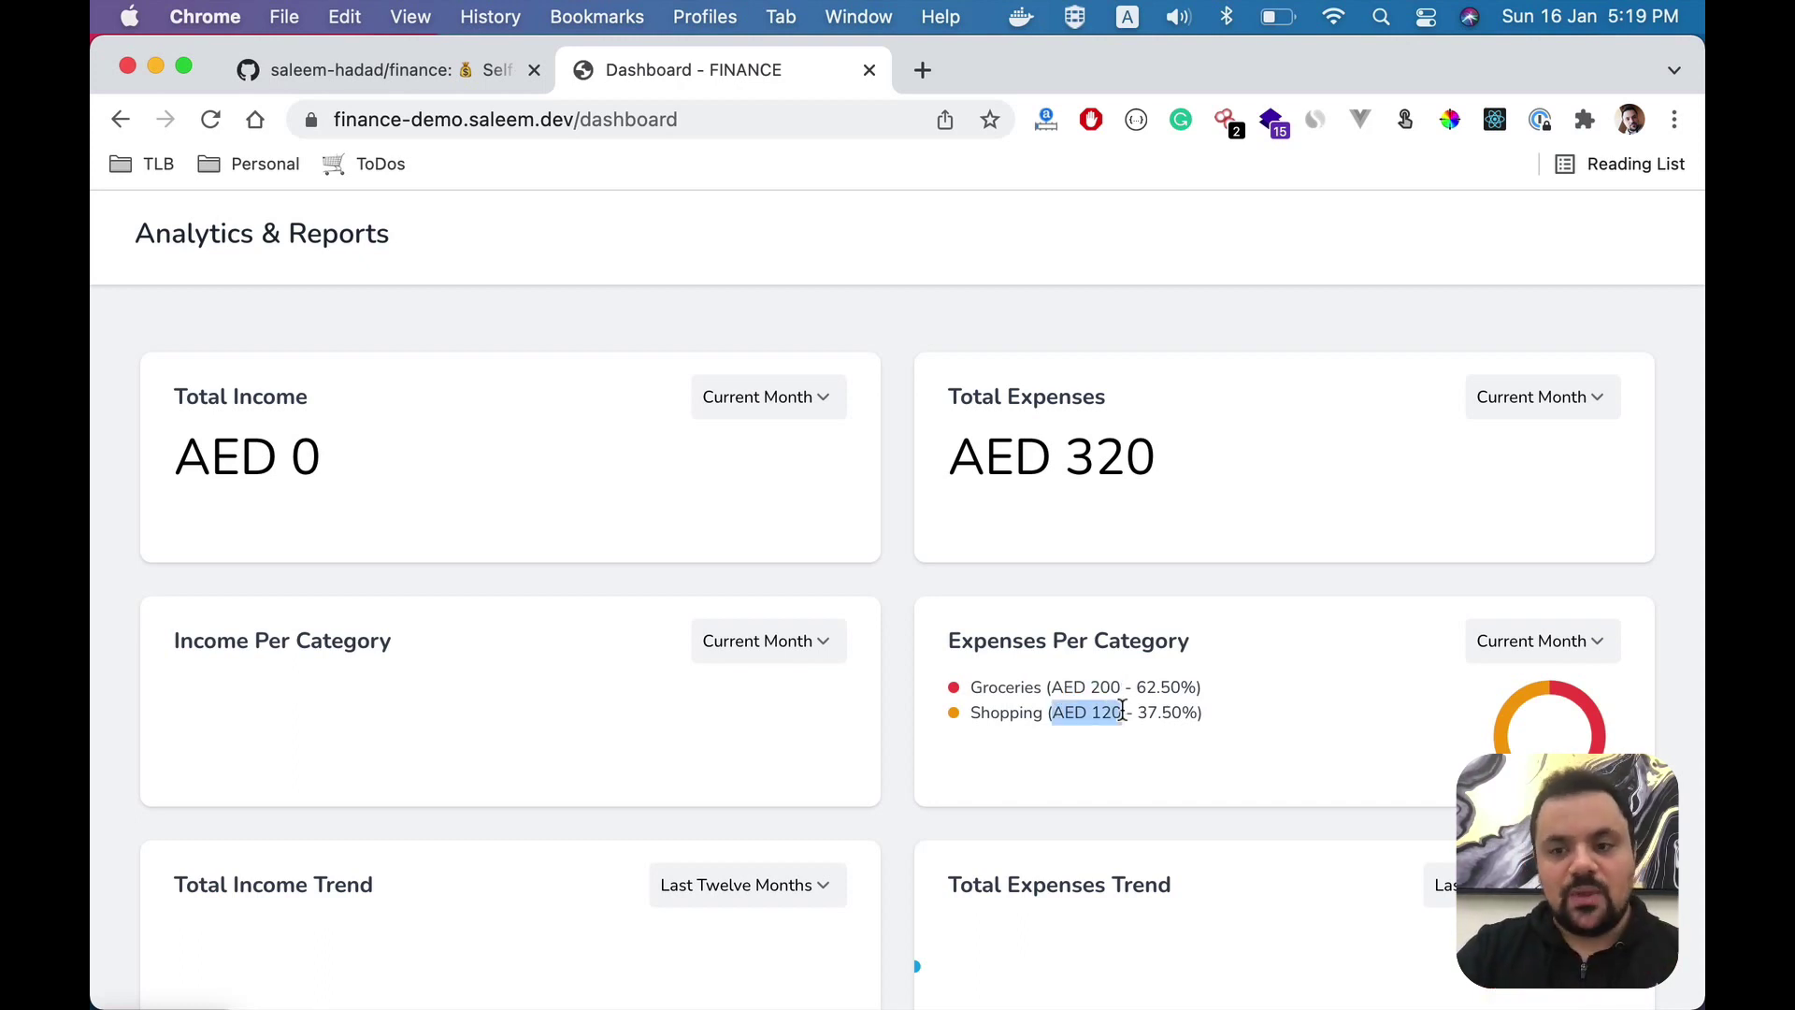
- Try Last Month, Current Year and Last Year for Expenses Per Category, then restore Current Month
click(1539, 644)
click(1533, 670)
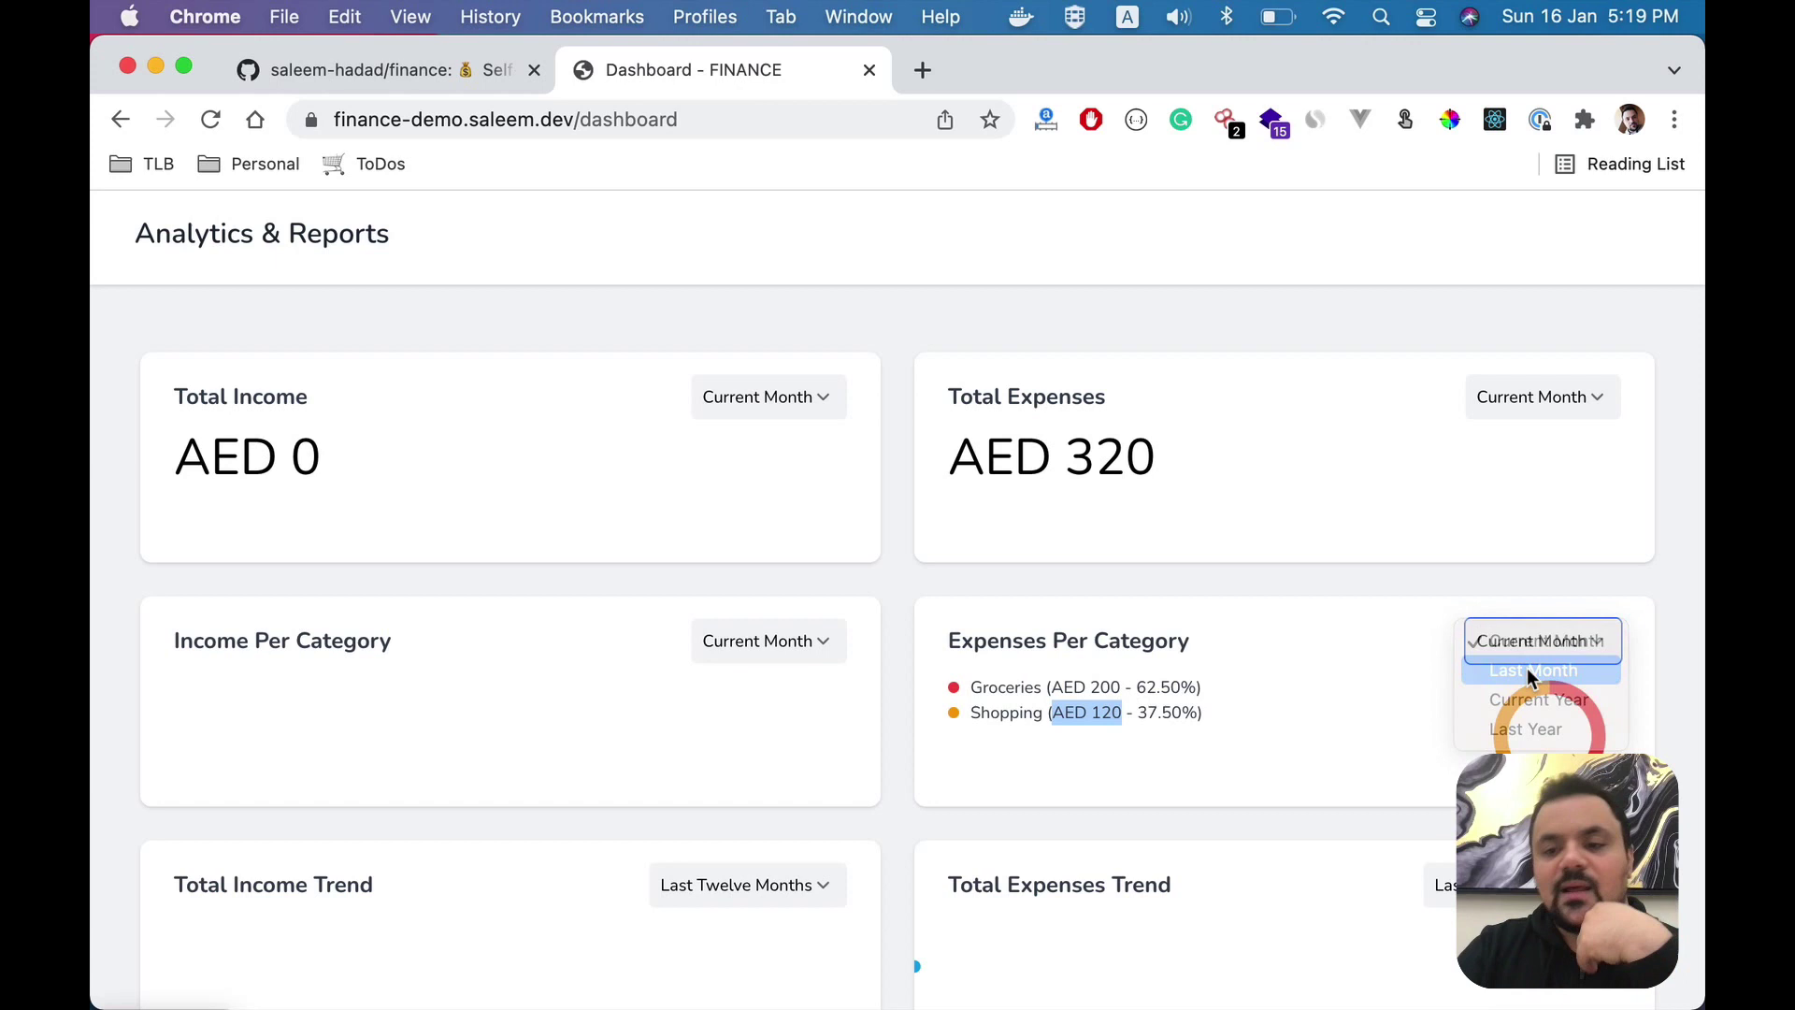
click(1538, 650)
click(1543, 655)
click(1539, 669)
click(1541, 643)
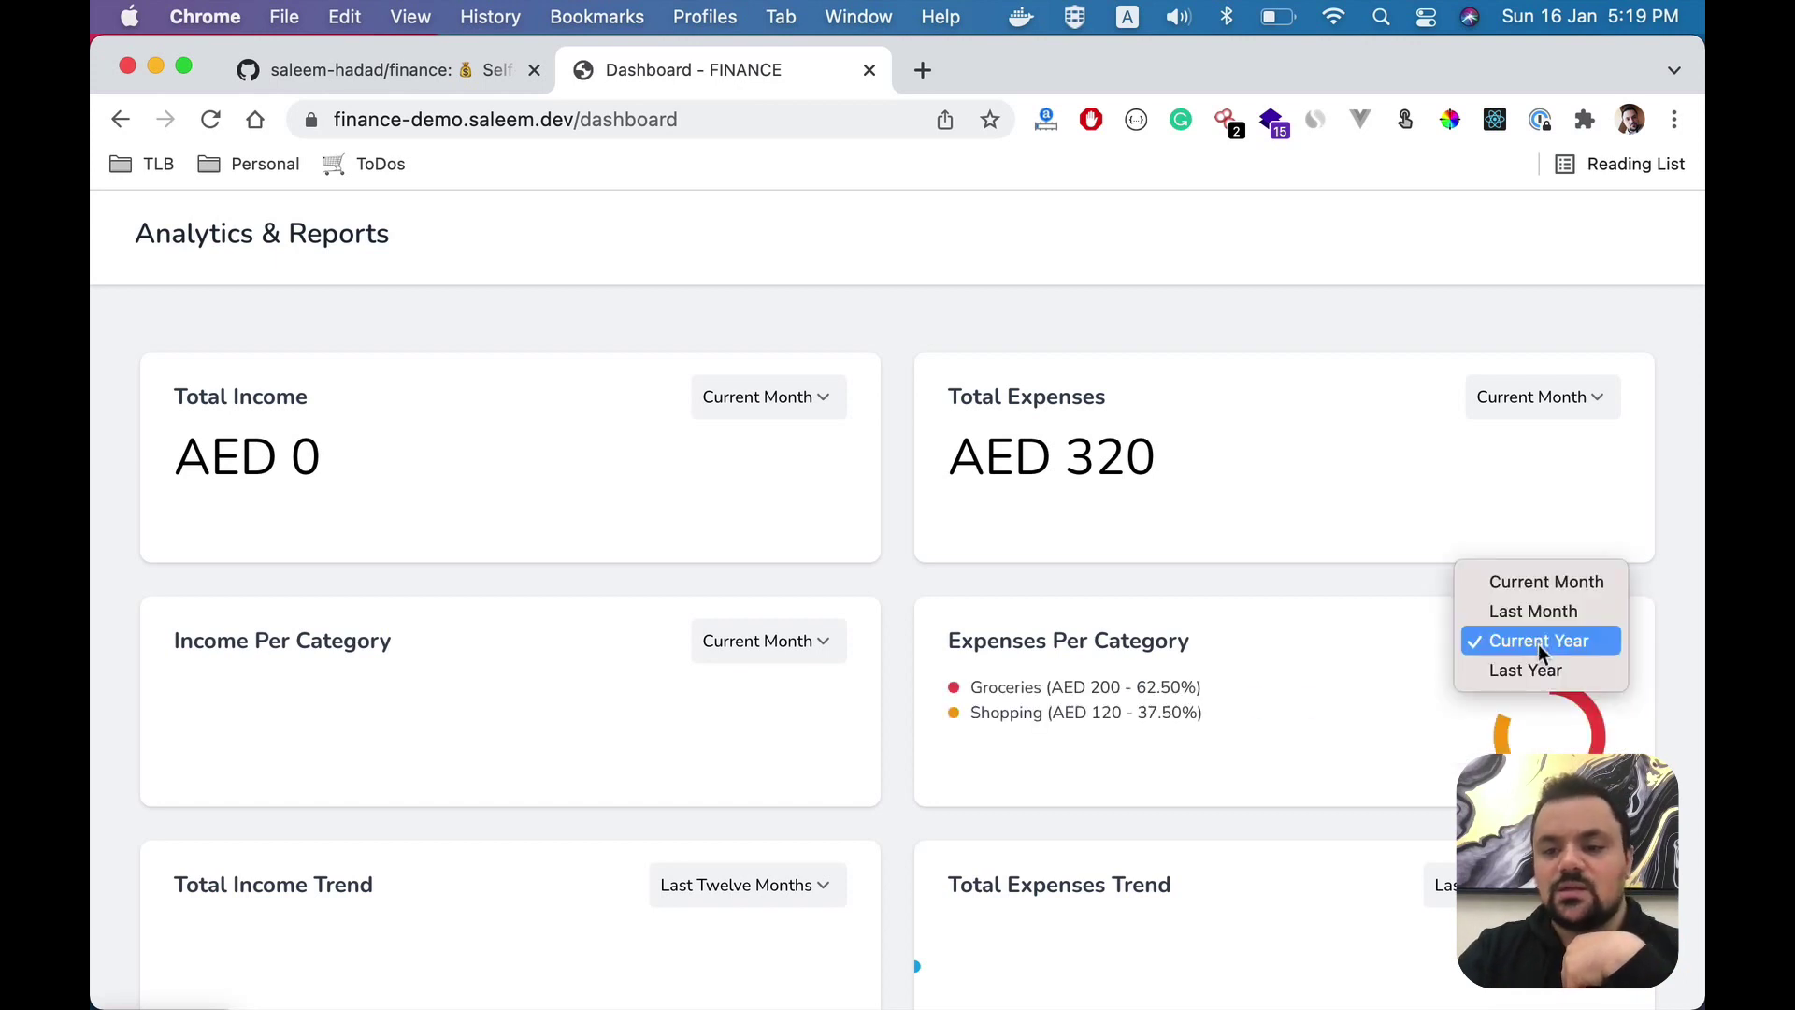
click(1545, 665)
click(1547, 638)
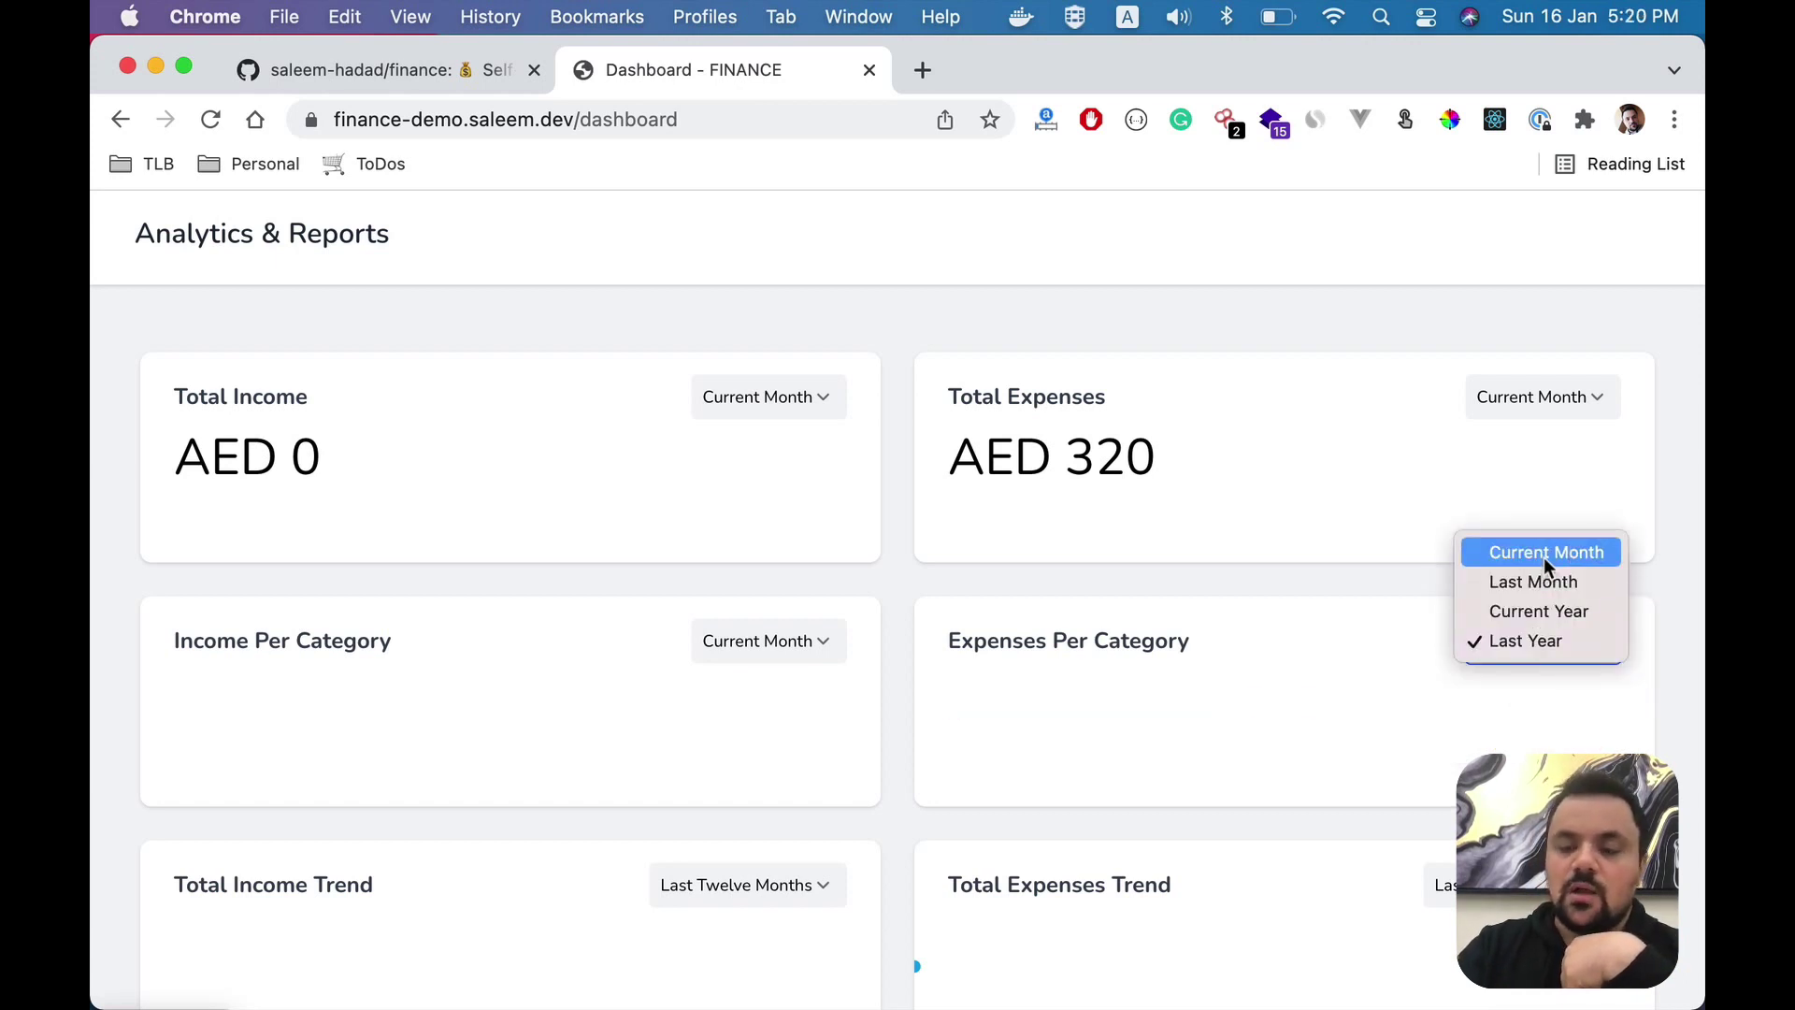
click(1544, 557)
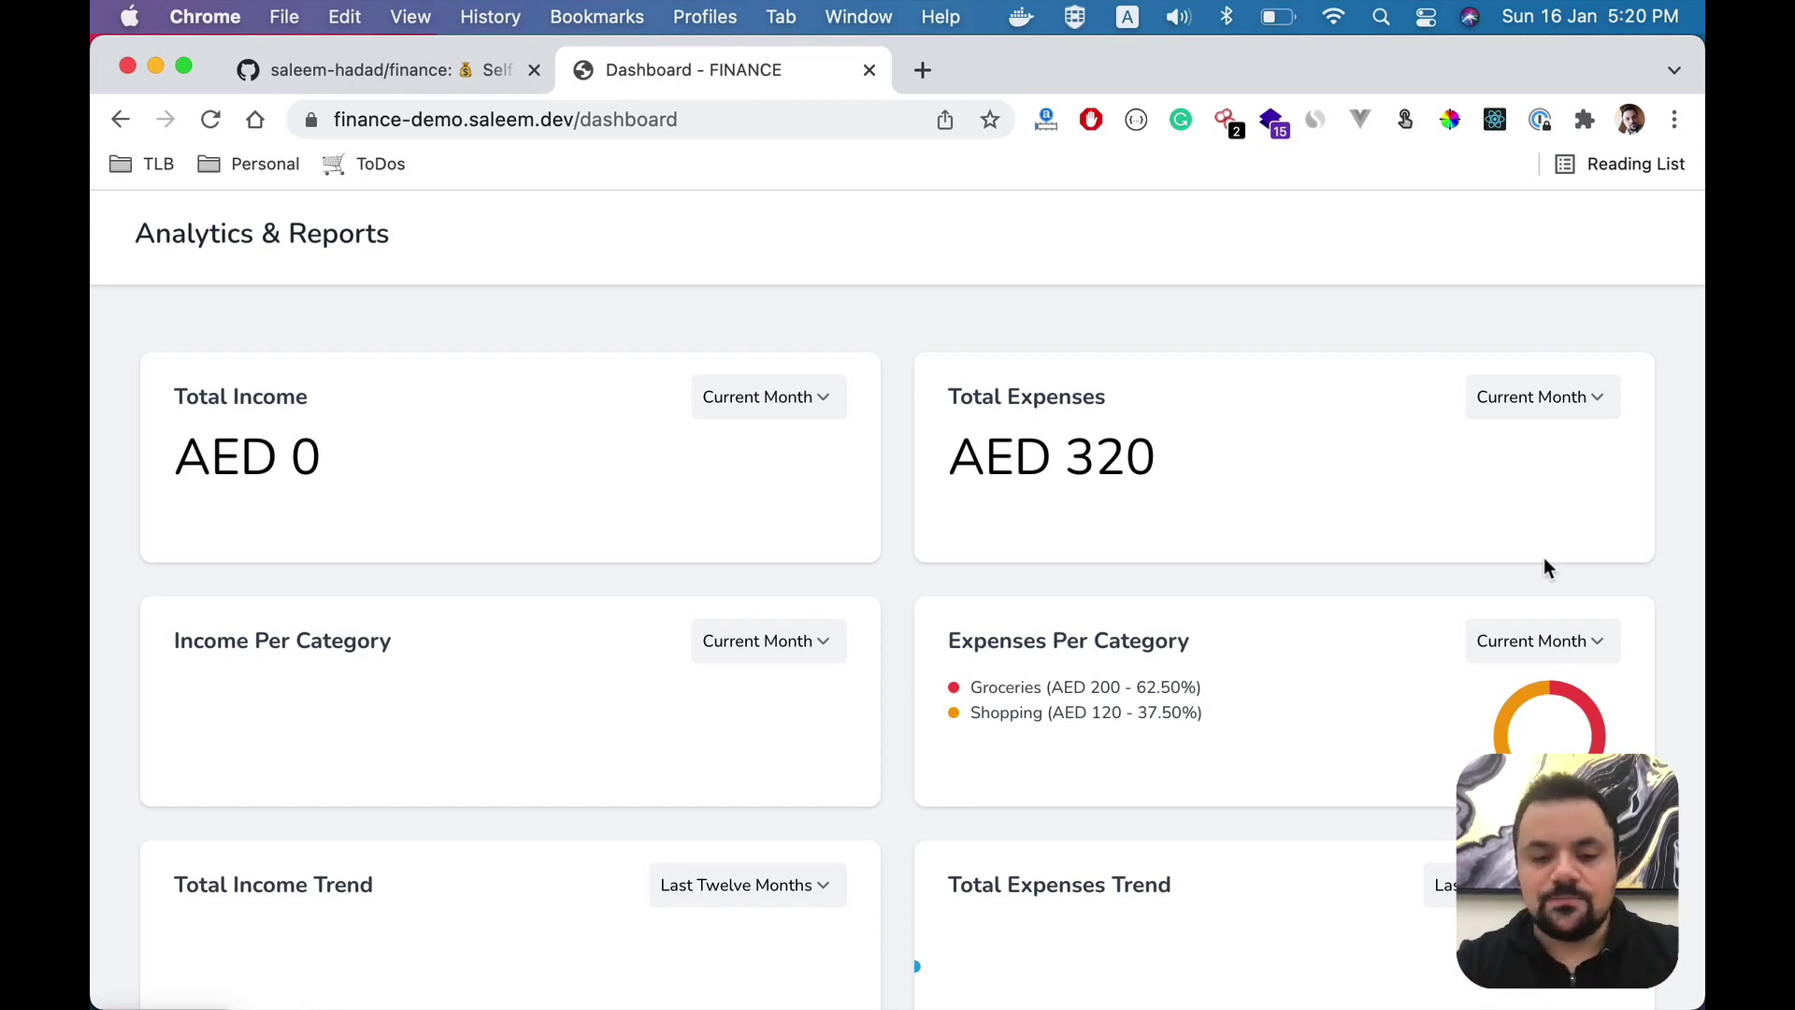
scroll(1546, 561, up, 2)
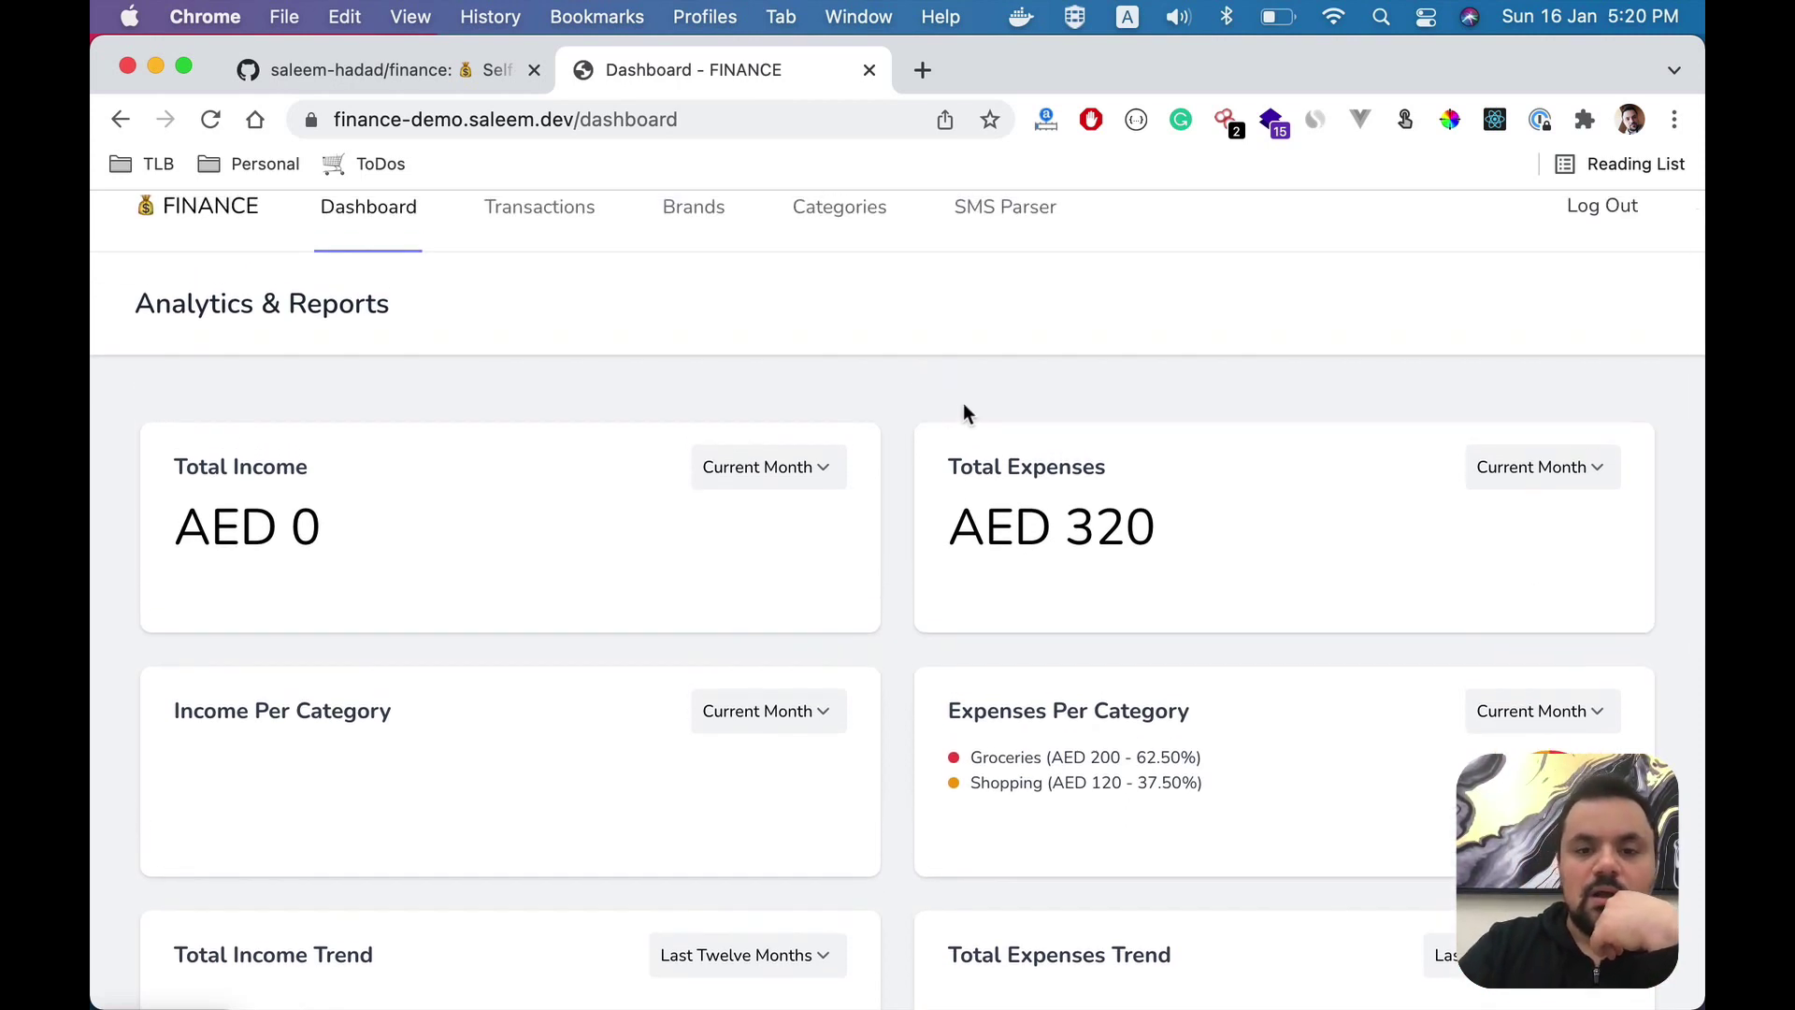
- Look over the Transactions and SMS Parser pages
scroll(967, 413, up, 1)
click(580, 241)
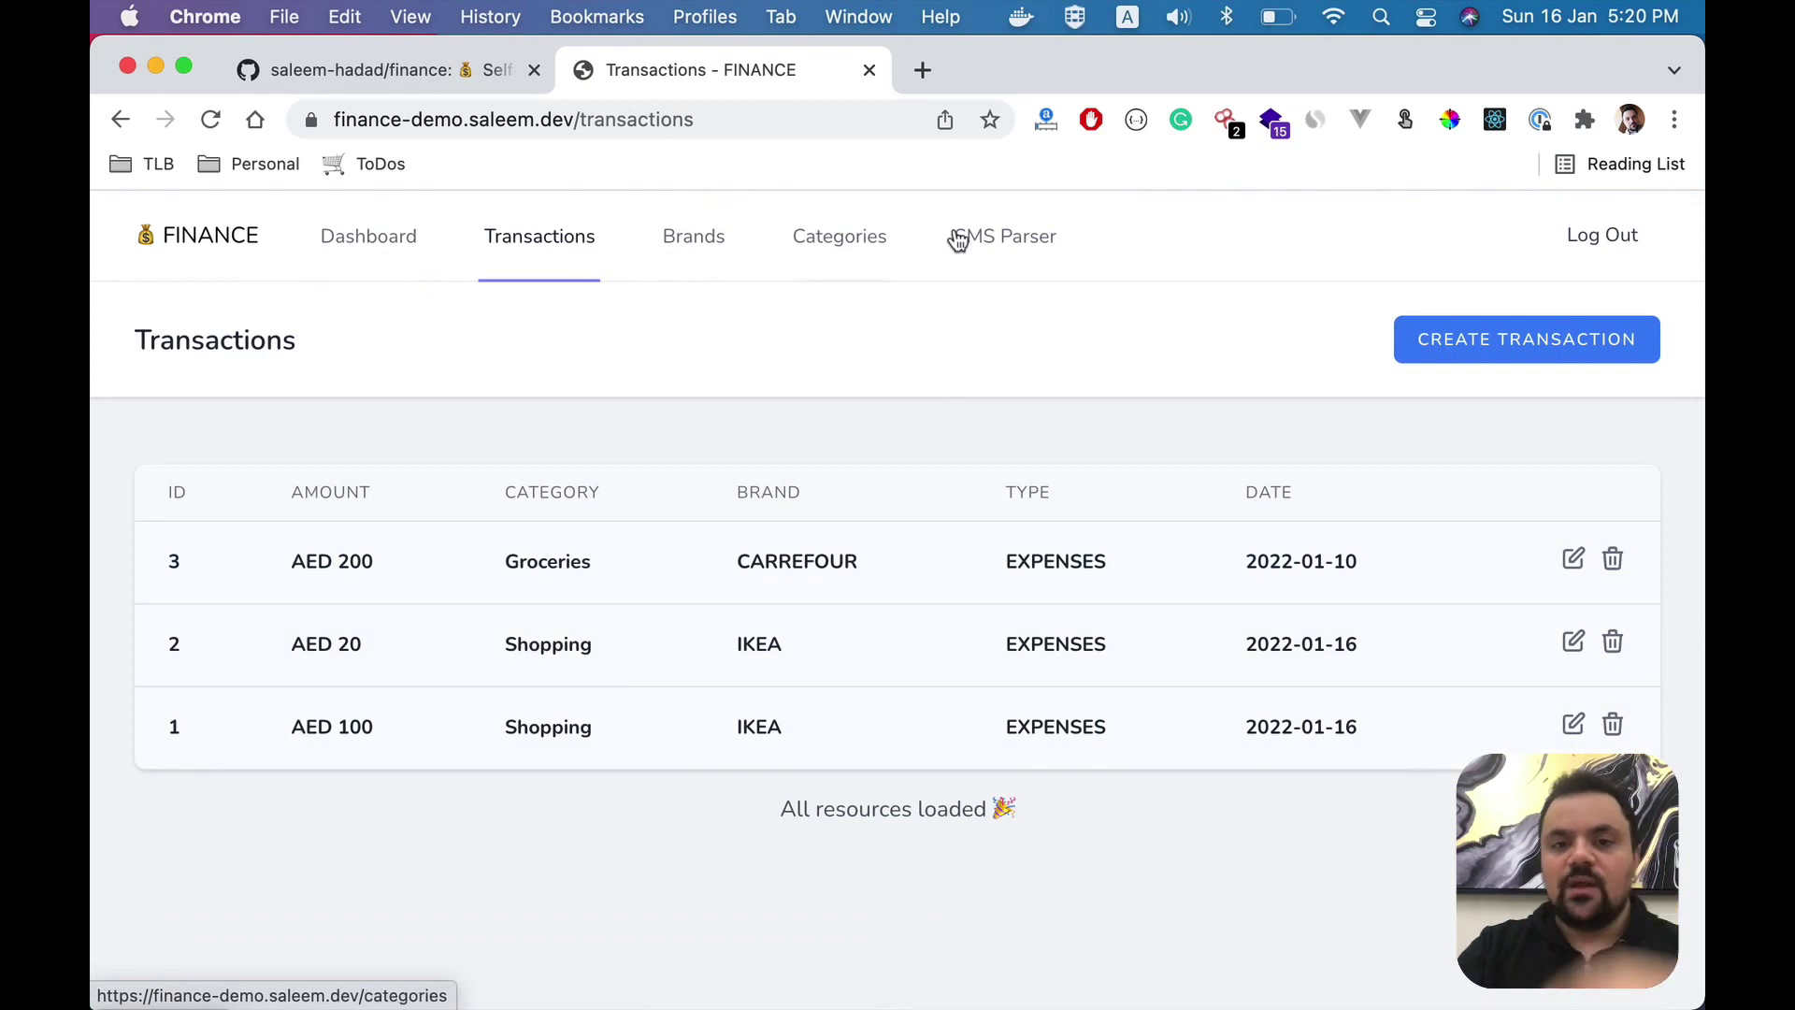
click(1033, 240)
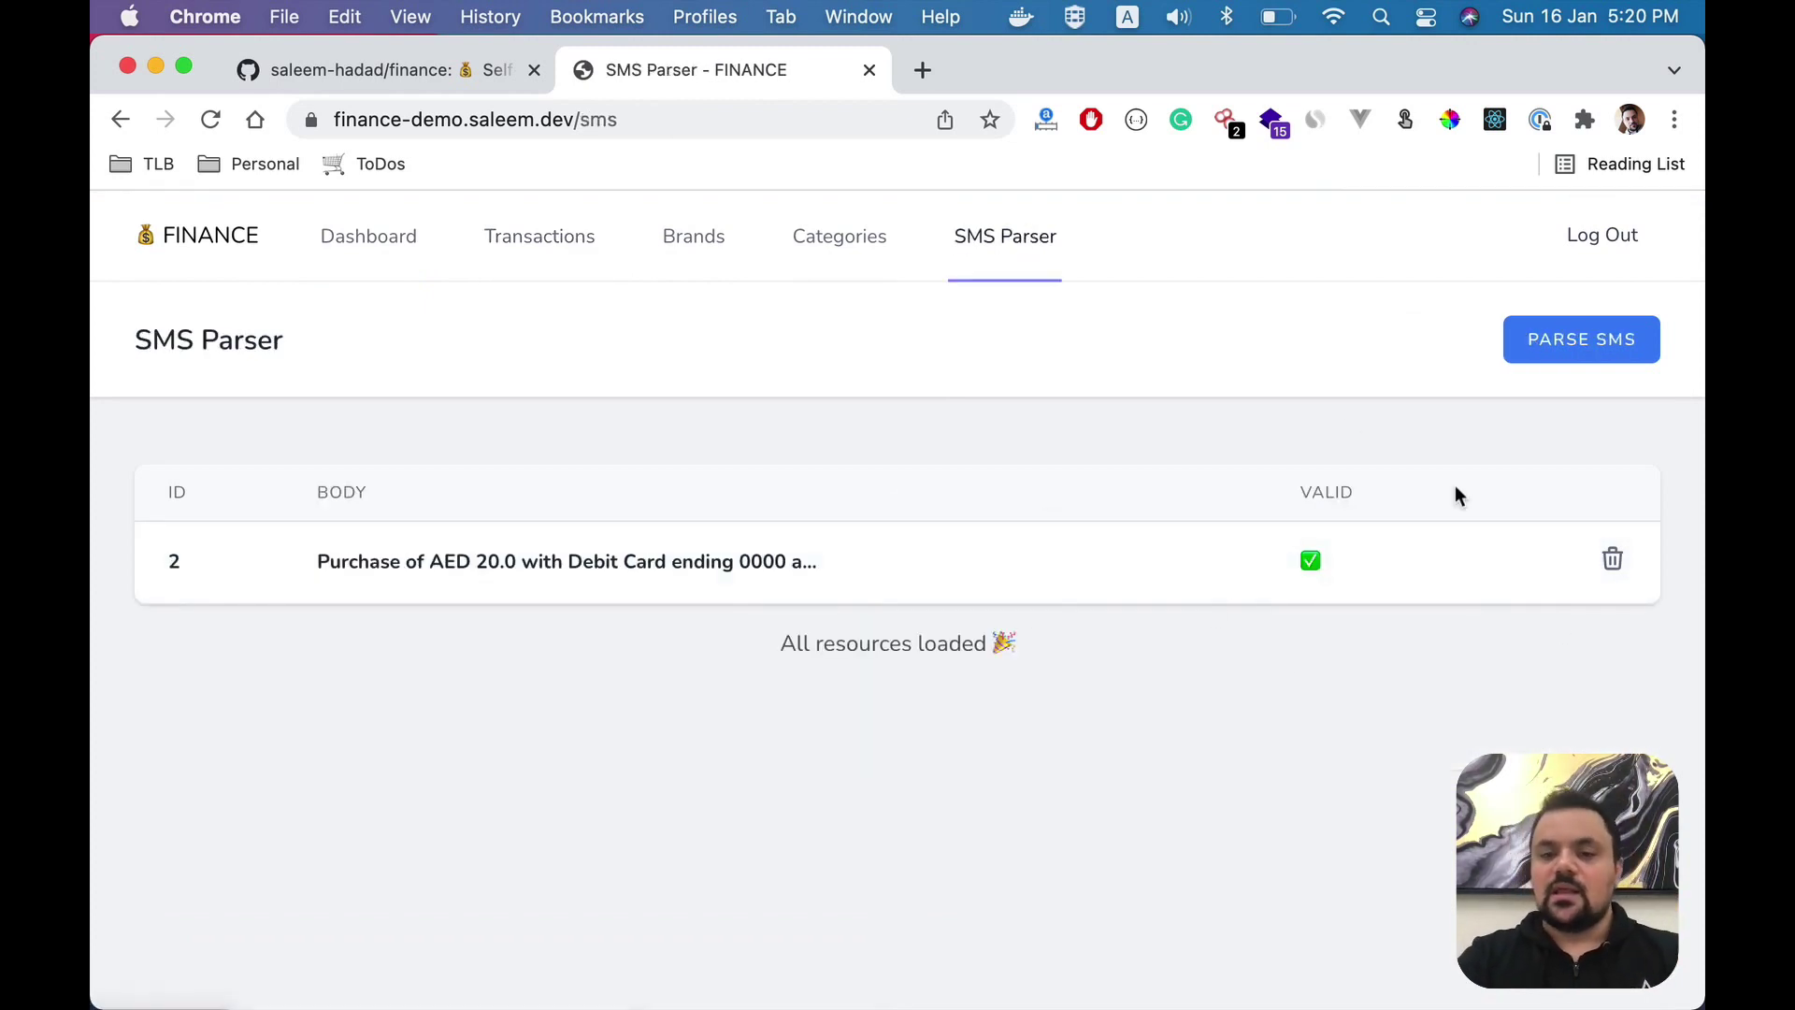
- Select all the sample SMS lines in VS Code, then browse the Brands list of default brands
key(super+Tab)
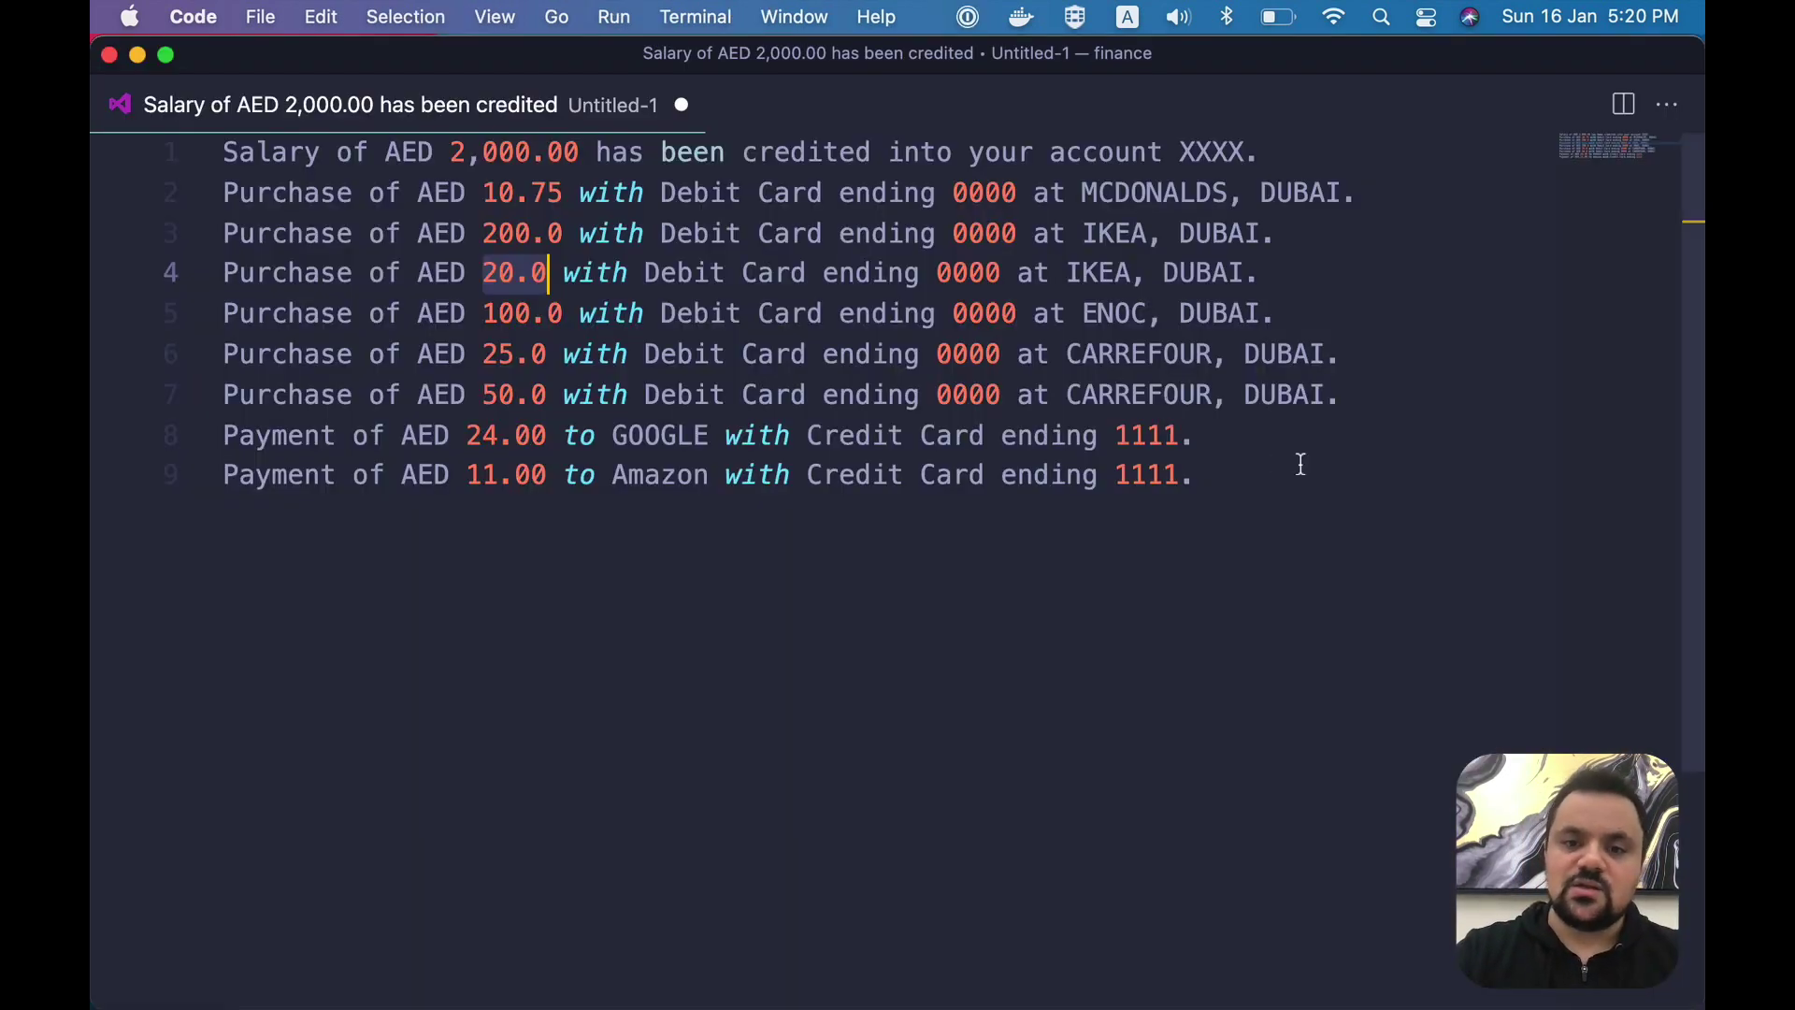
key(super+a)
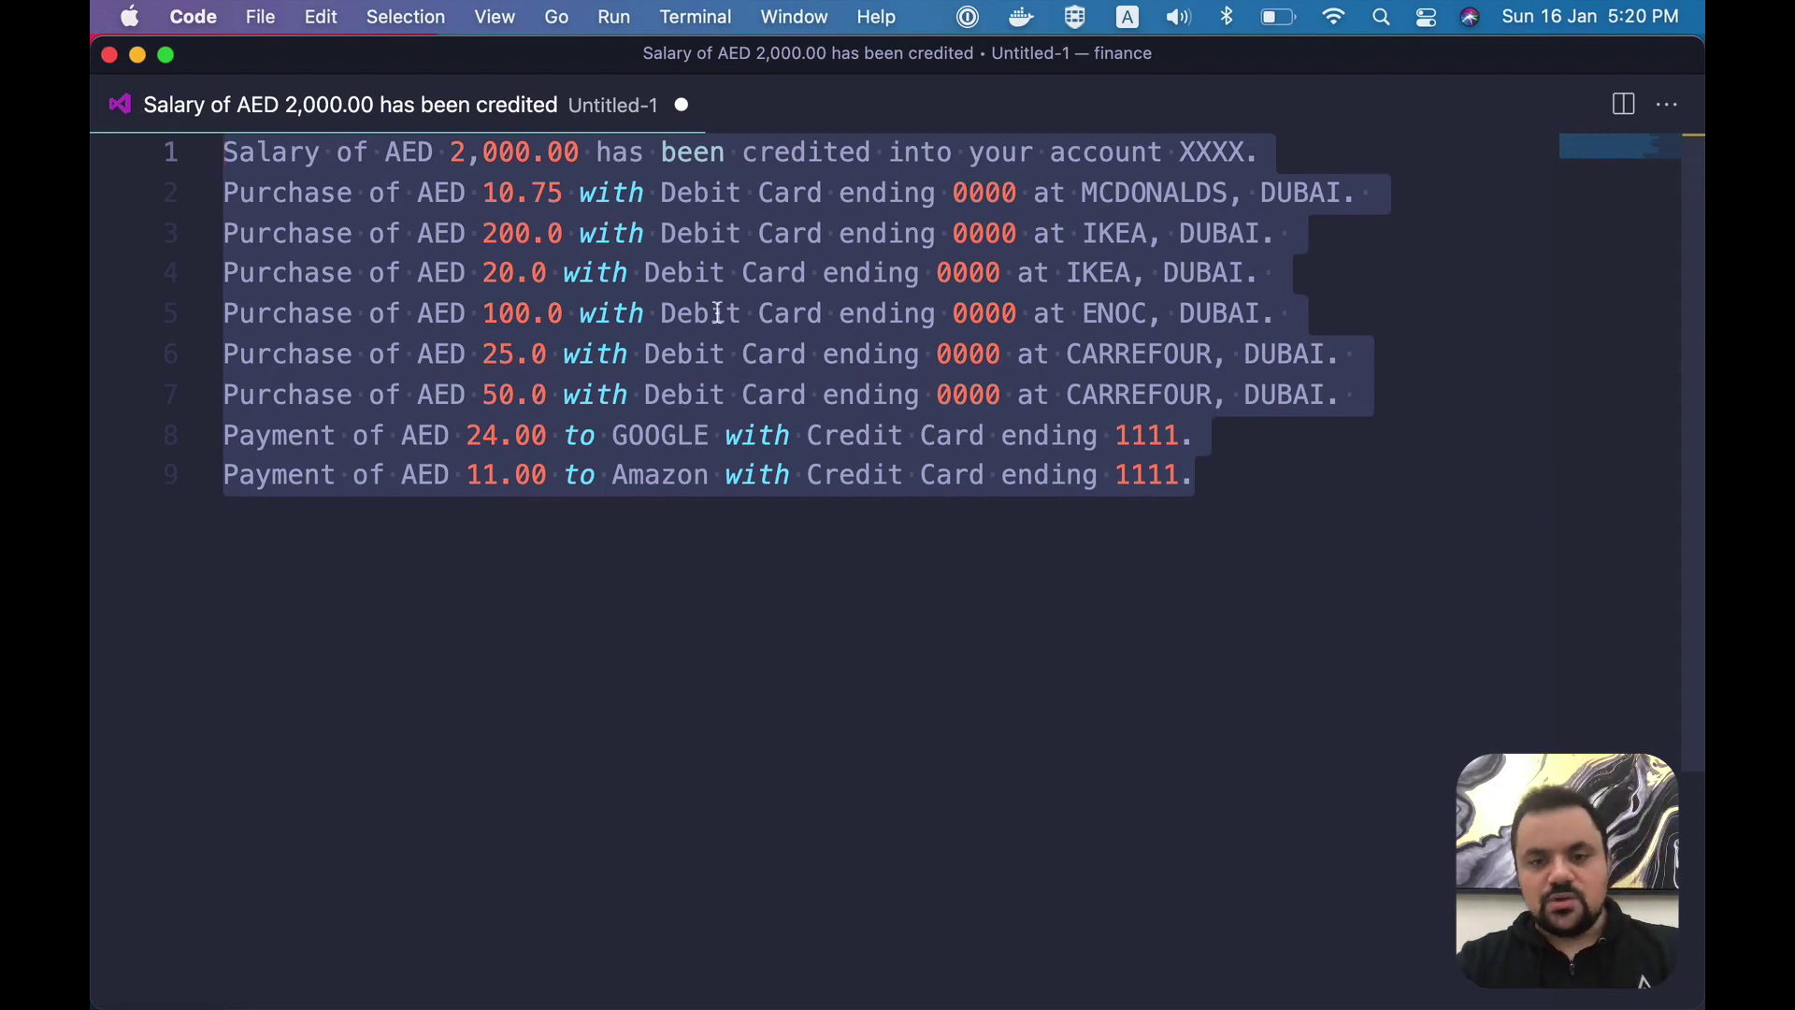
key(super+Tab)
click(701, 240)
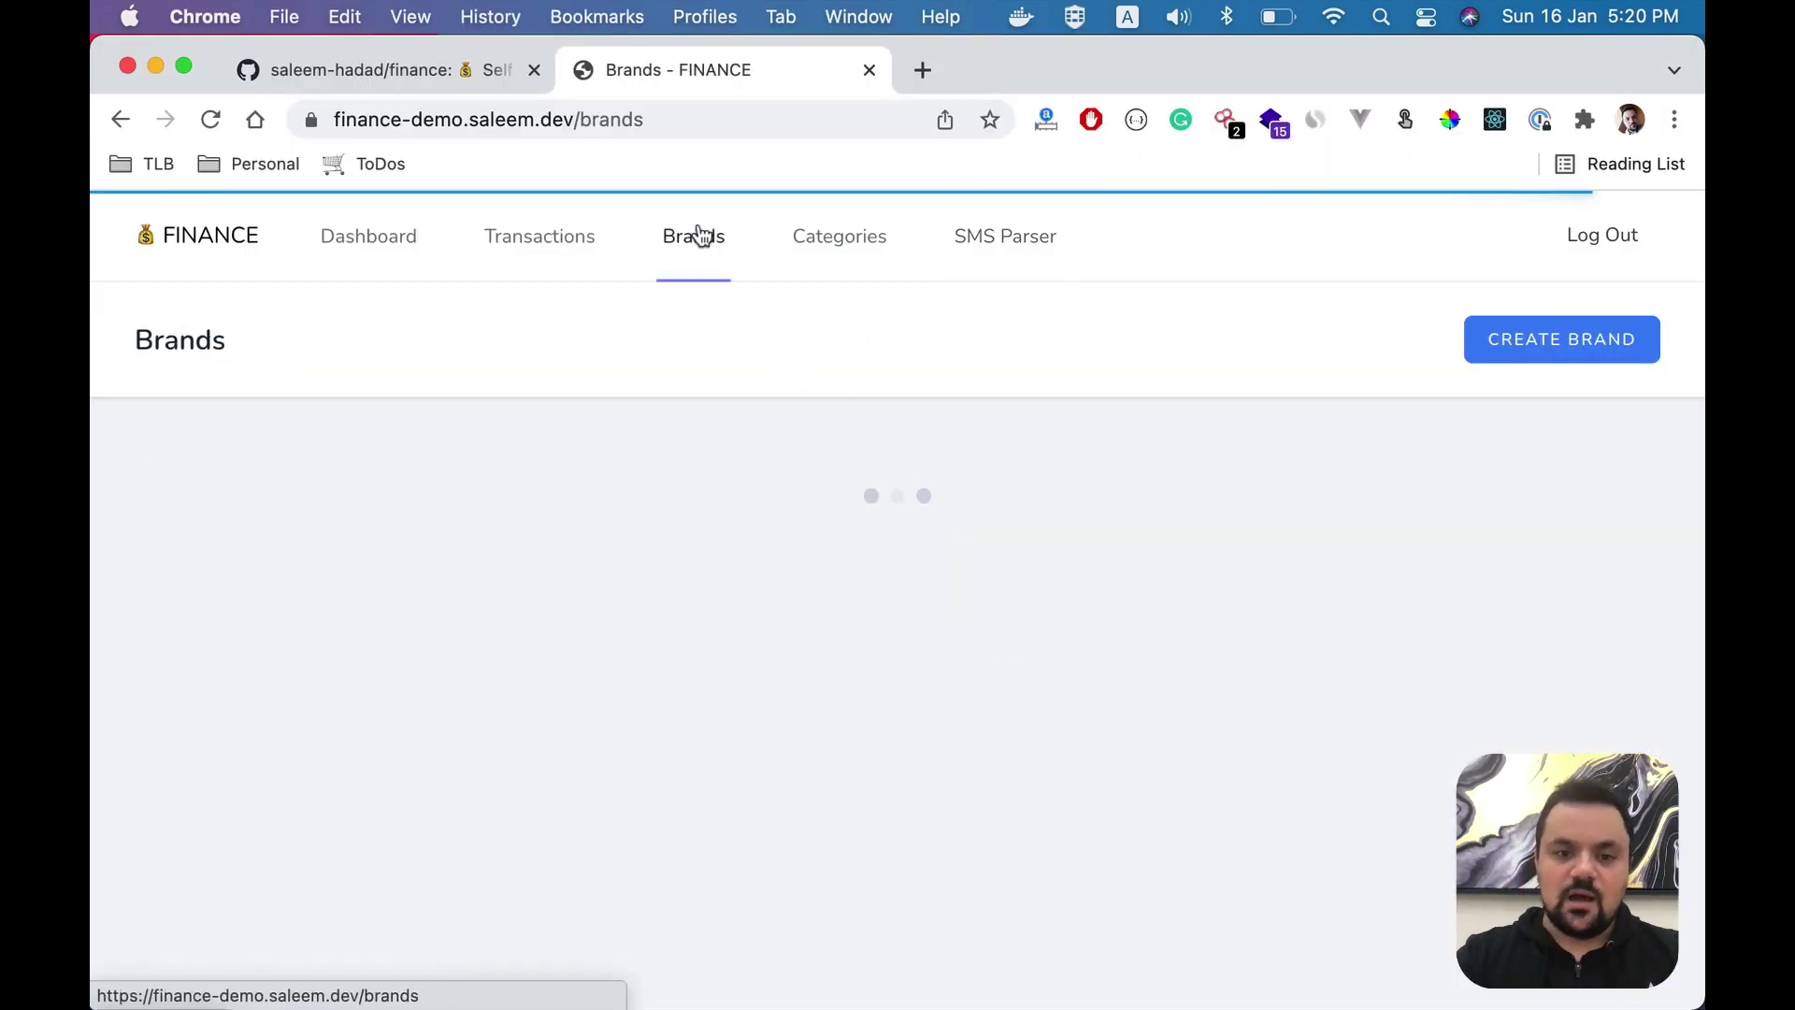
scroll(834, 599, down, 2)
scroll(834, 592, down, 5)
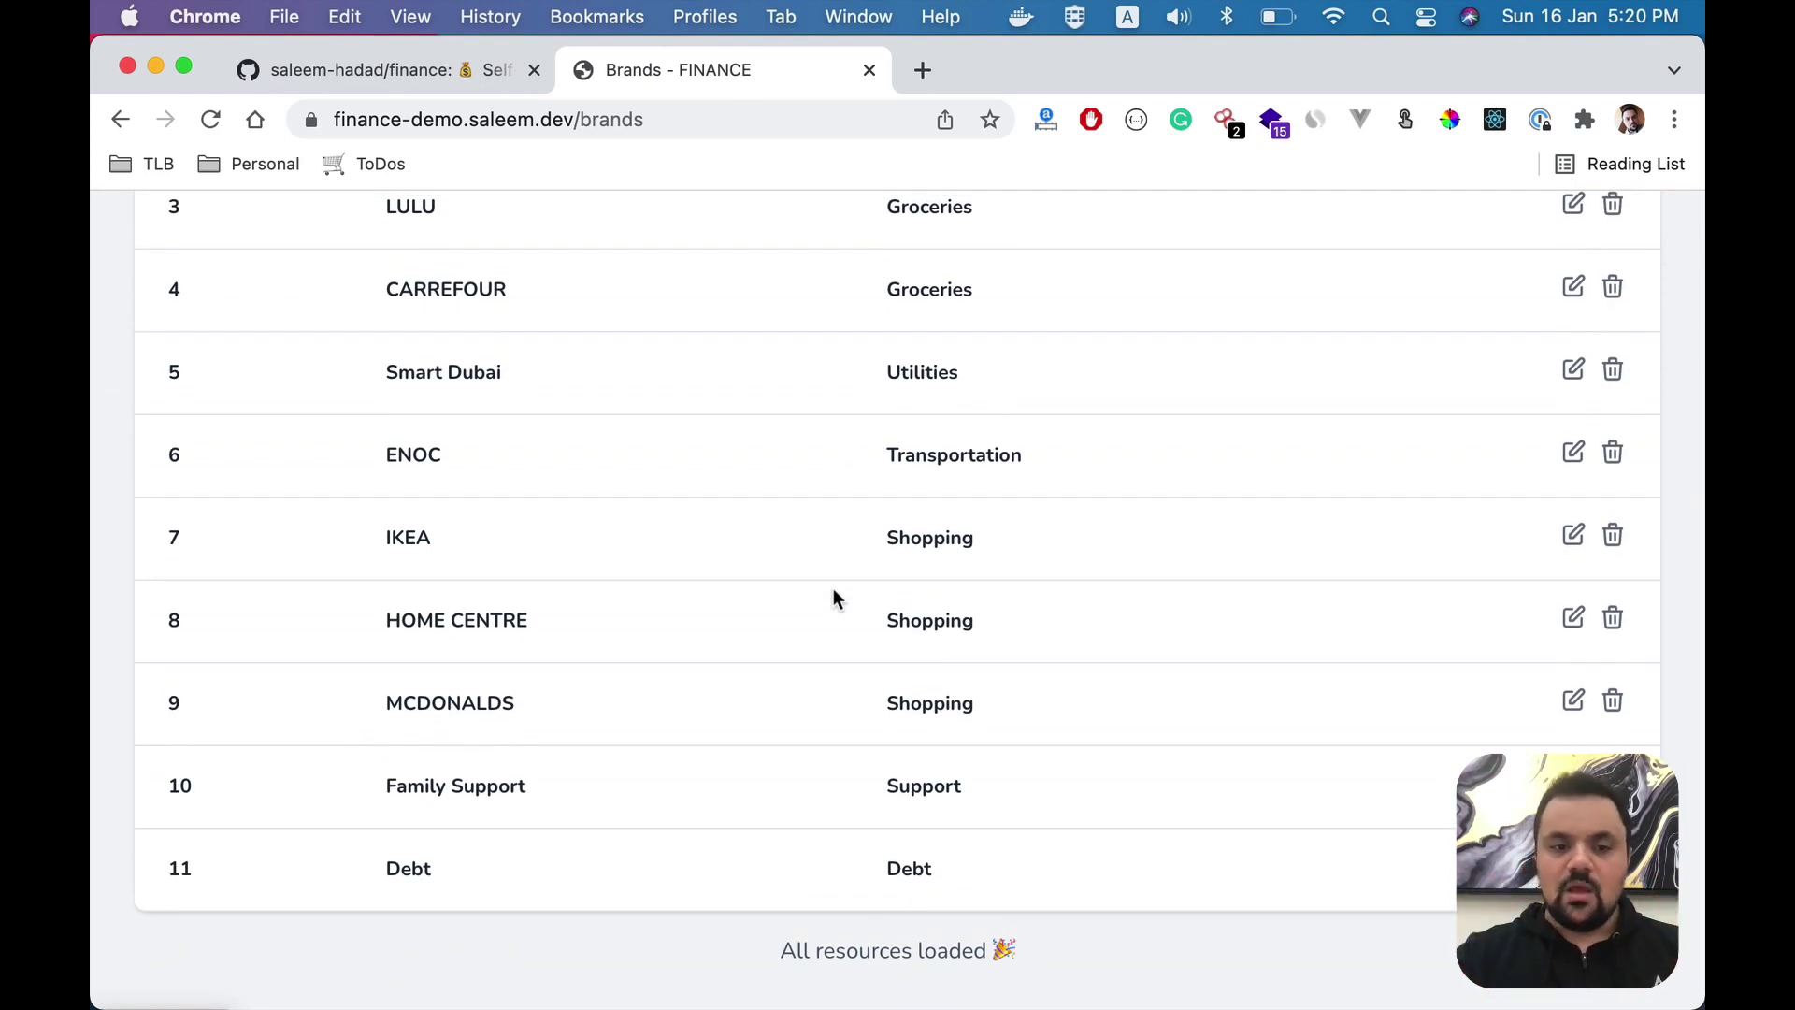
scroll(833, 599, up, 5)
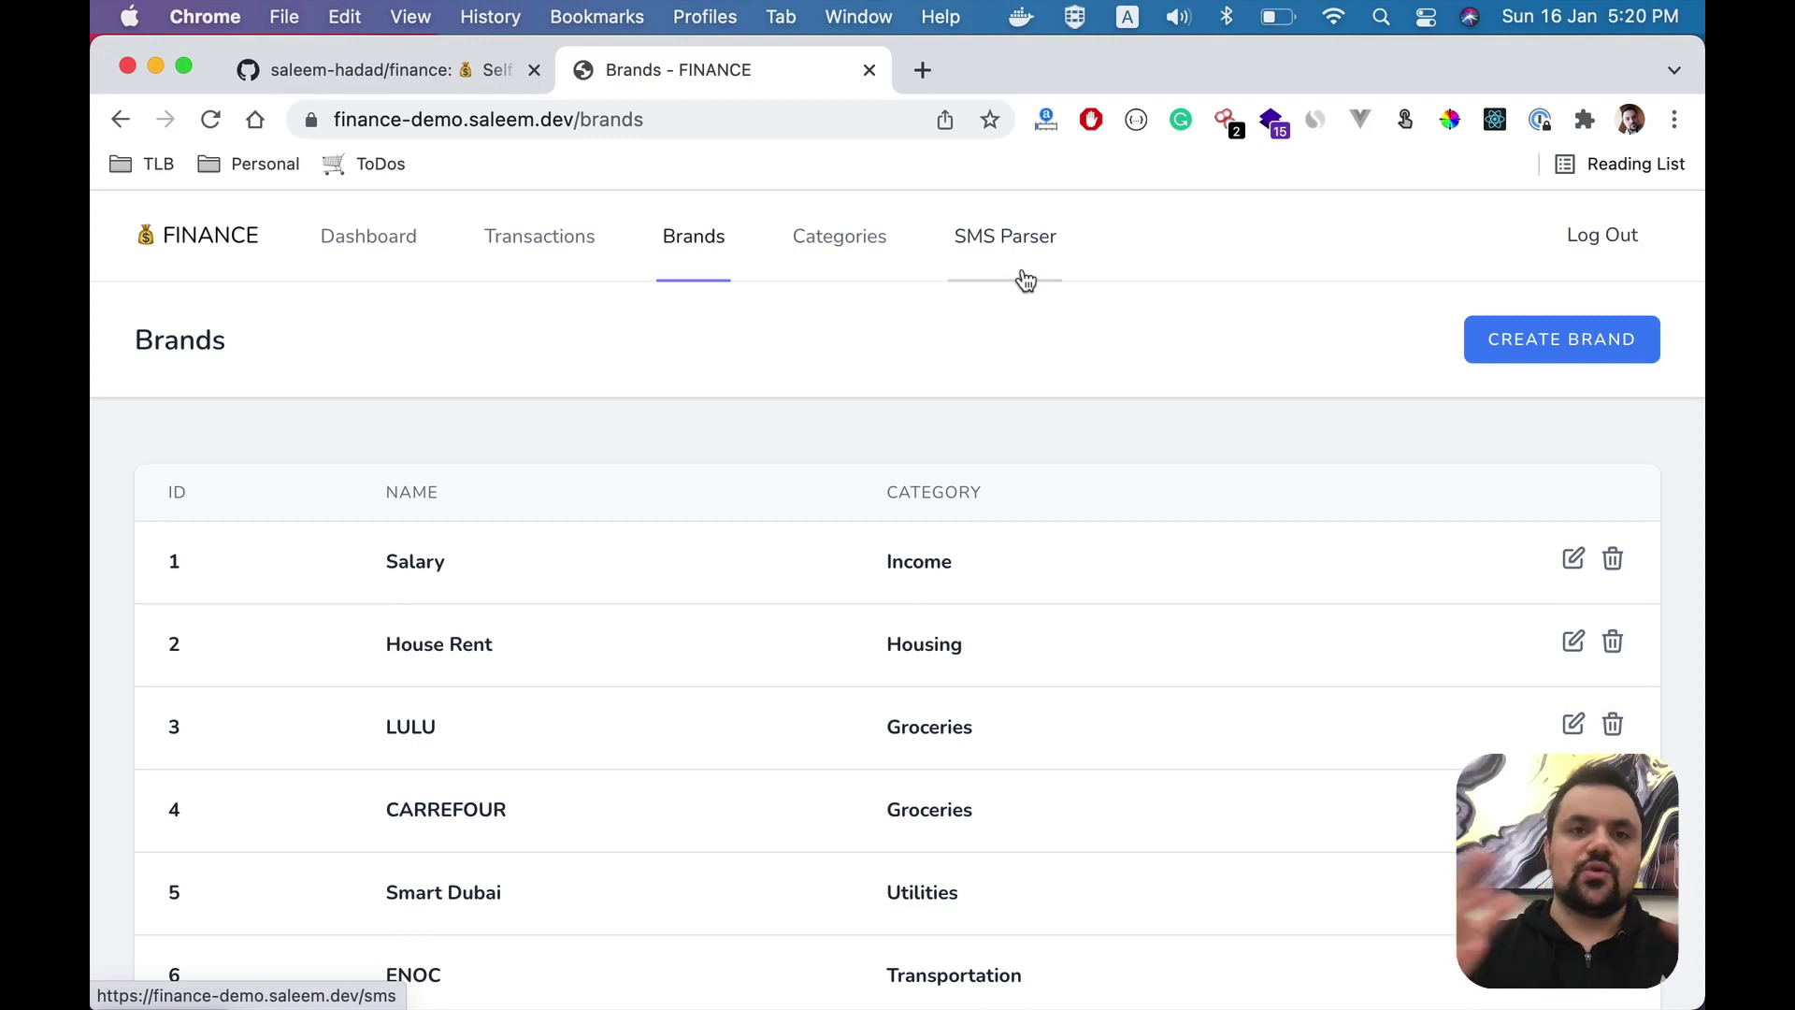
- Open a new SMS parse form and paste the copied sample messages into it
click(1023, 279)
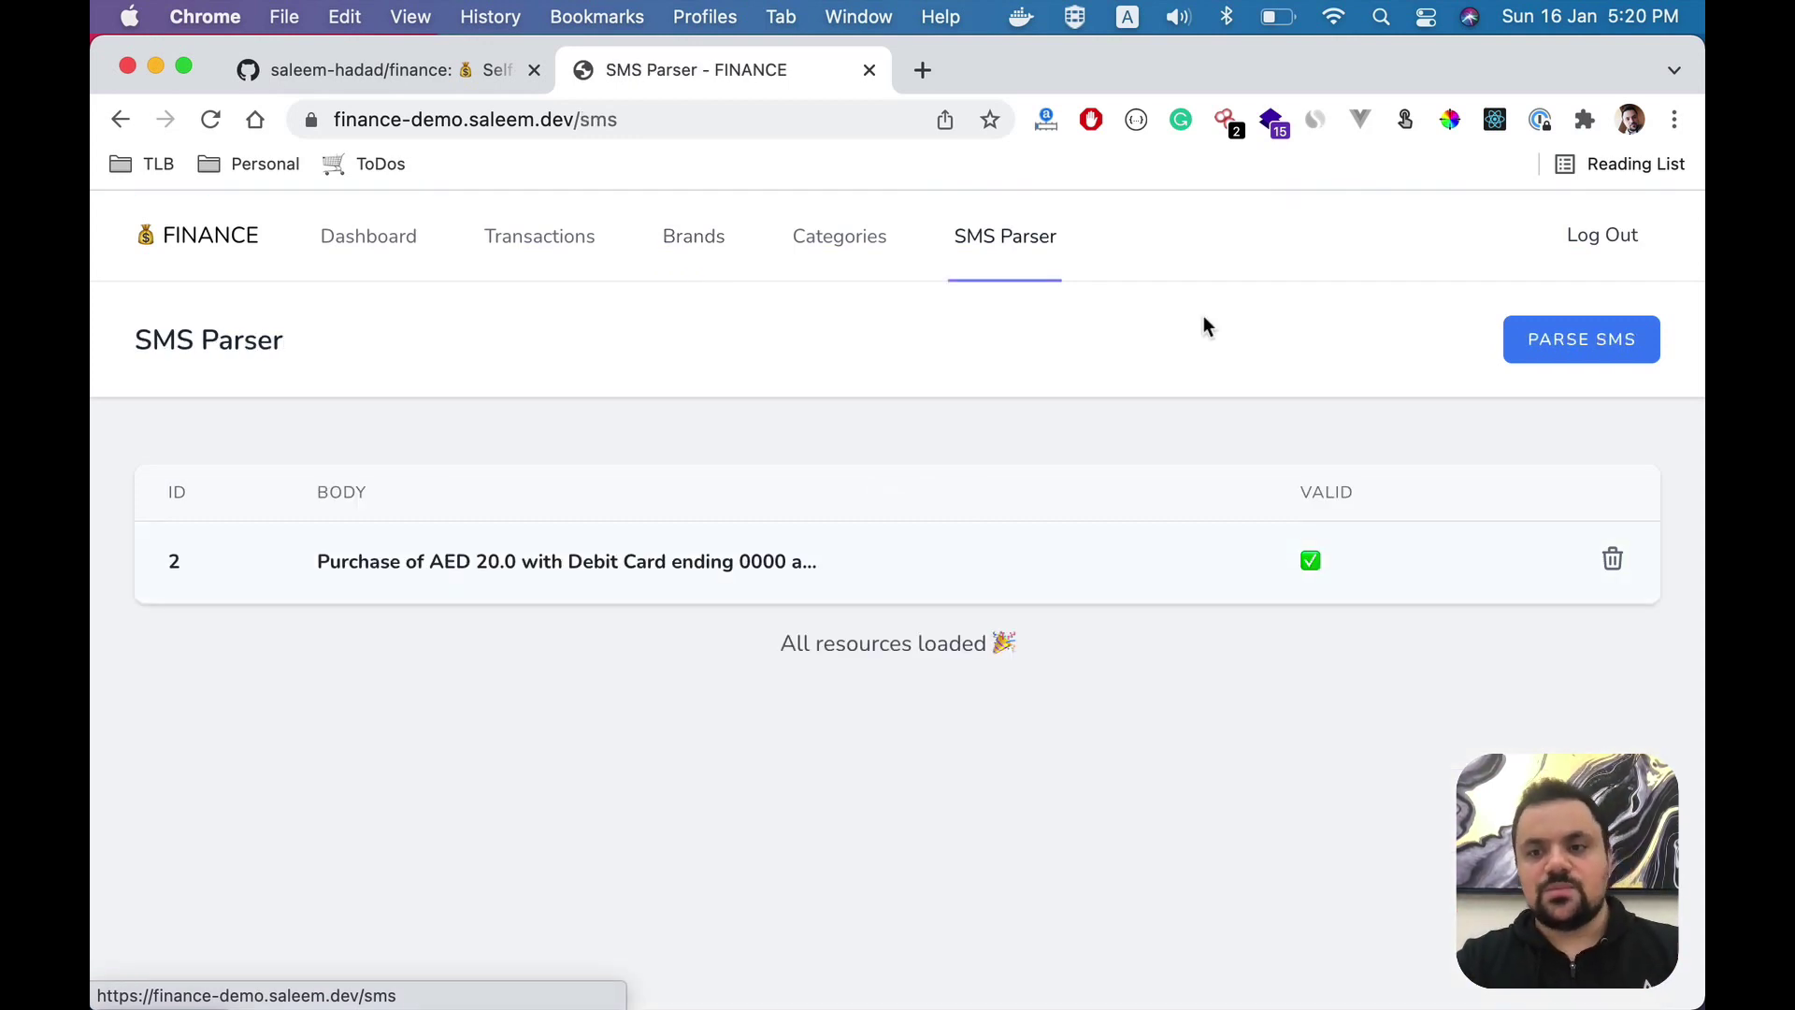
click(1543, 345)
key(super+v)
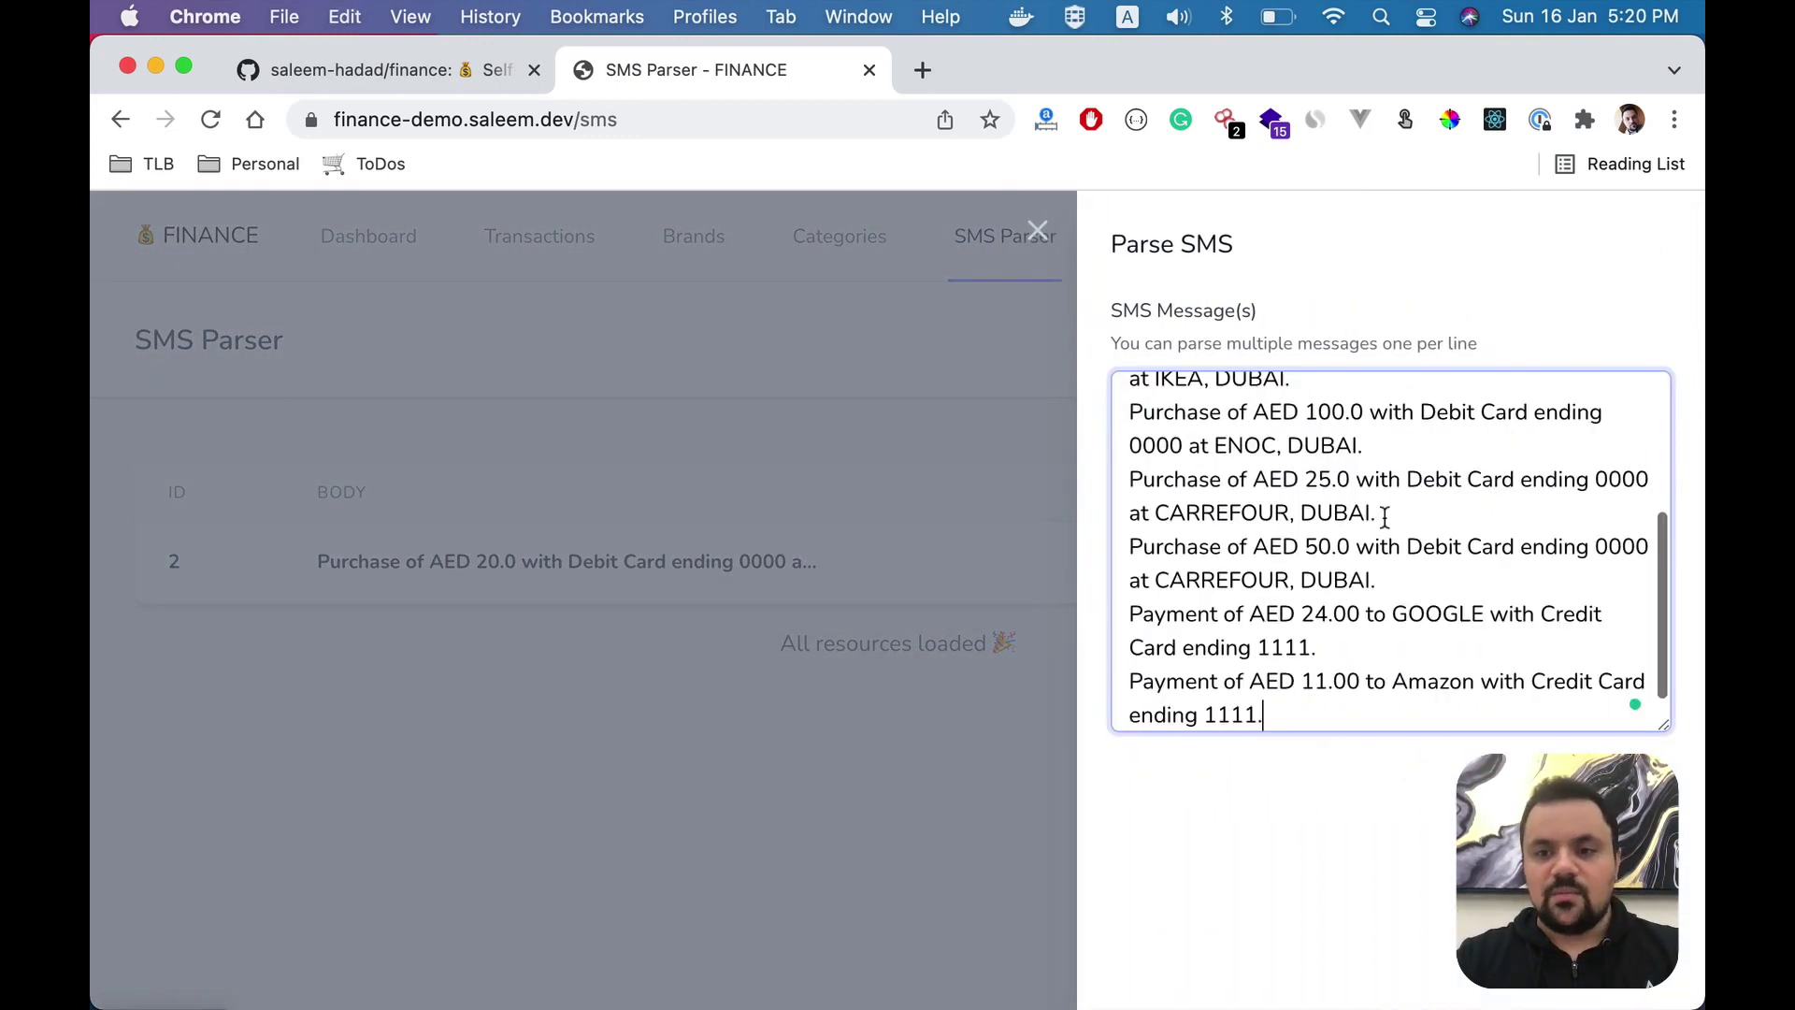
- Review the sample messages in VS Code, picking out the GOOGLE and Amazon merchant names
key(super+Tab)
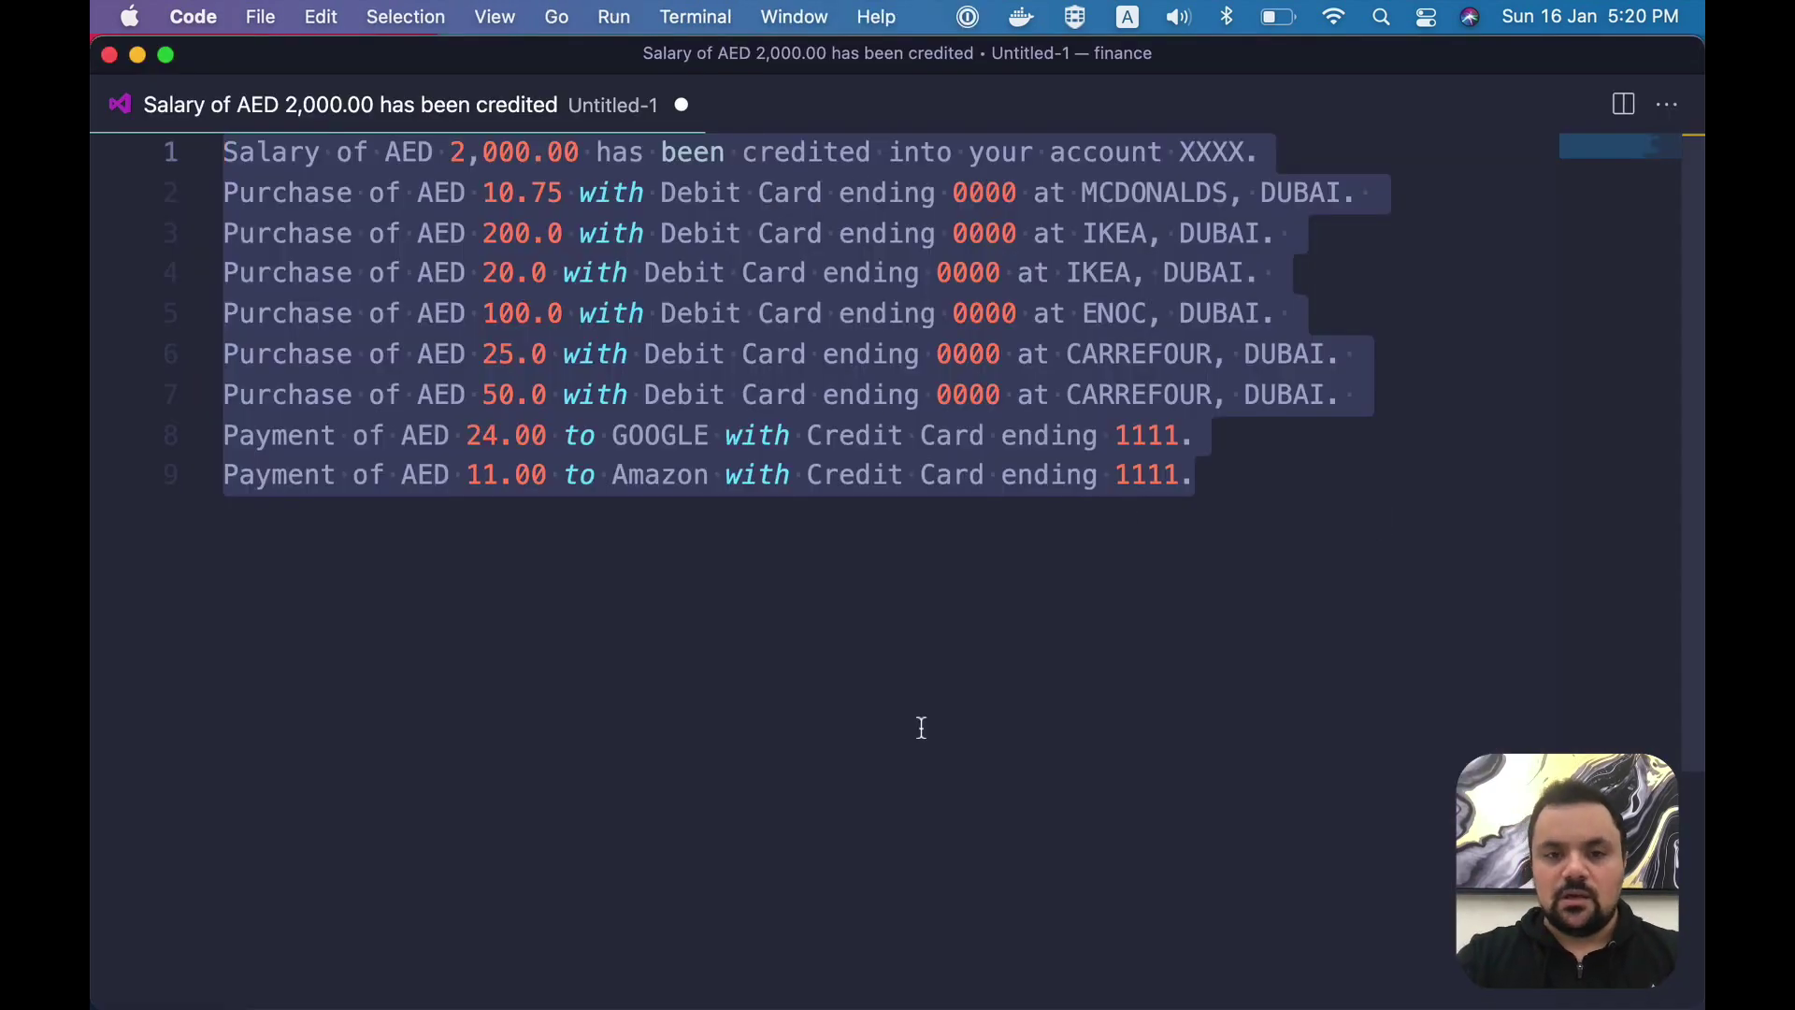
click(921, 355)
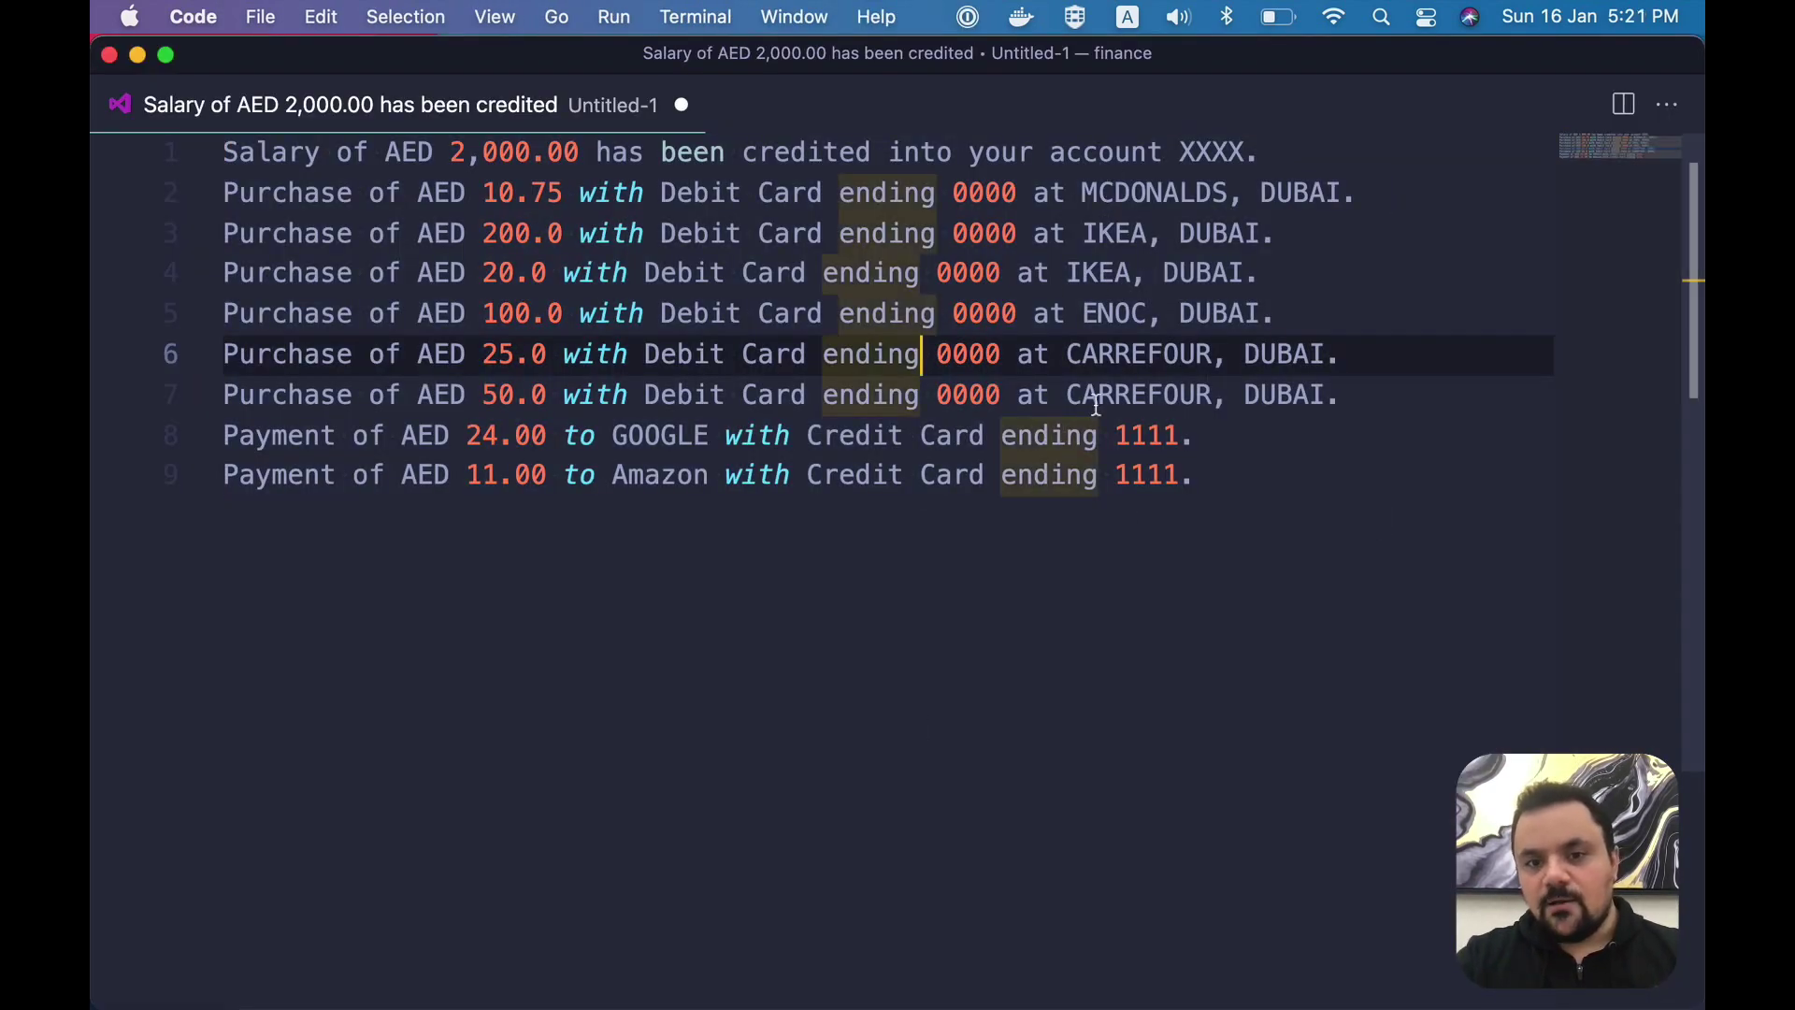
click(672, 459)
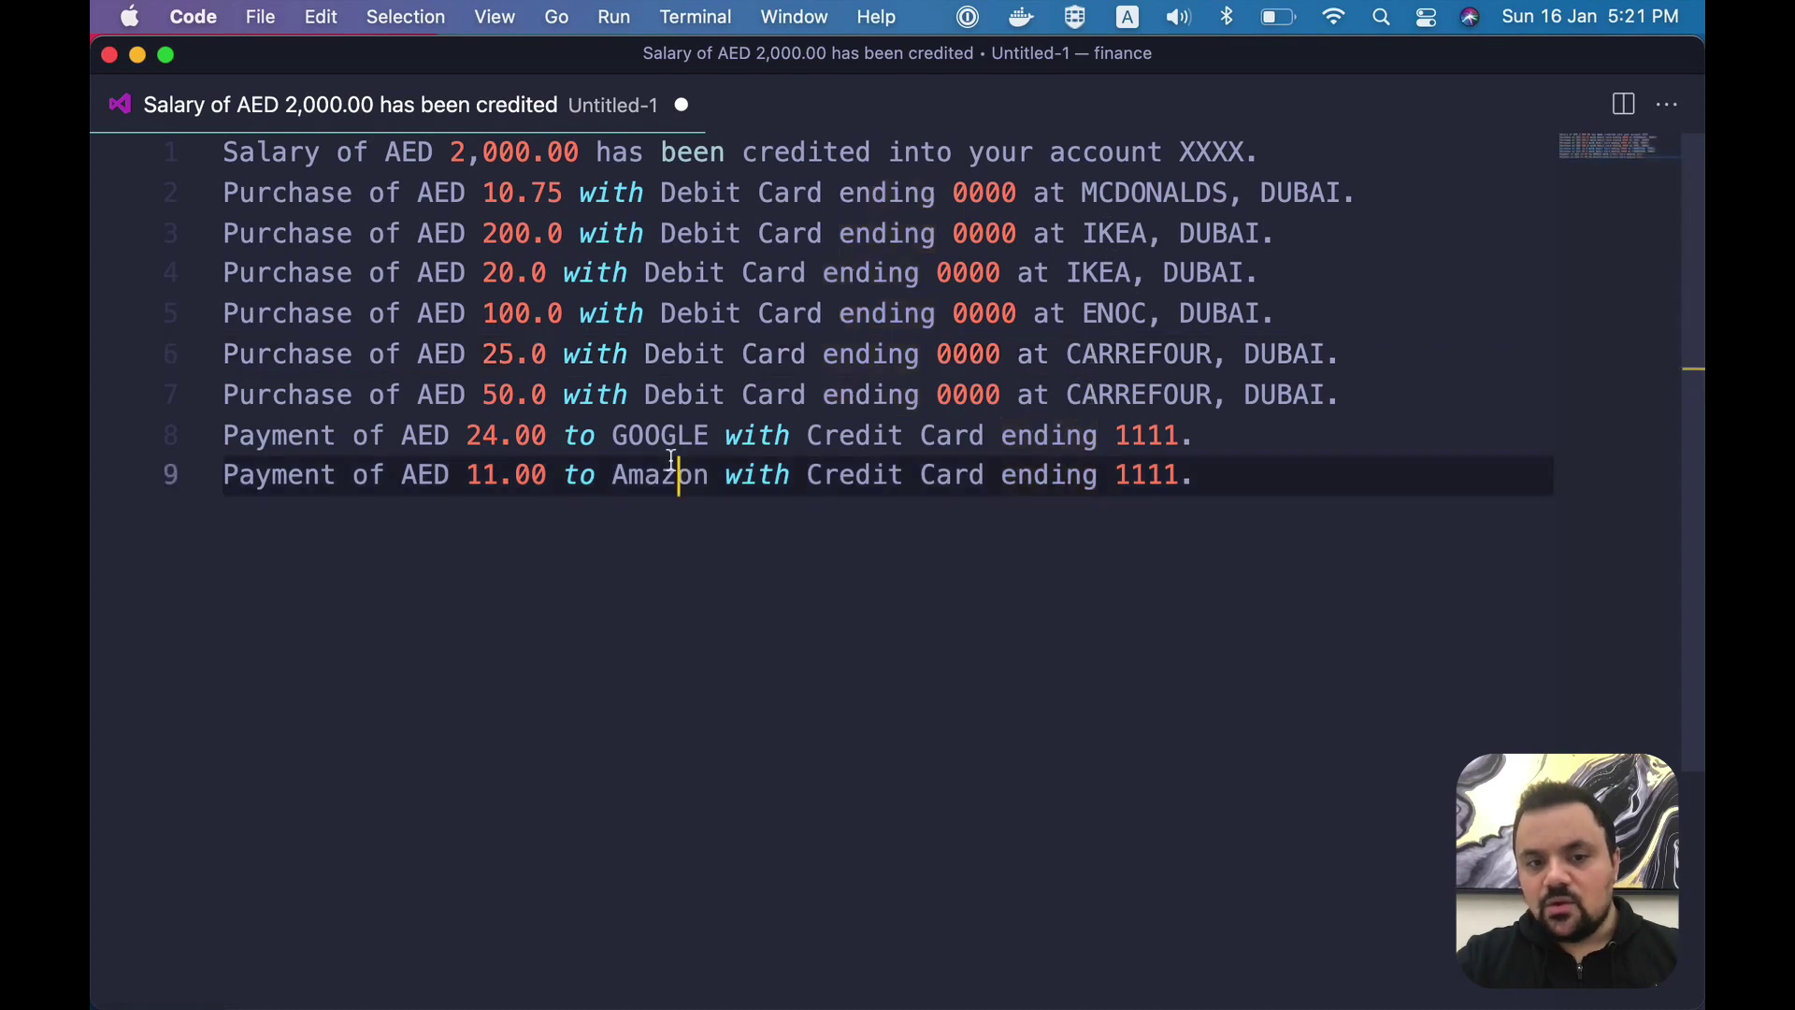
double_click(672, 468)
alt+double_click(679, 438)
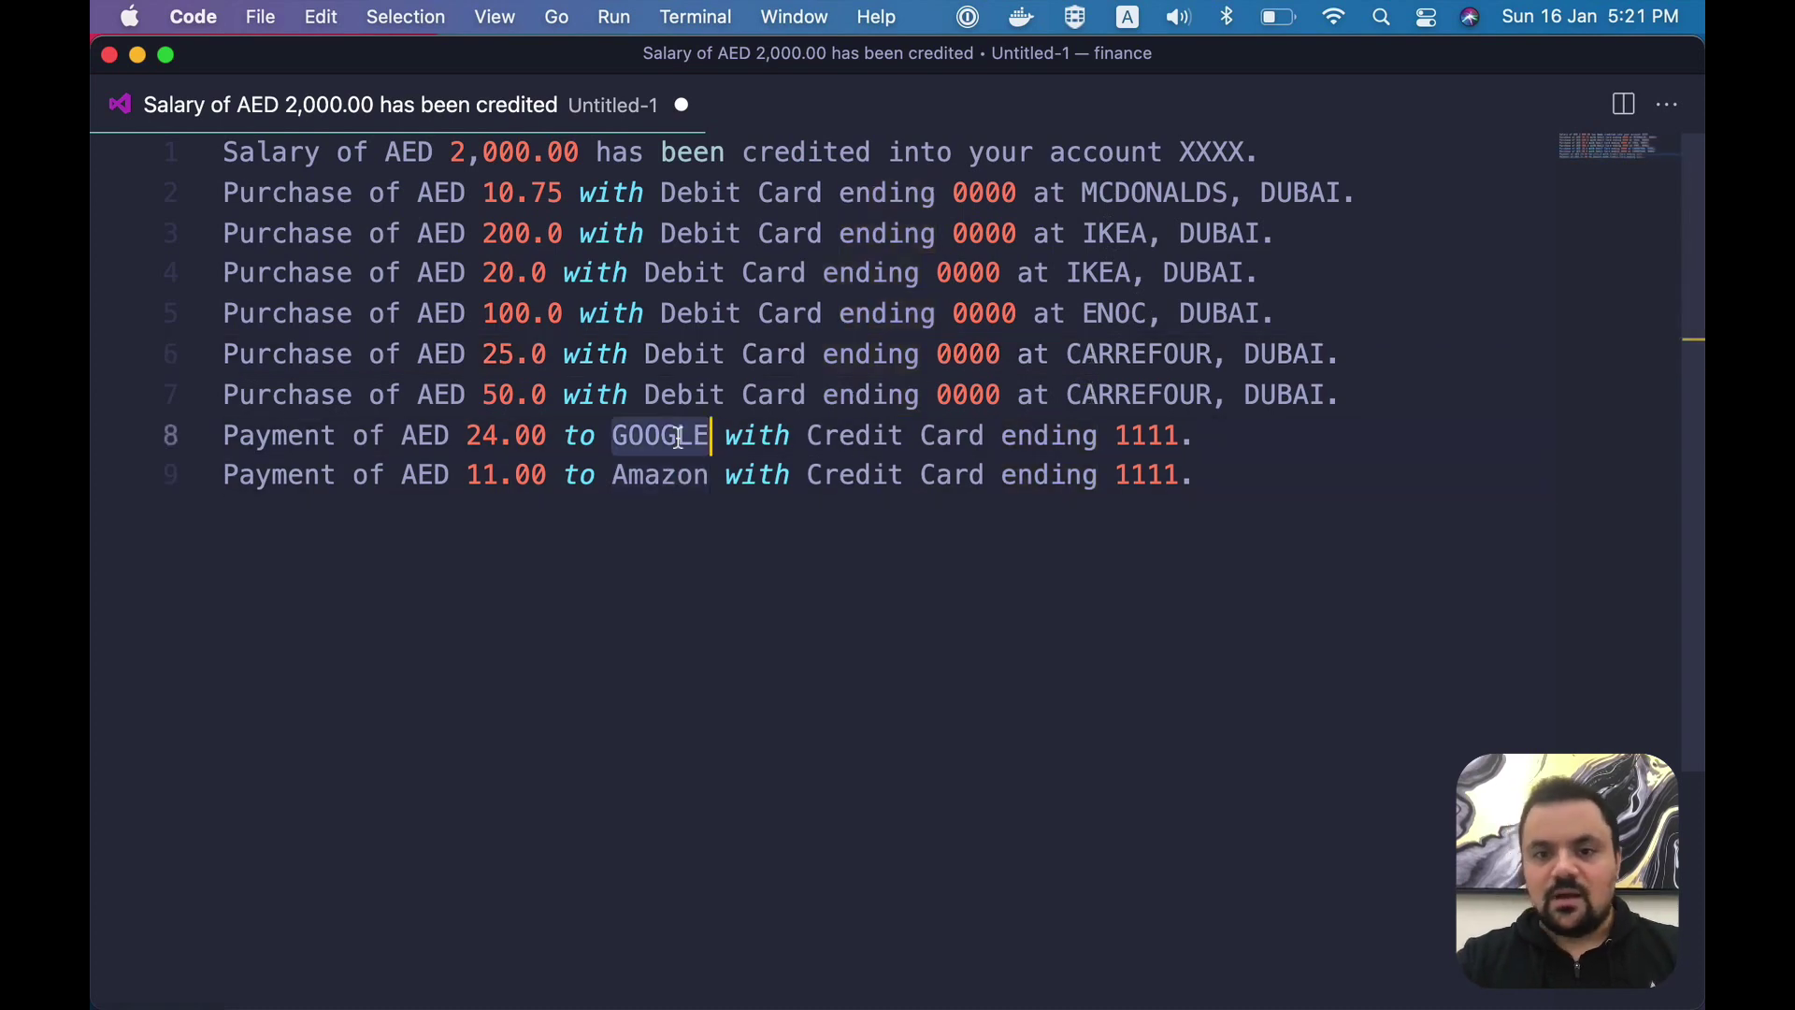
drag(1101, 157, 1116, 395)
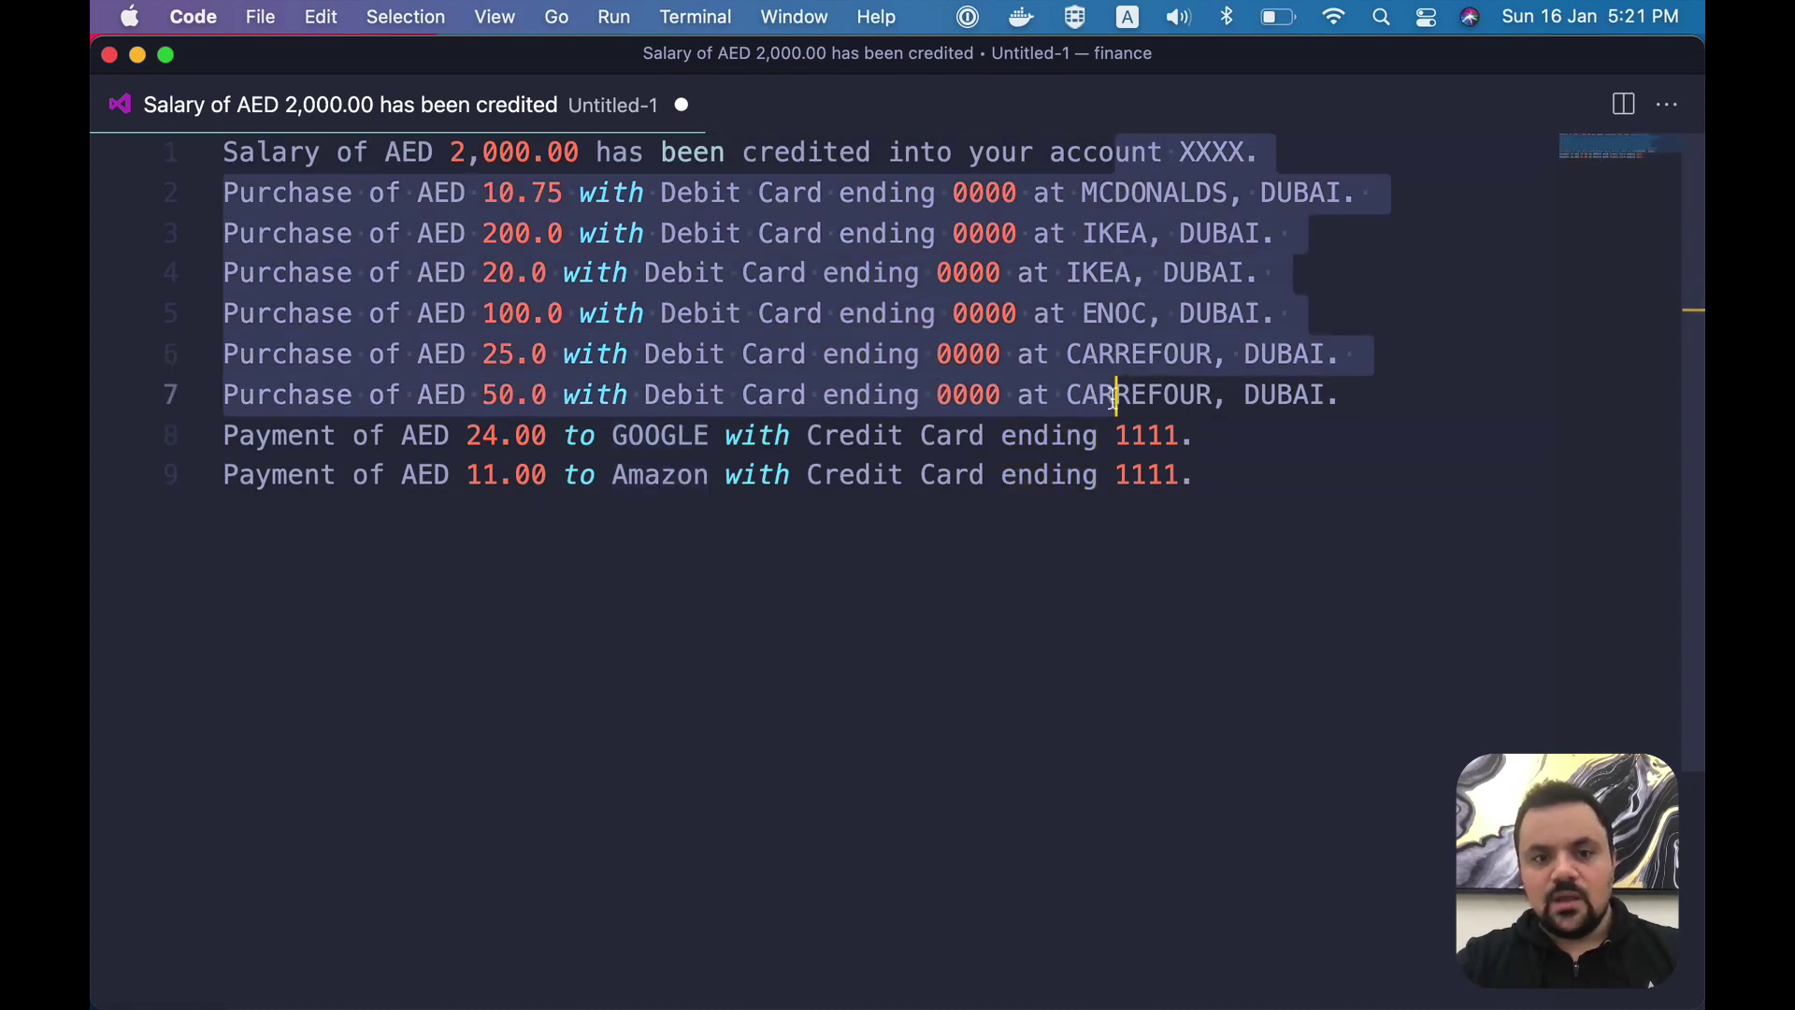
click(1115, 395)
click(673, 436)
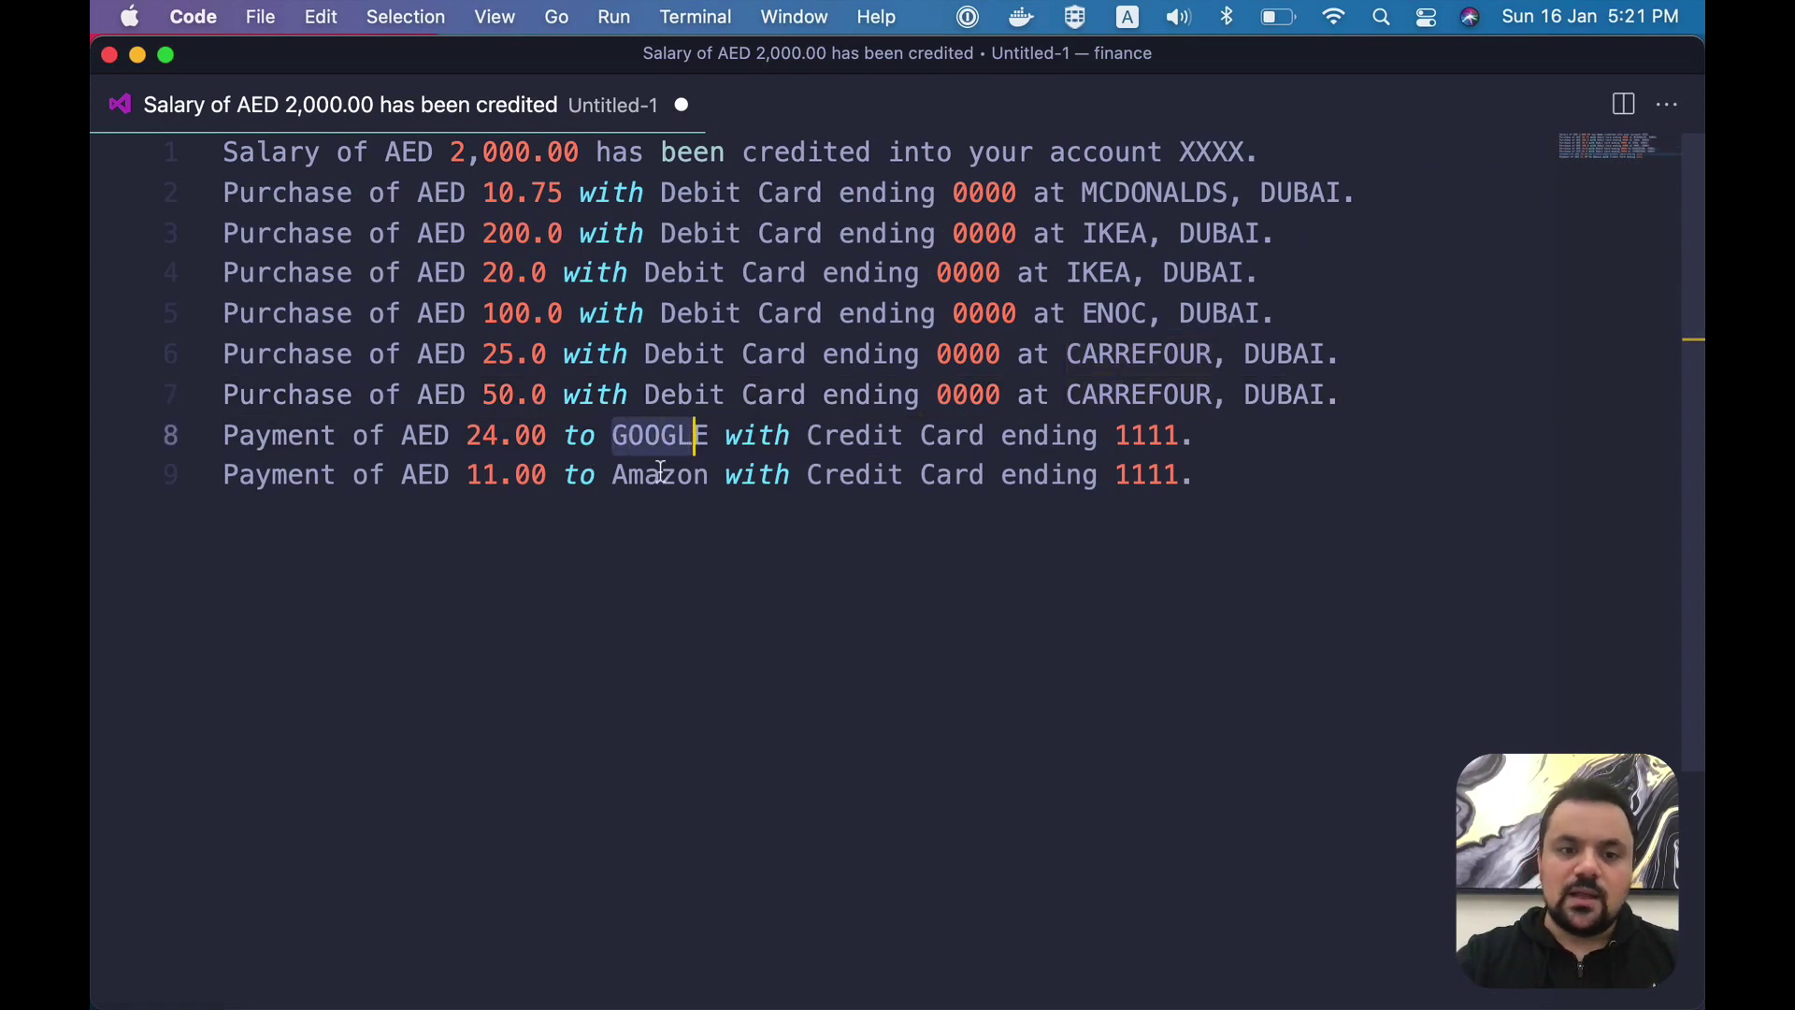
drag(629, 477, 718, 483)
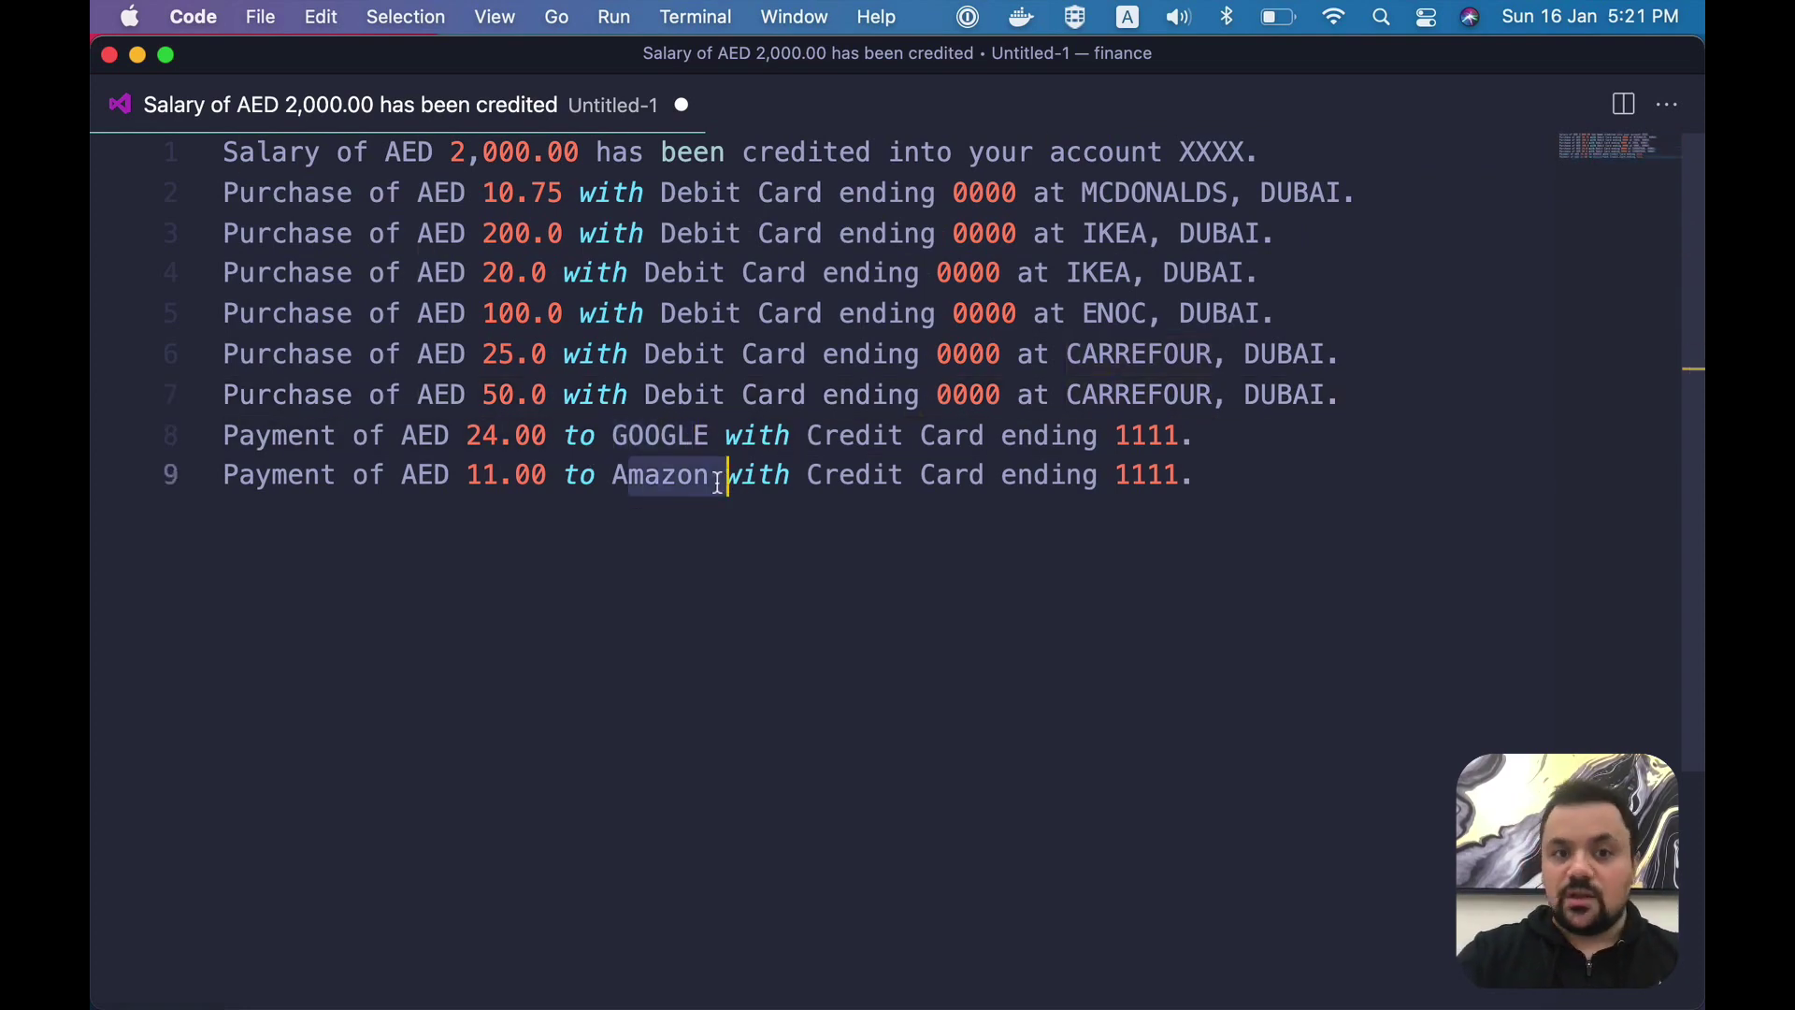
key(super+Tab)
key(super+Return)
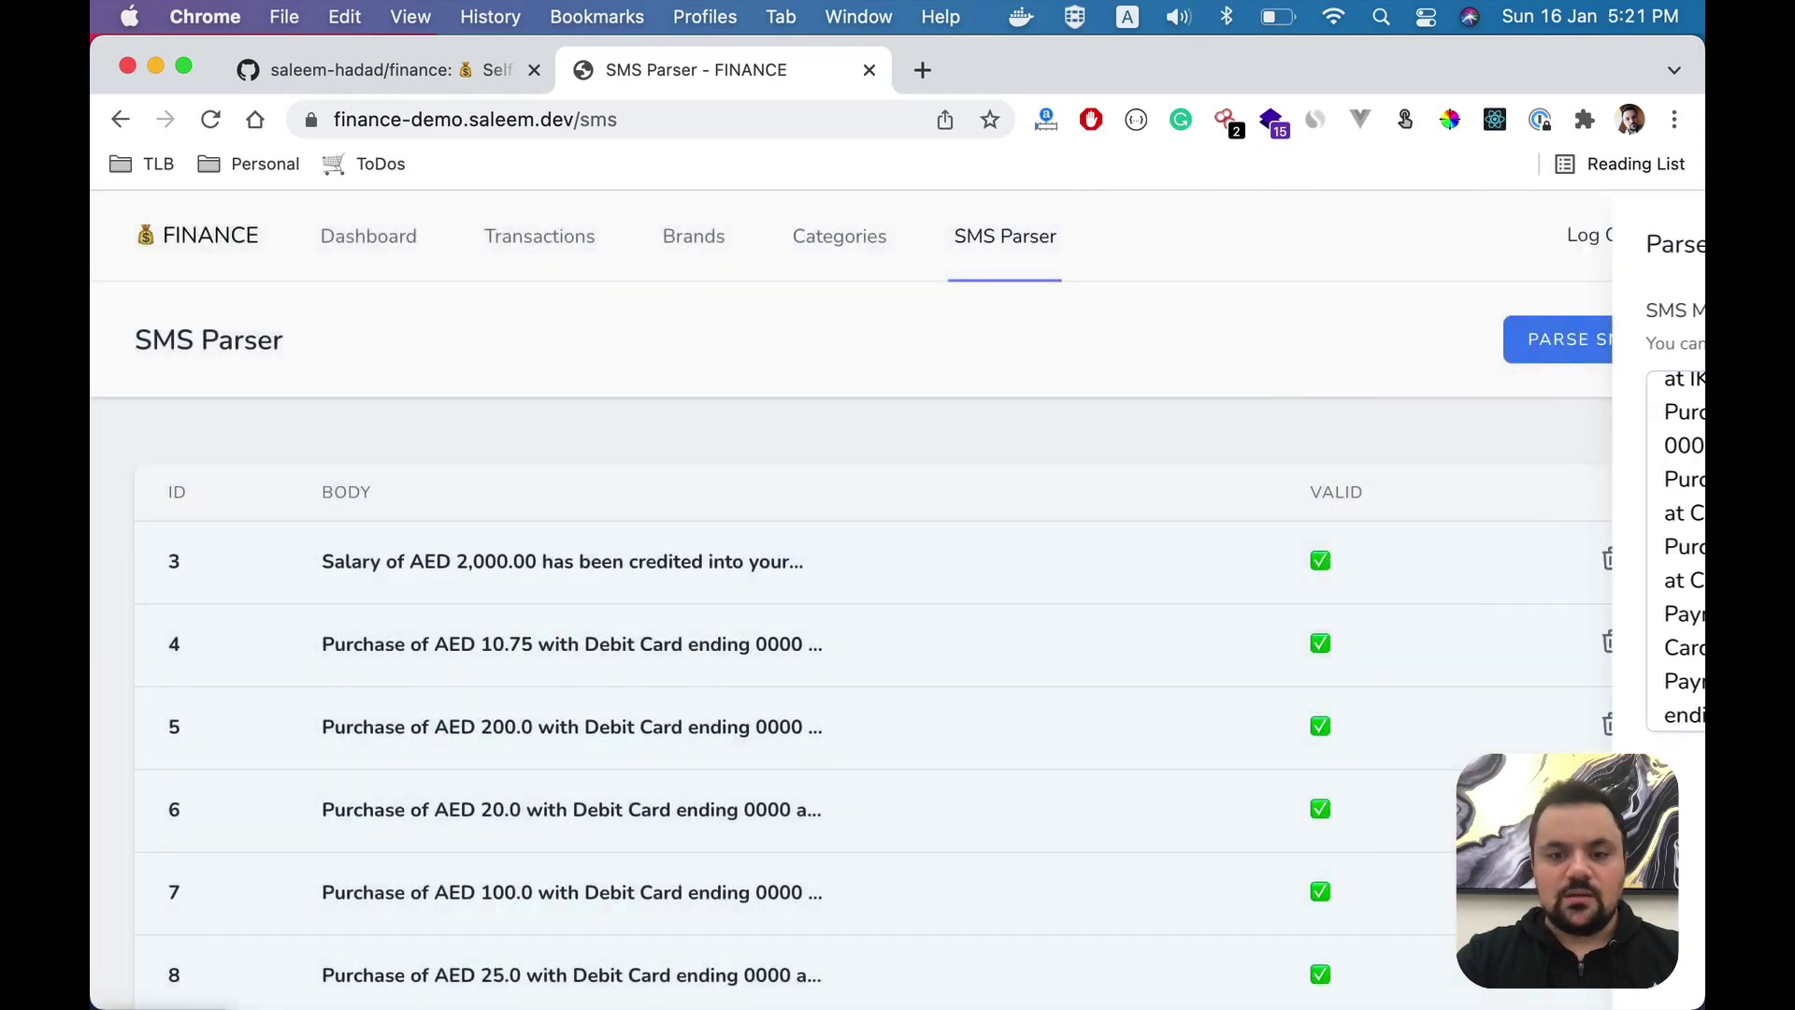
scroll(898, 599, down, 5)
scroll(897, 599, up, 4)
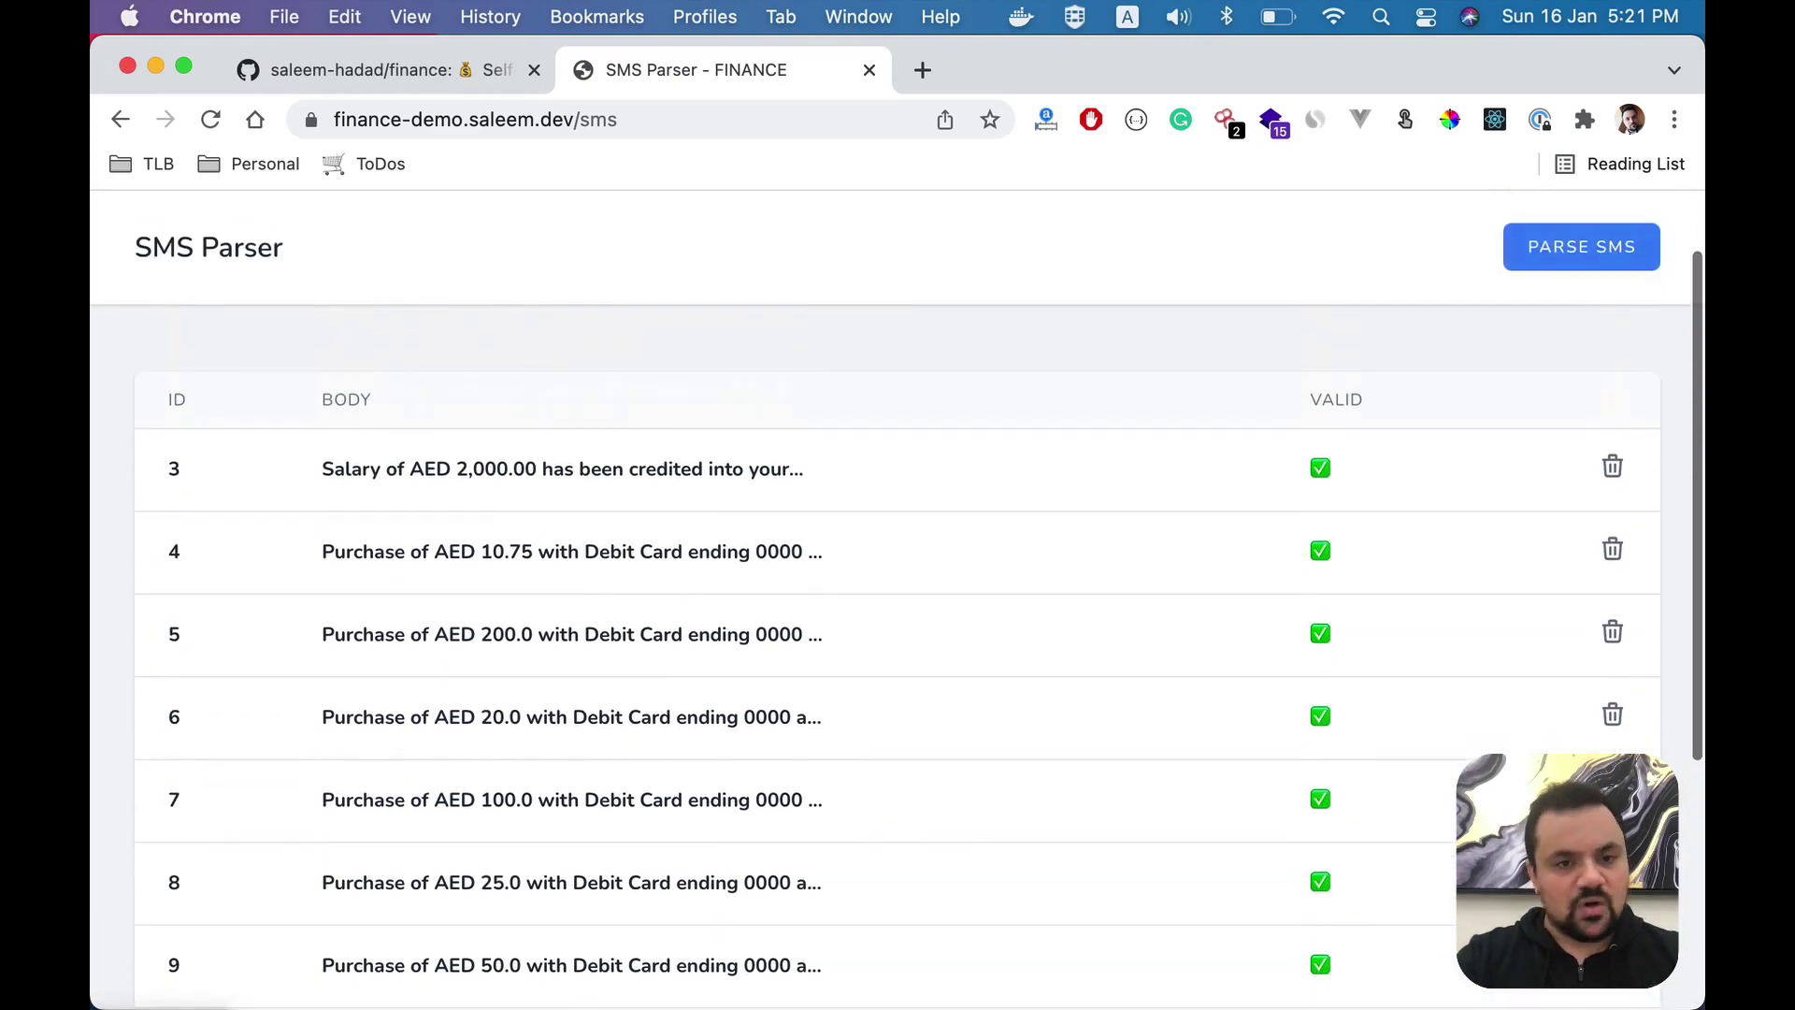
scroll(1258, 626, up, 2)
click(550, 247)
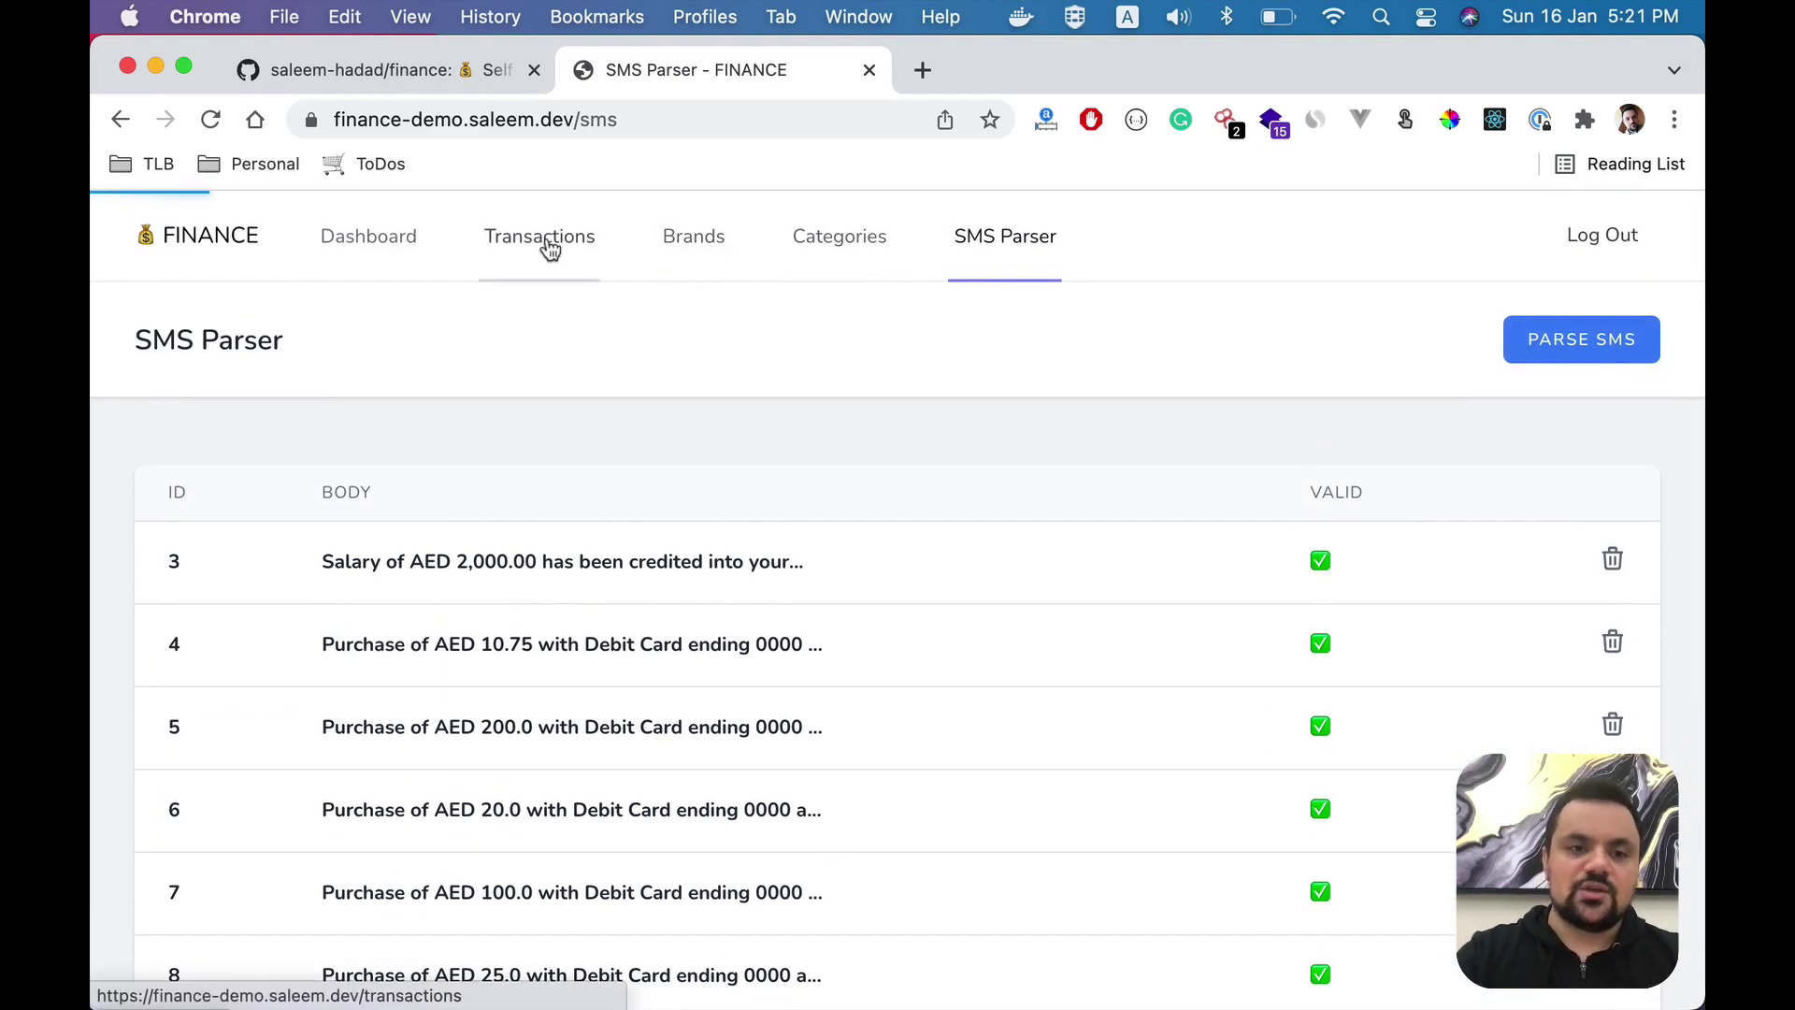
scroll(649, 531, down, 6)
scroll(649, 531, up, 7)
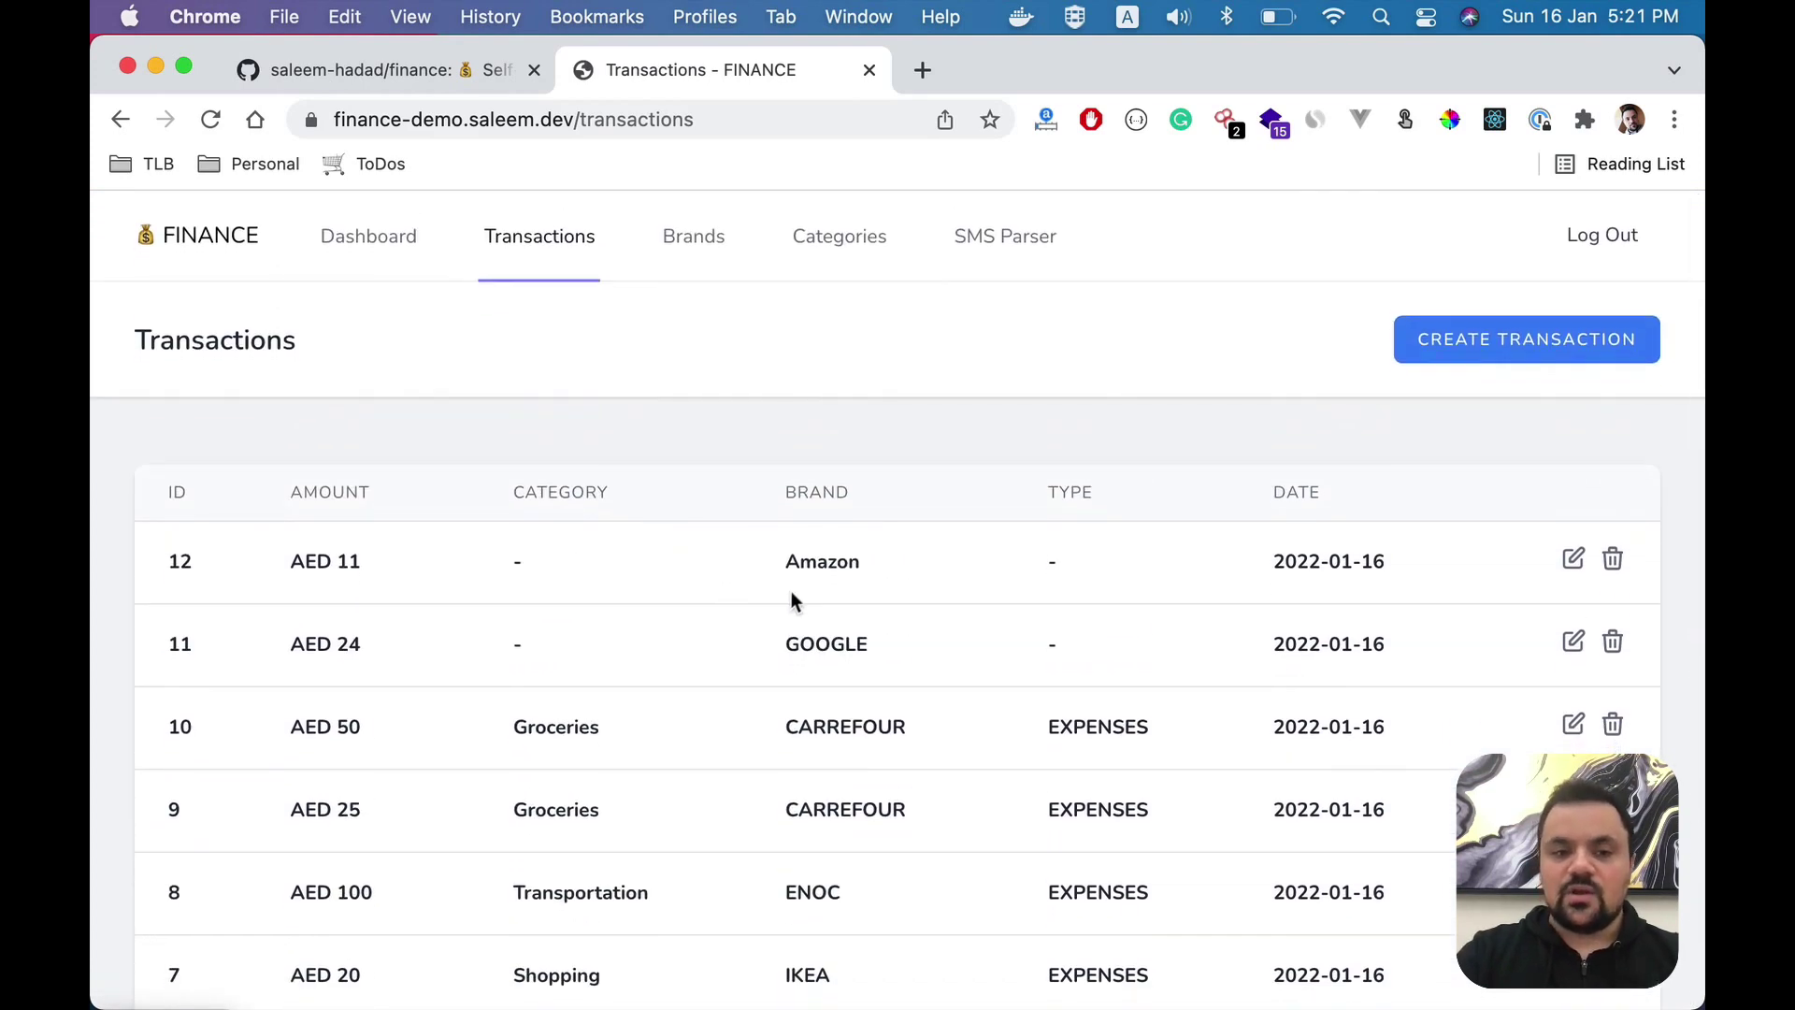
double_click(822, 561)
double_click(826, 644)
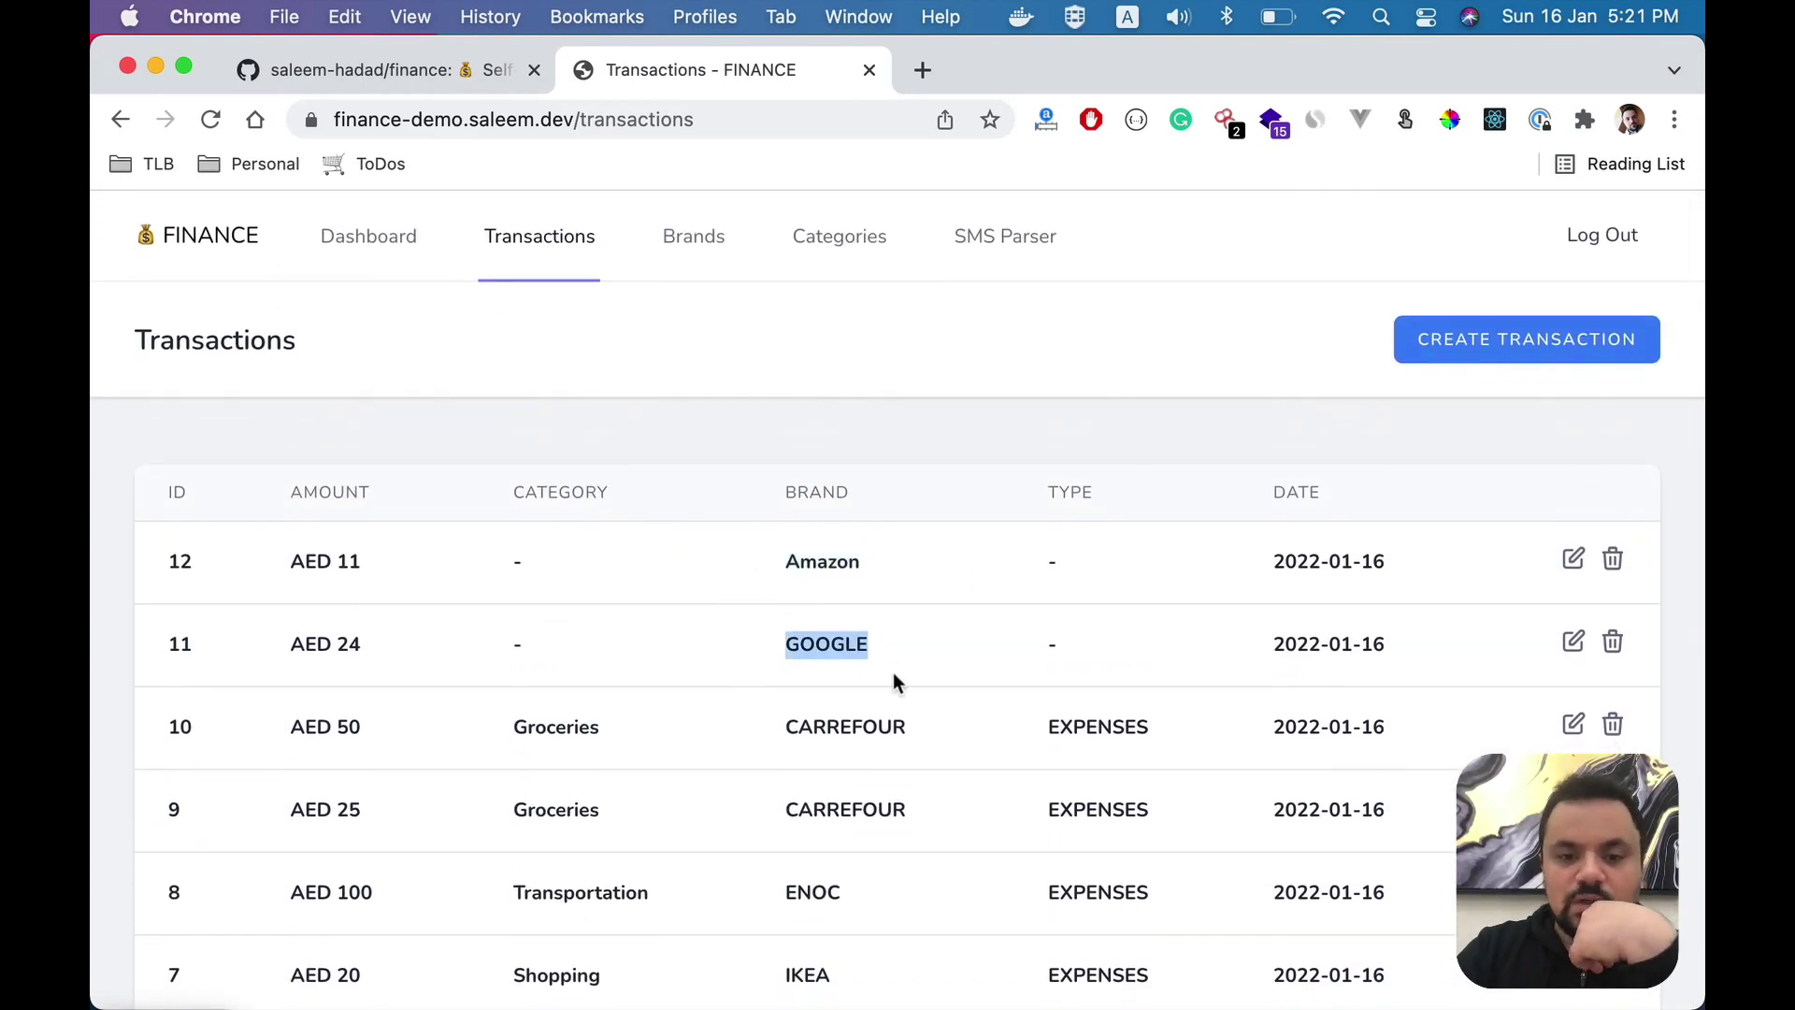
drag(1108, 573, 441, 577)
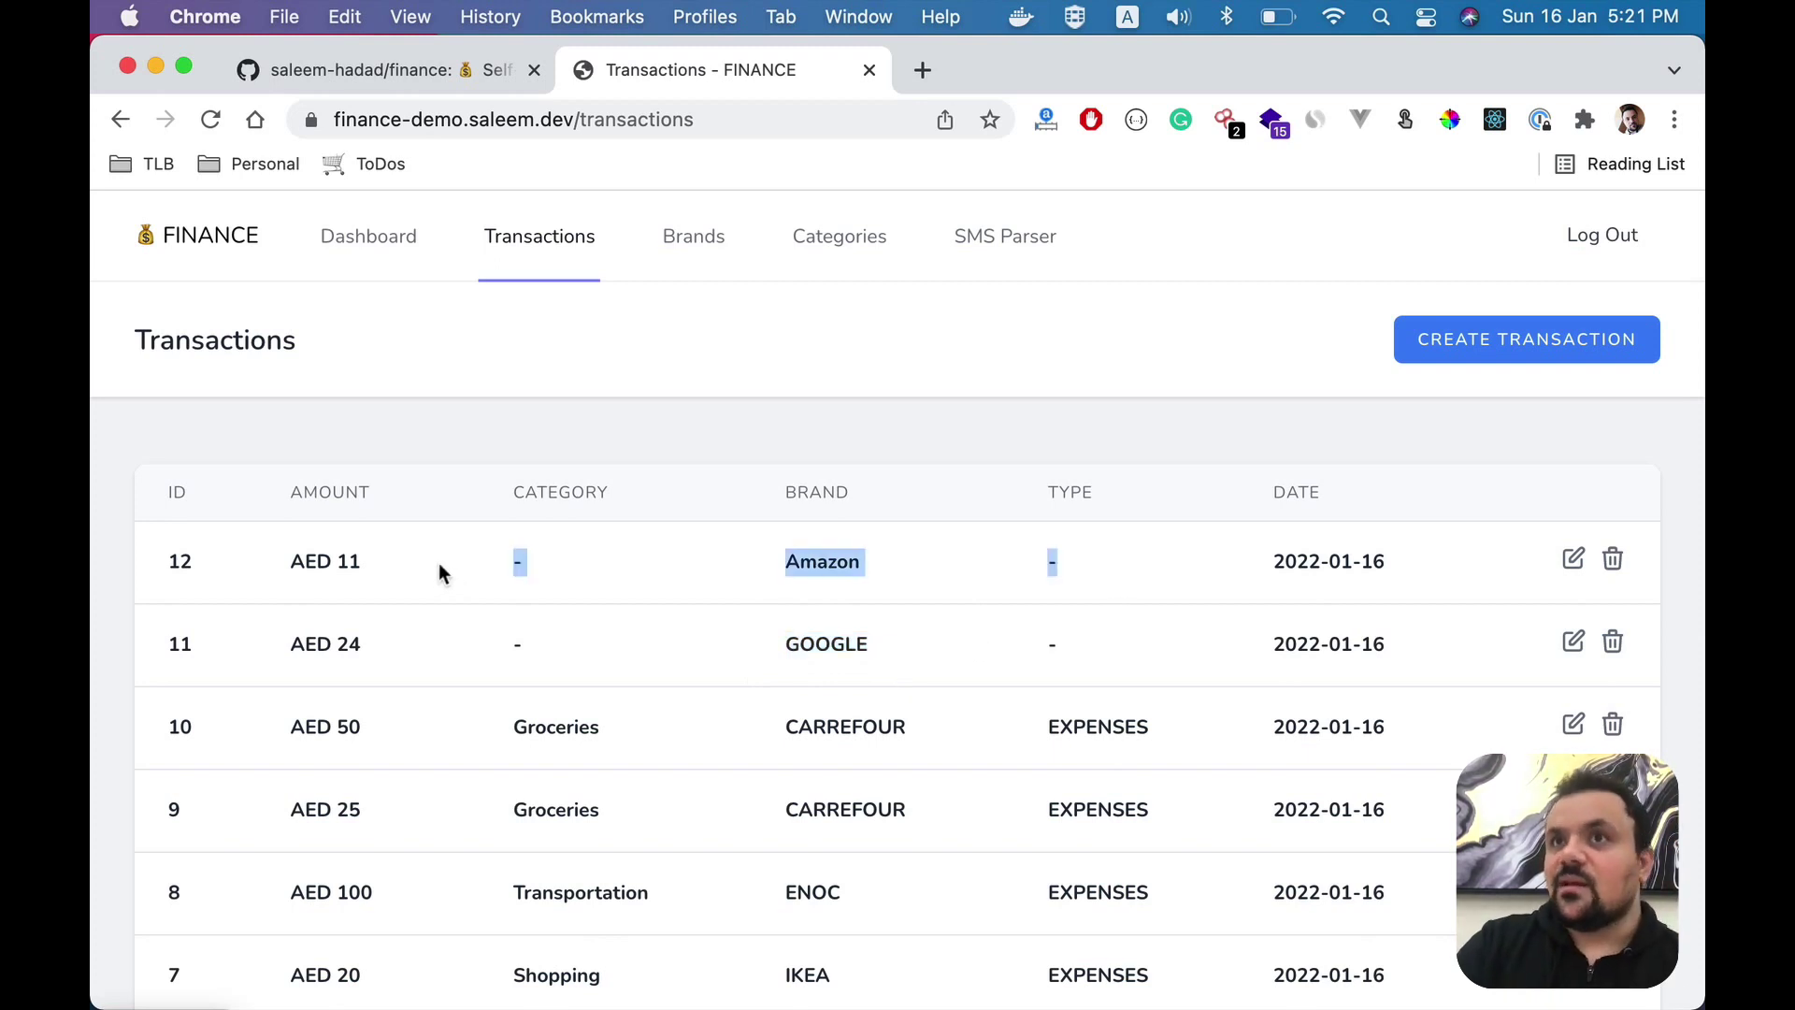
- Open GOOGLE's brand edit panel and look through its Category choices without changing anything
click(691, 261)
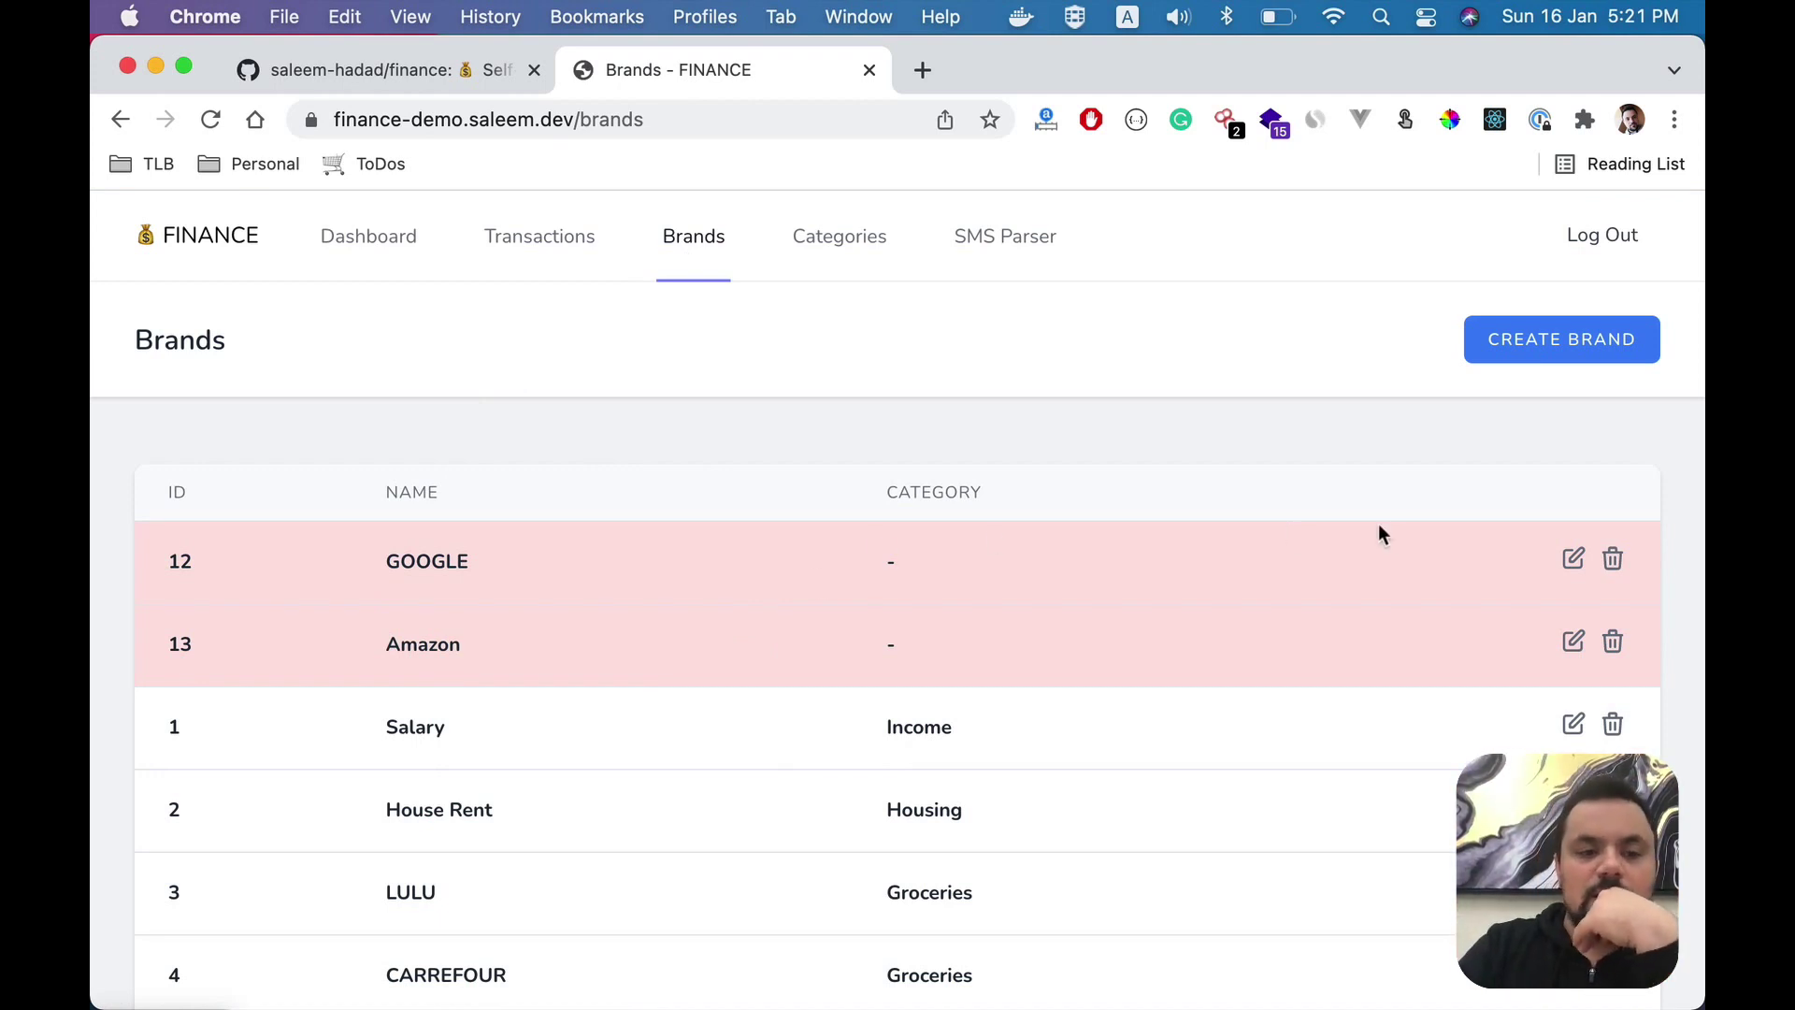
click(1572, 558)
click(1193, 477)
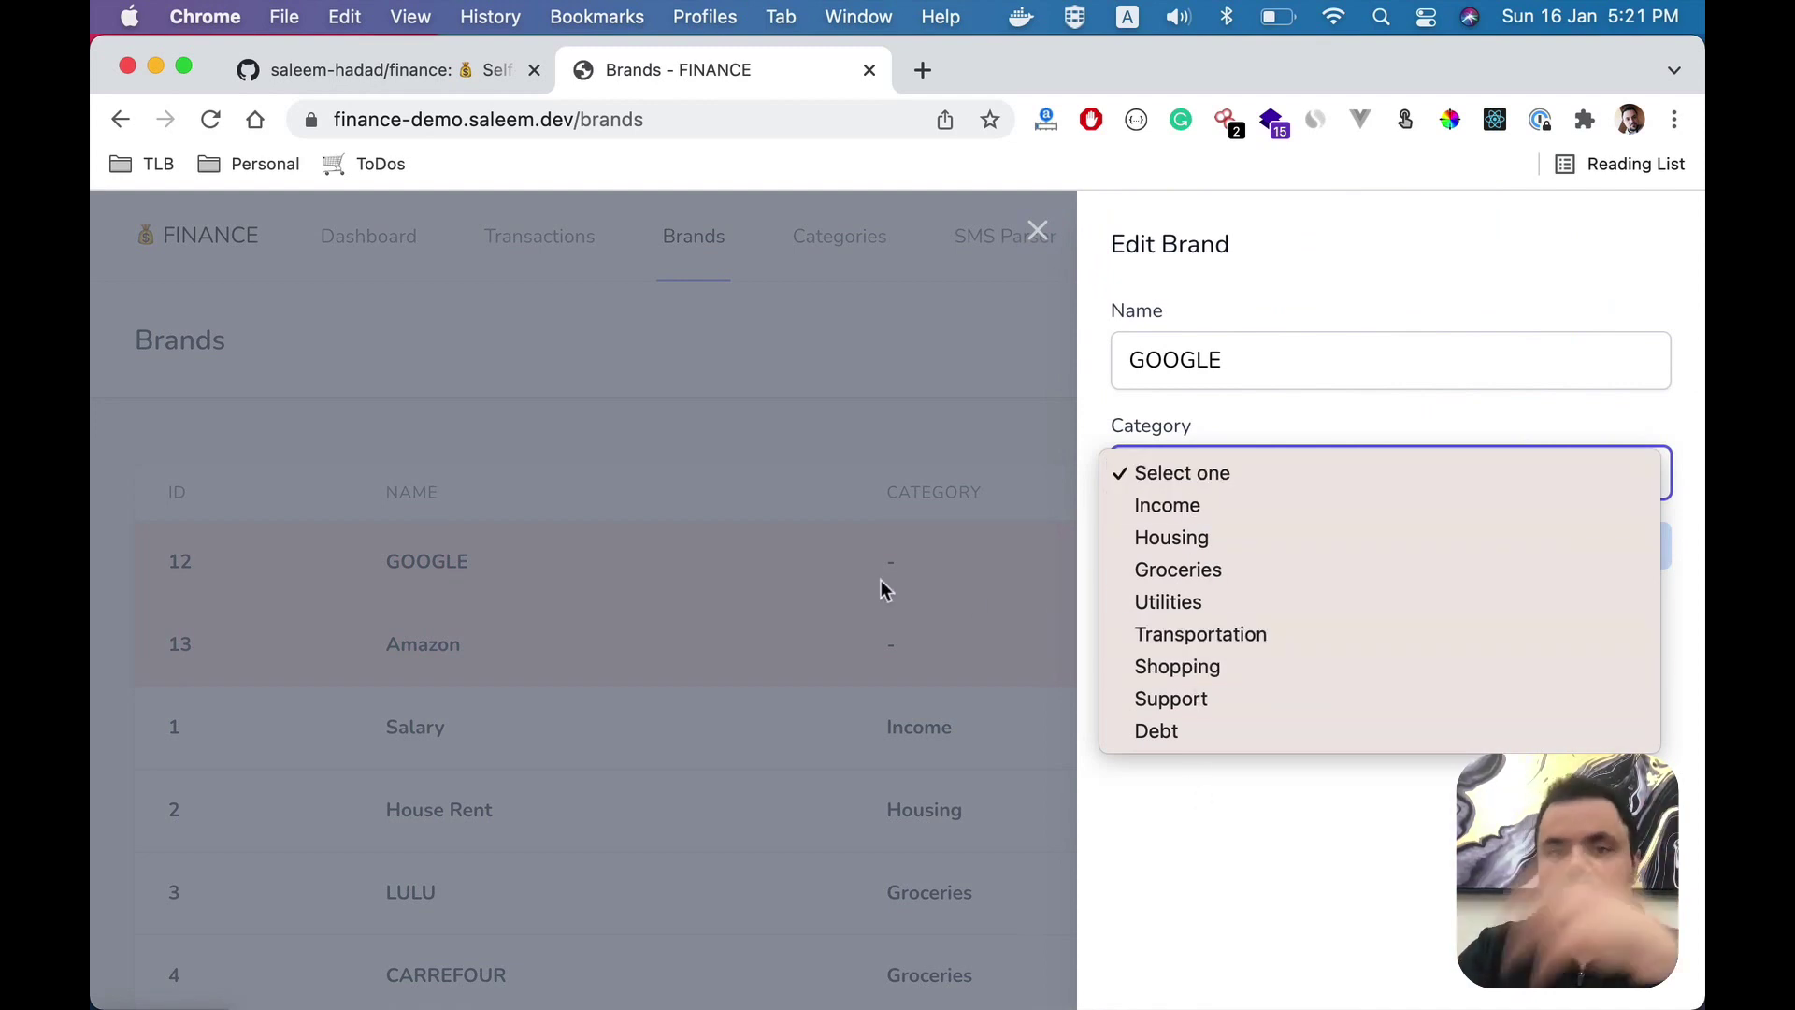
click(880, 581)
click(1198, 477)
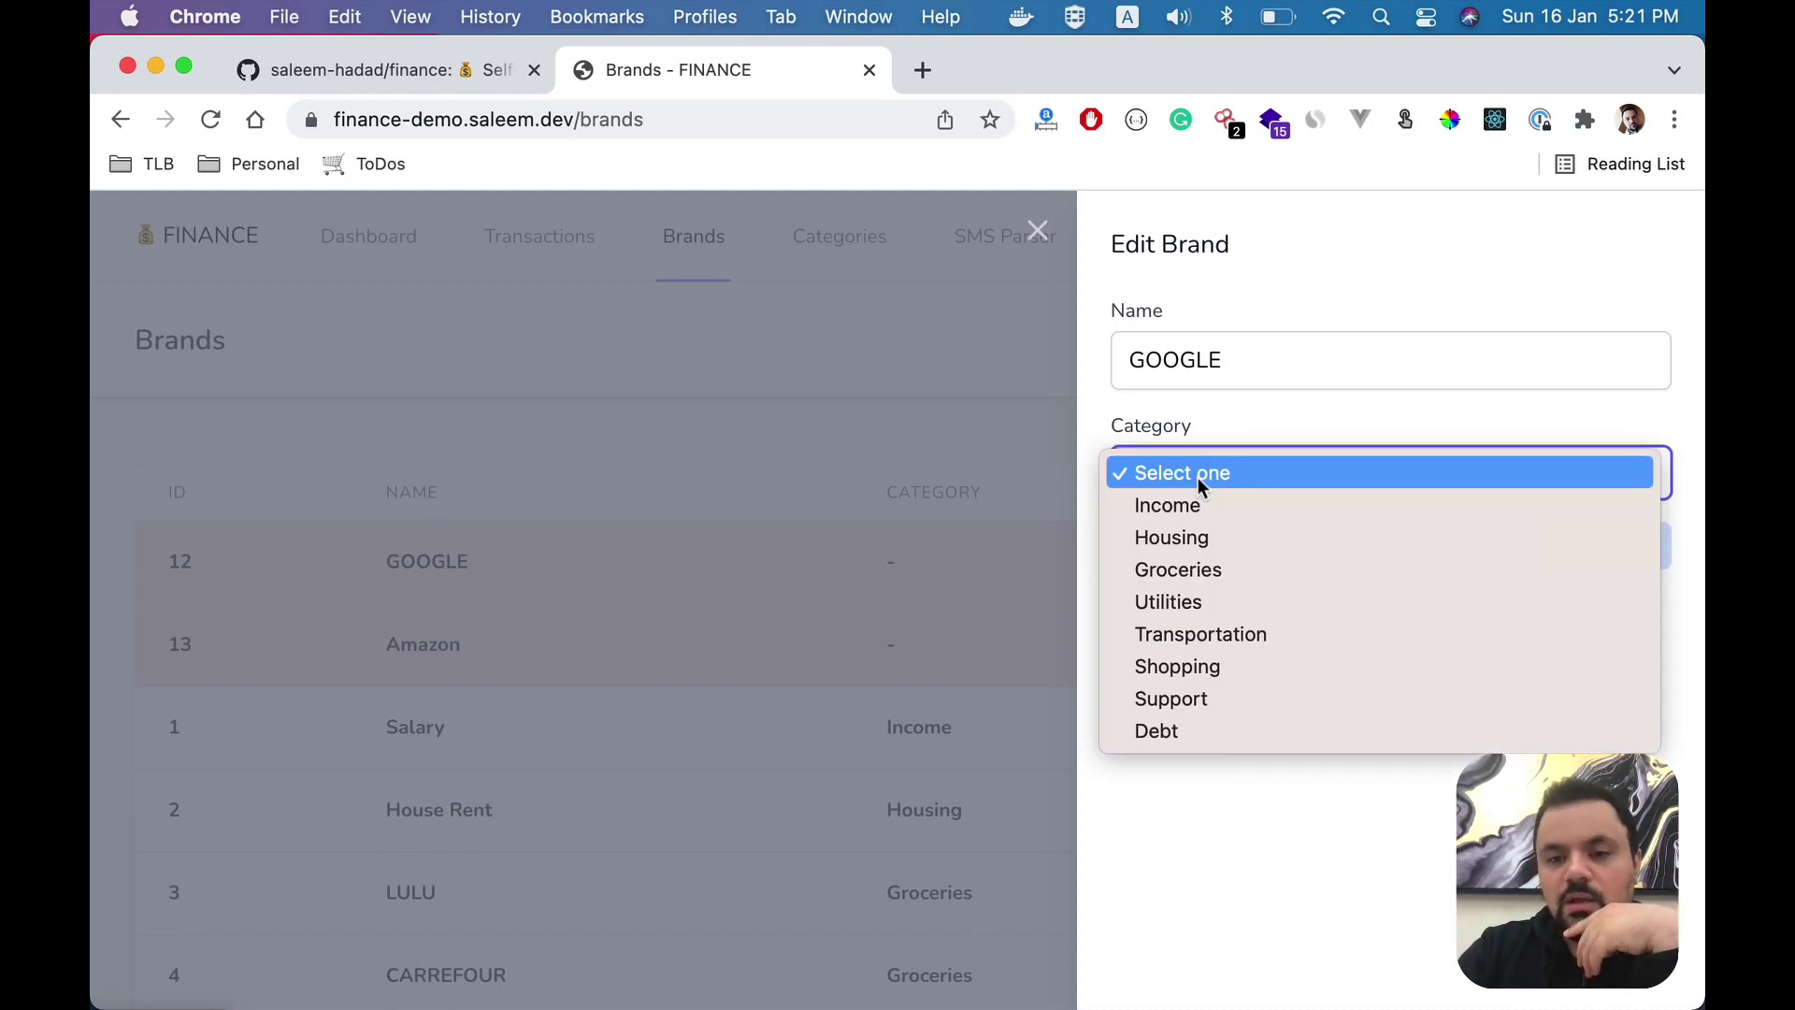
click(1012, 496)
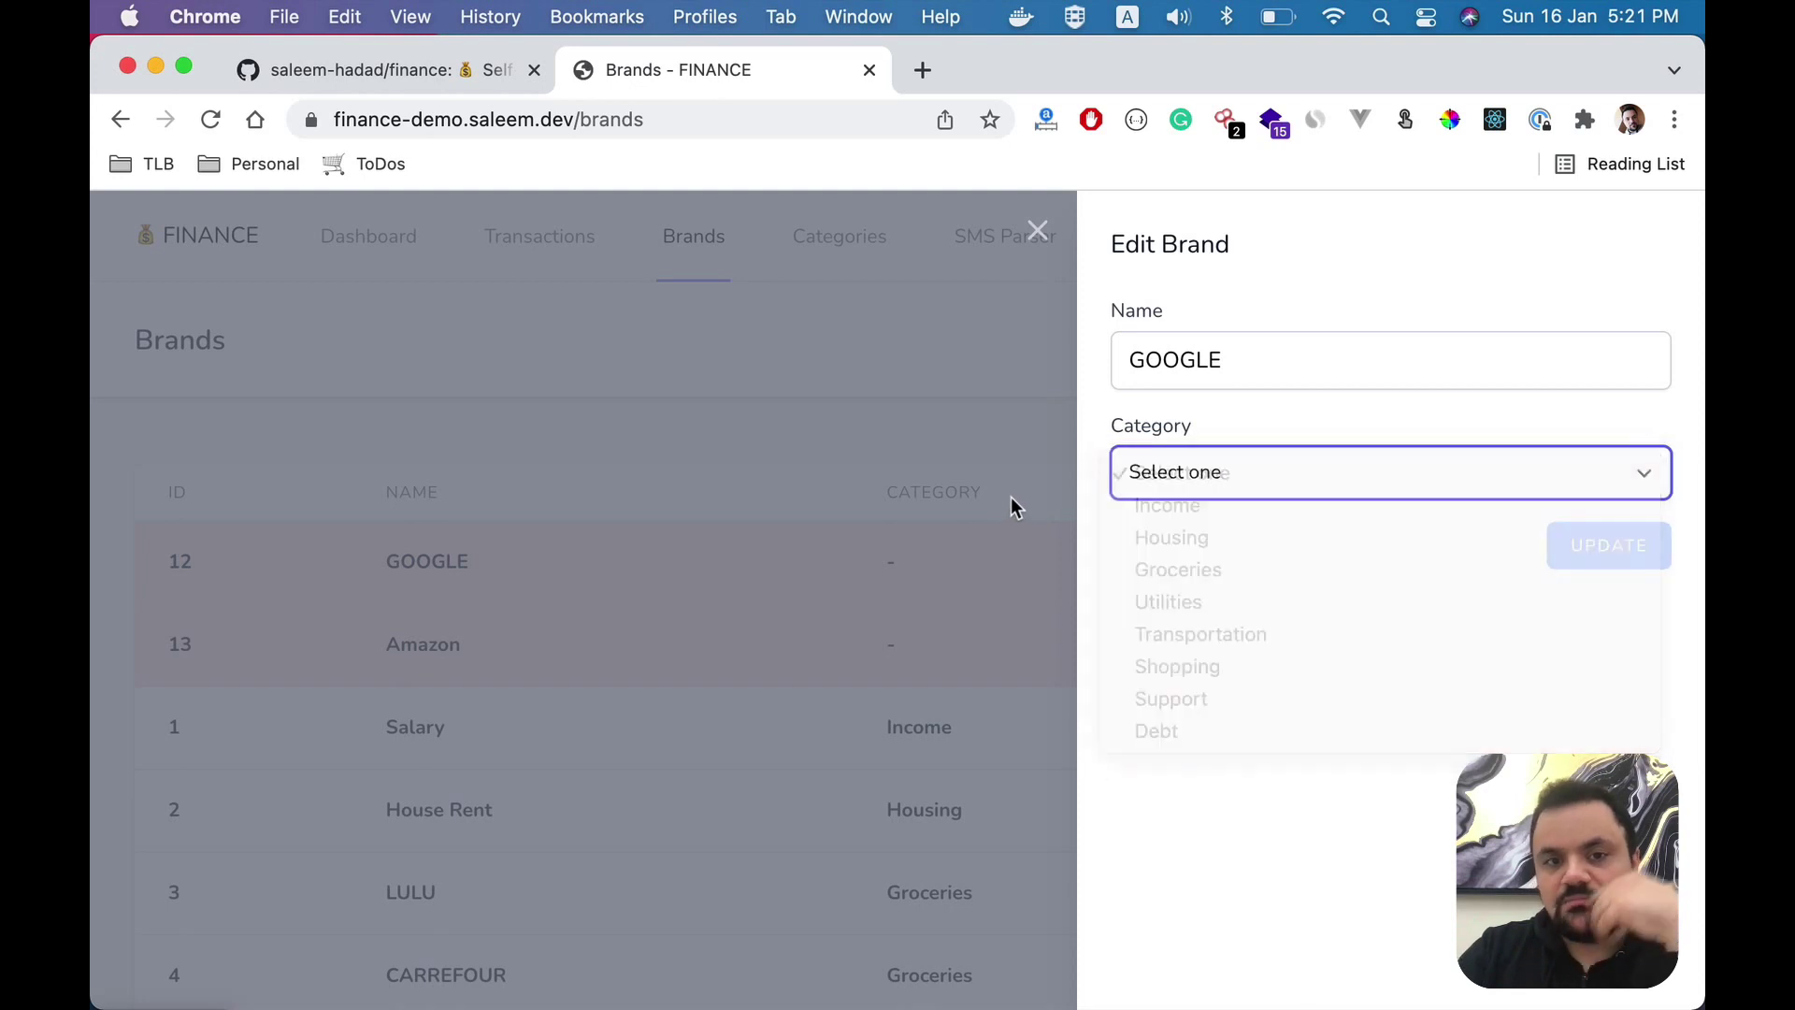
click(1012, 497)
- Create an EXPENSES category named 'Internet Subscriptions', correcting the capital S
click(866, 257)
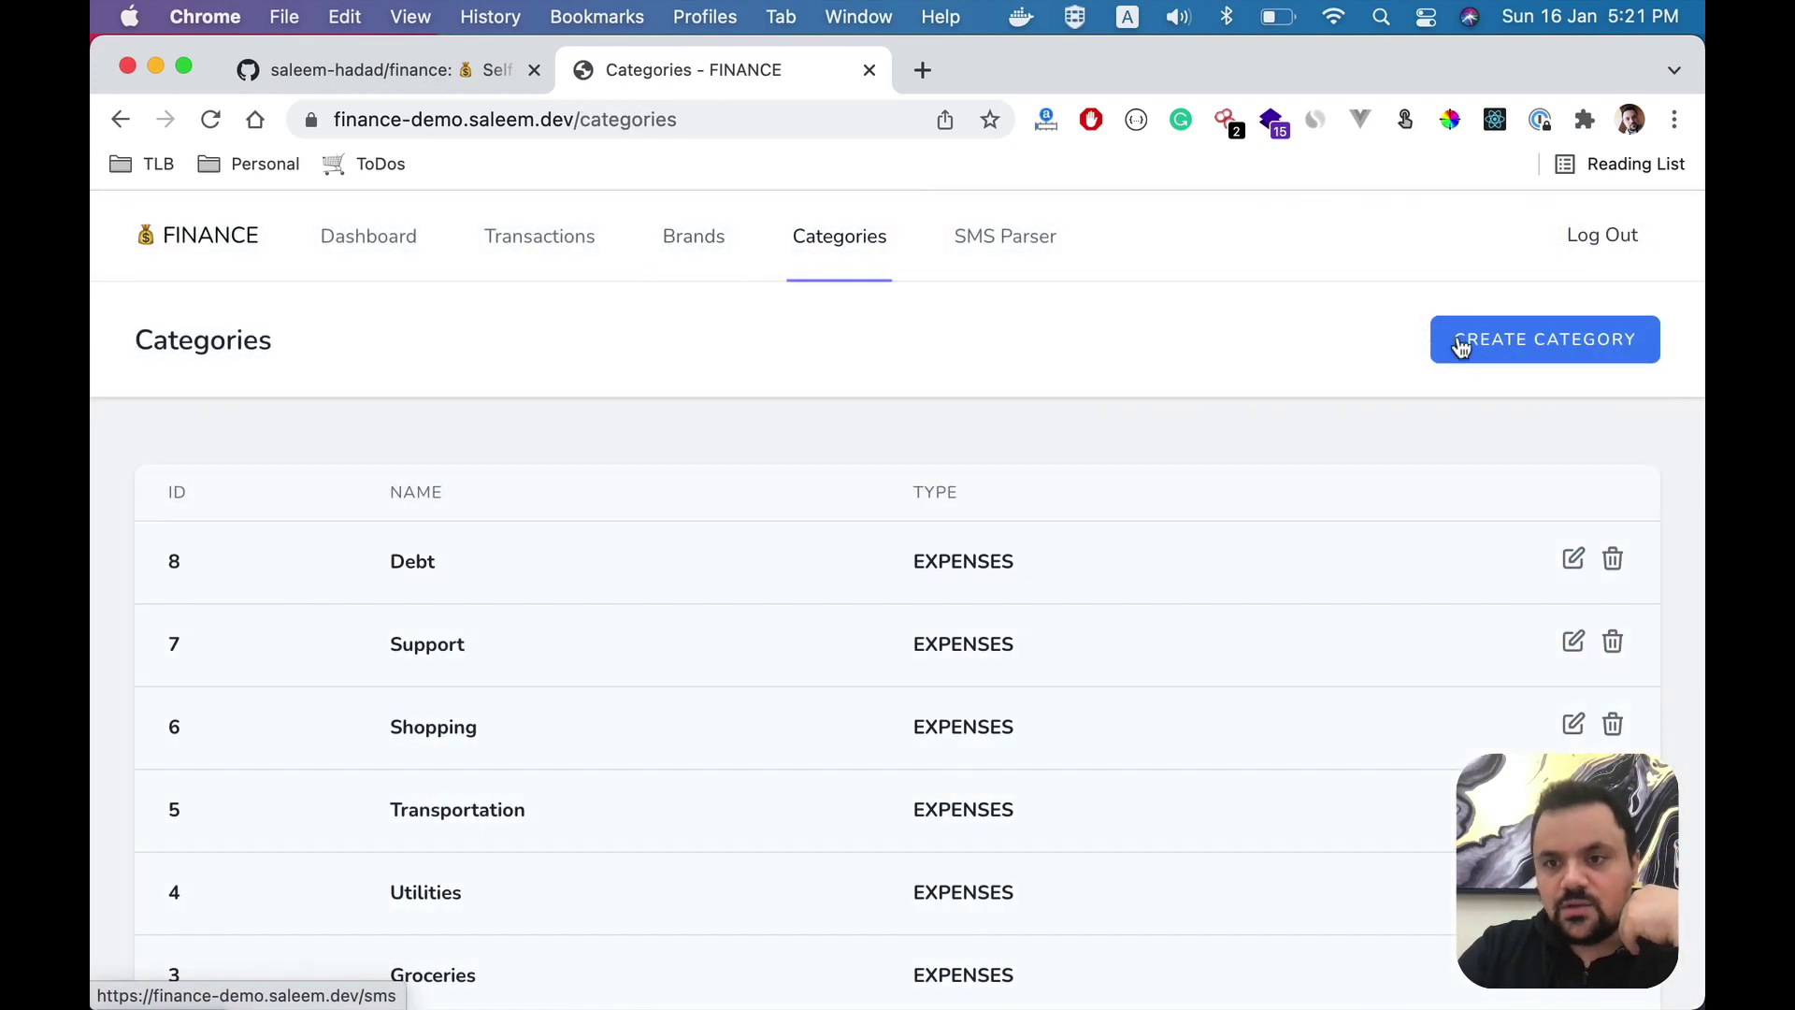
click(1464, 341)
click(1216, 365)
text(Inter)
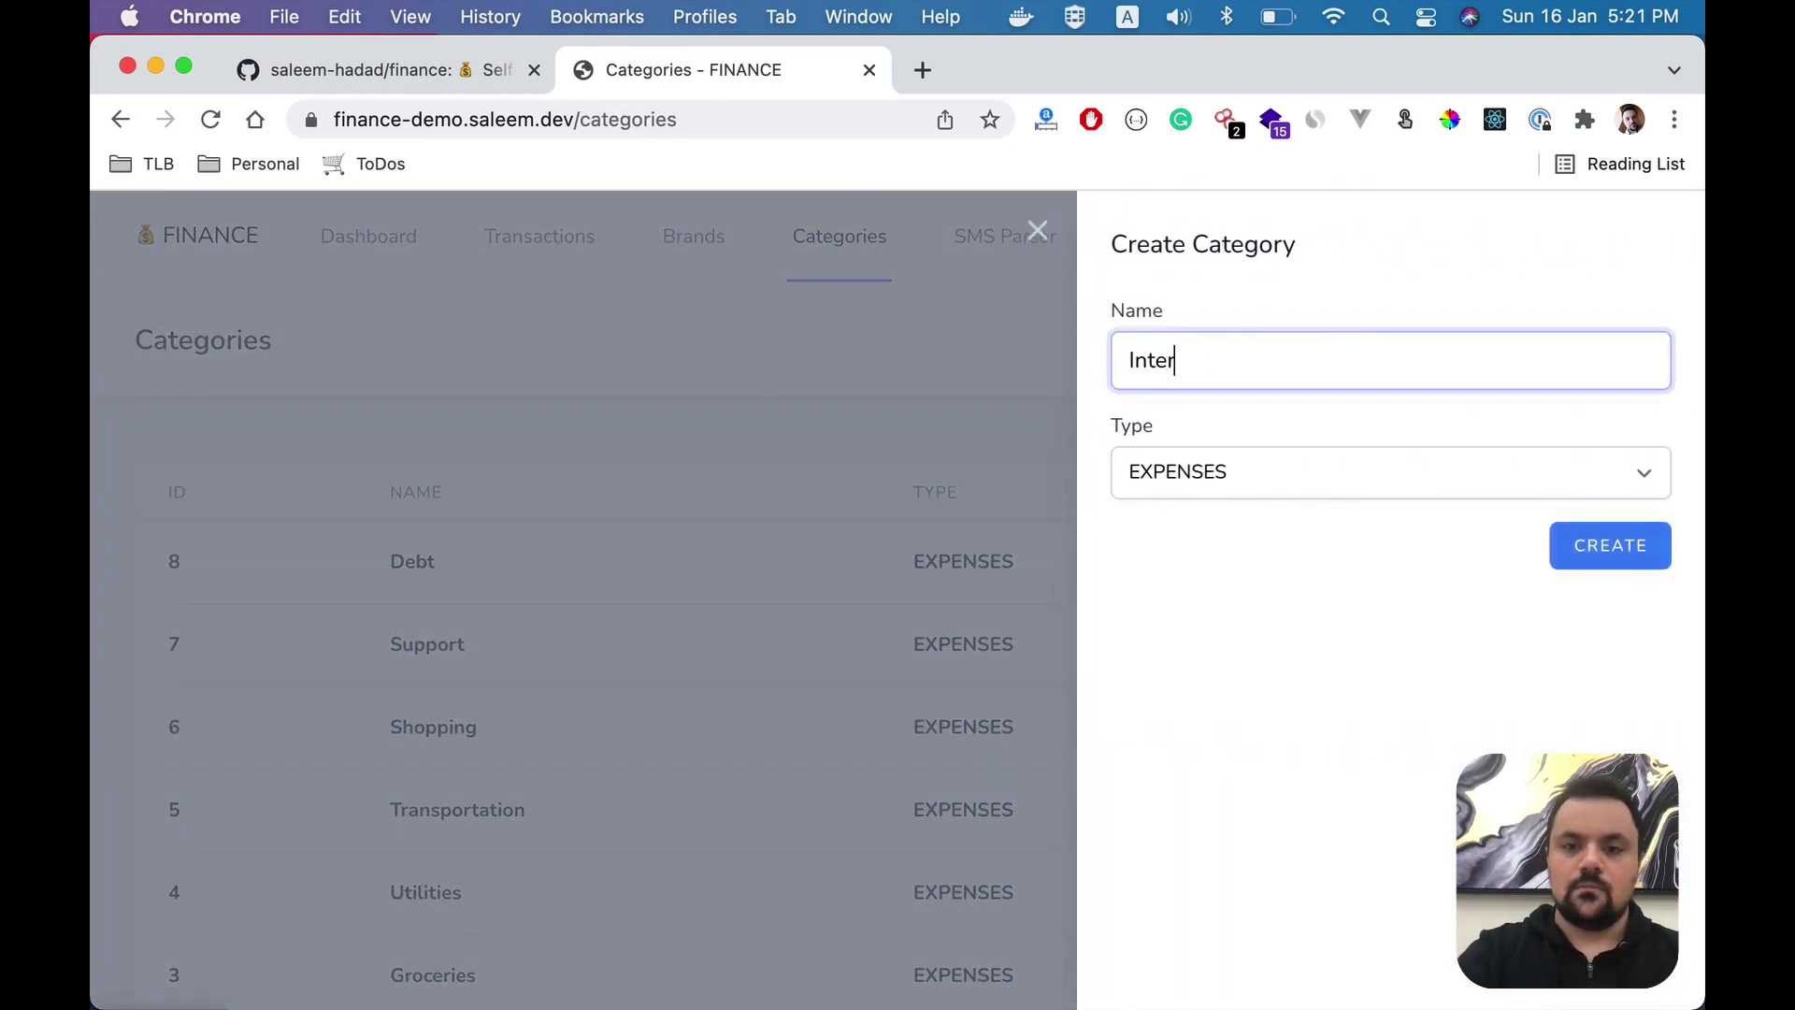
text(net sub)
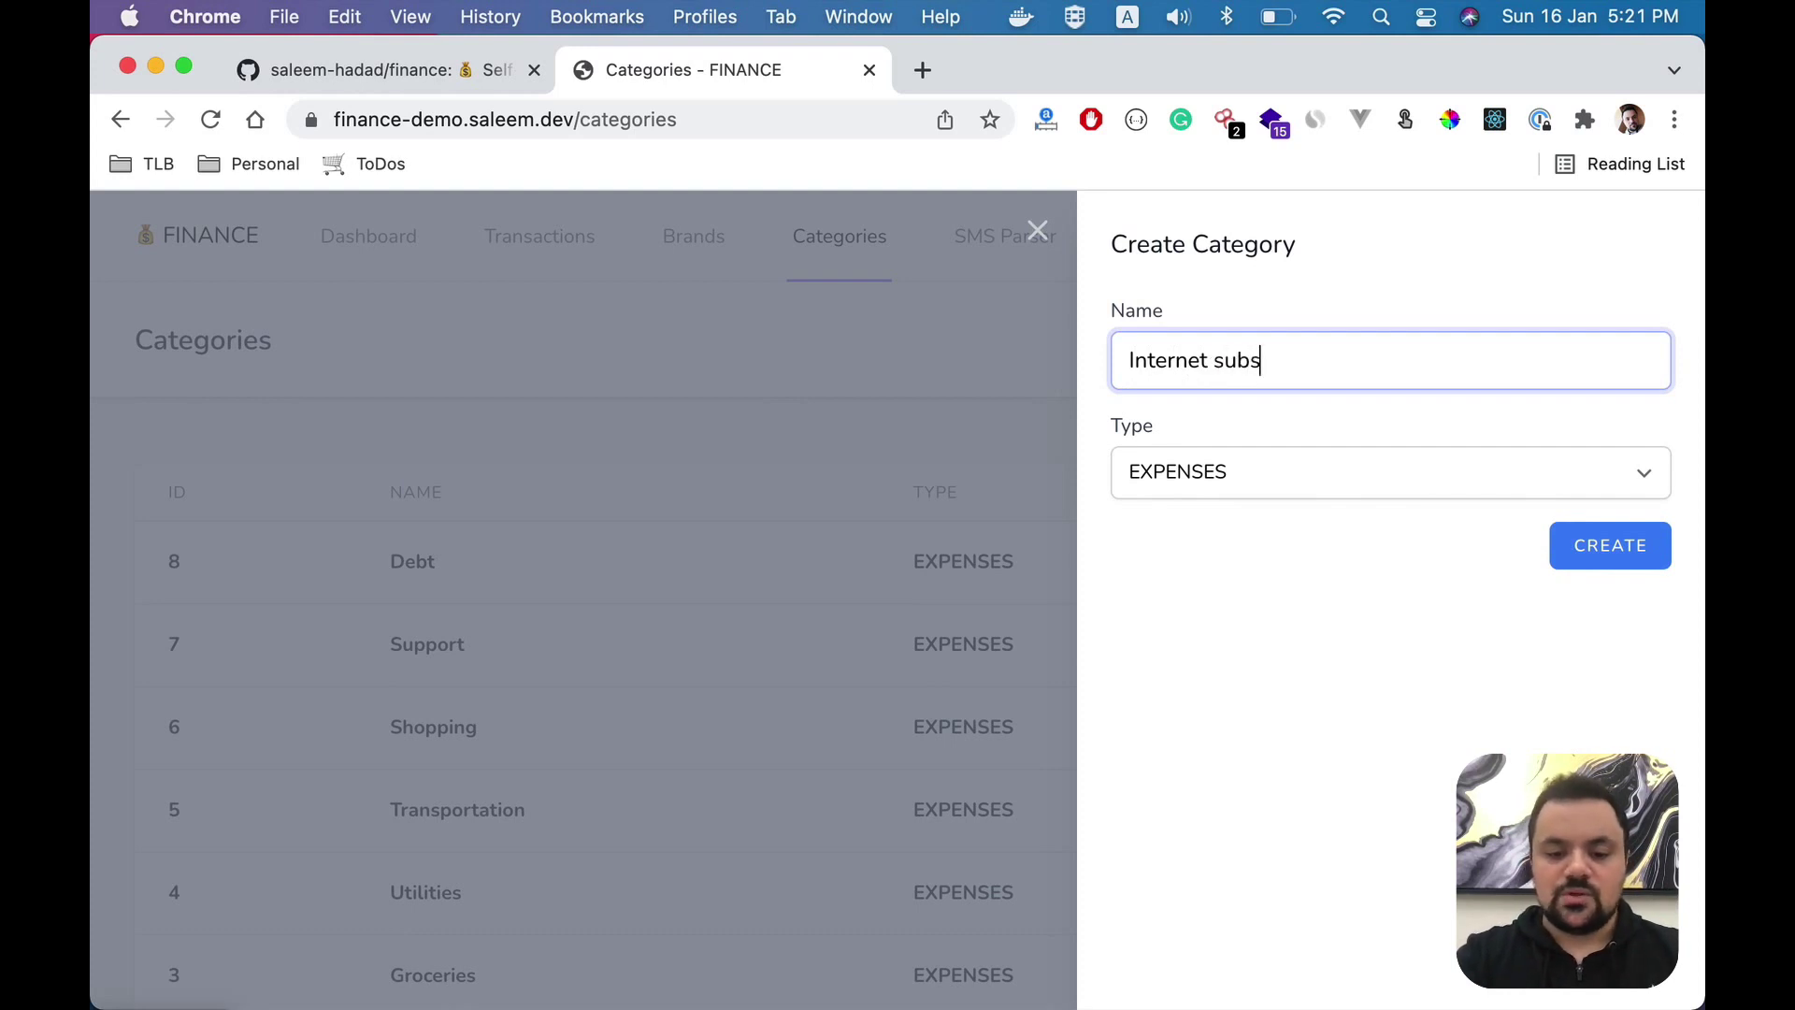
text(scription)
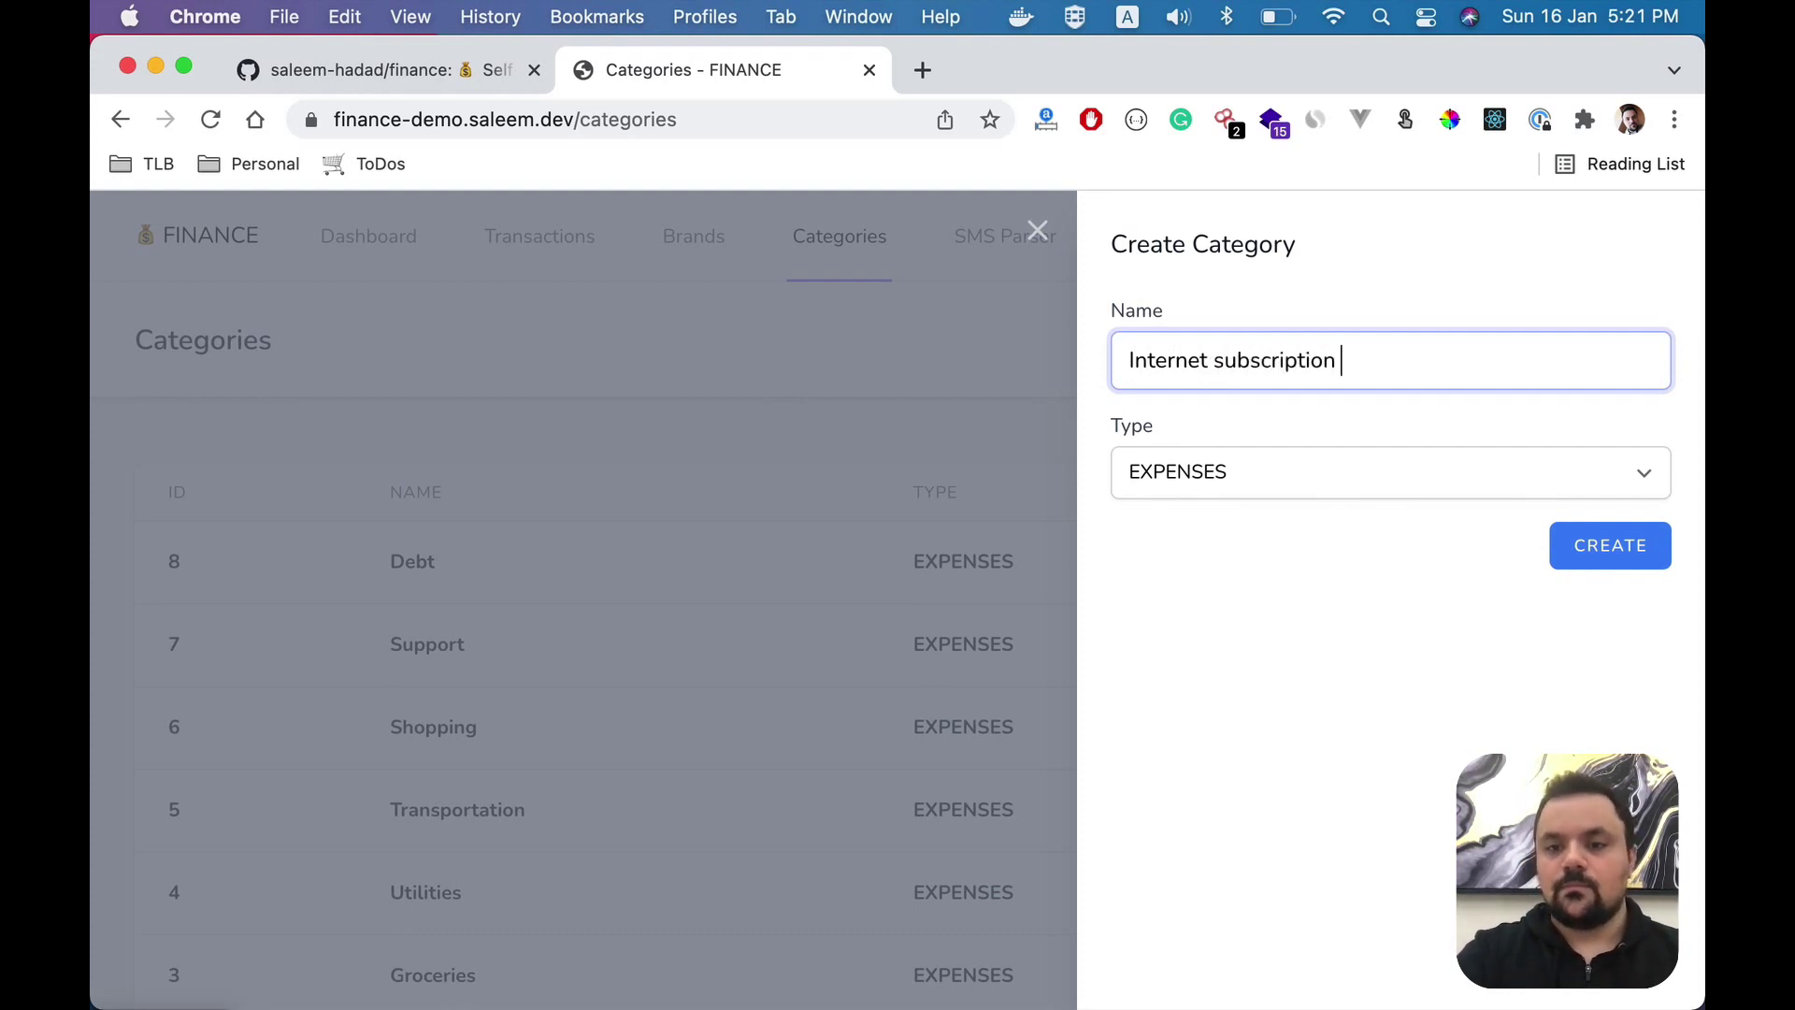
drag(1213, 361, 1226, 361)
text(S)
click(1567, 475)
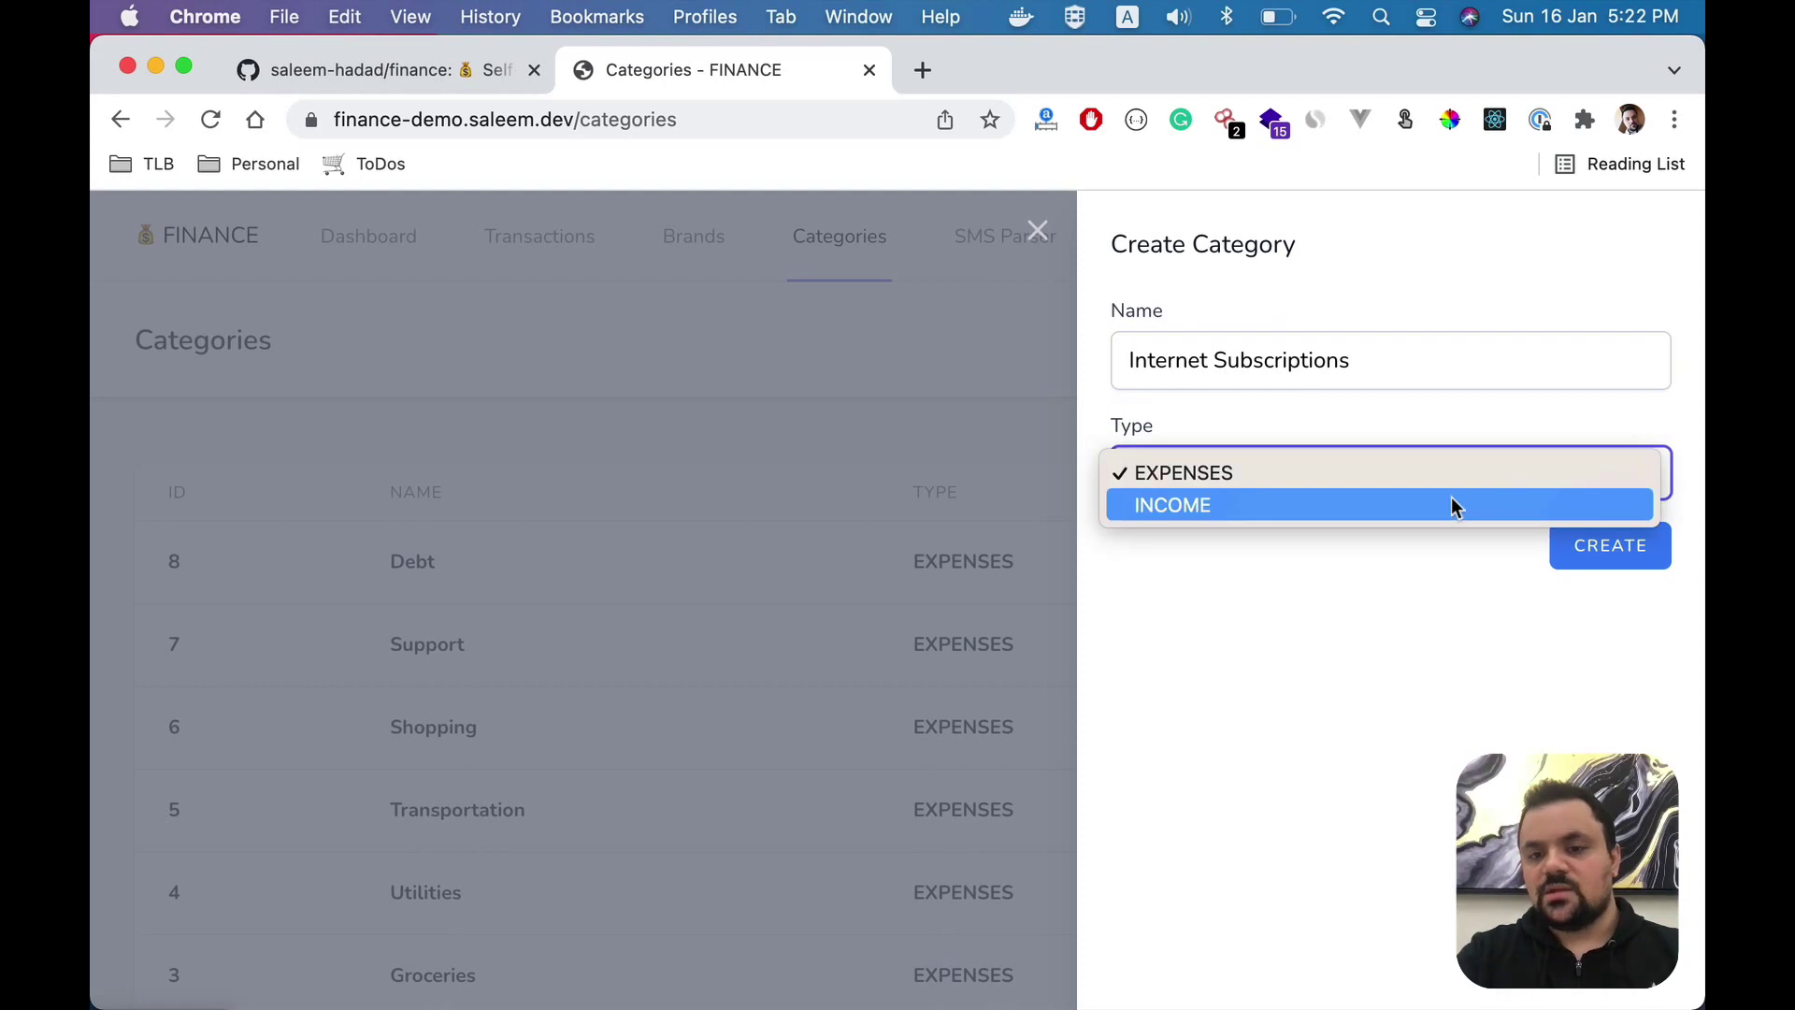
click(1457, 480)
click(1603, 545)
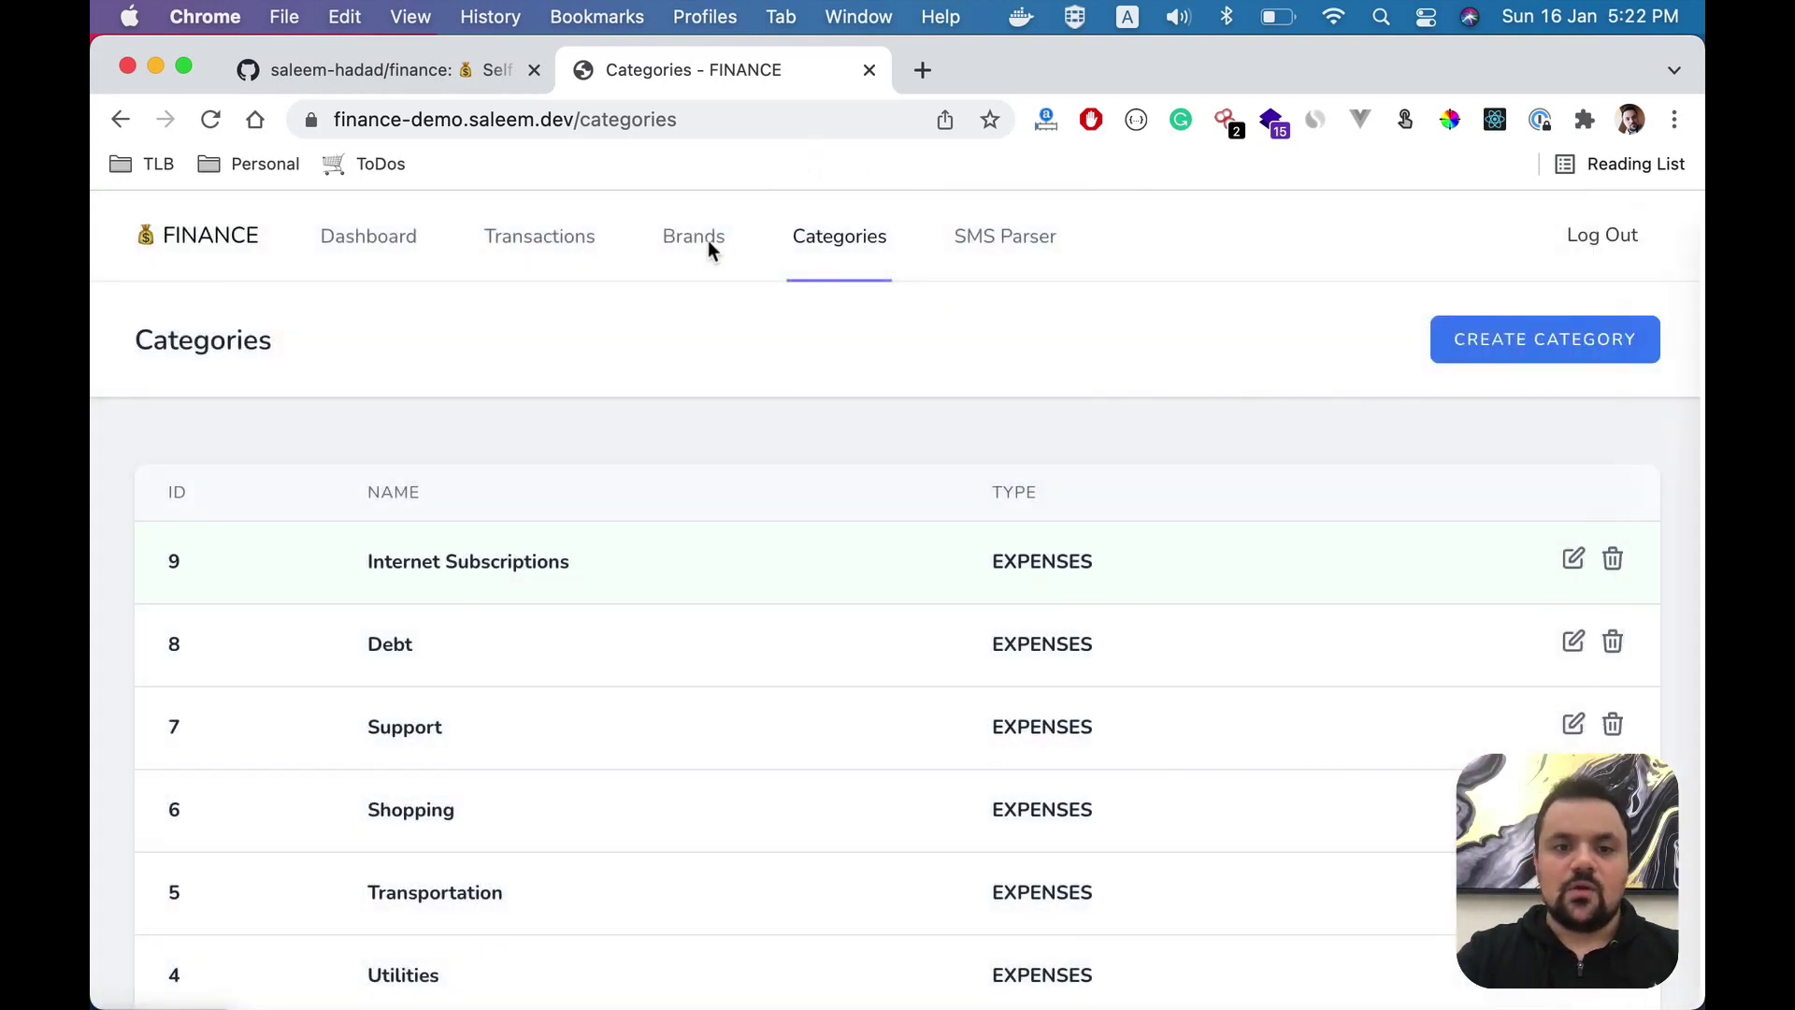
- Assign the GOOGLE brand to the Internet Subscriptions category
click(711, 252)
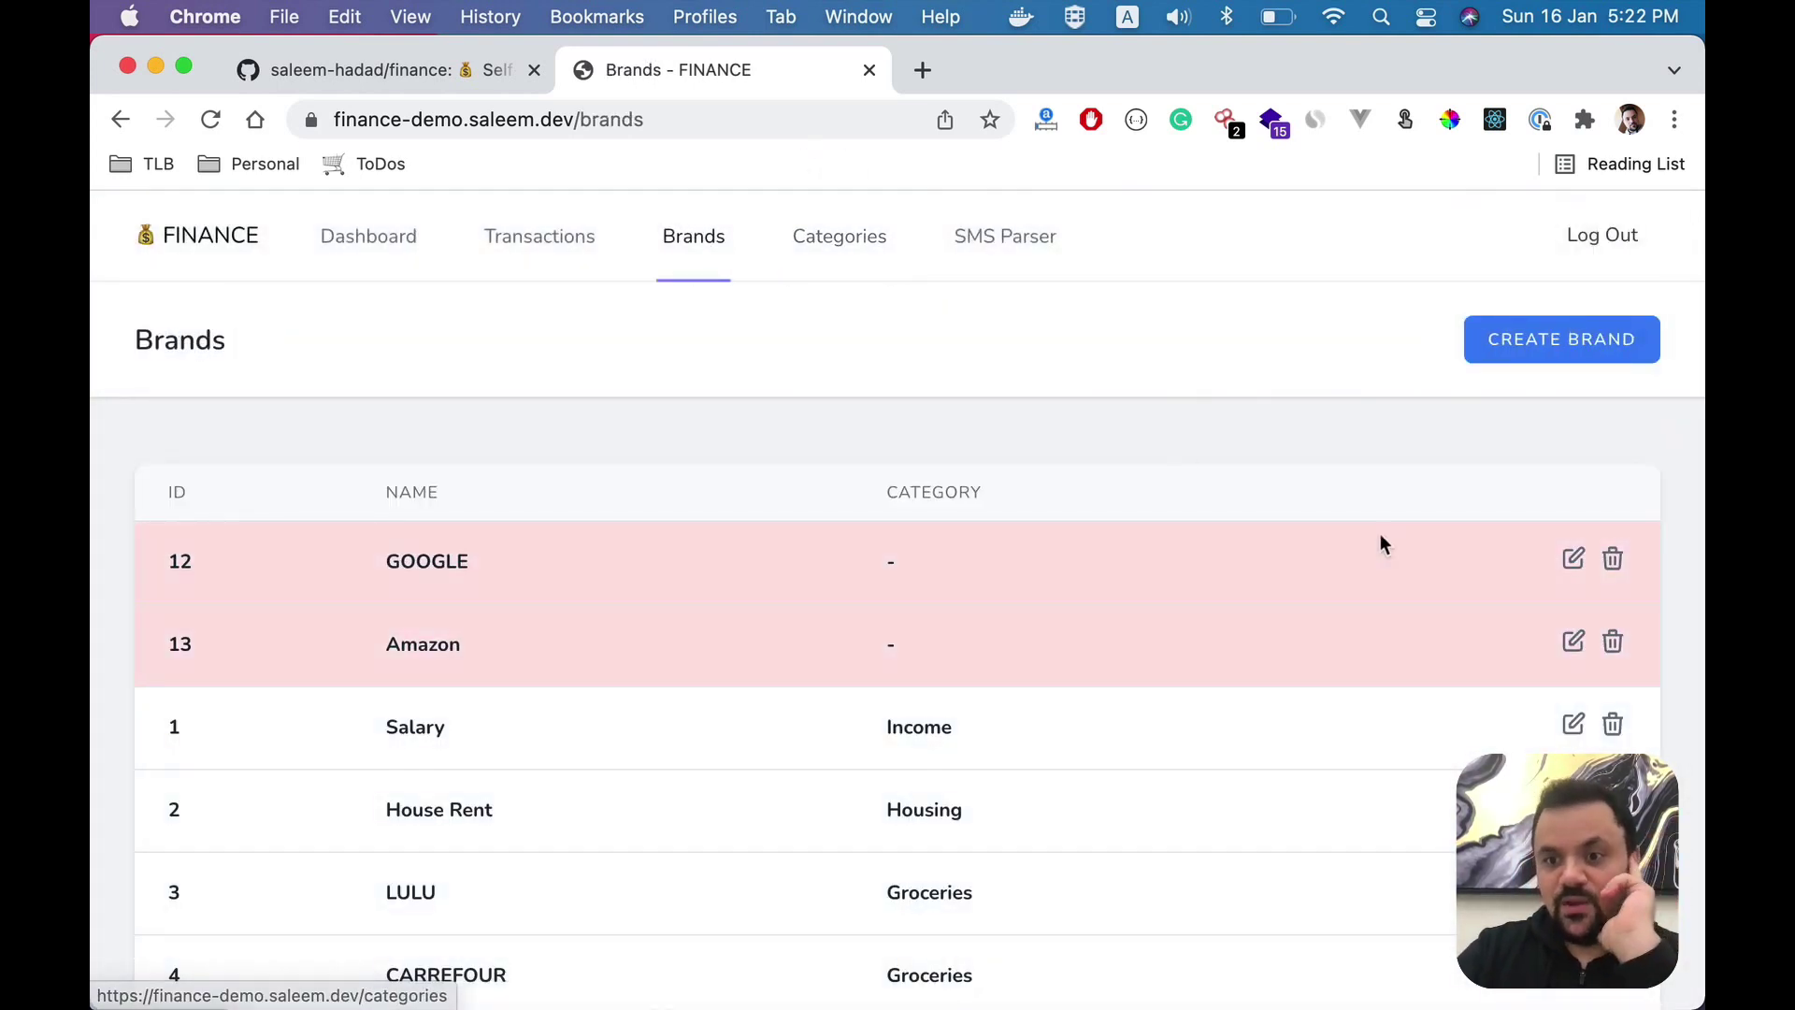
click(1574, 560)
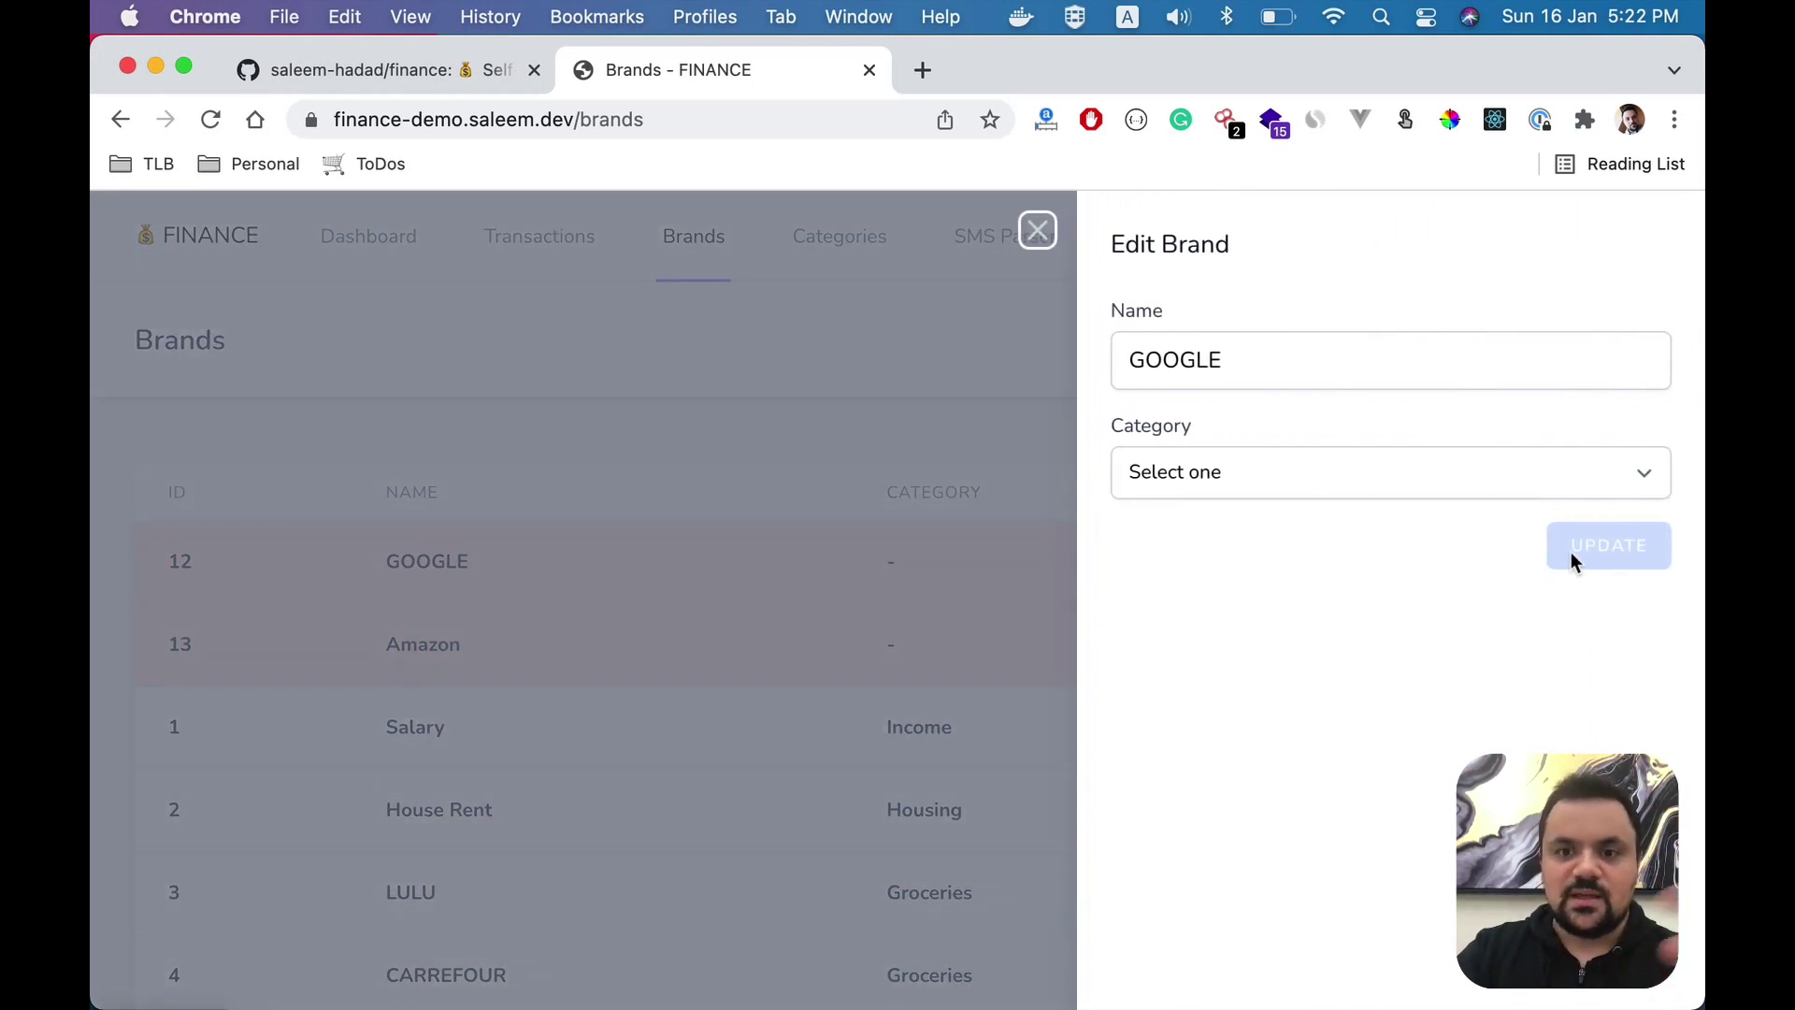
click(1406, 488)
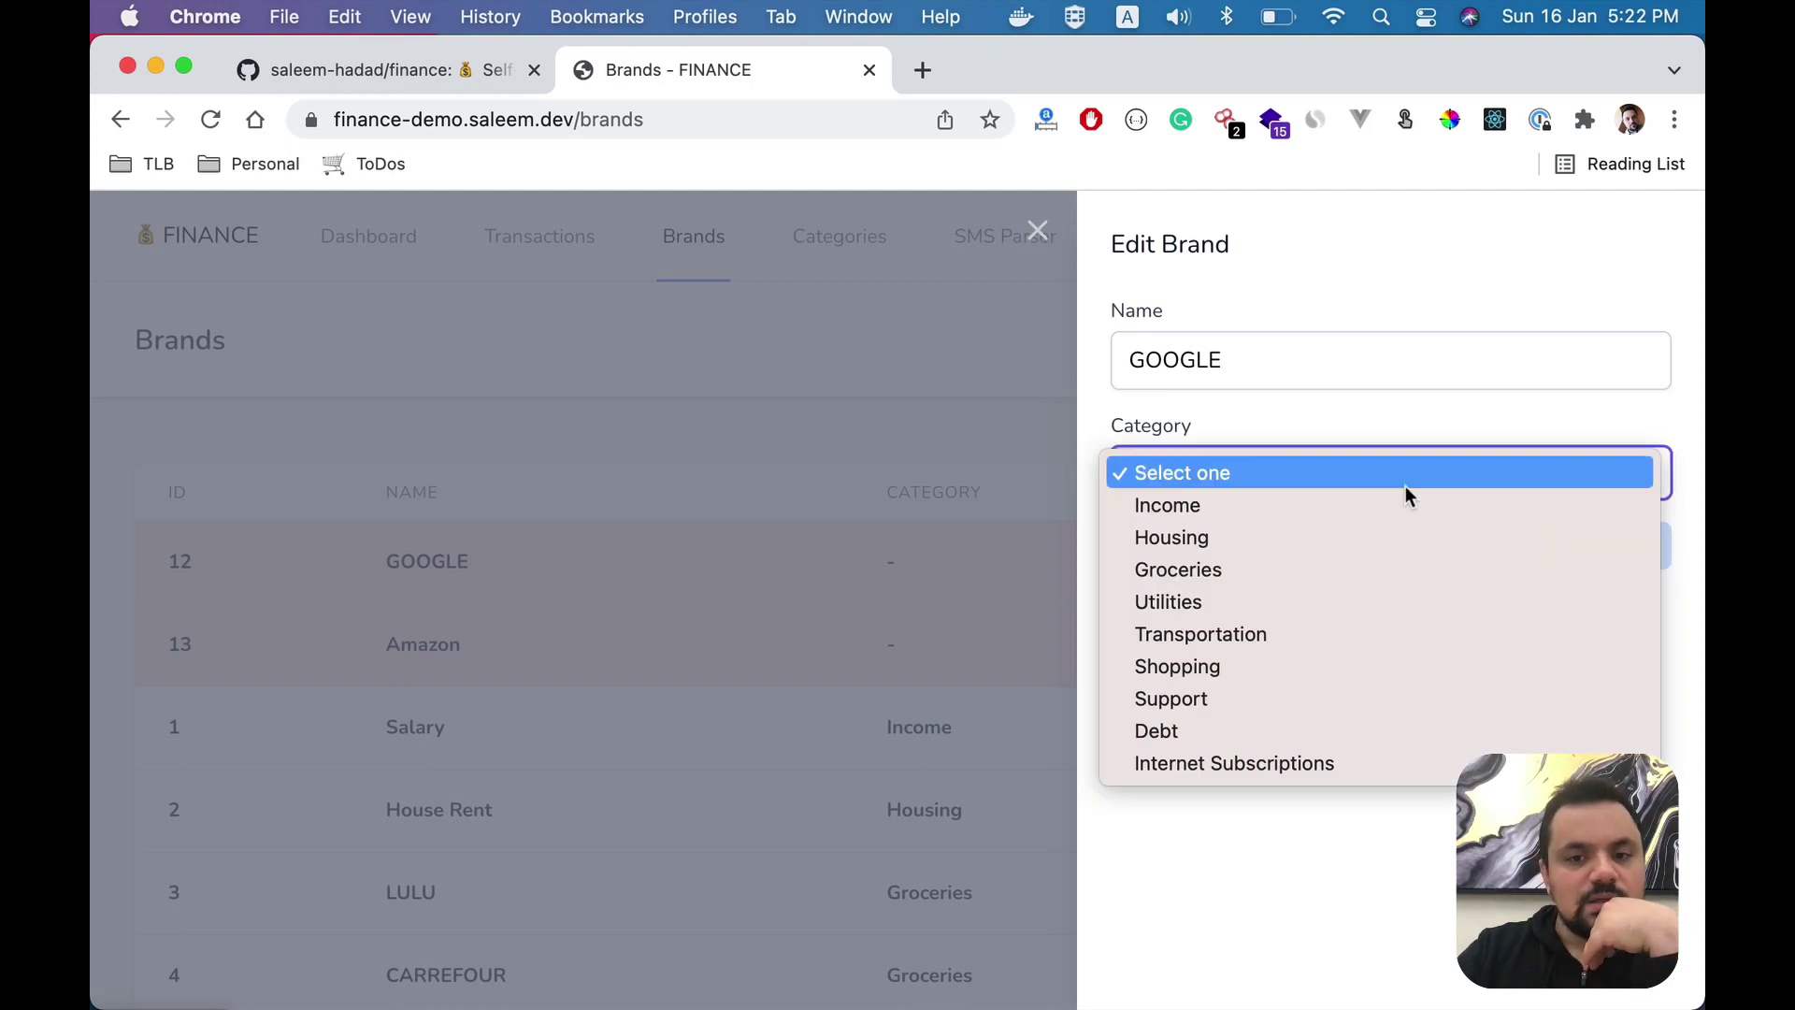
click(1304, 765)
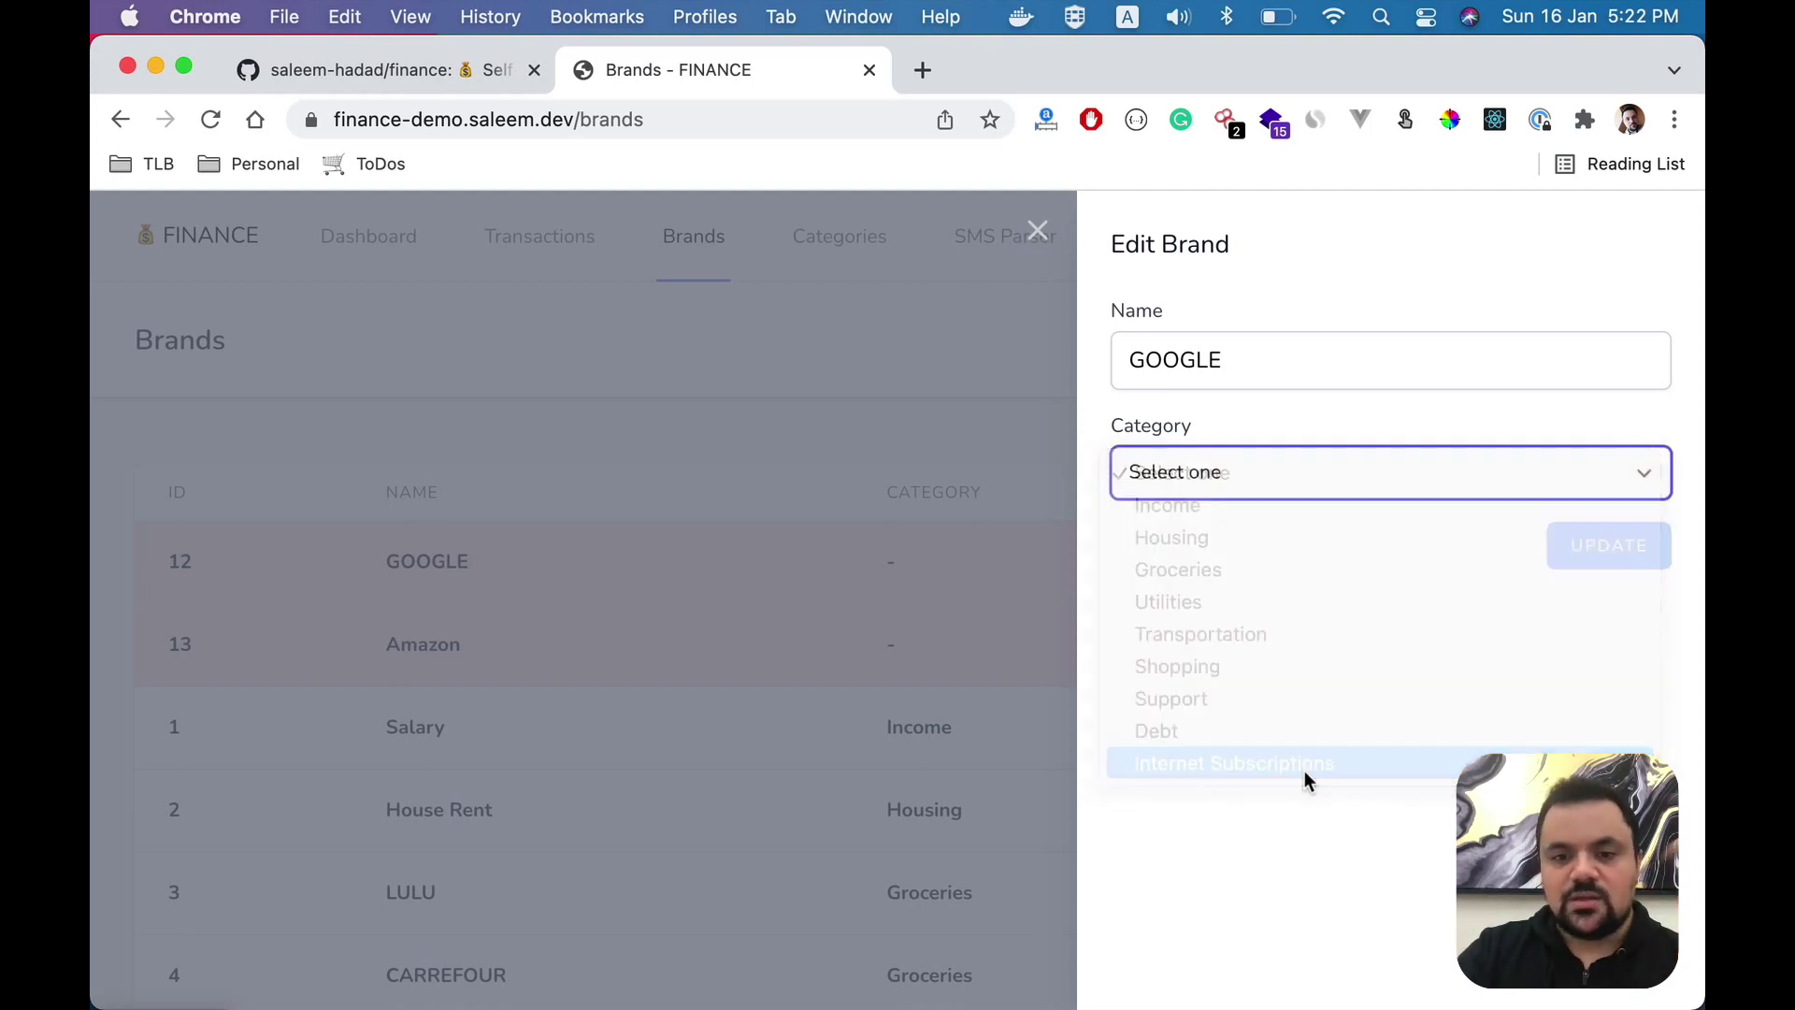
click(1560, 559)
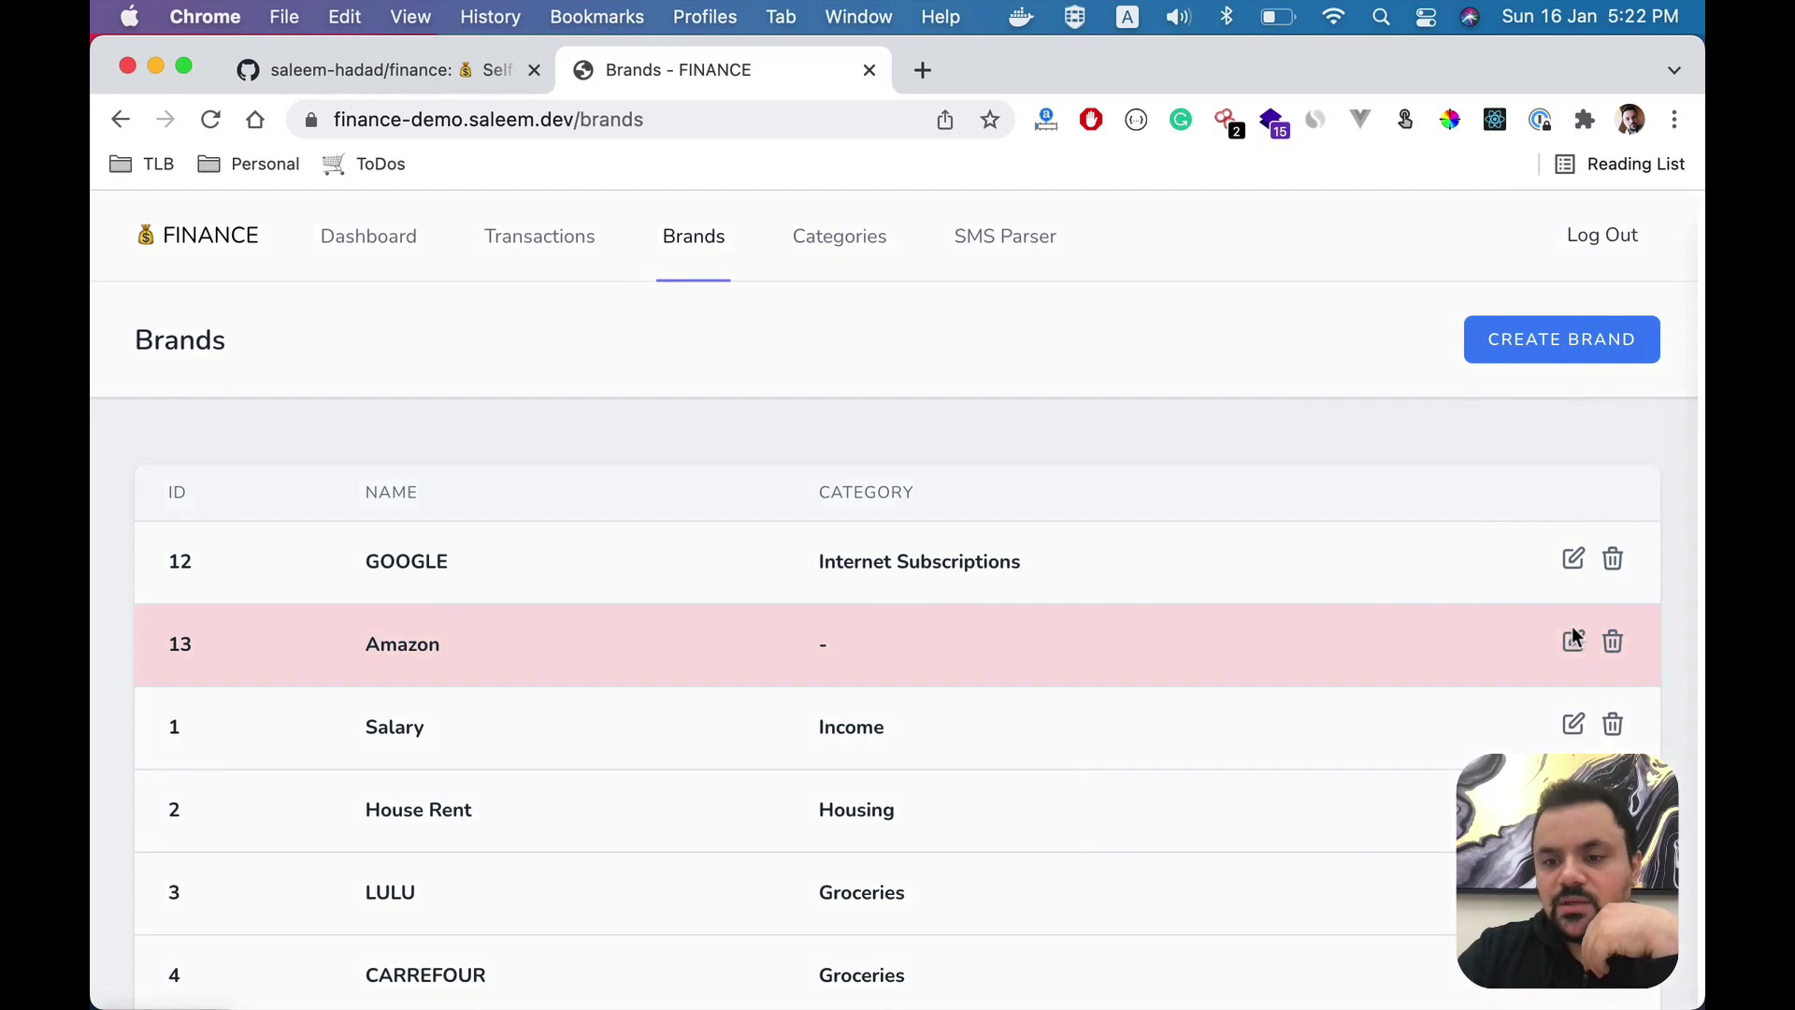
- Assign the Amazon brand to the Shopping category
click(1571, 645)
click(1406, 488)
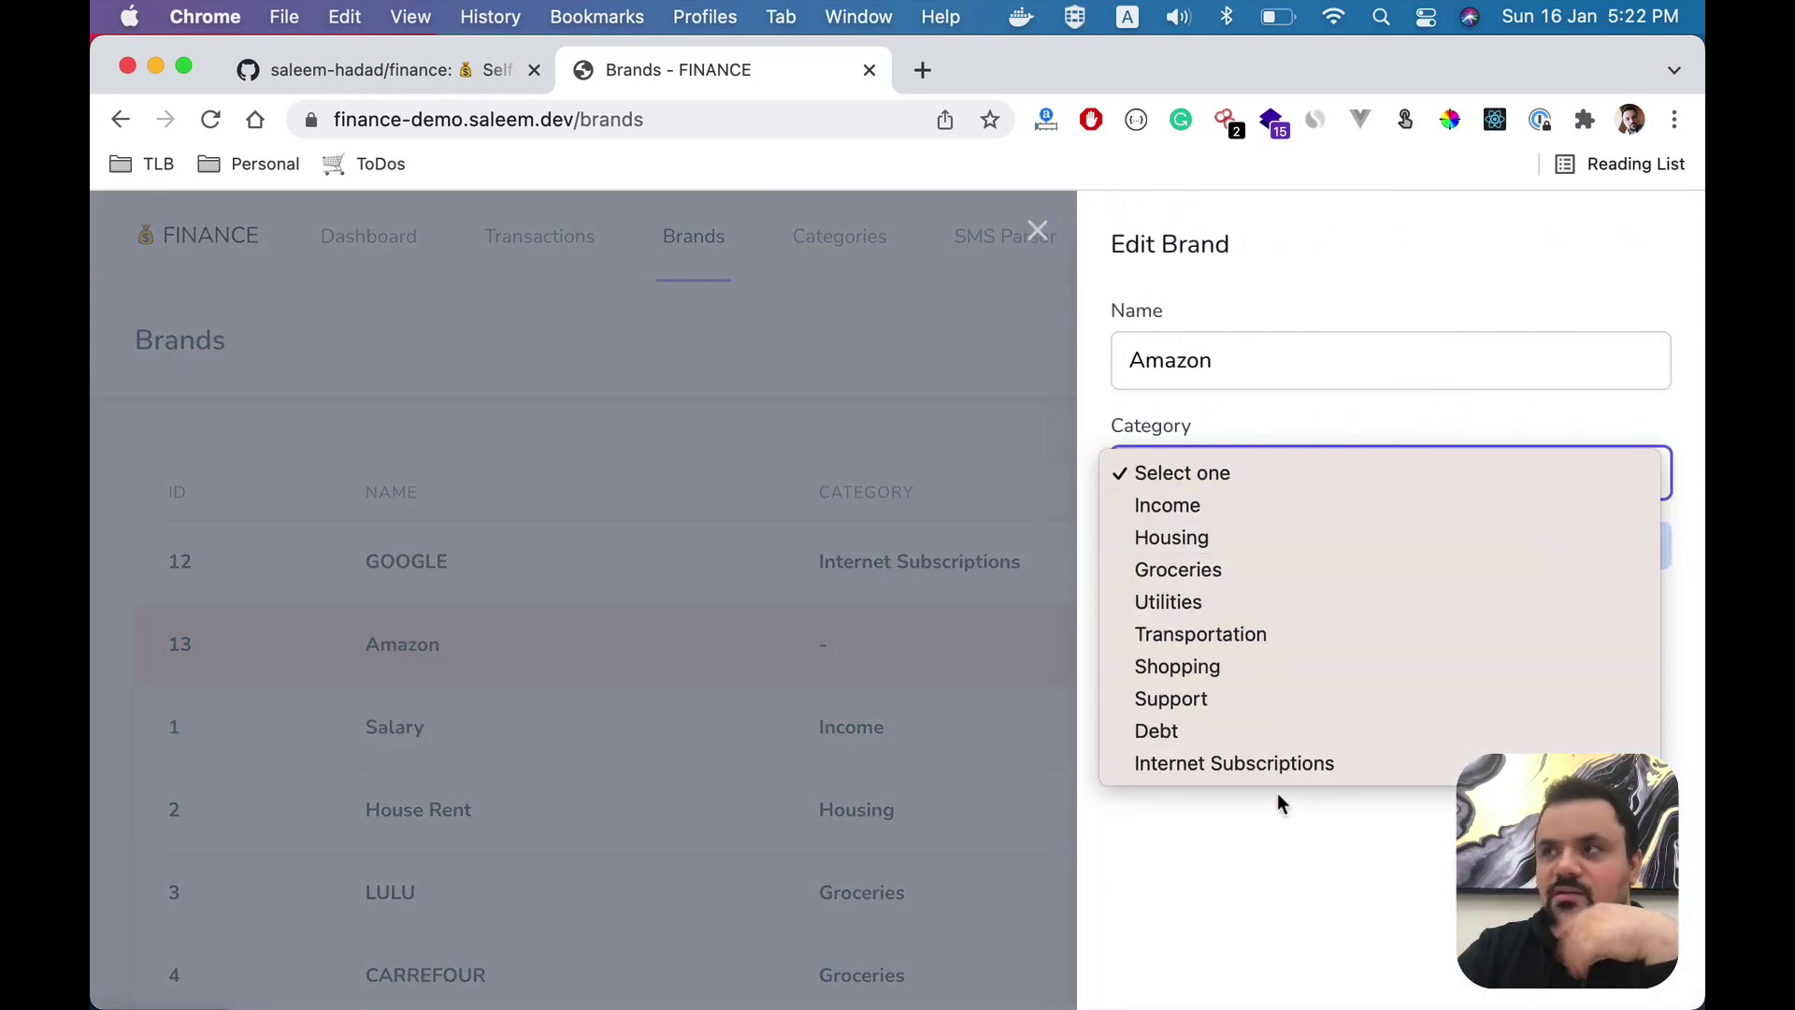
click(1267, 666)
click(1616, 543)
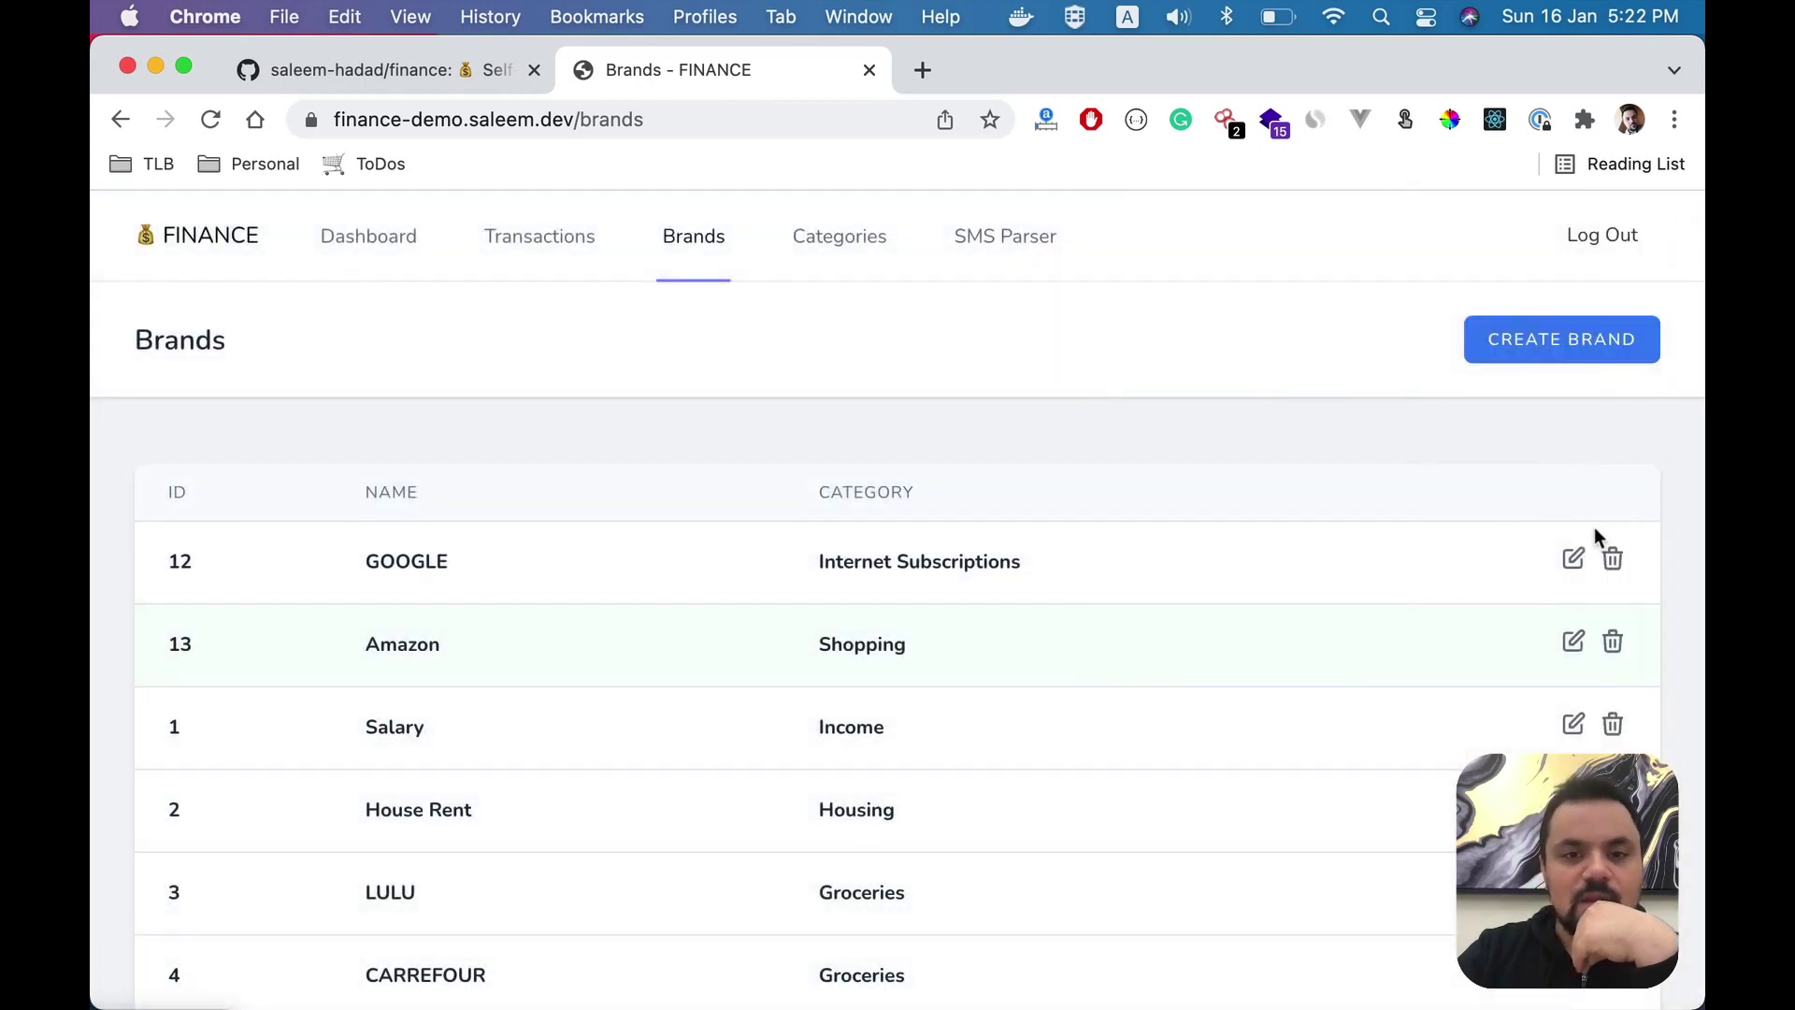
- Check the categories shown in the Transactions list
click(535, 265)
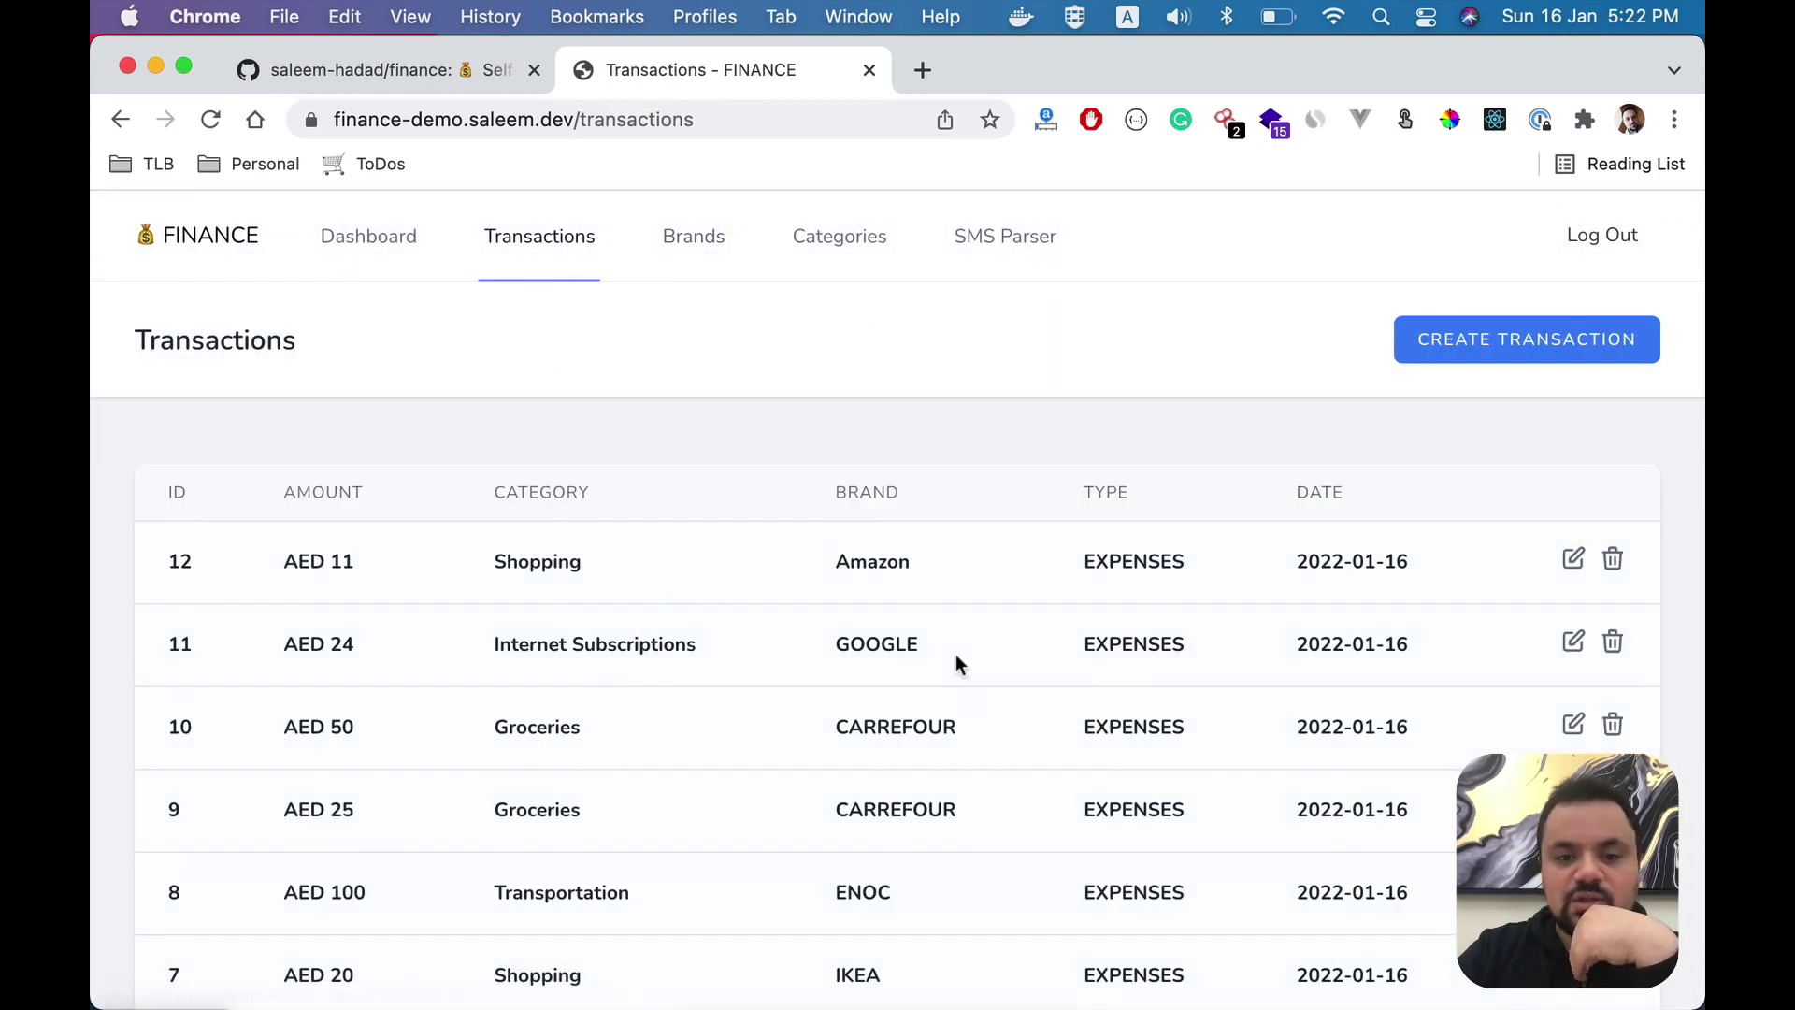
scroll(970, 693, down, 5)
scroll(970, 693, up, 5)
- Compare the dashboard's AED 2k income and AED 0.76k expenses with the salary SMS
click(385, 249)
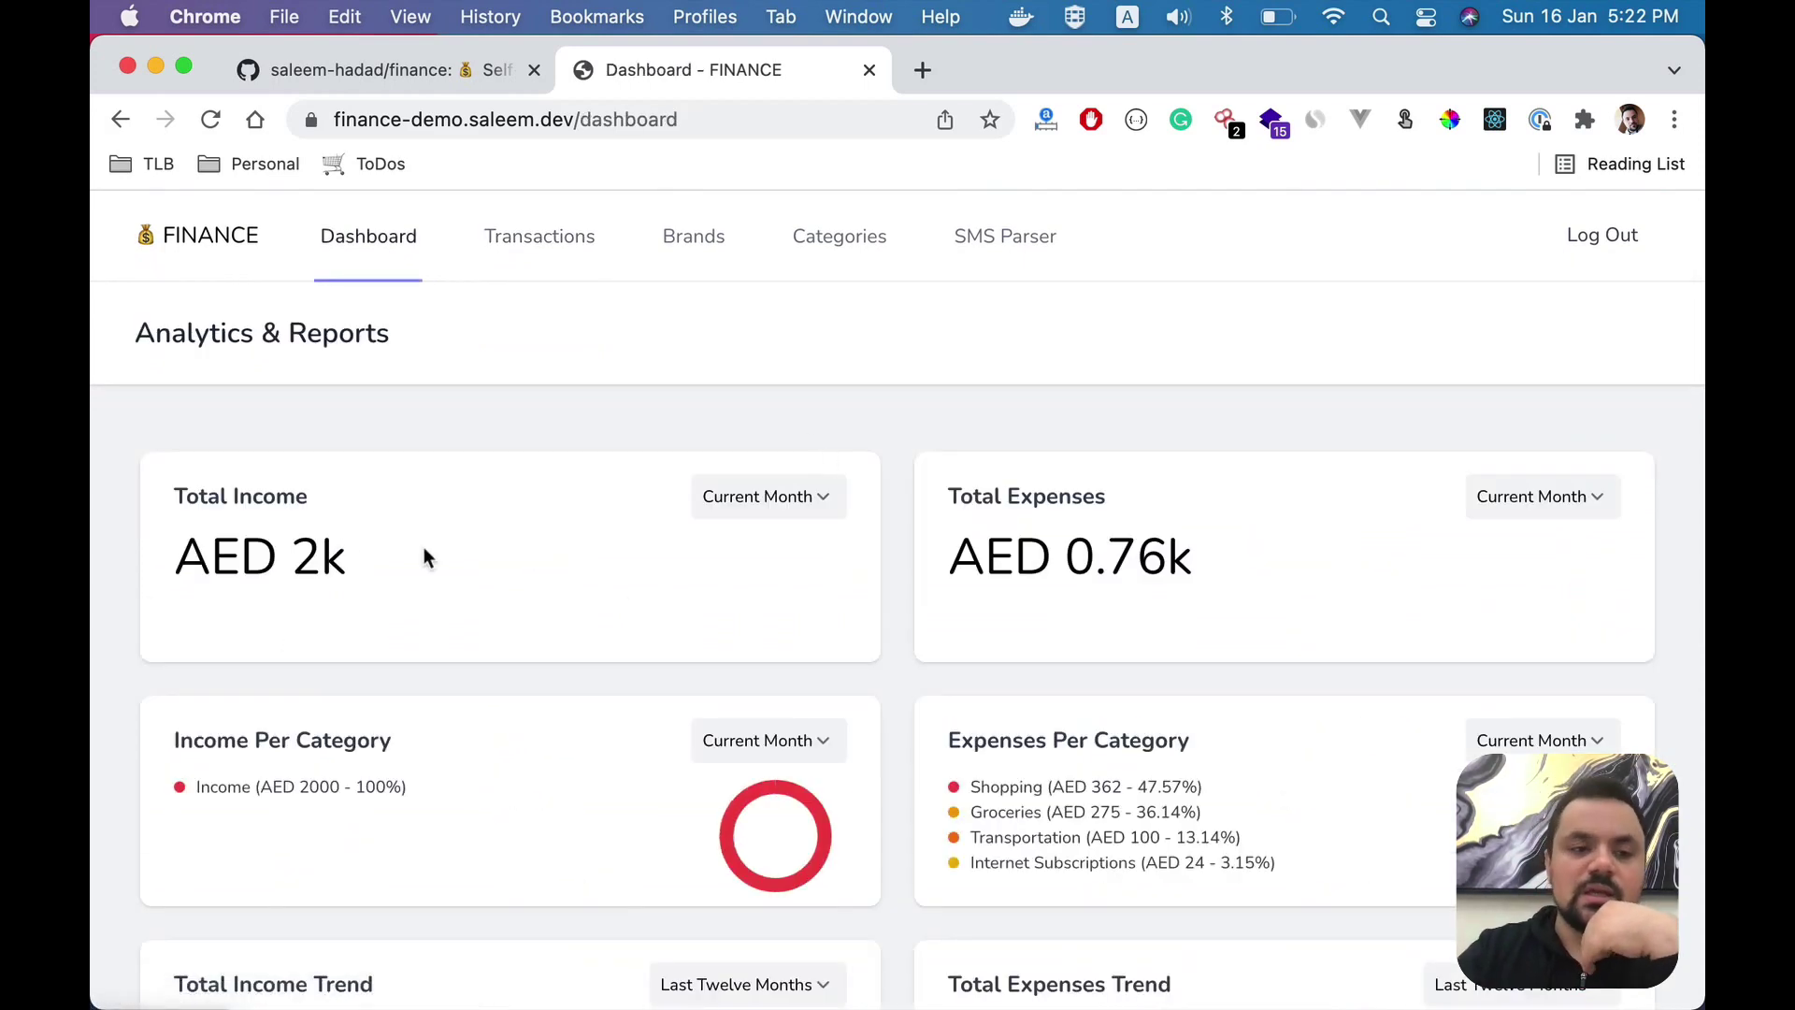
drag(203, 498, 350, 542)
click(361, 564)
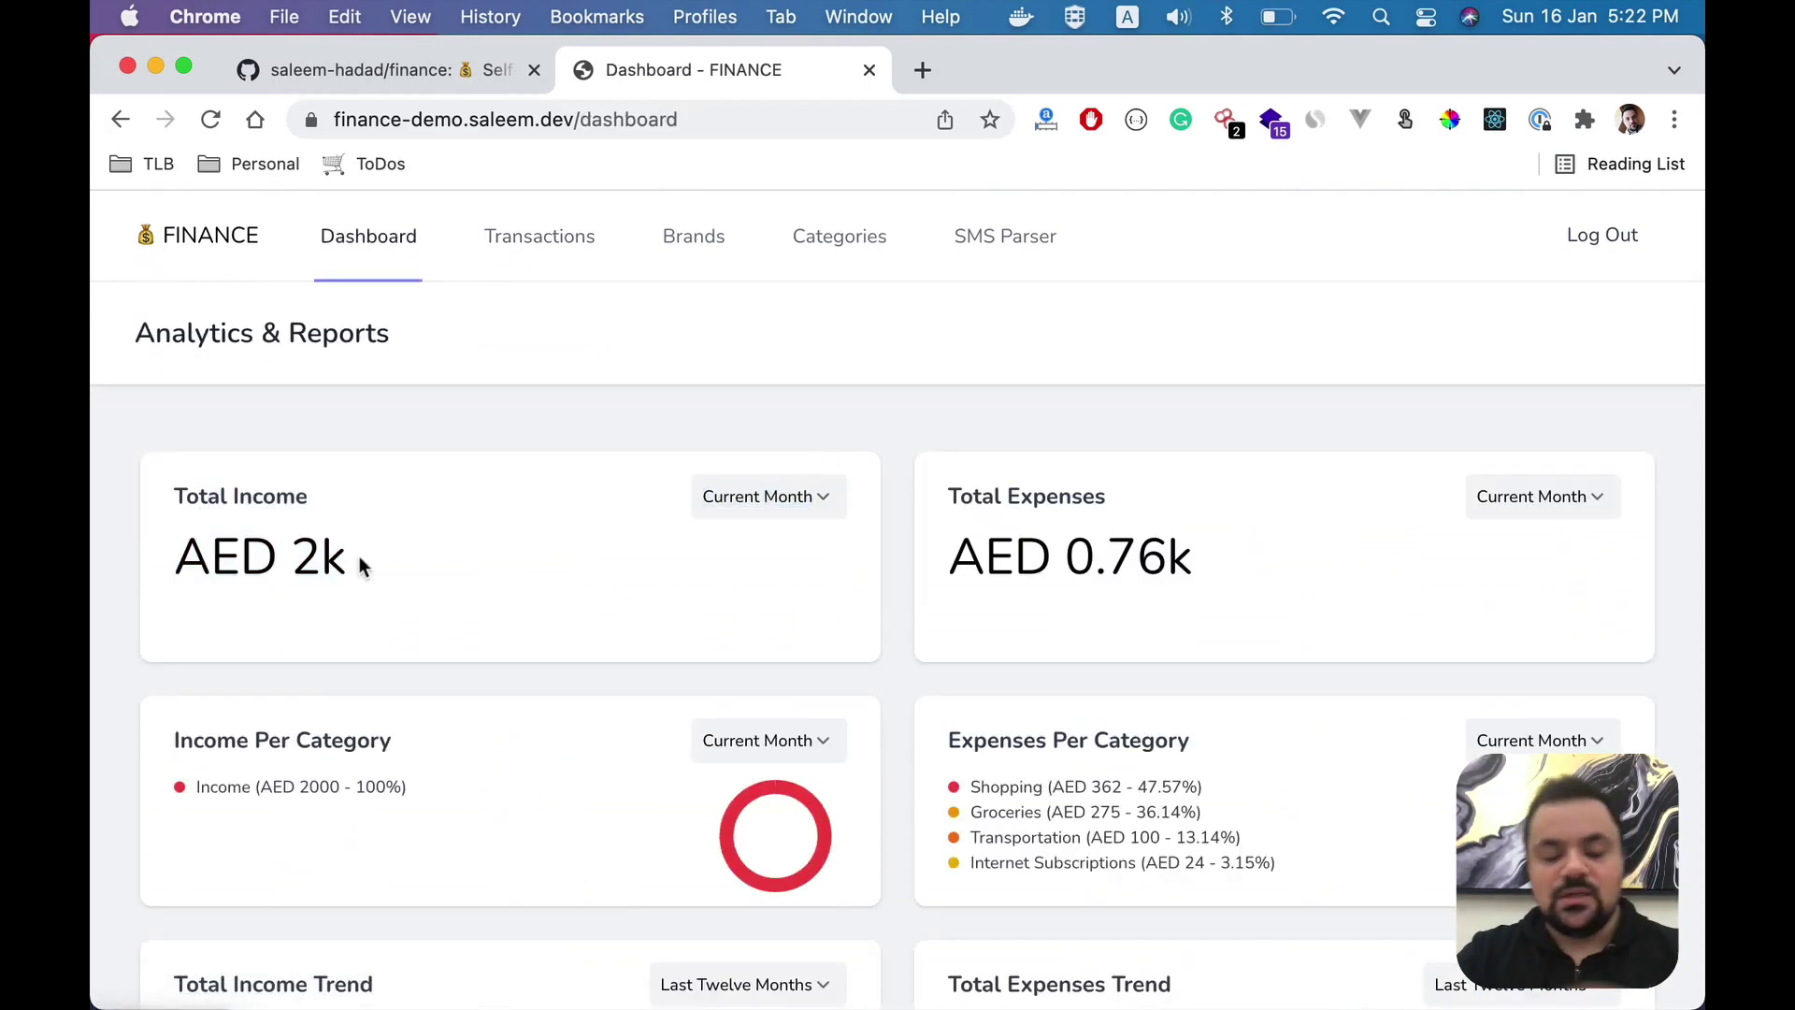
key(super+Tab)
drag(467, 153, 1002, 154)
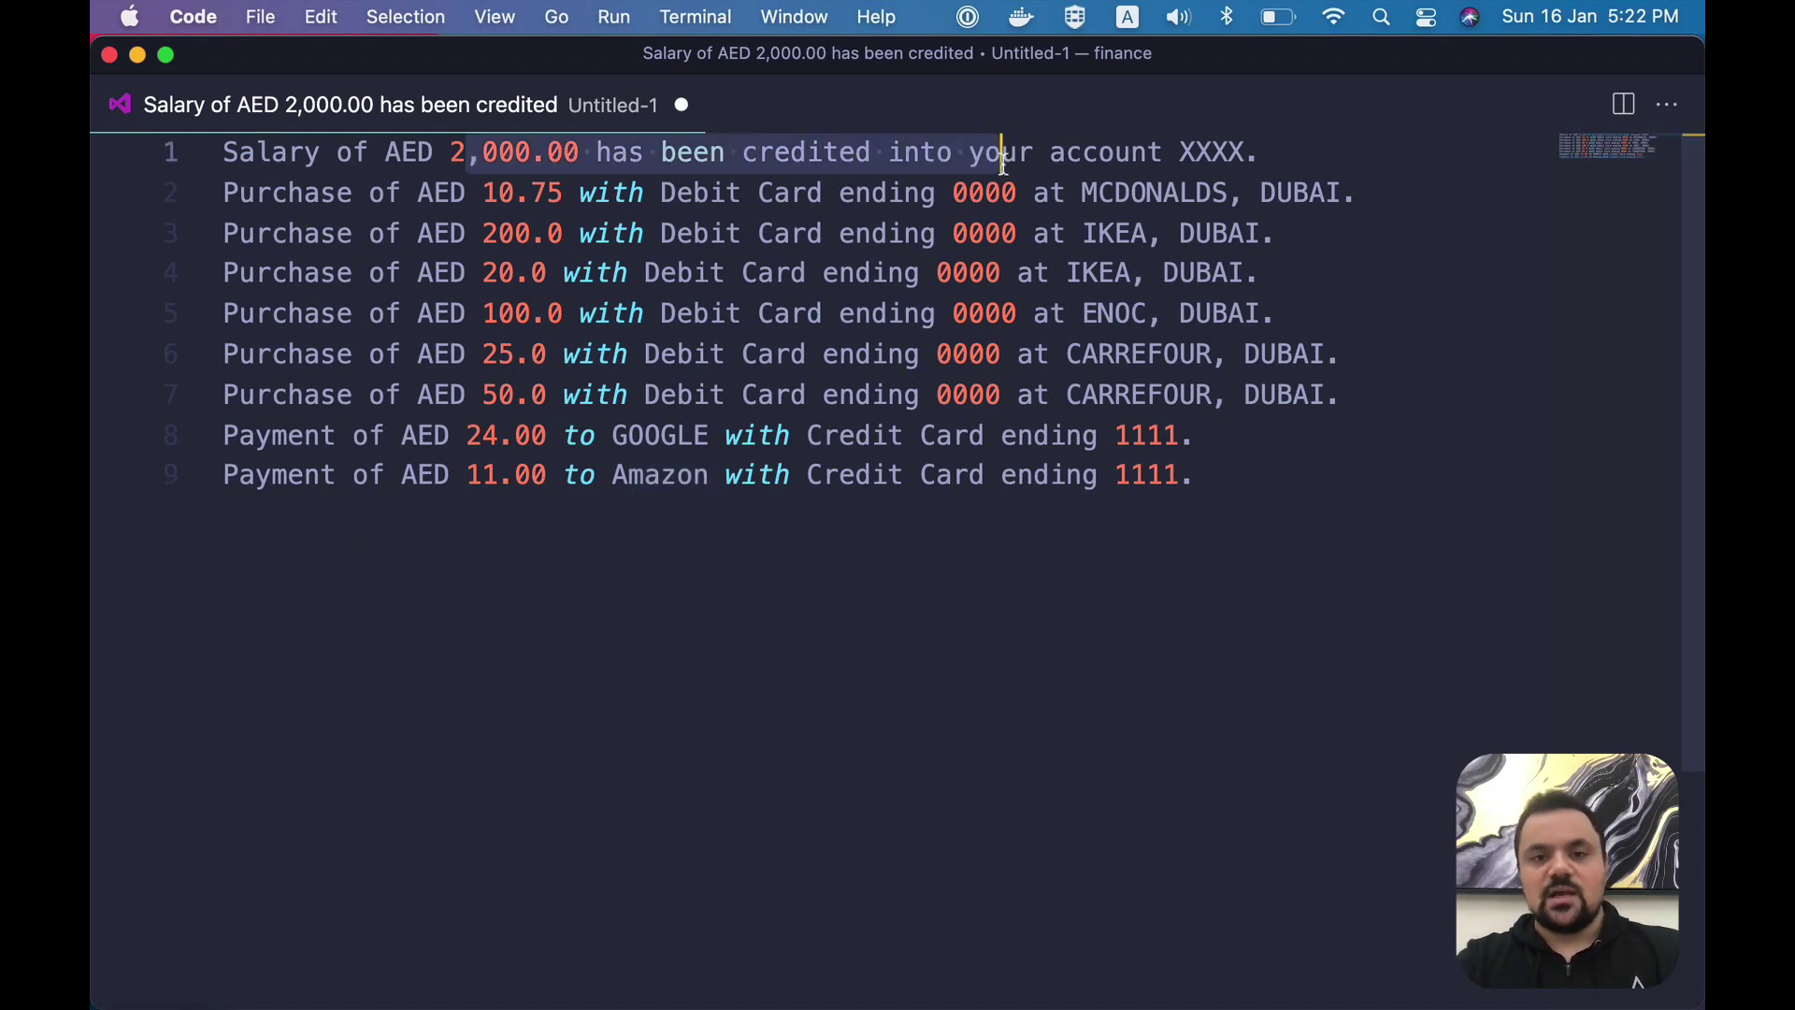
key(super+Tab)
drag(950, 493, 1210, 565)
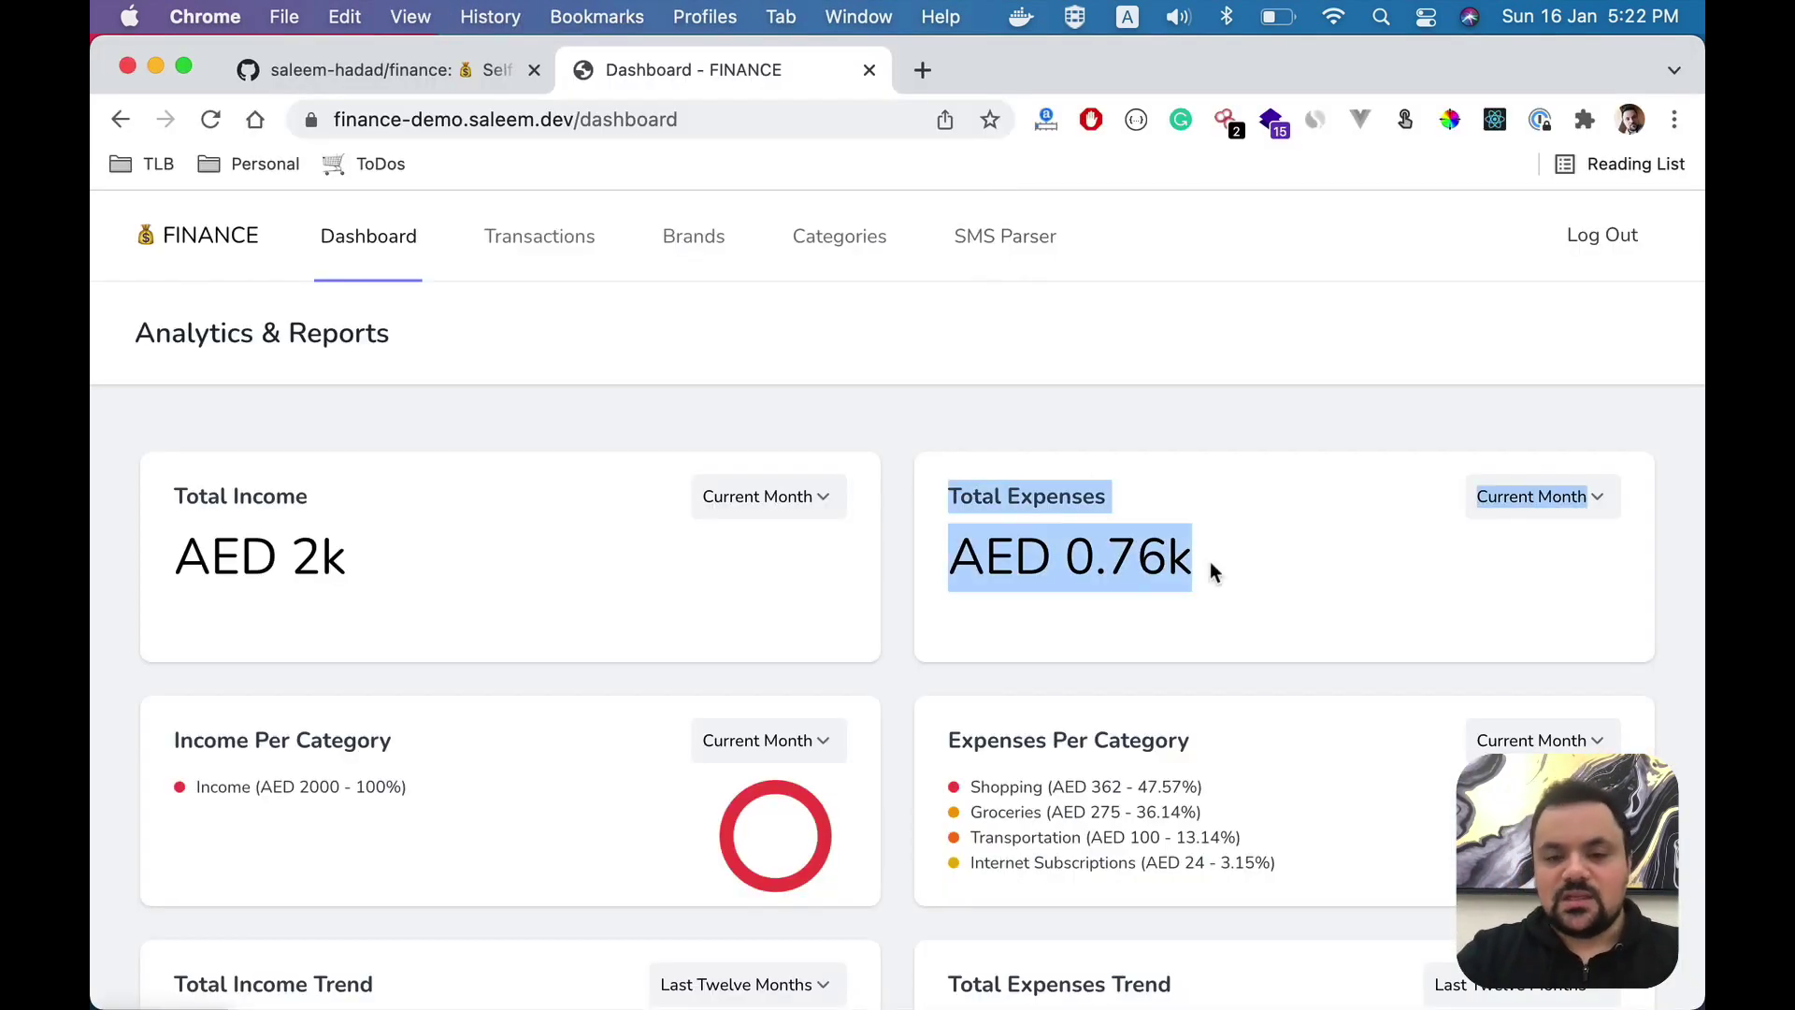
click(1211, 565)
scroll(1211, 565, down, 10)
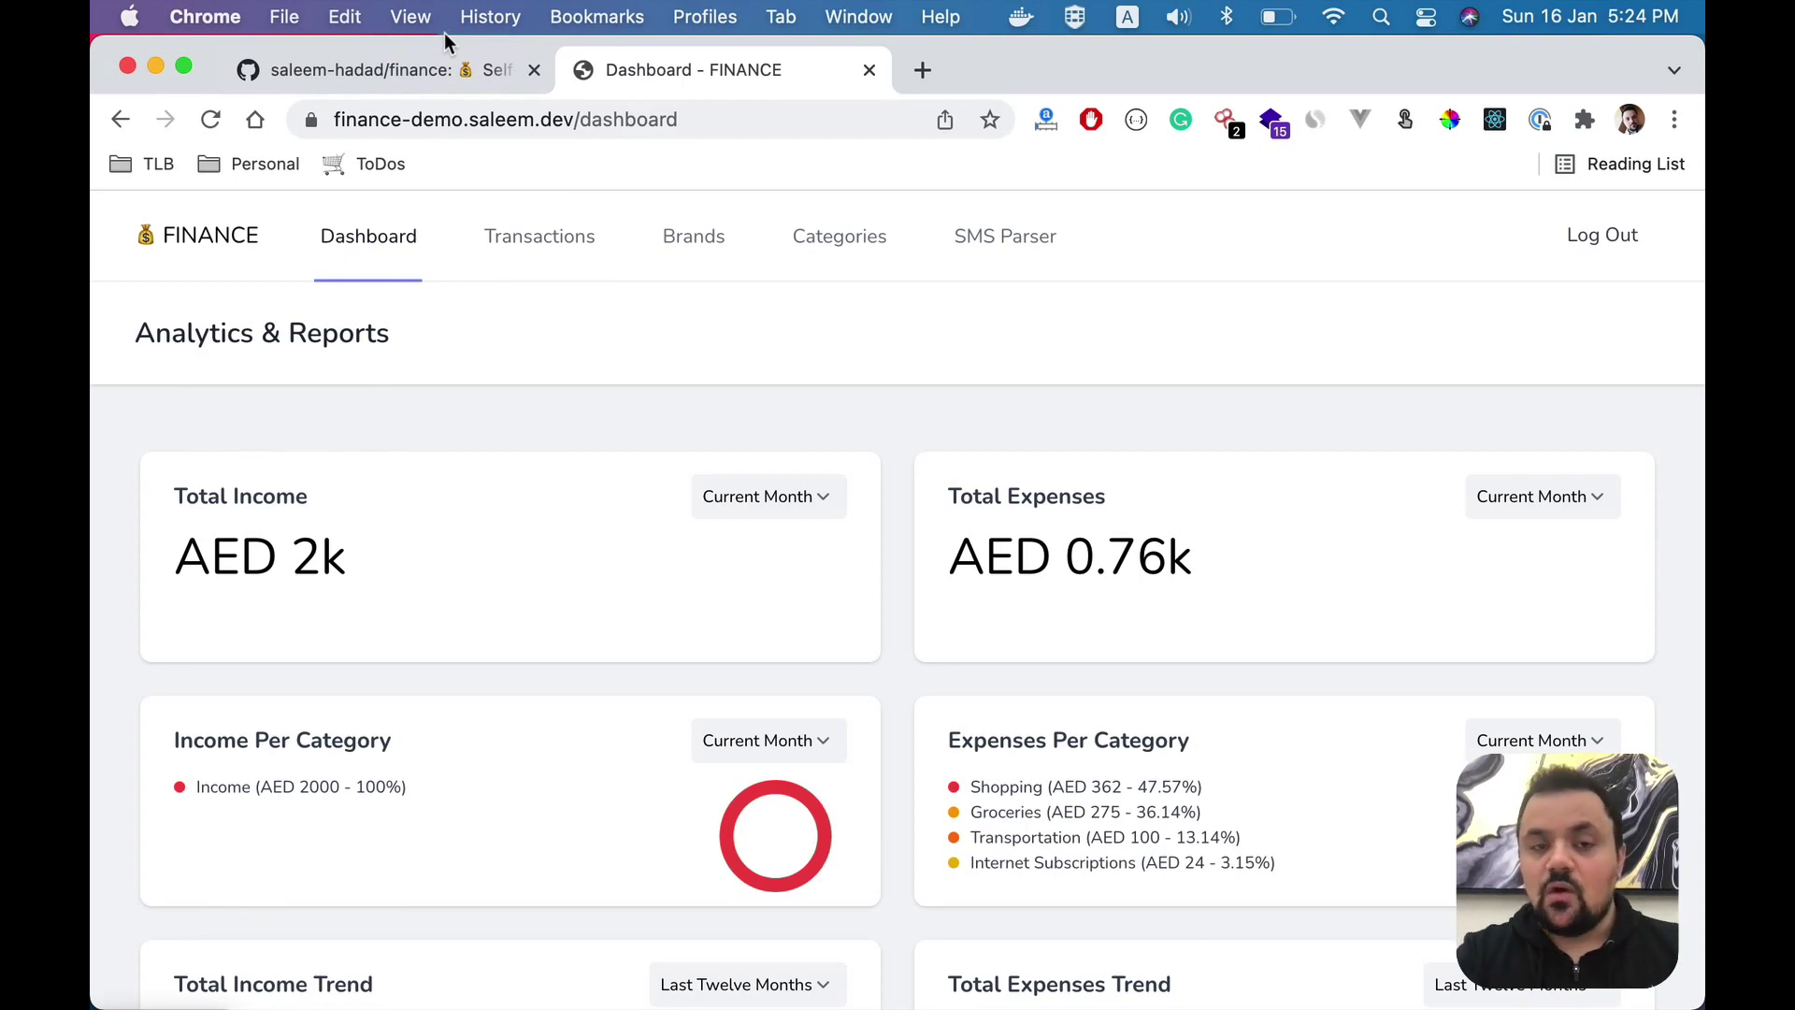
- Scroll the GitHub README down to the Docker Installation section
click(389, 86)
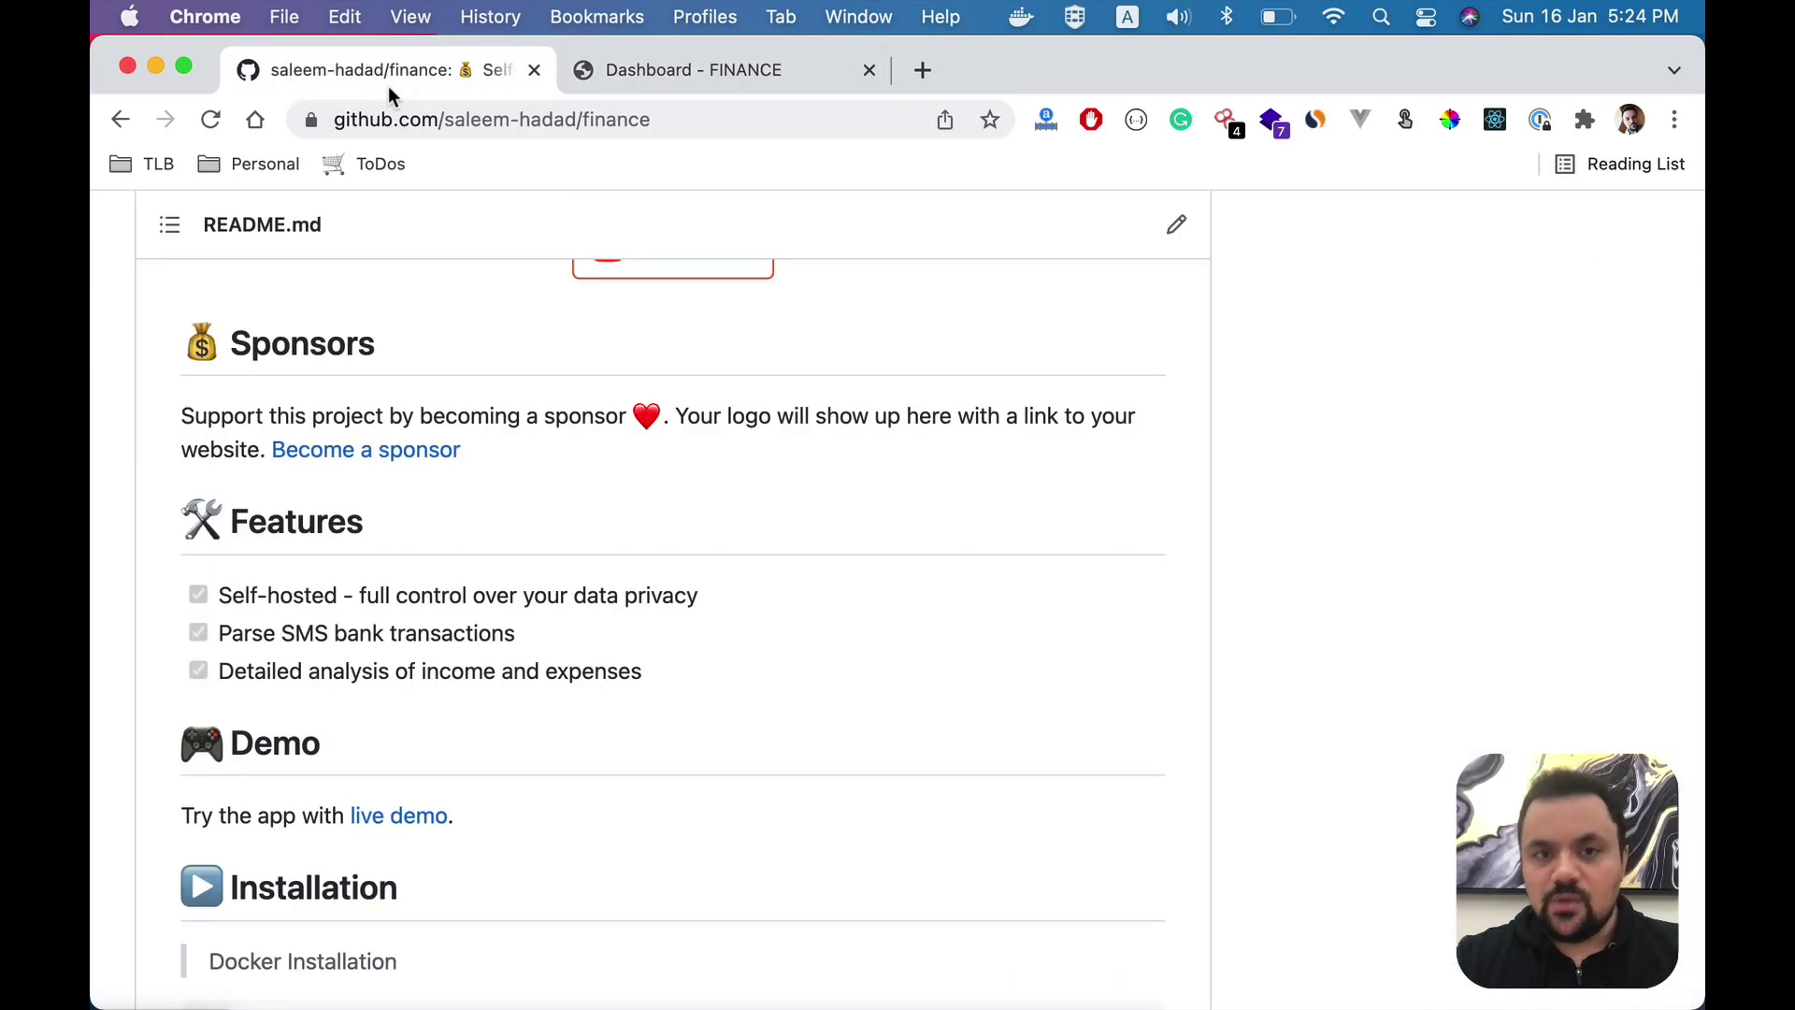
scroll(458, 557, down, 3)
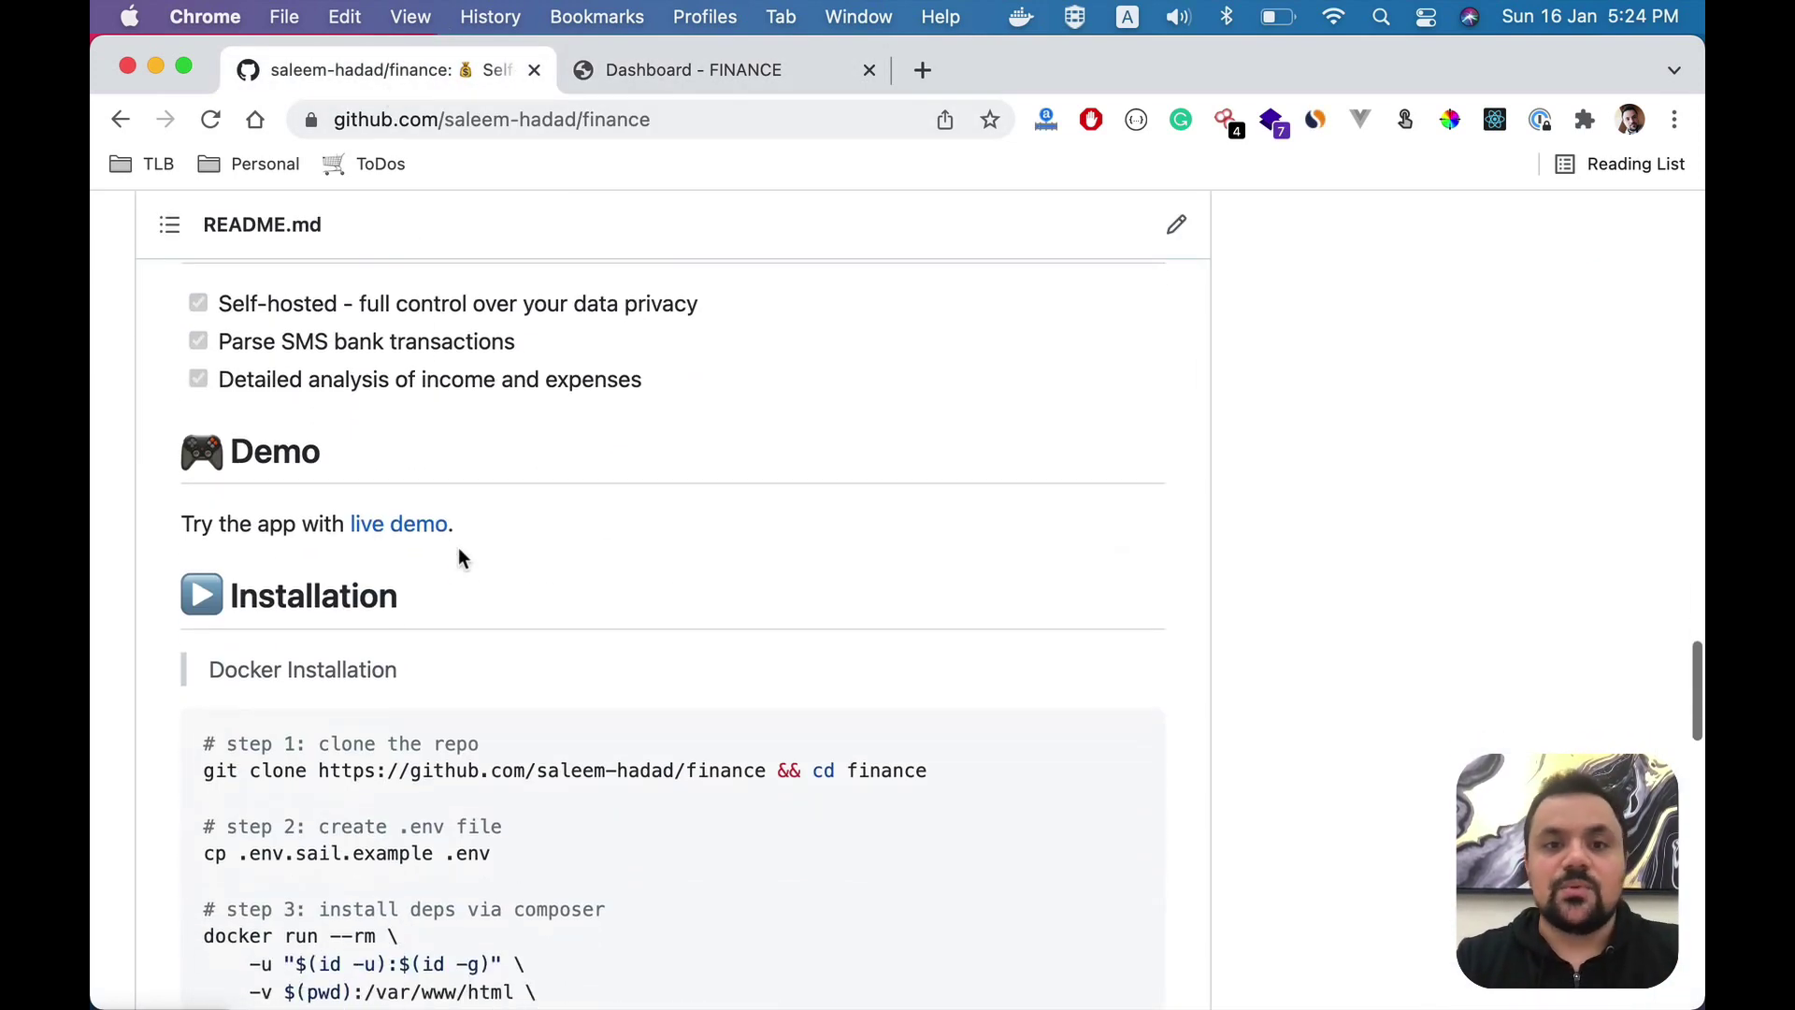
scroll(458, 558, down, 3)
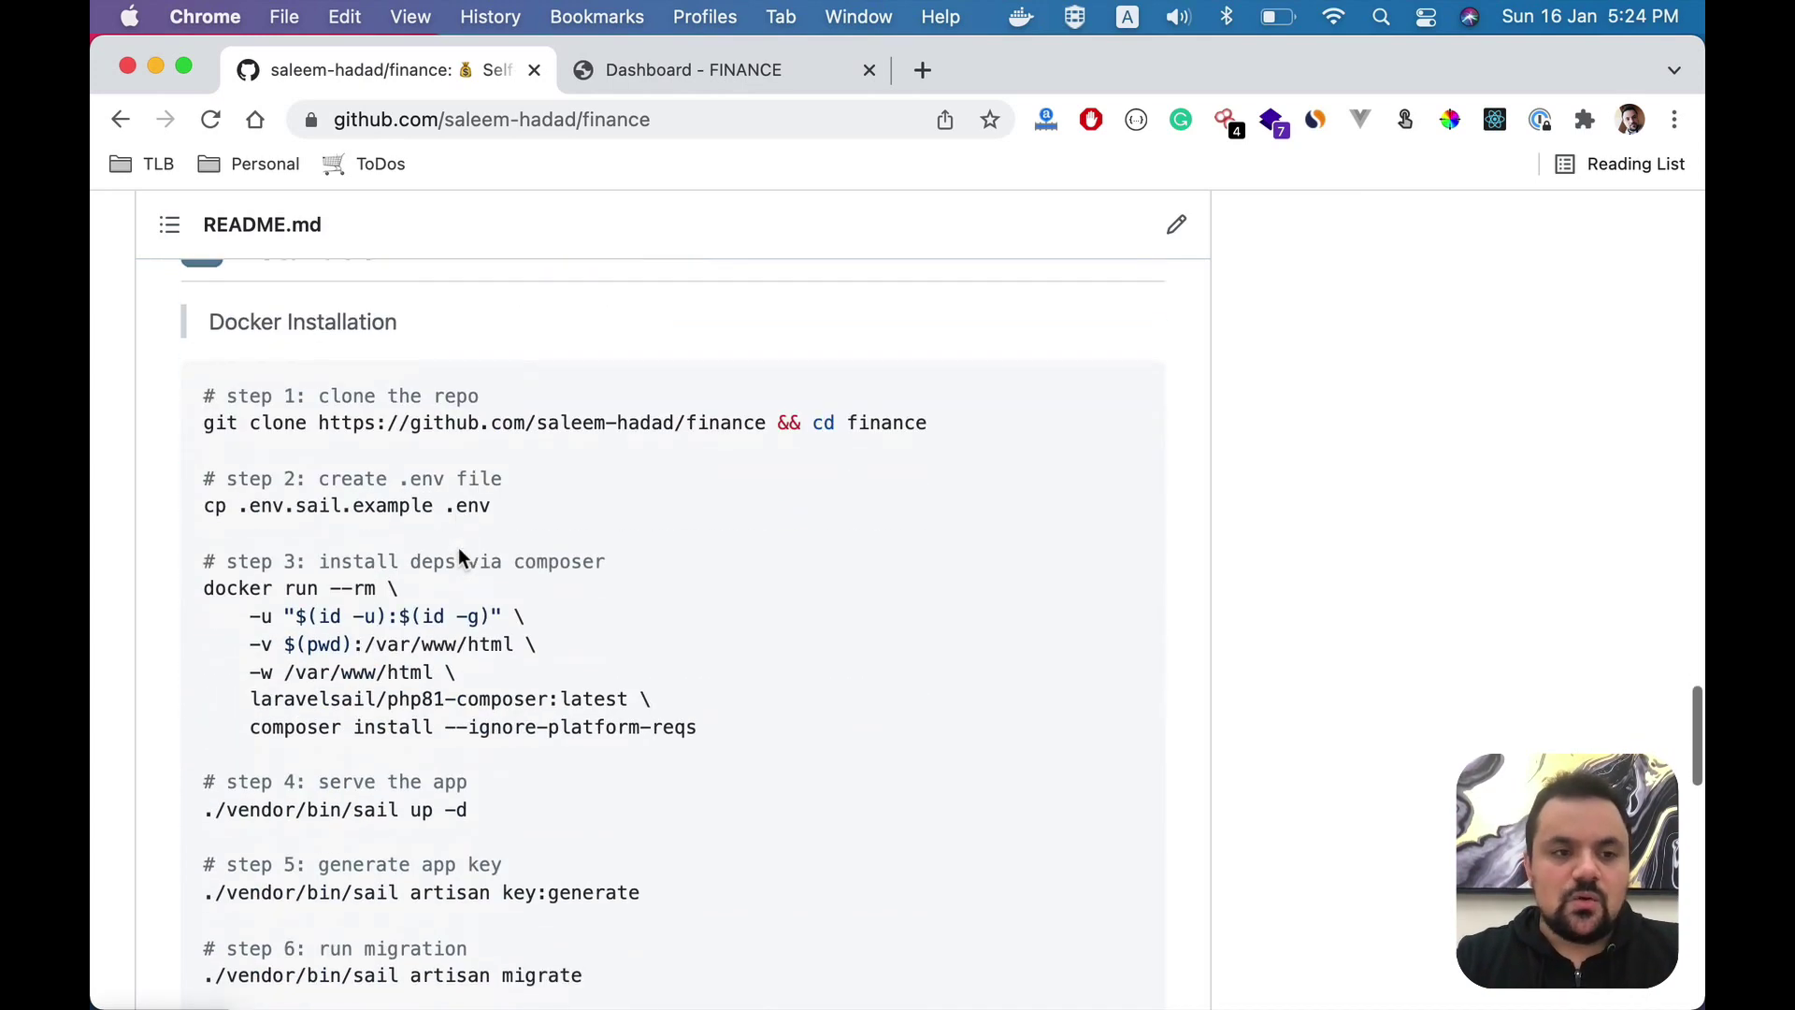
drag(209, 344, 386, 346)
scroll(386, 348, down, 4)
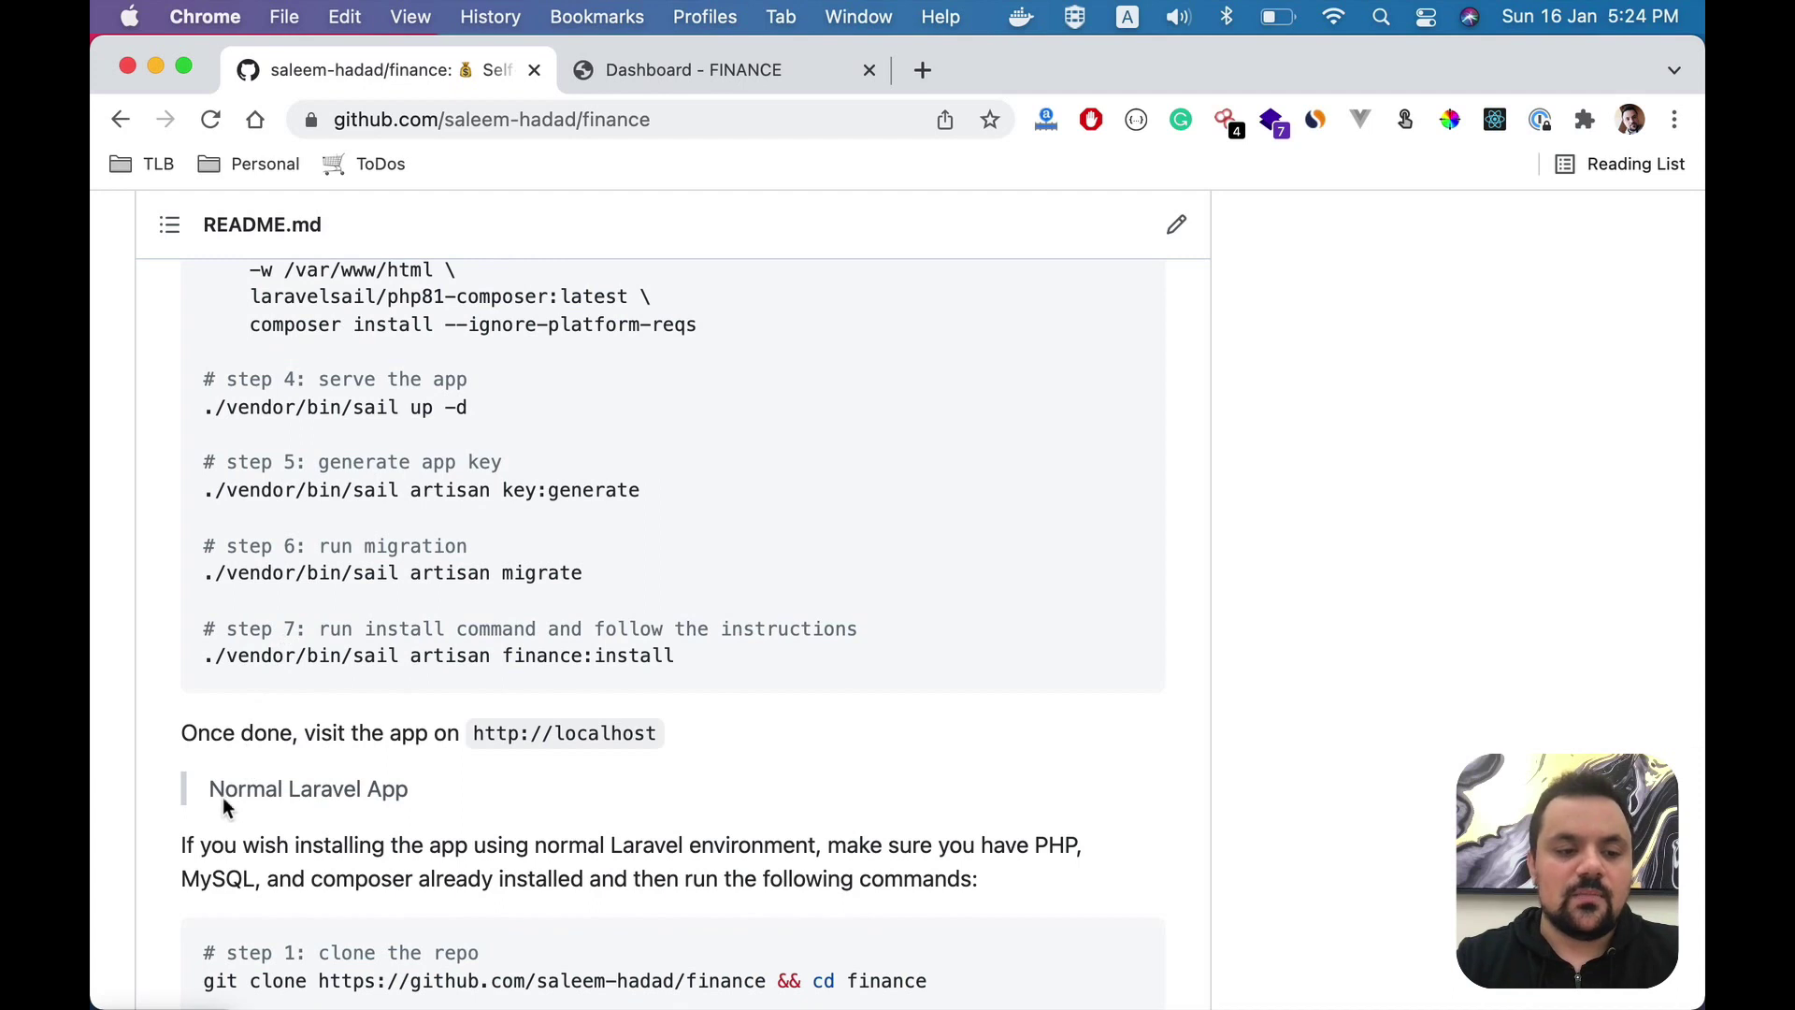
scroll(400, 705, up, 3)
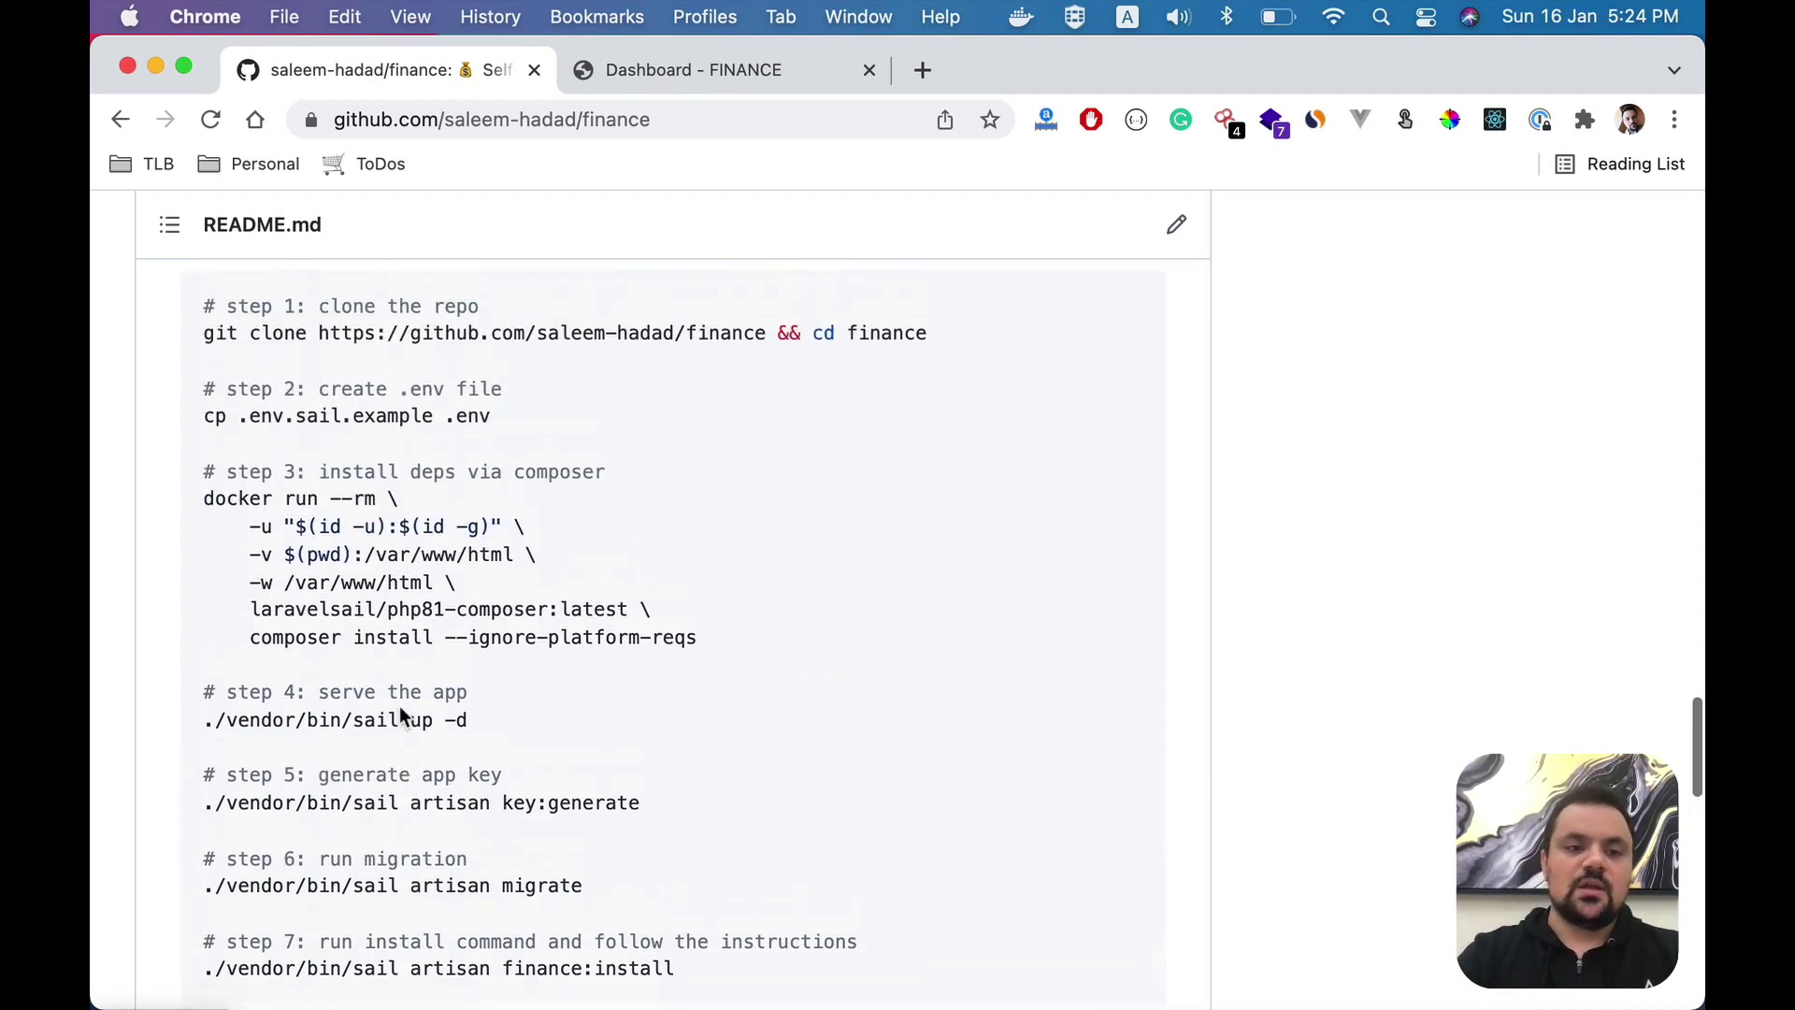
- Copy the README's git clone command for the finance repository
double_click(414, 361)
scroll(415, 360, up, 1)
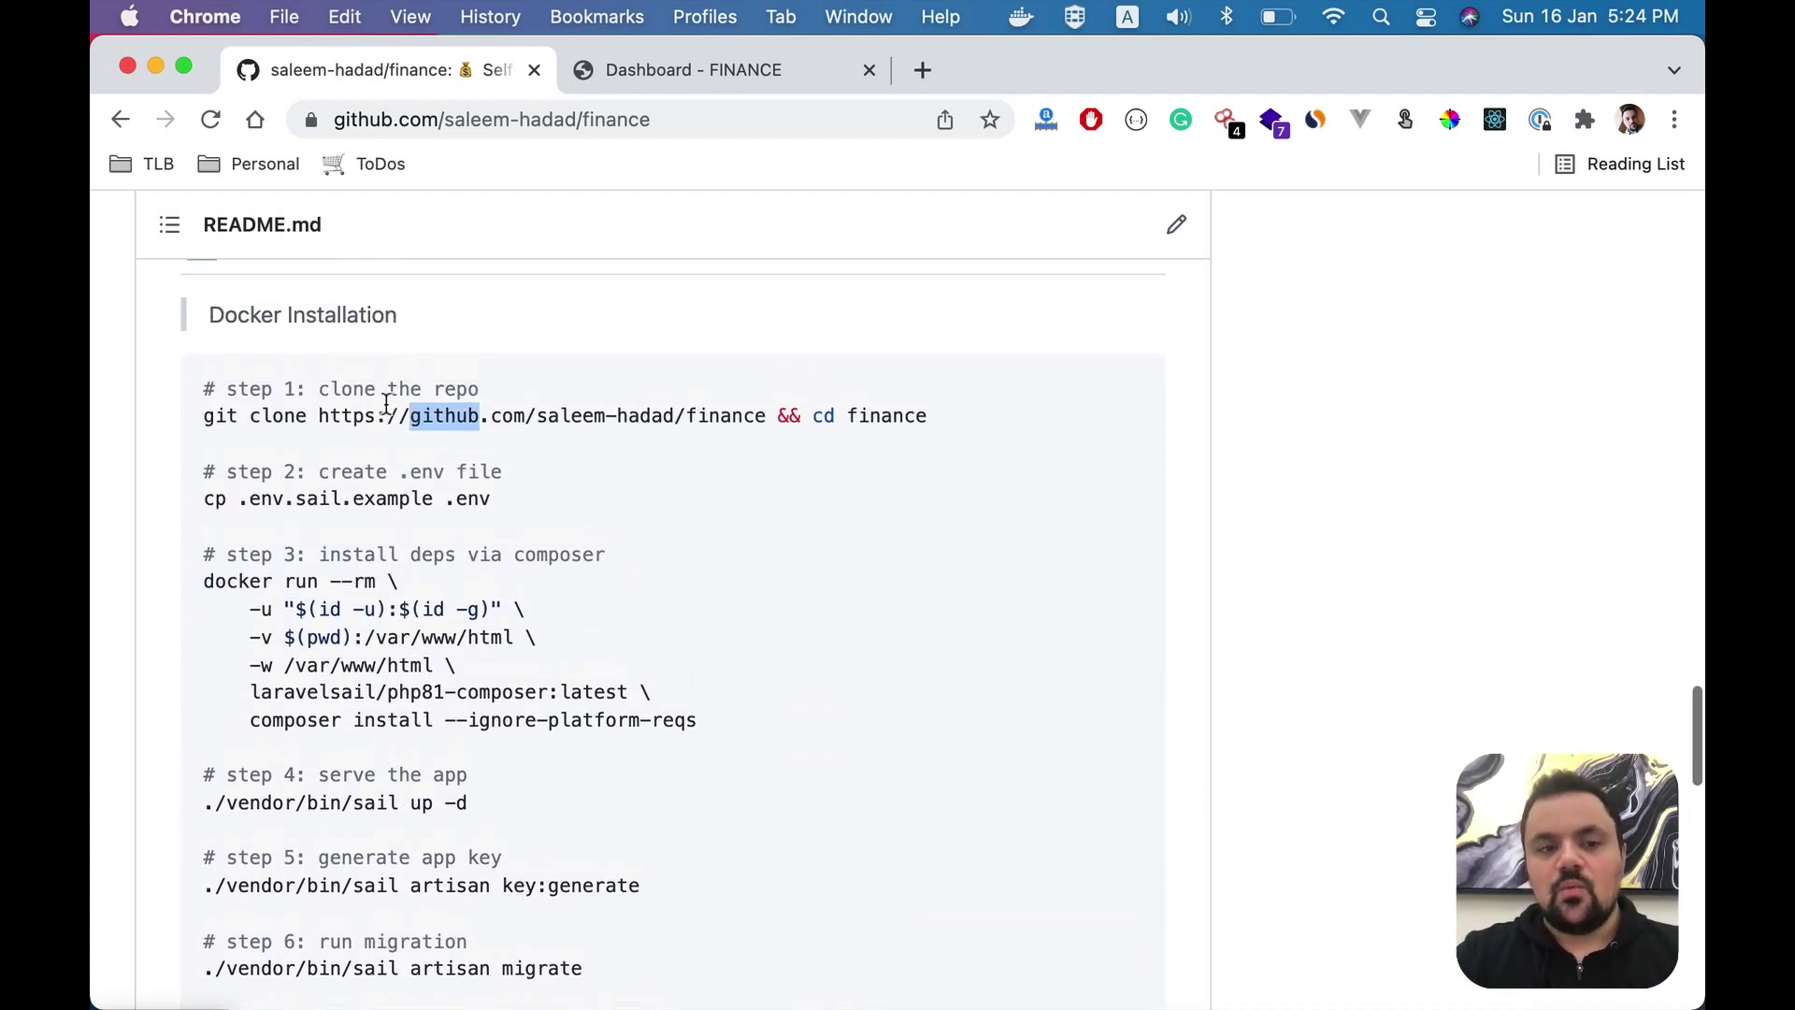
triple_click(386, 404)
key(super+c)
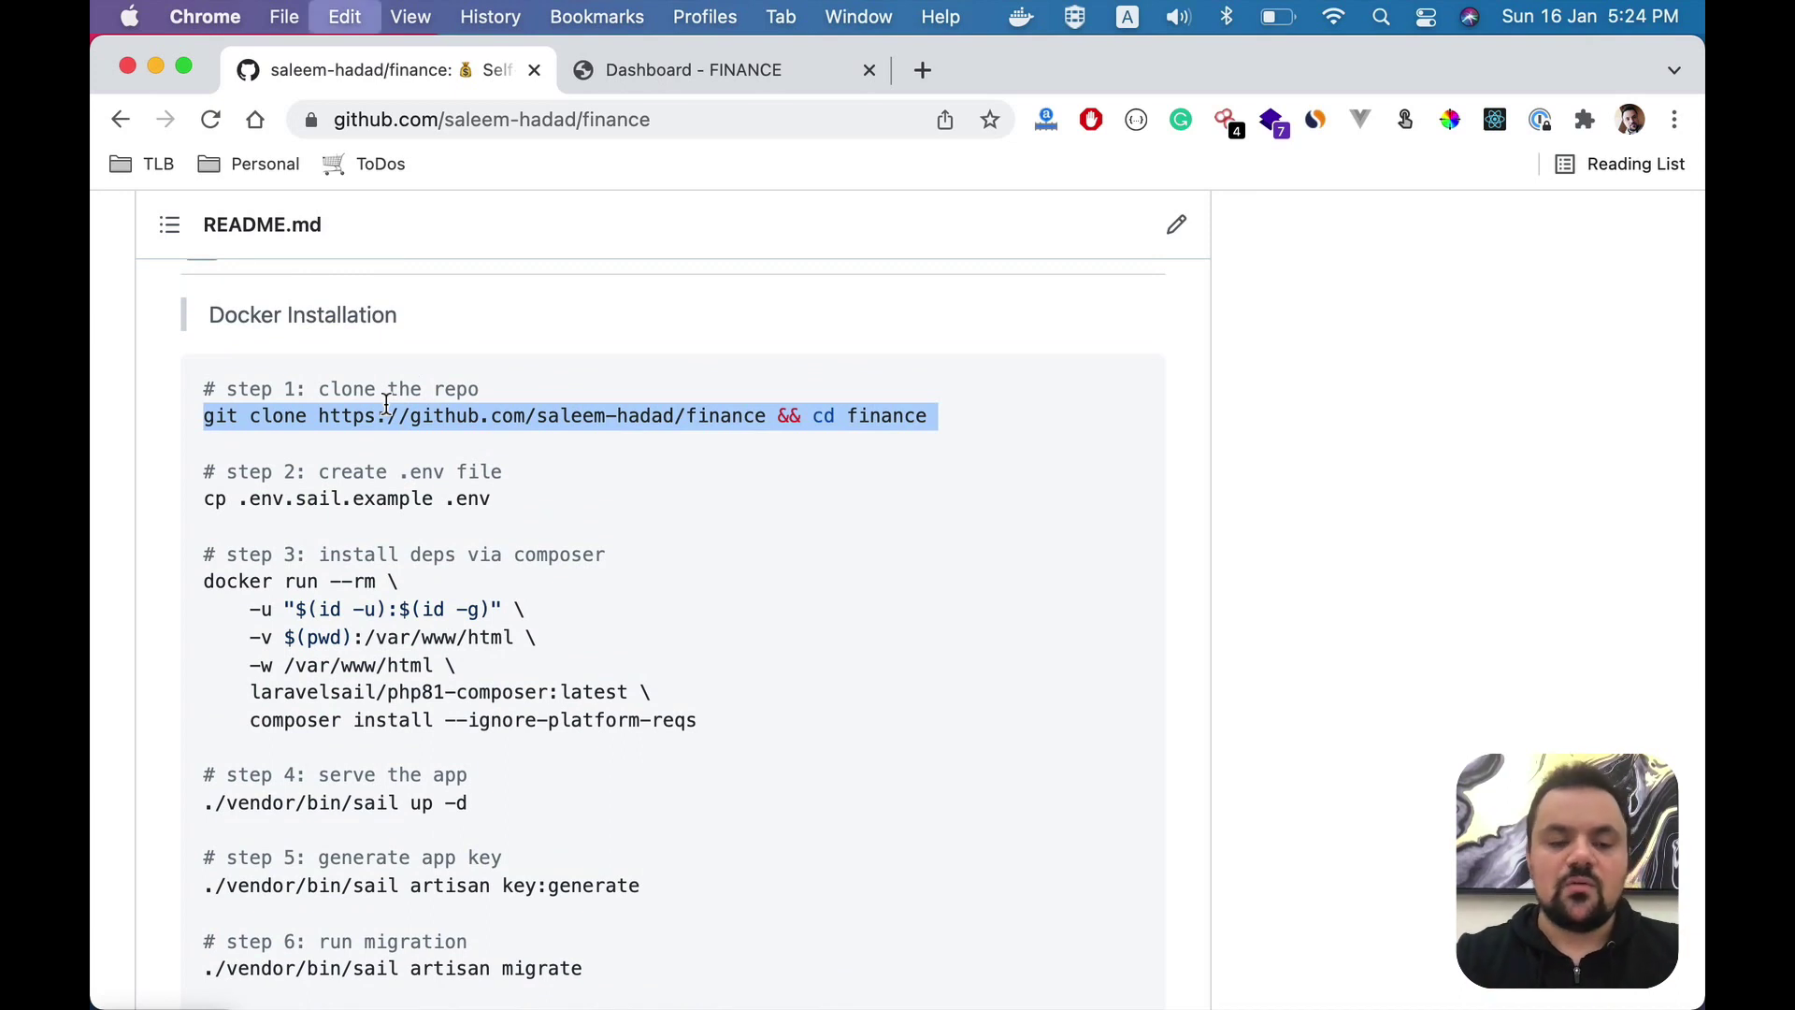
scroll(353, 451, down, 1)
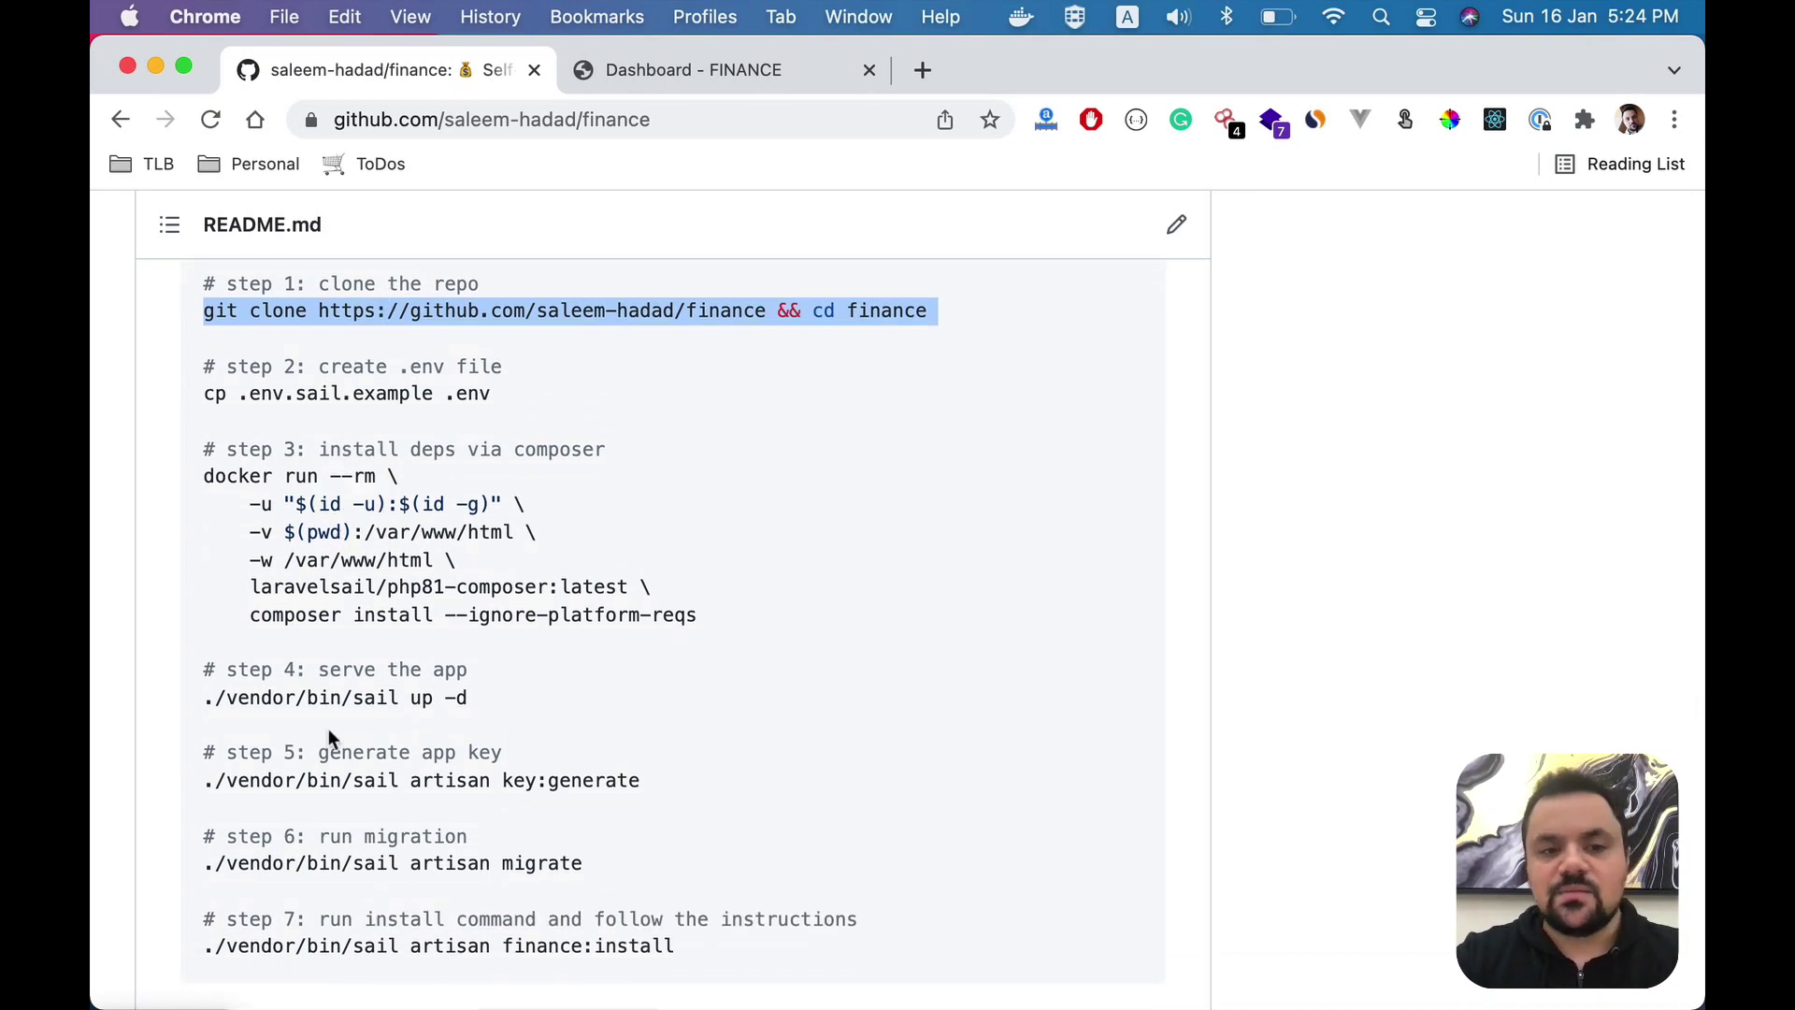
scroll(330, 734, up, 1)
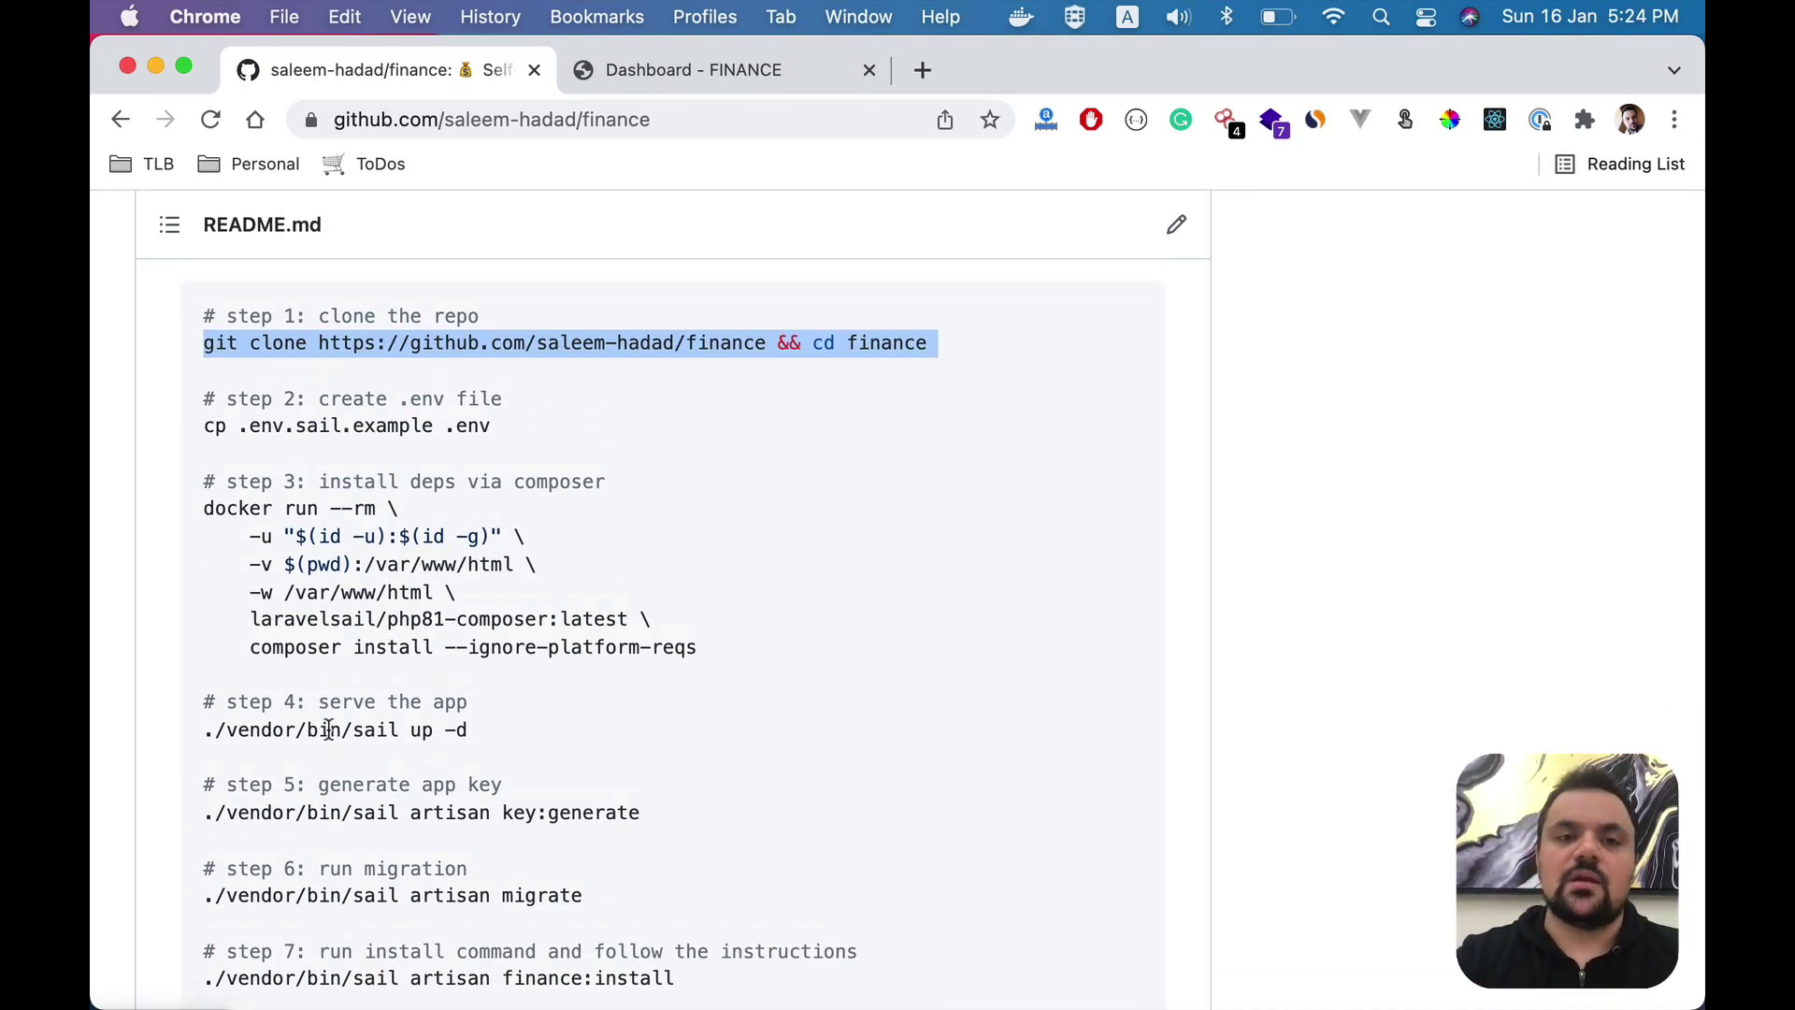
key(super+Tab)
key(super+Tab)
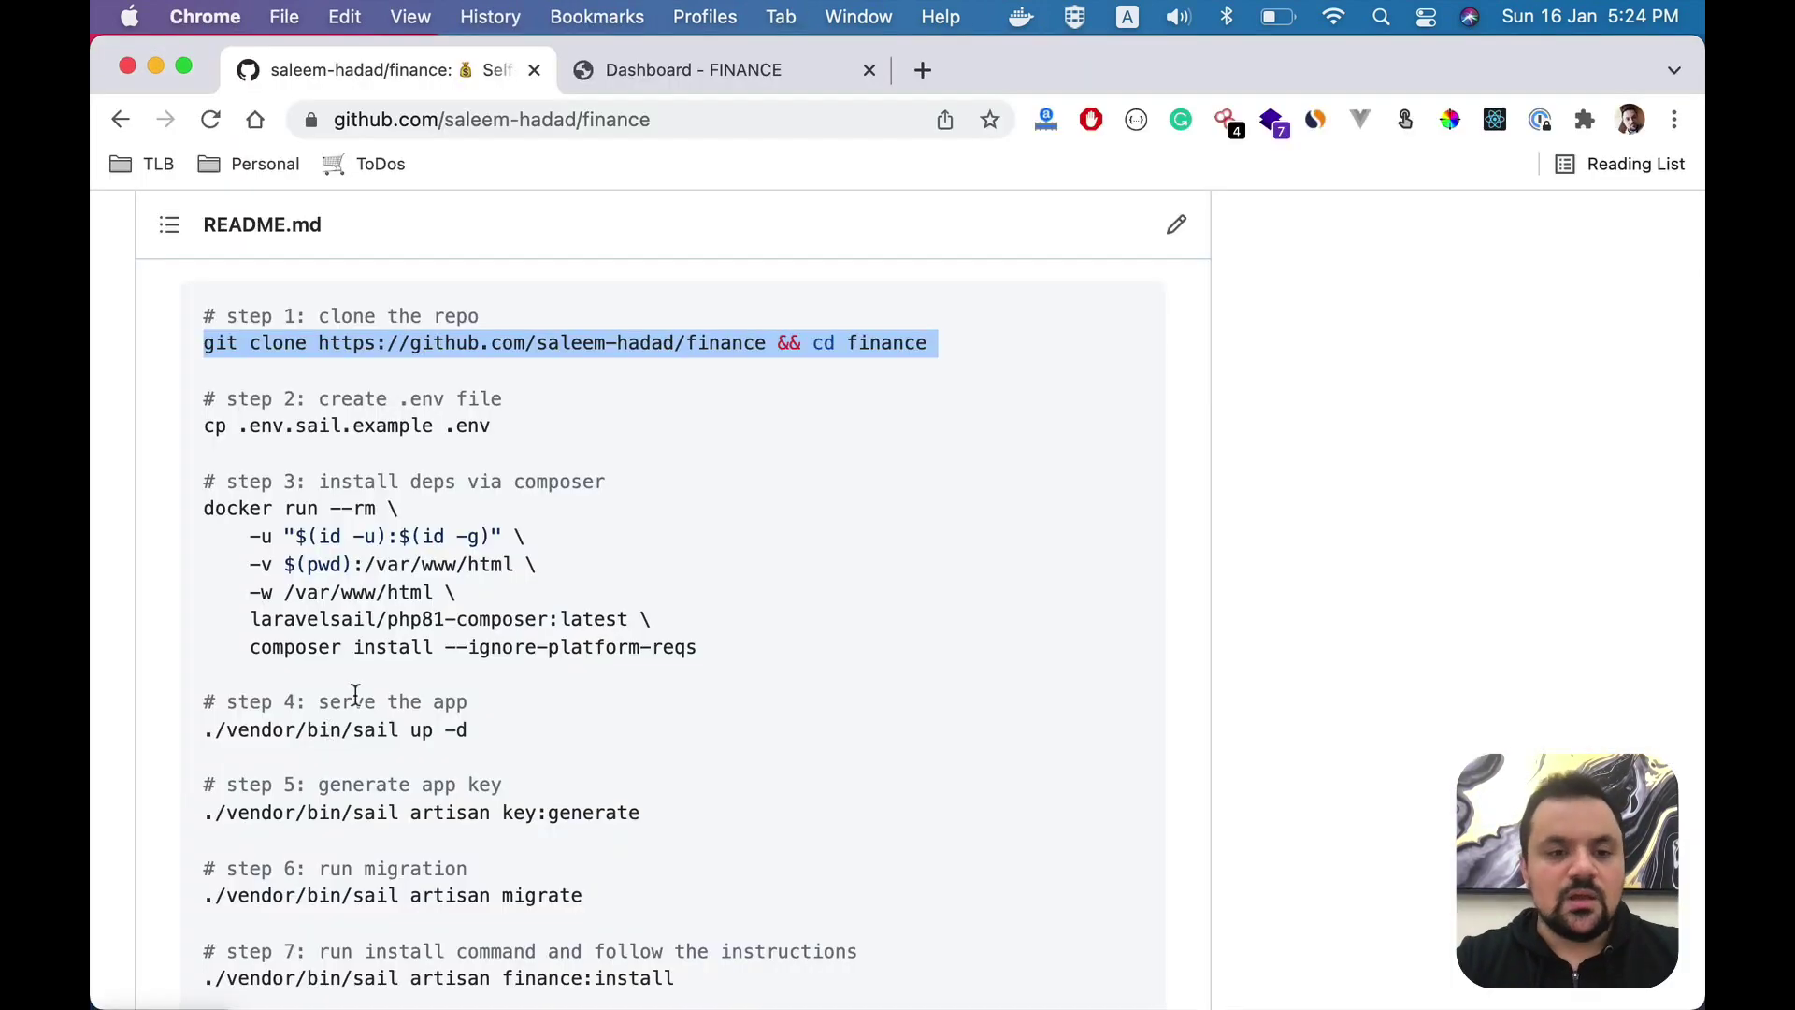
- Run the copied git clone command in iTerm2
key(super+Tab)
key(super+v)
key(Return)
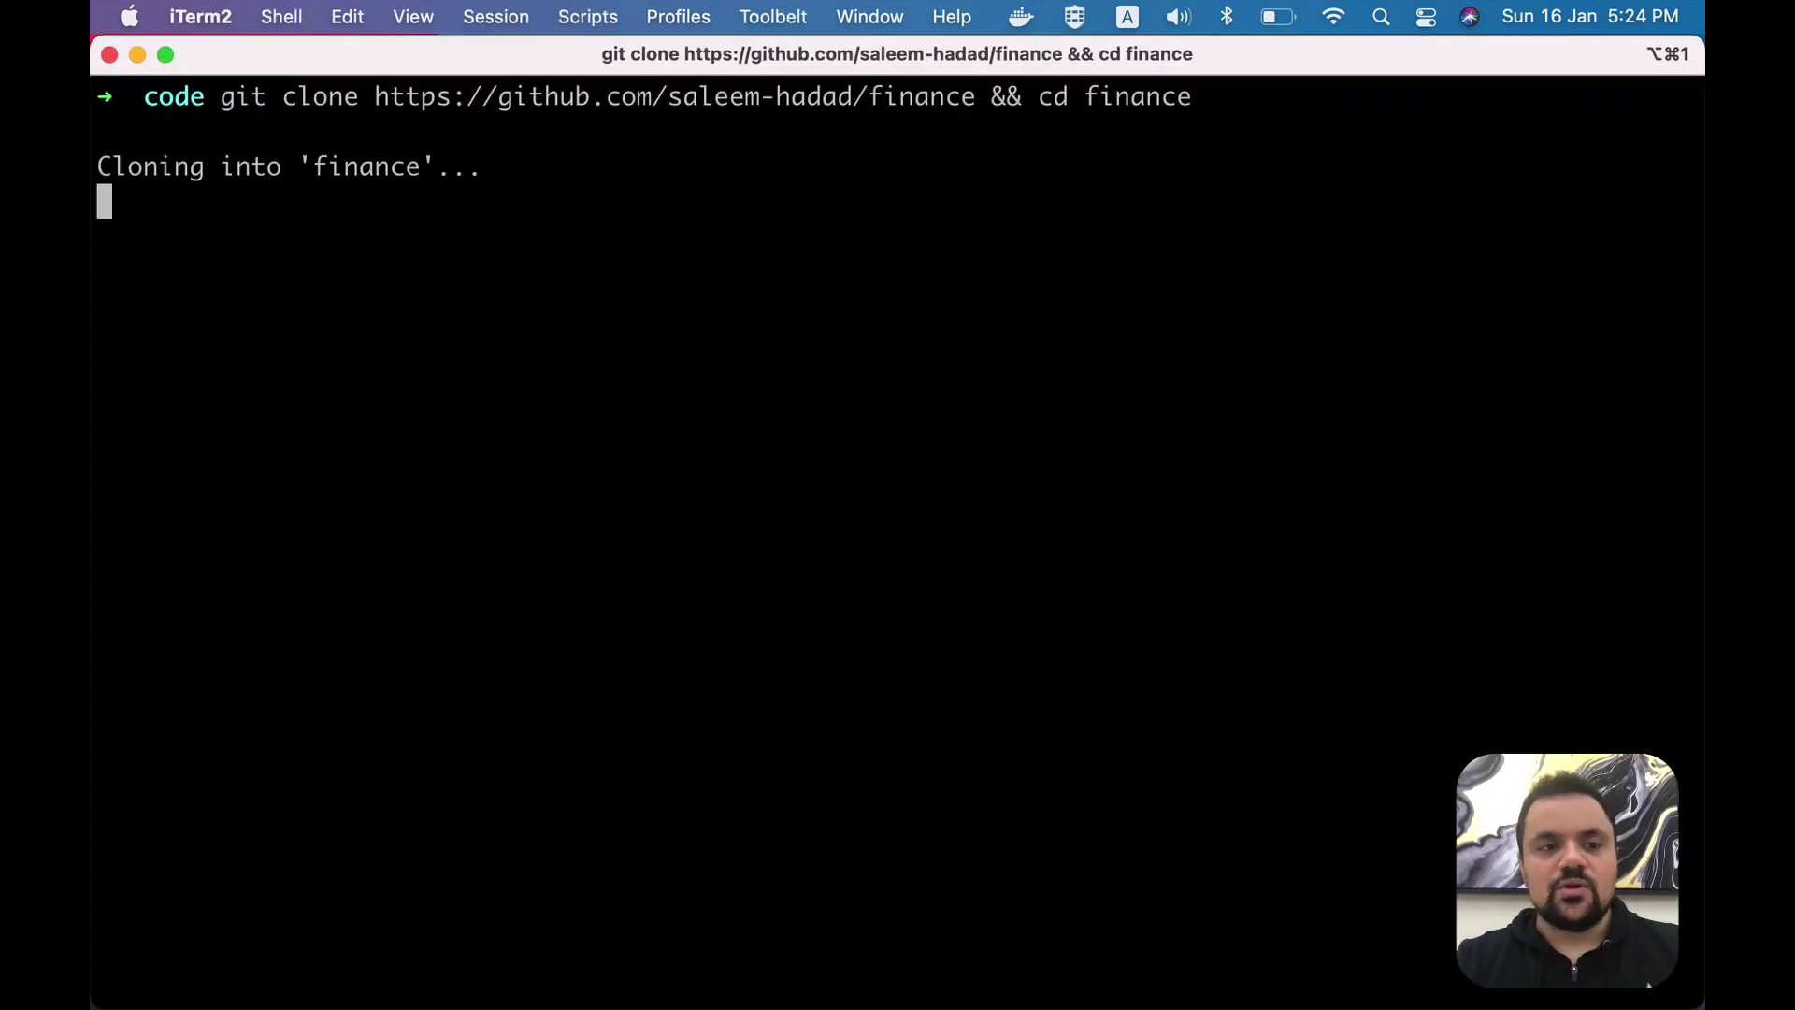
- Create the .env file by running the README's .env copy command
key(super+Tab)
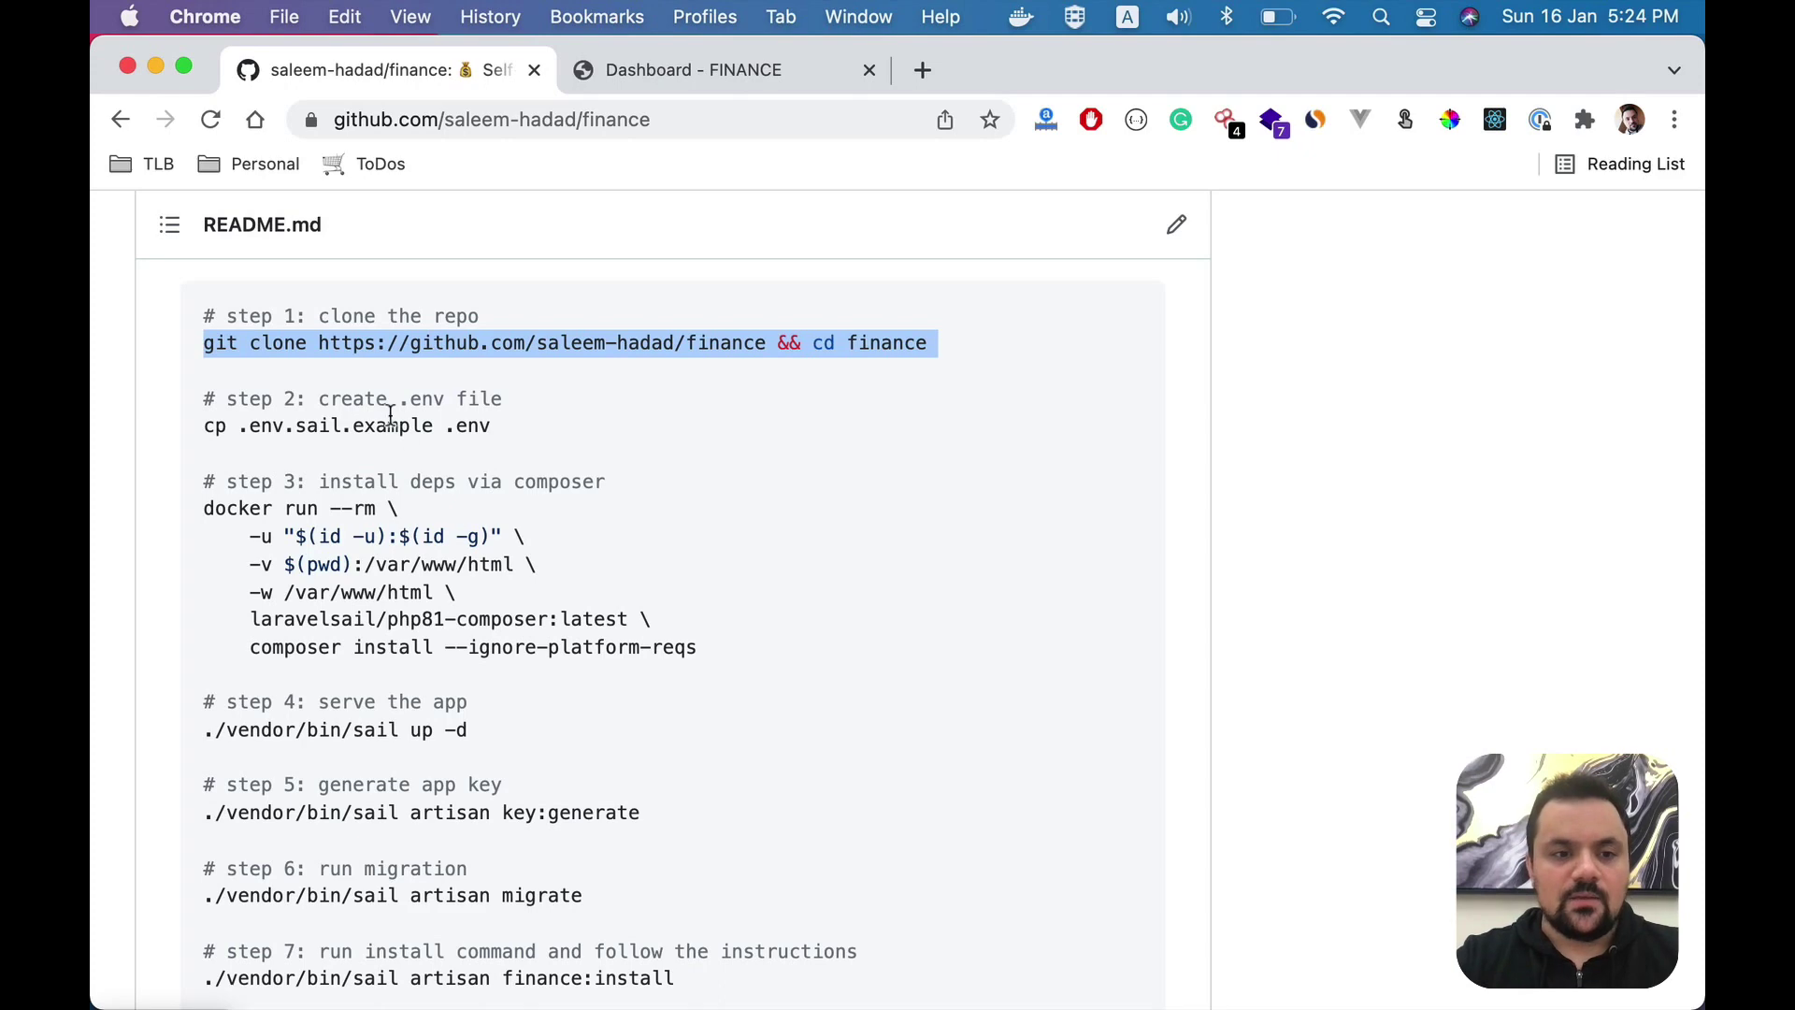
click(390, 421)
double_click(371, 428)
triple_click(372, 428)
key(super+Tab)
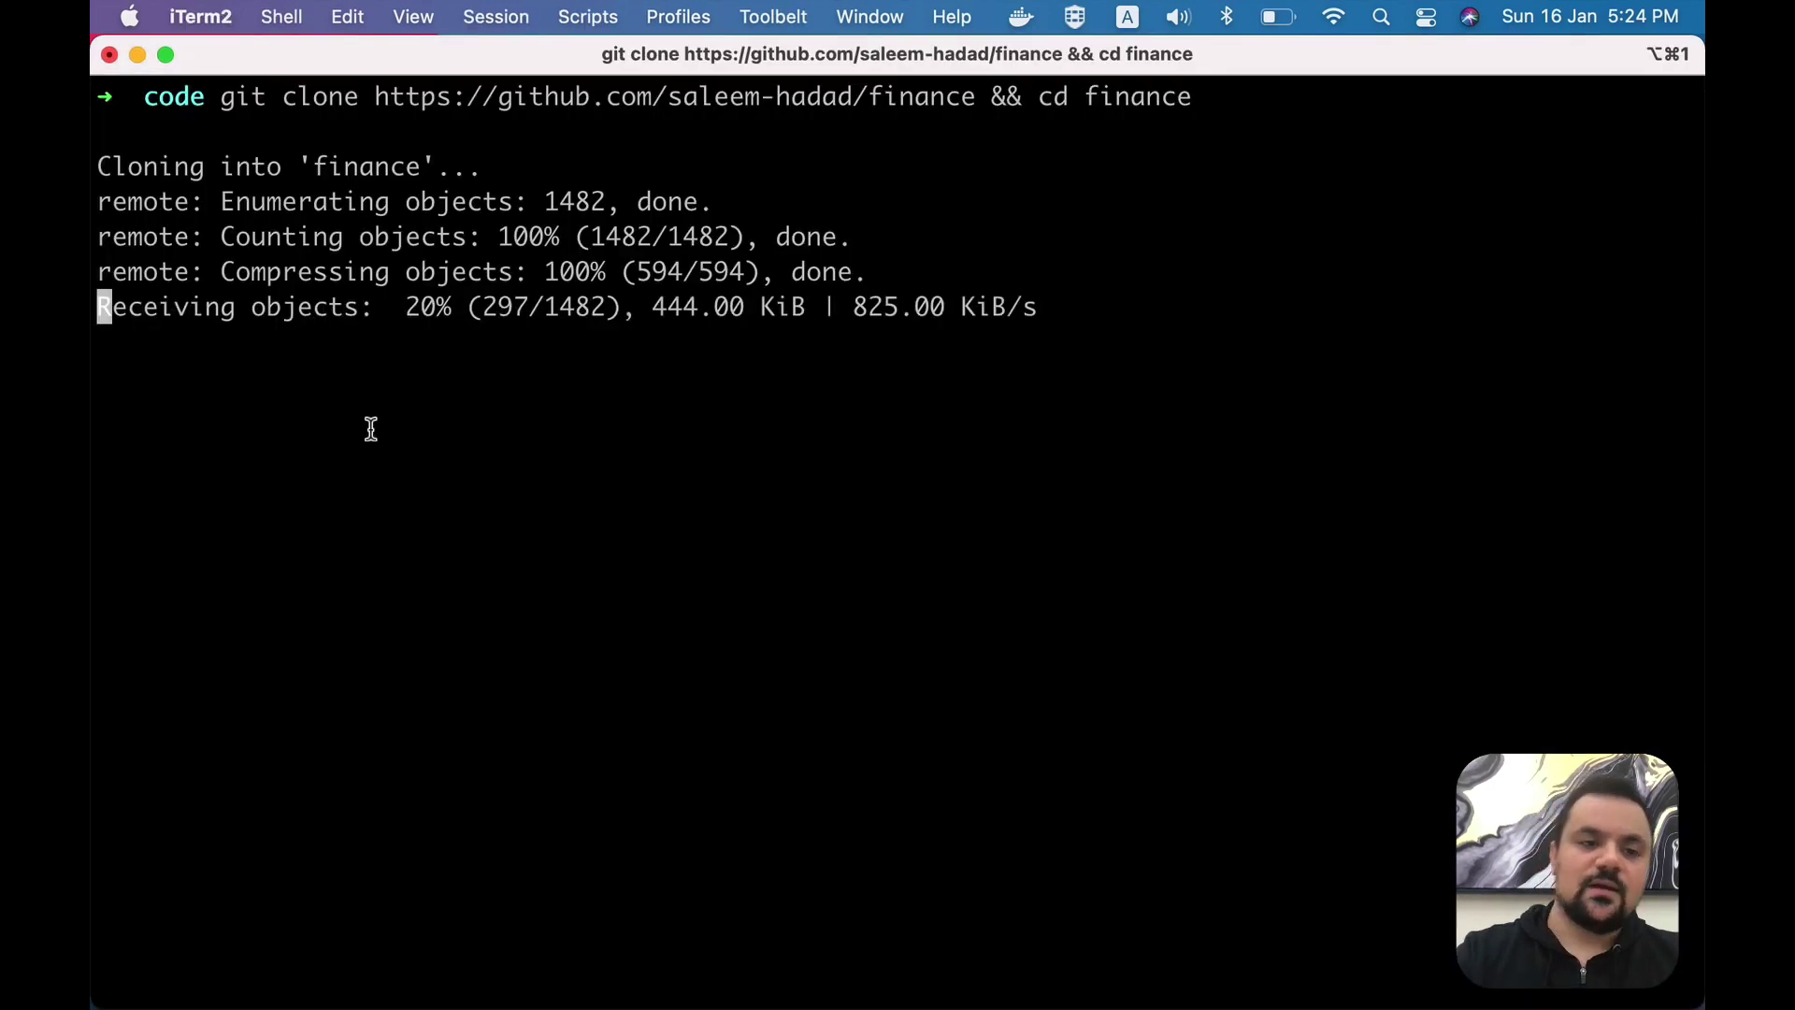
text(cp .env.sail.example .env)
key(Return)
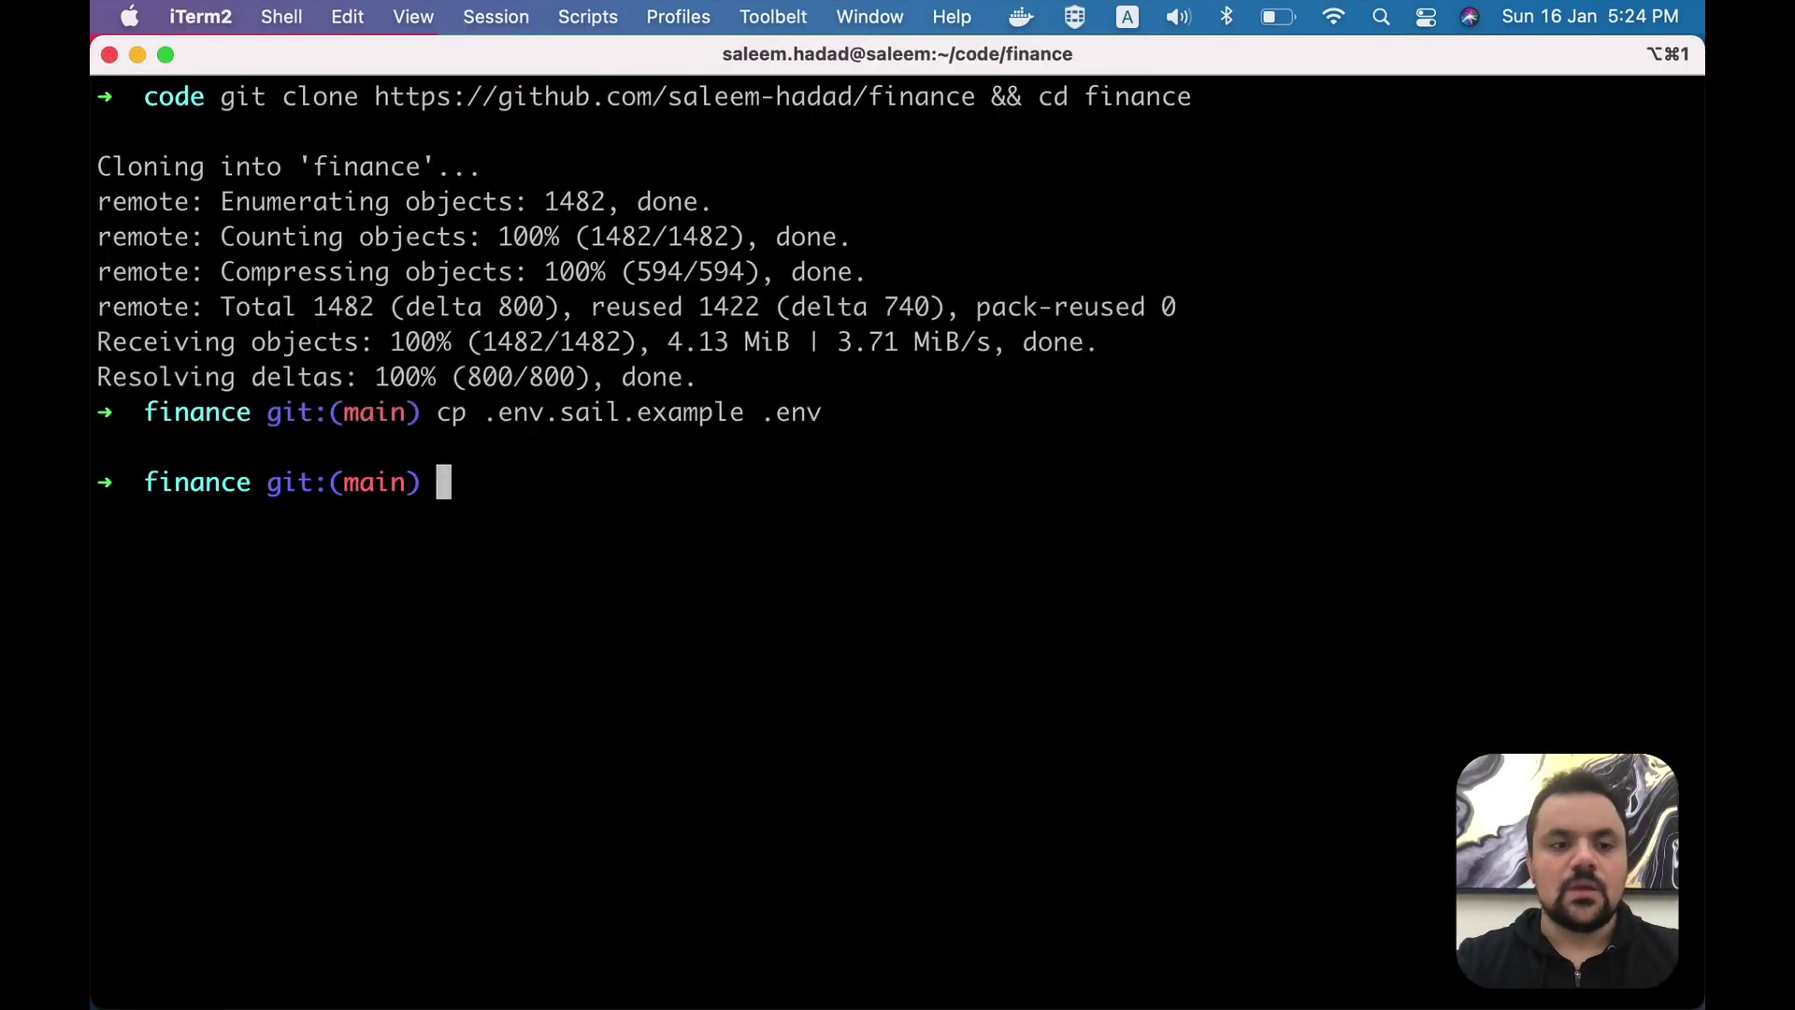
- Run the six-line docker run command that installs the Composer dependencies
key(super+Tab)
drag(204, 510, 731, 647)
key(super+c)
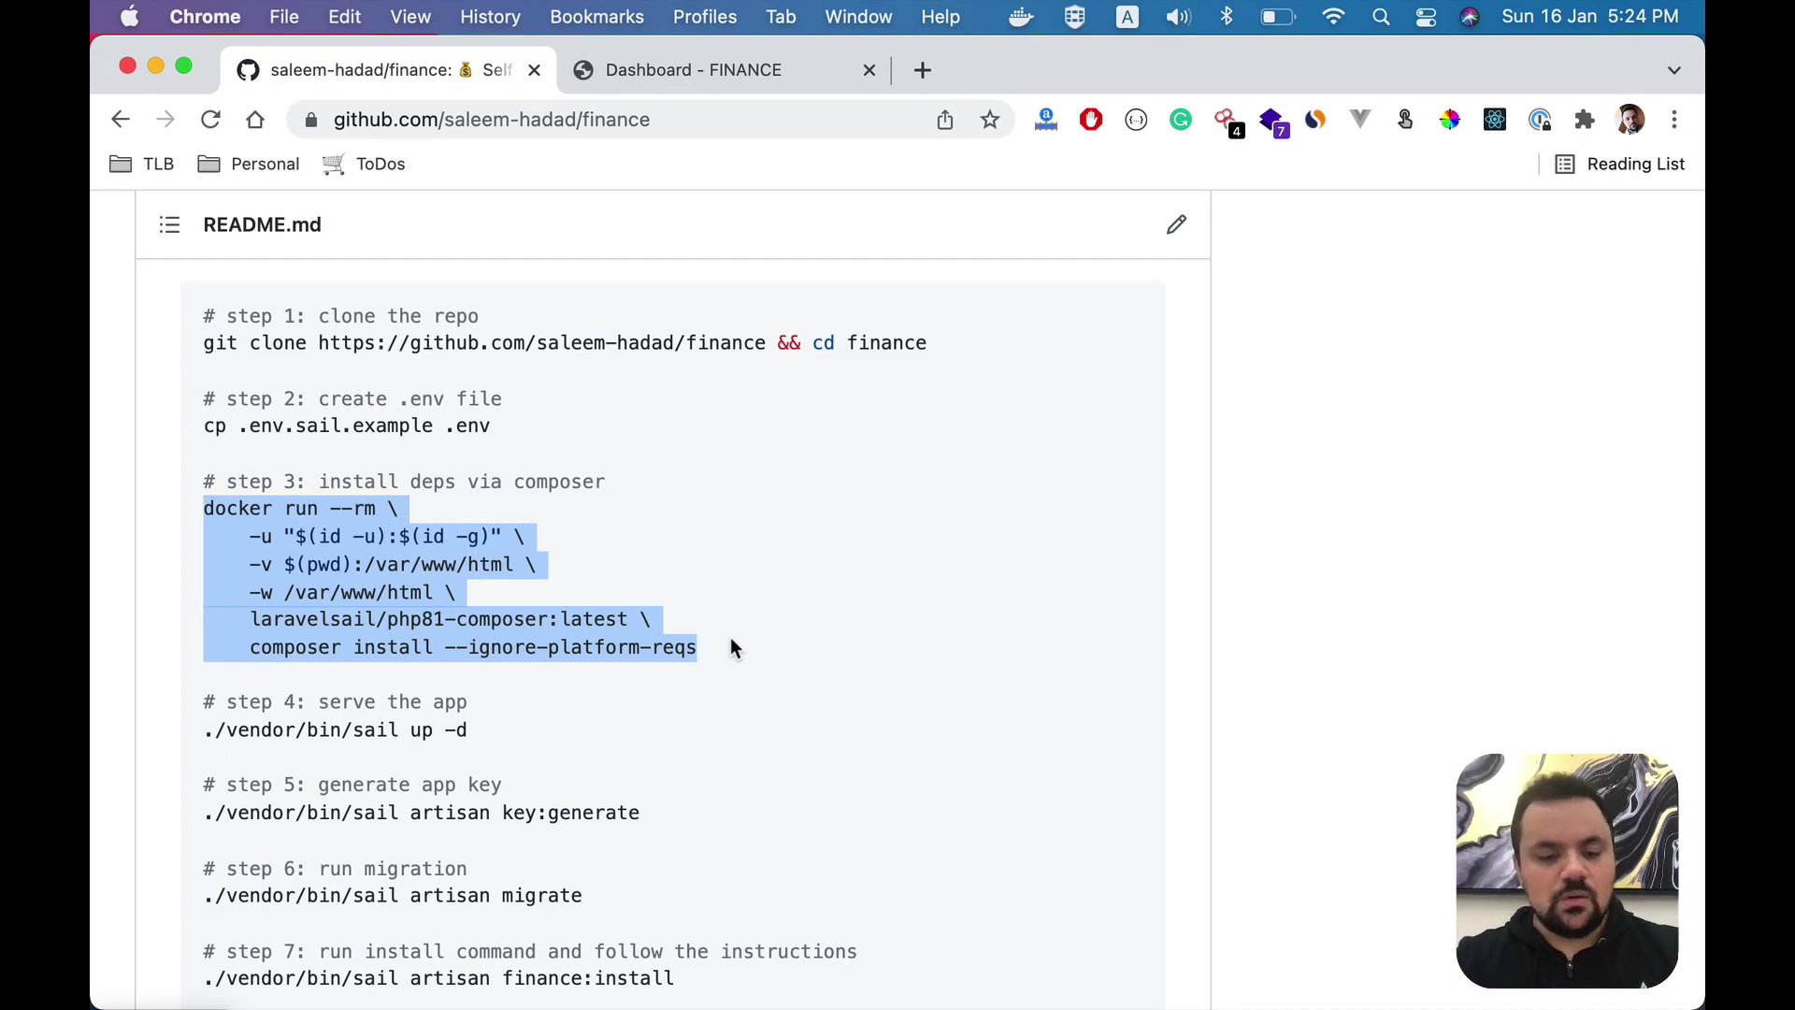
key(super+Tab)
key(super+v)
key(Return)
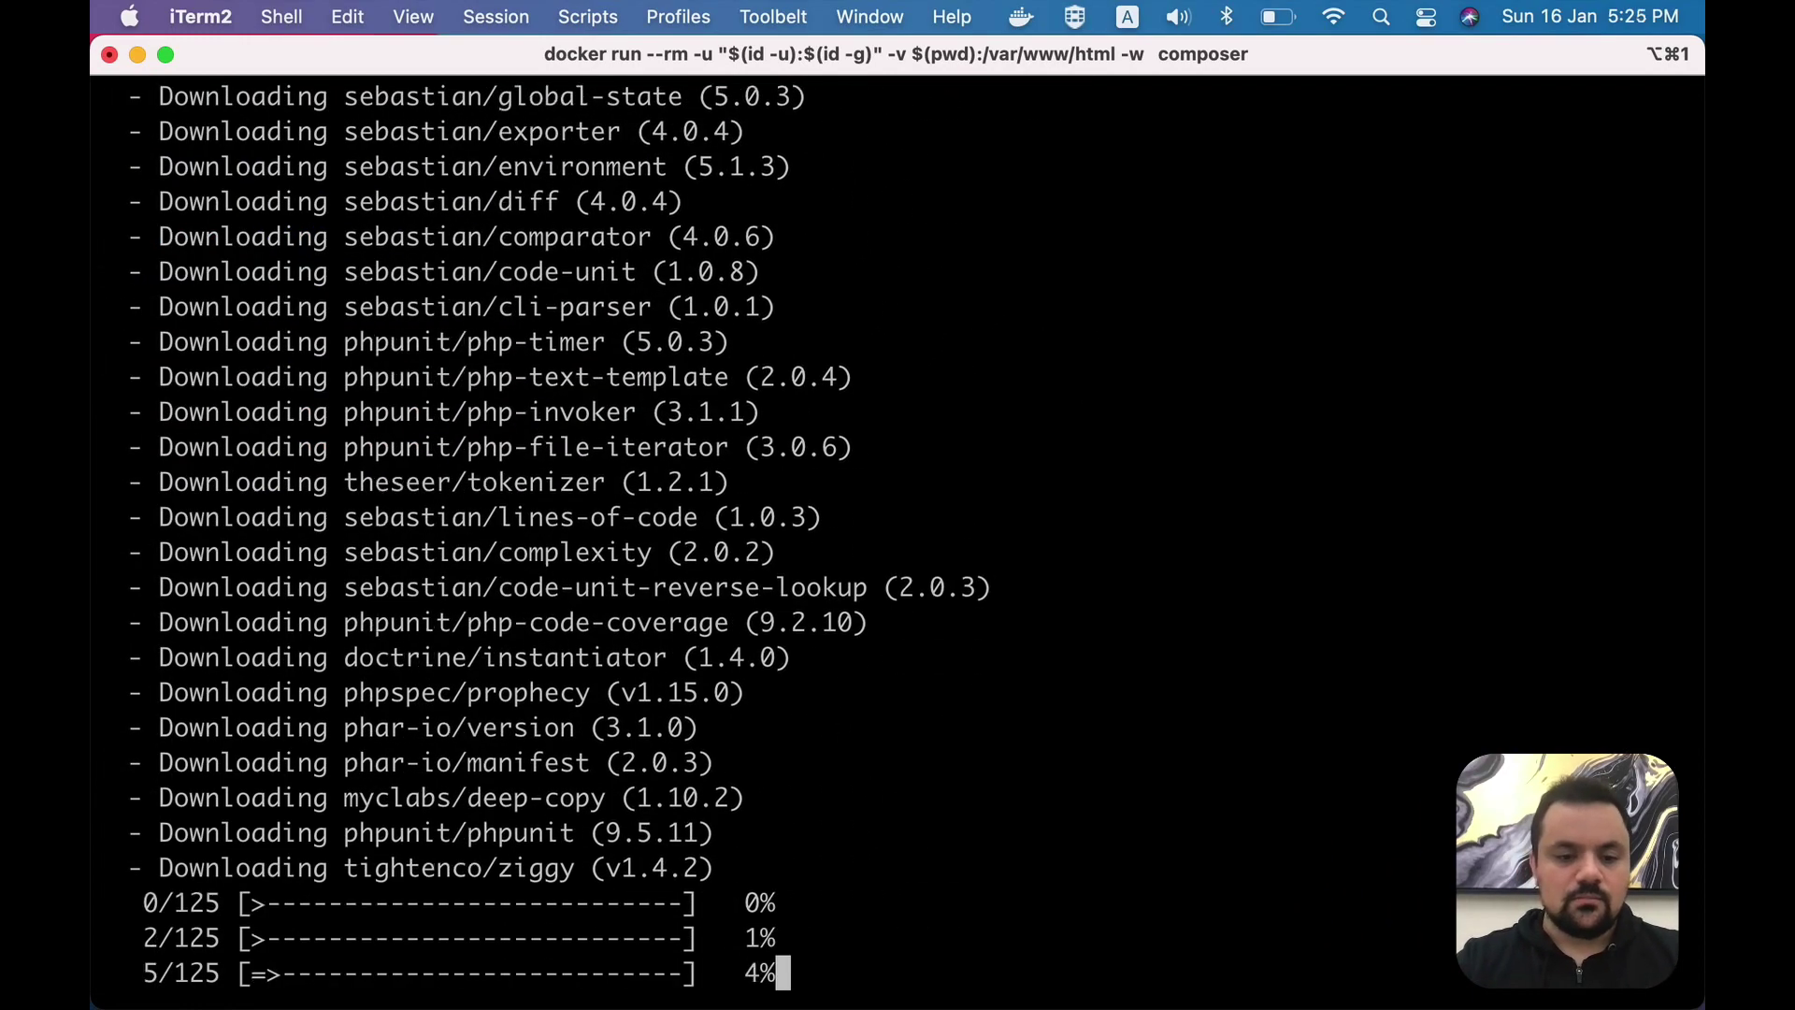
- Start the Sail containers in the background with sail up -d
key(super+Tab)
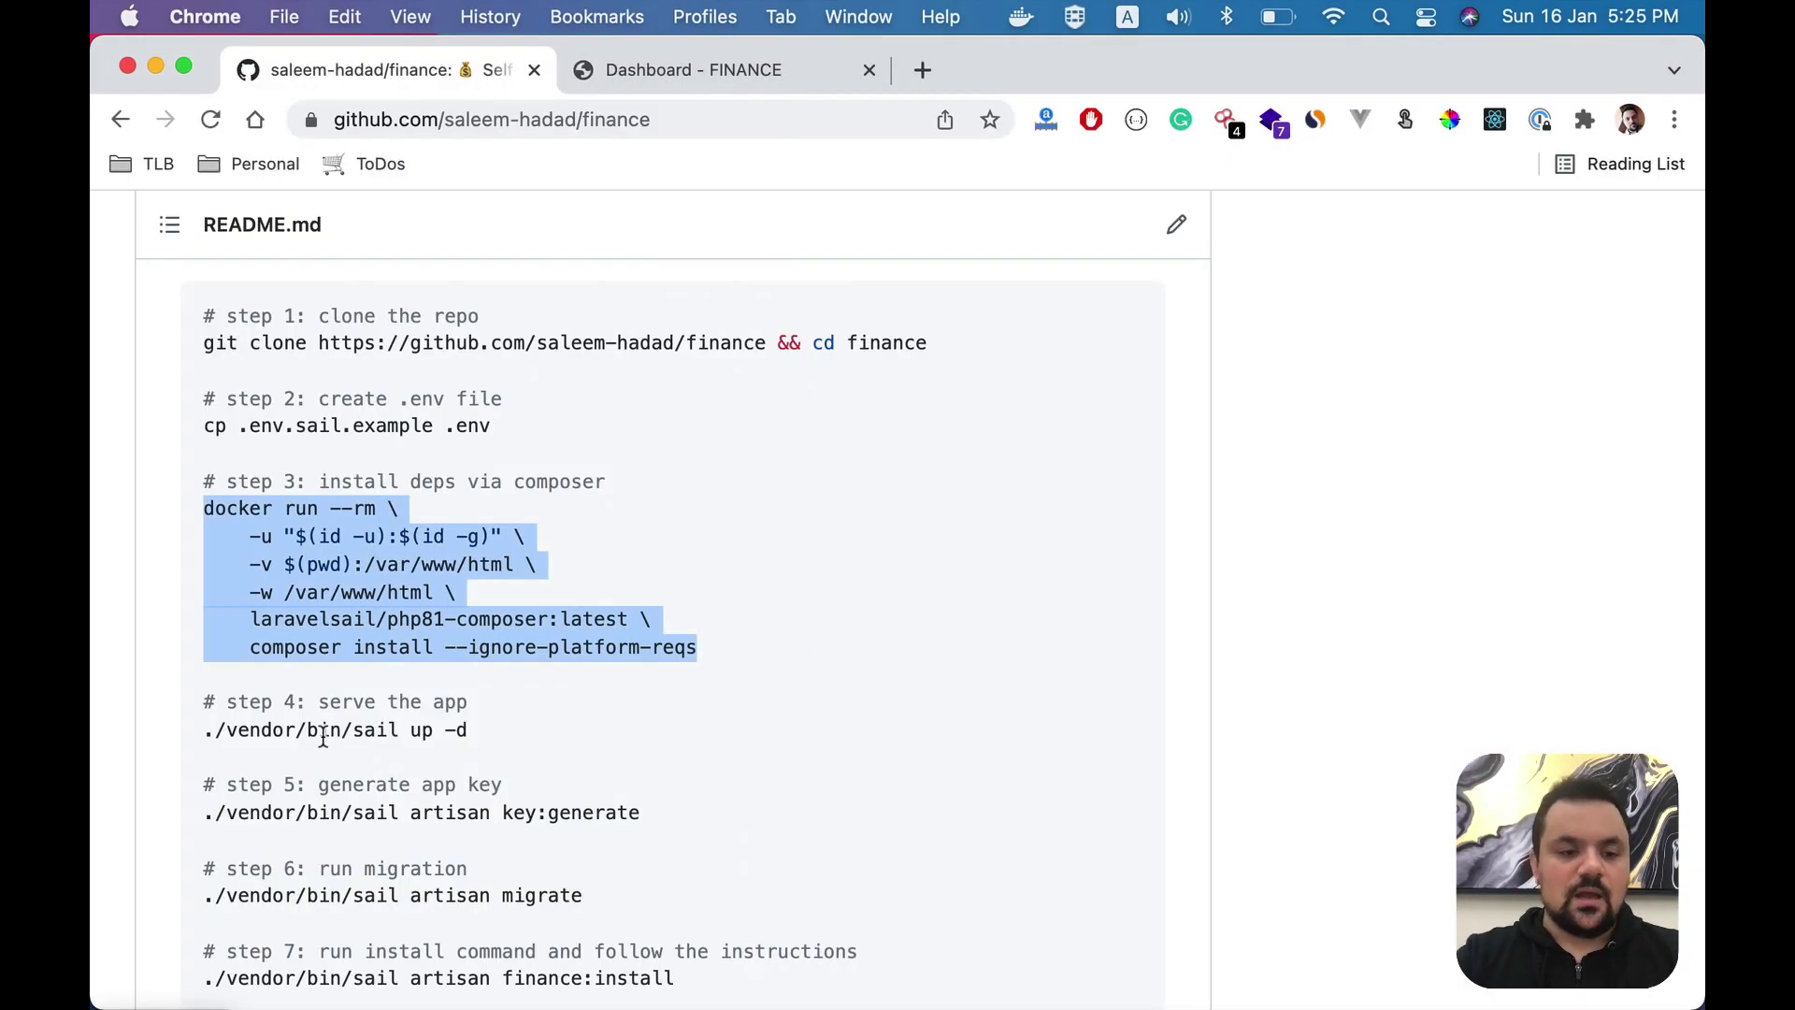
triple_click(325, 734)
key(super+c)
key(super+Tab)
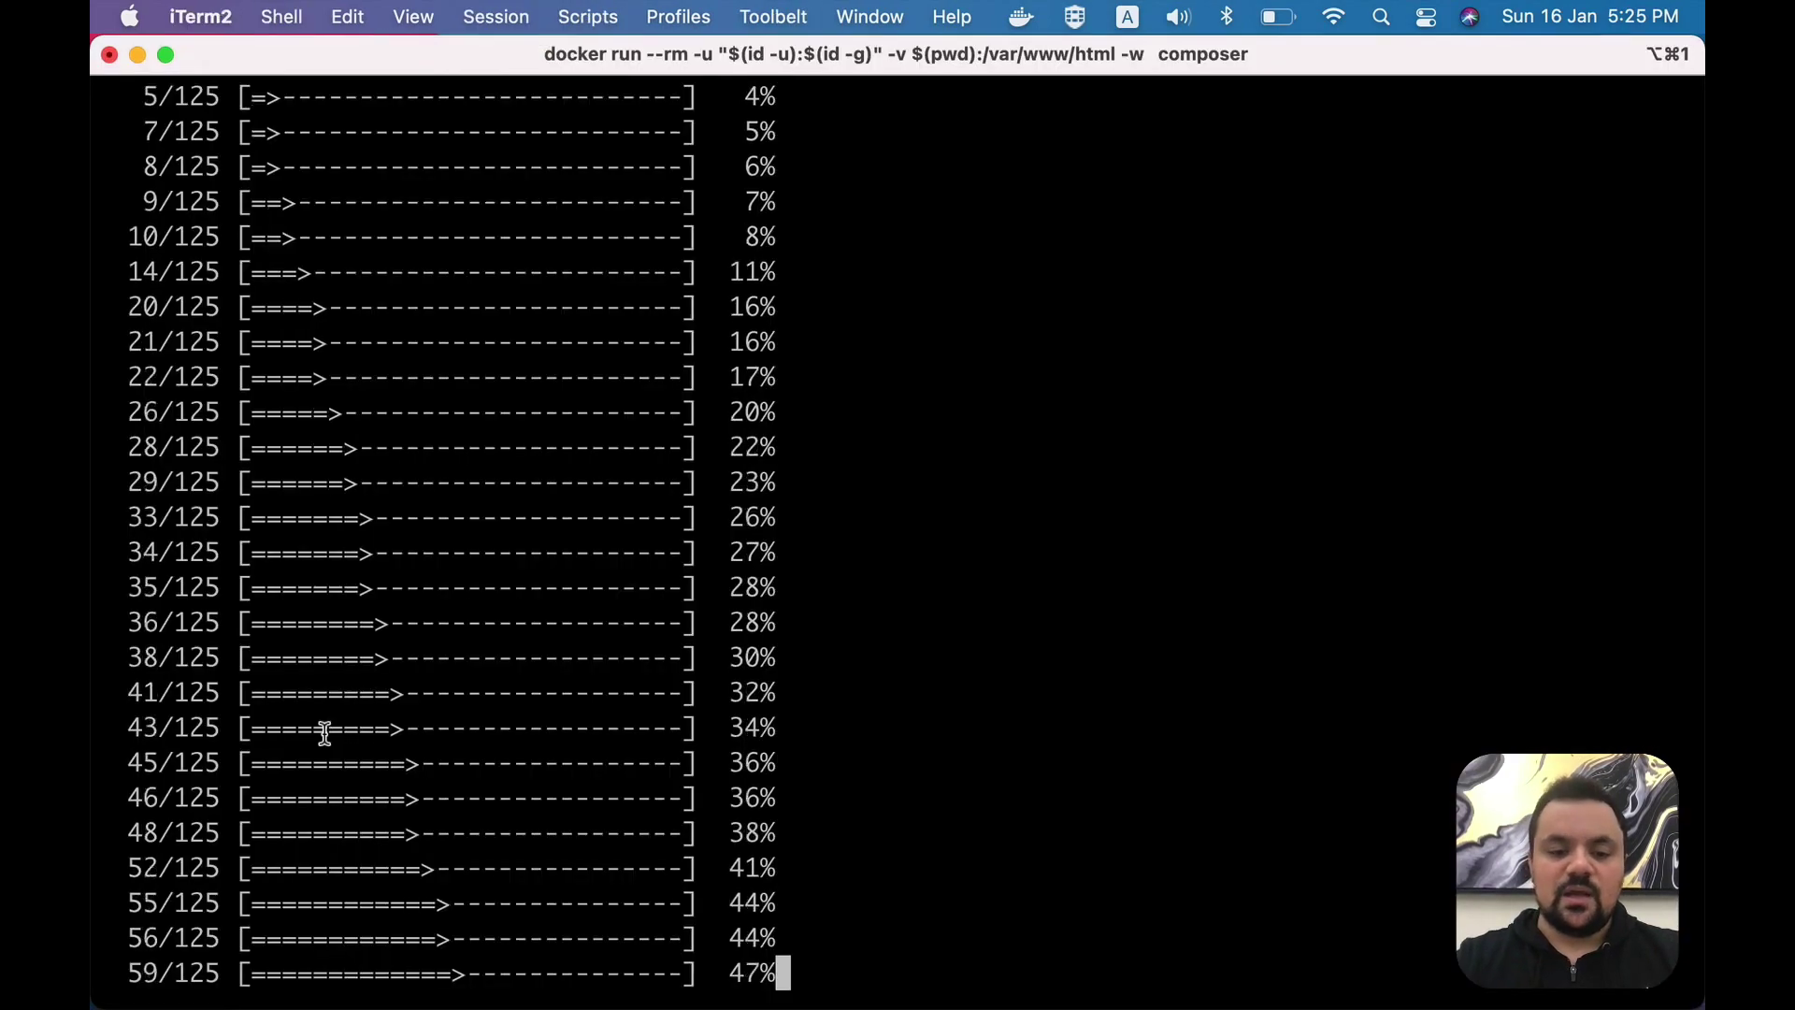
key(super+Tab)
key(super+Tab)
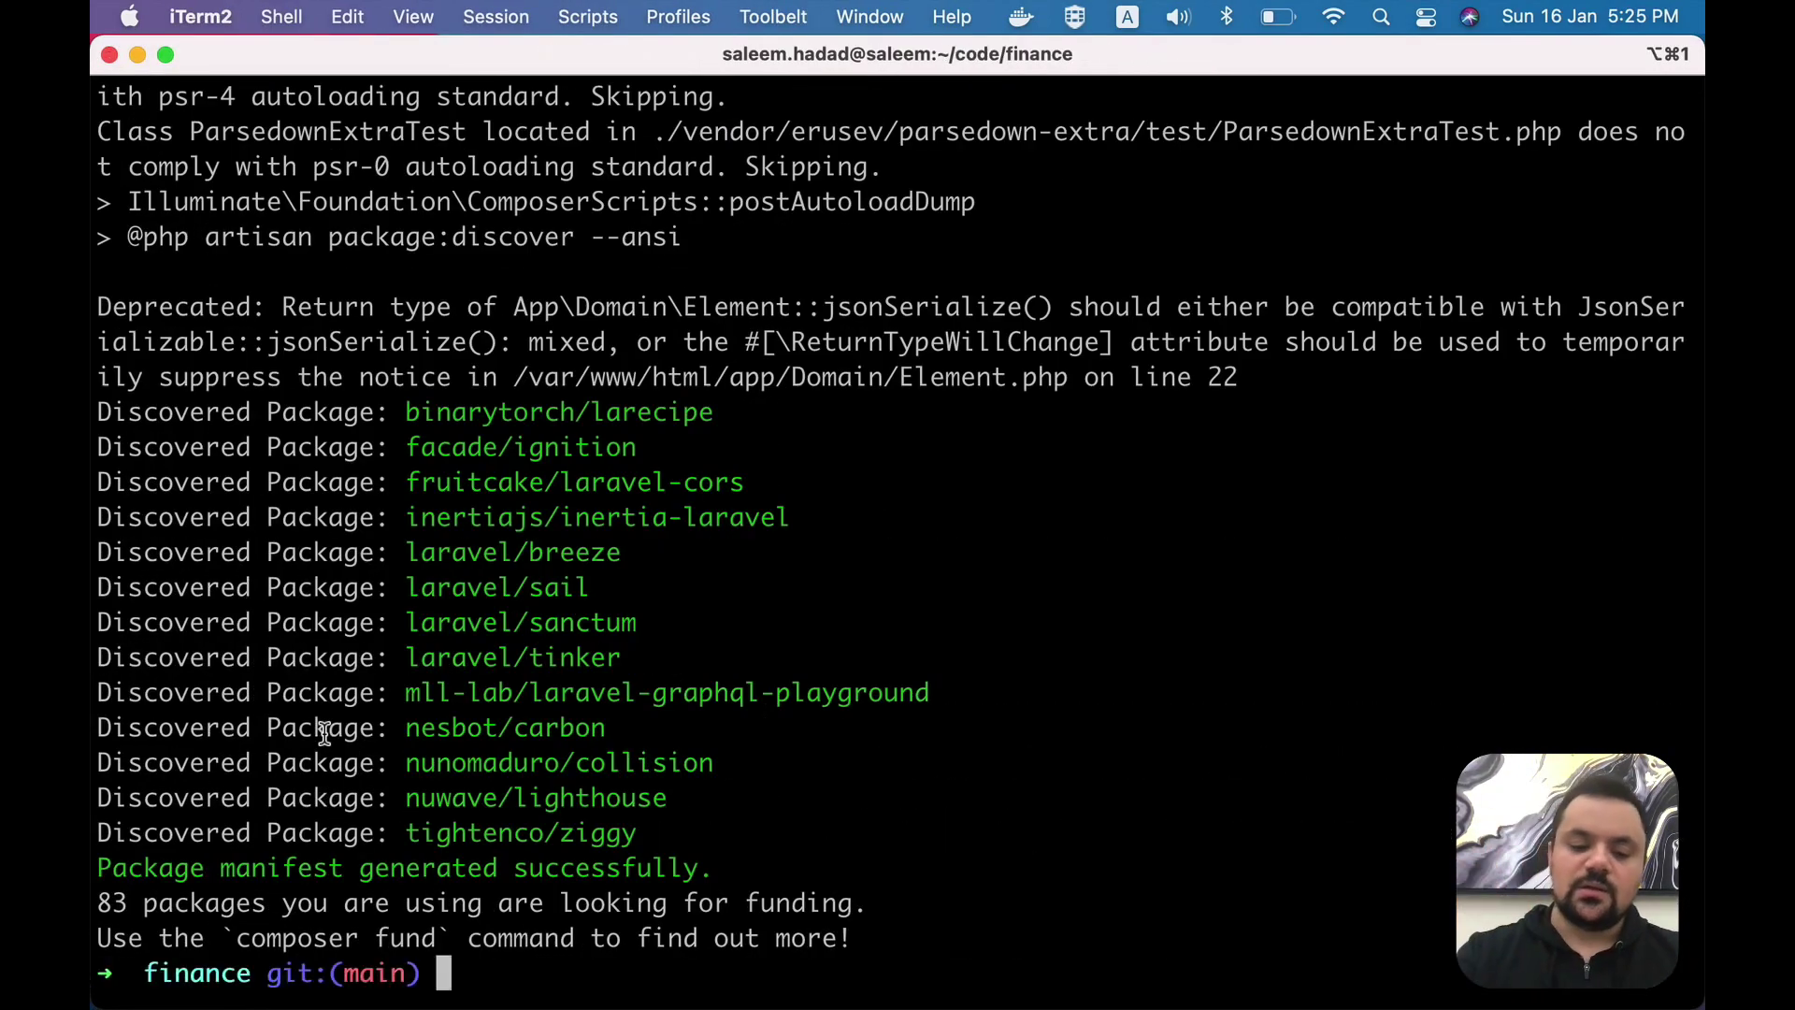
key(super+v)
key(Return)
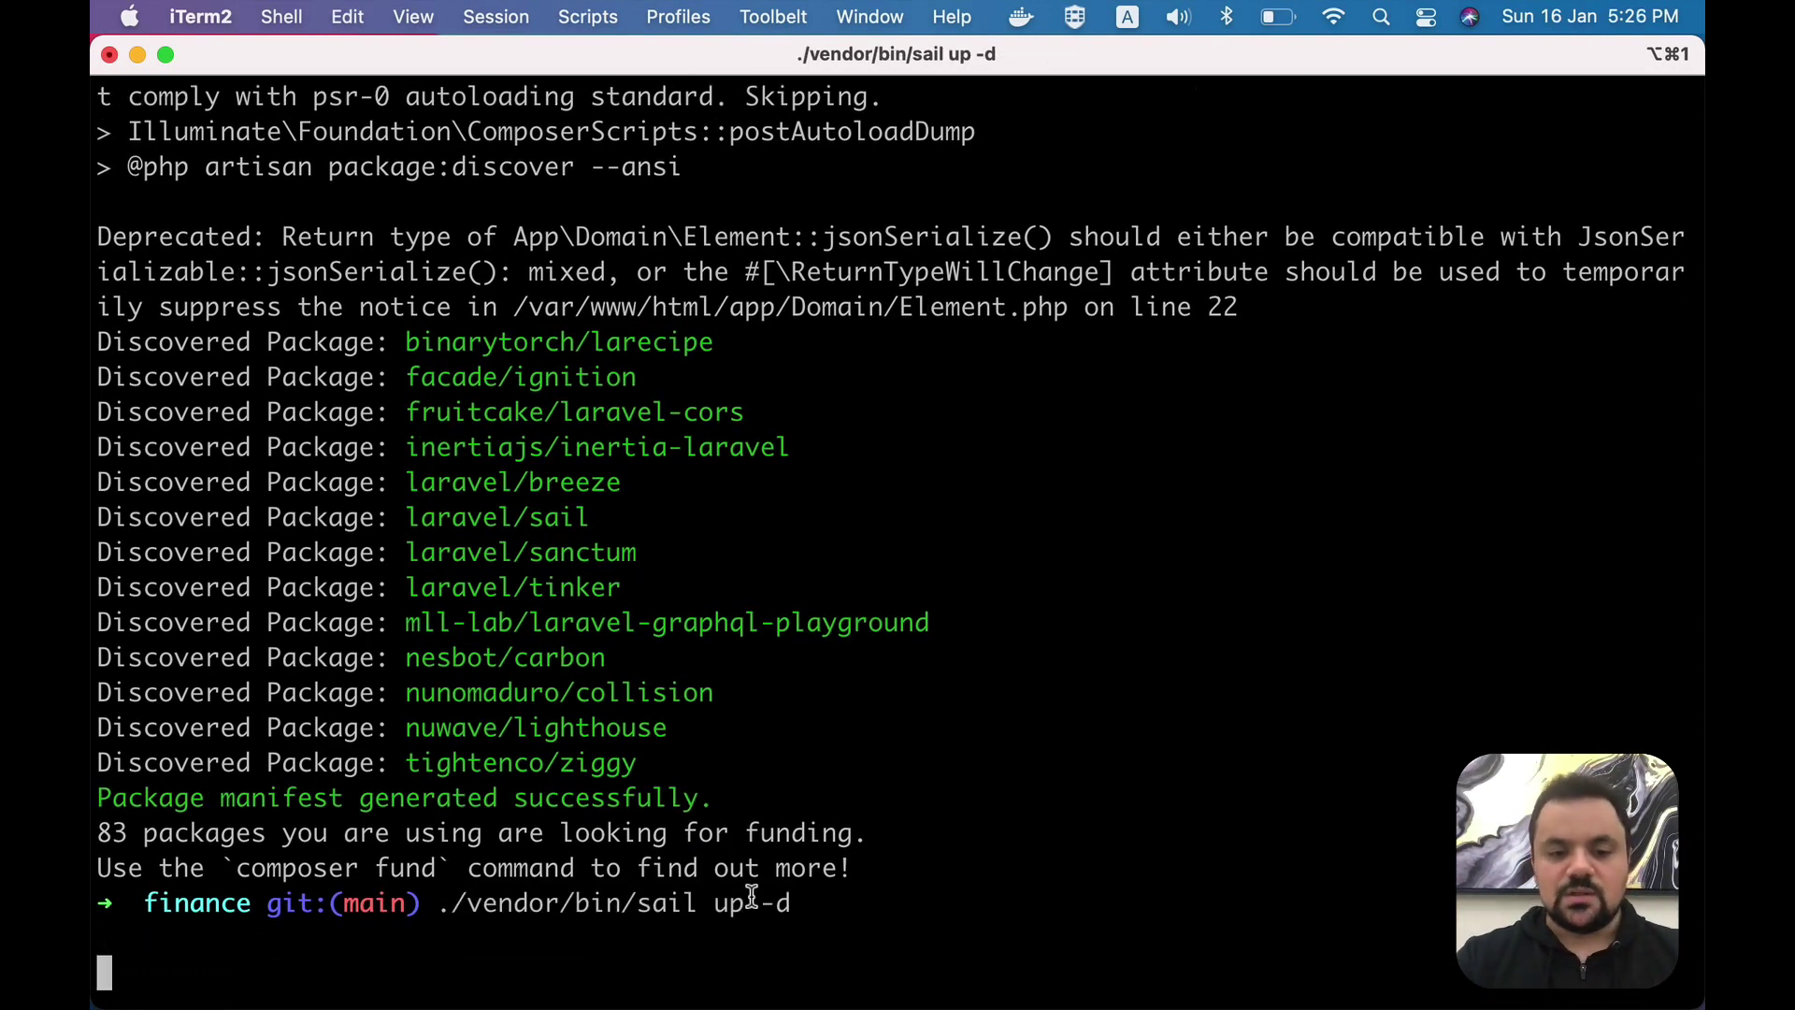
- Generate the application key with the README's key:generate command
key(super+Tab)
double_click(365, 812)
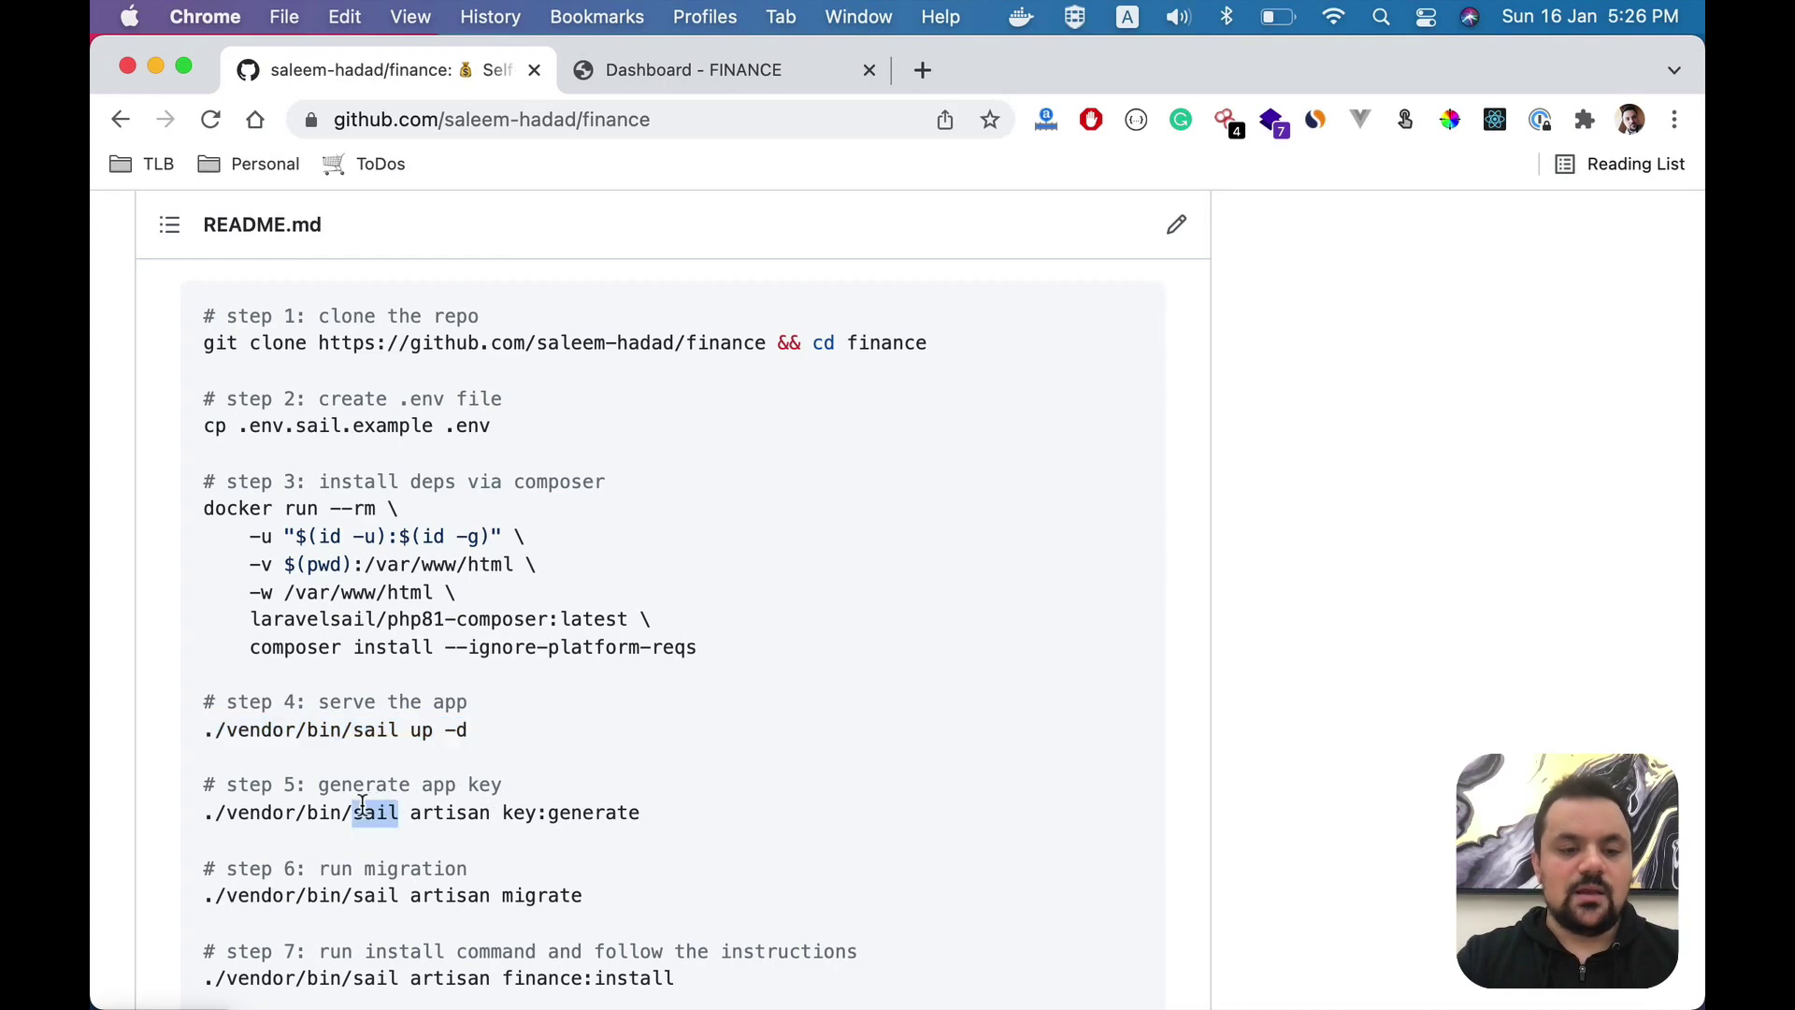
triple_click(363, 807)
key(super+c)
scroll(363, 808, down, 2)
key(super+Tab)
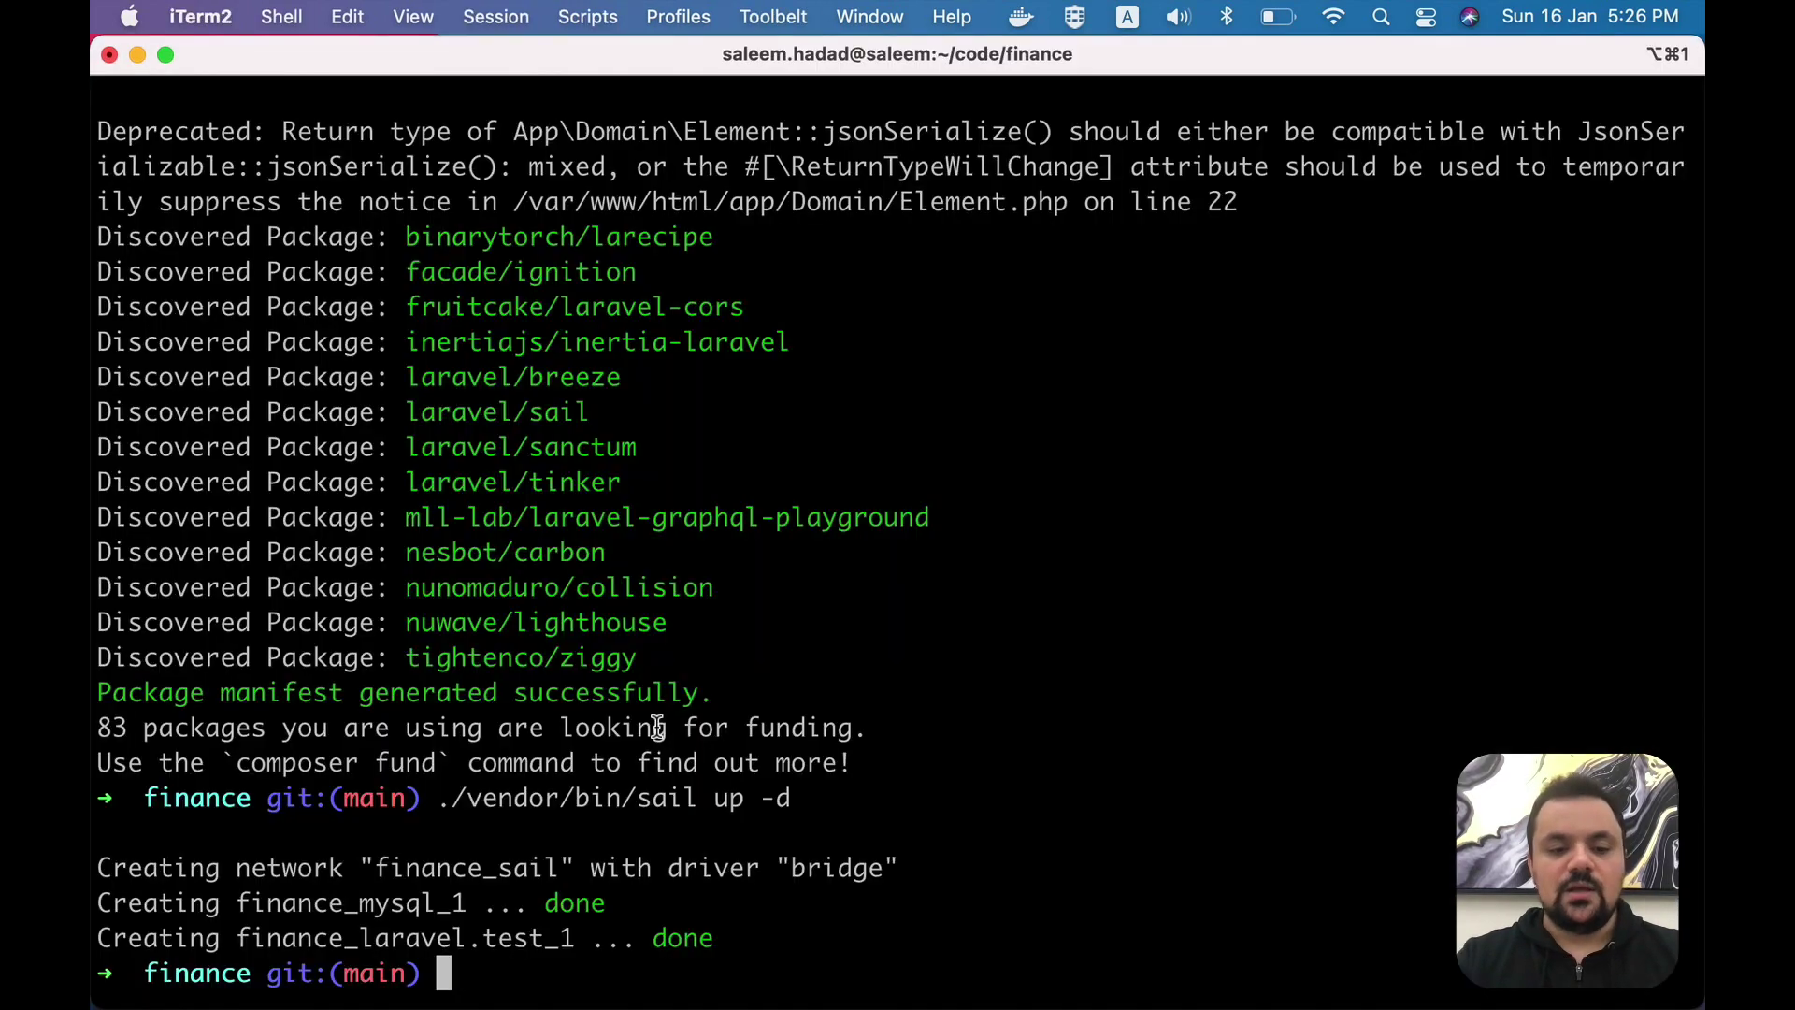
key(super+v)
key(Return)
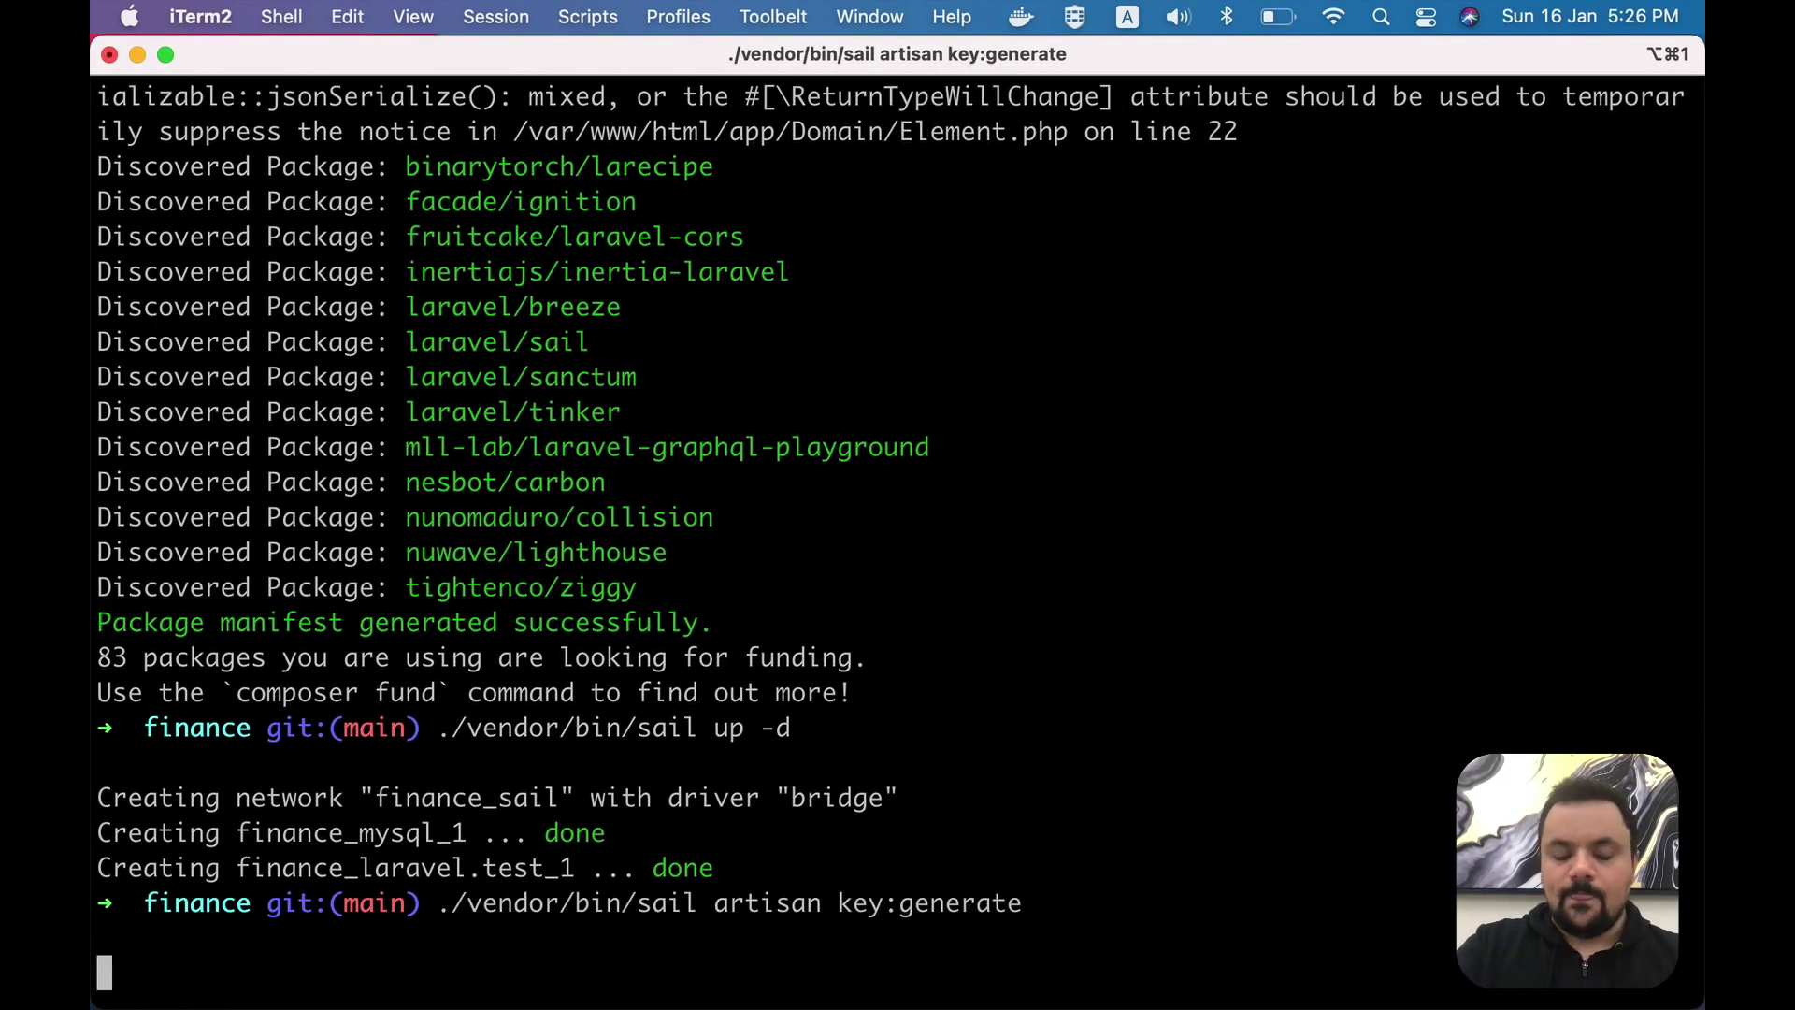
- Run the README's step 6 migrate command to create the database tables
key(super+Tab)
triple_click(420, 810)
key(super+c)
key(super+Tab)
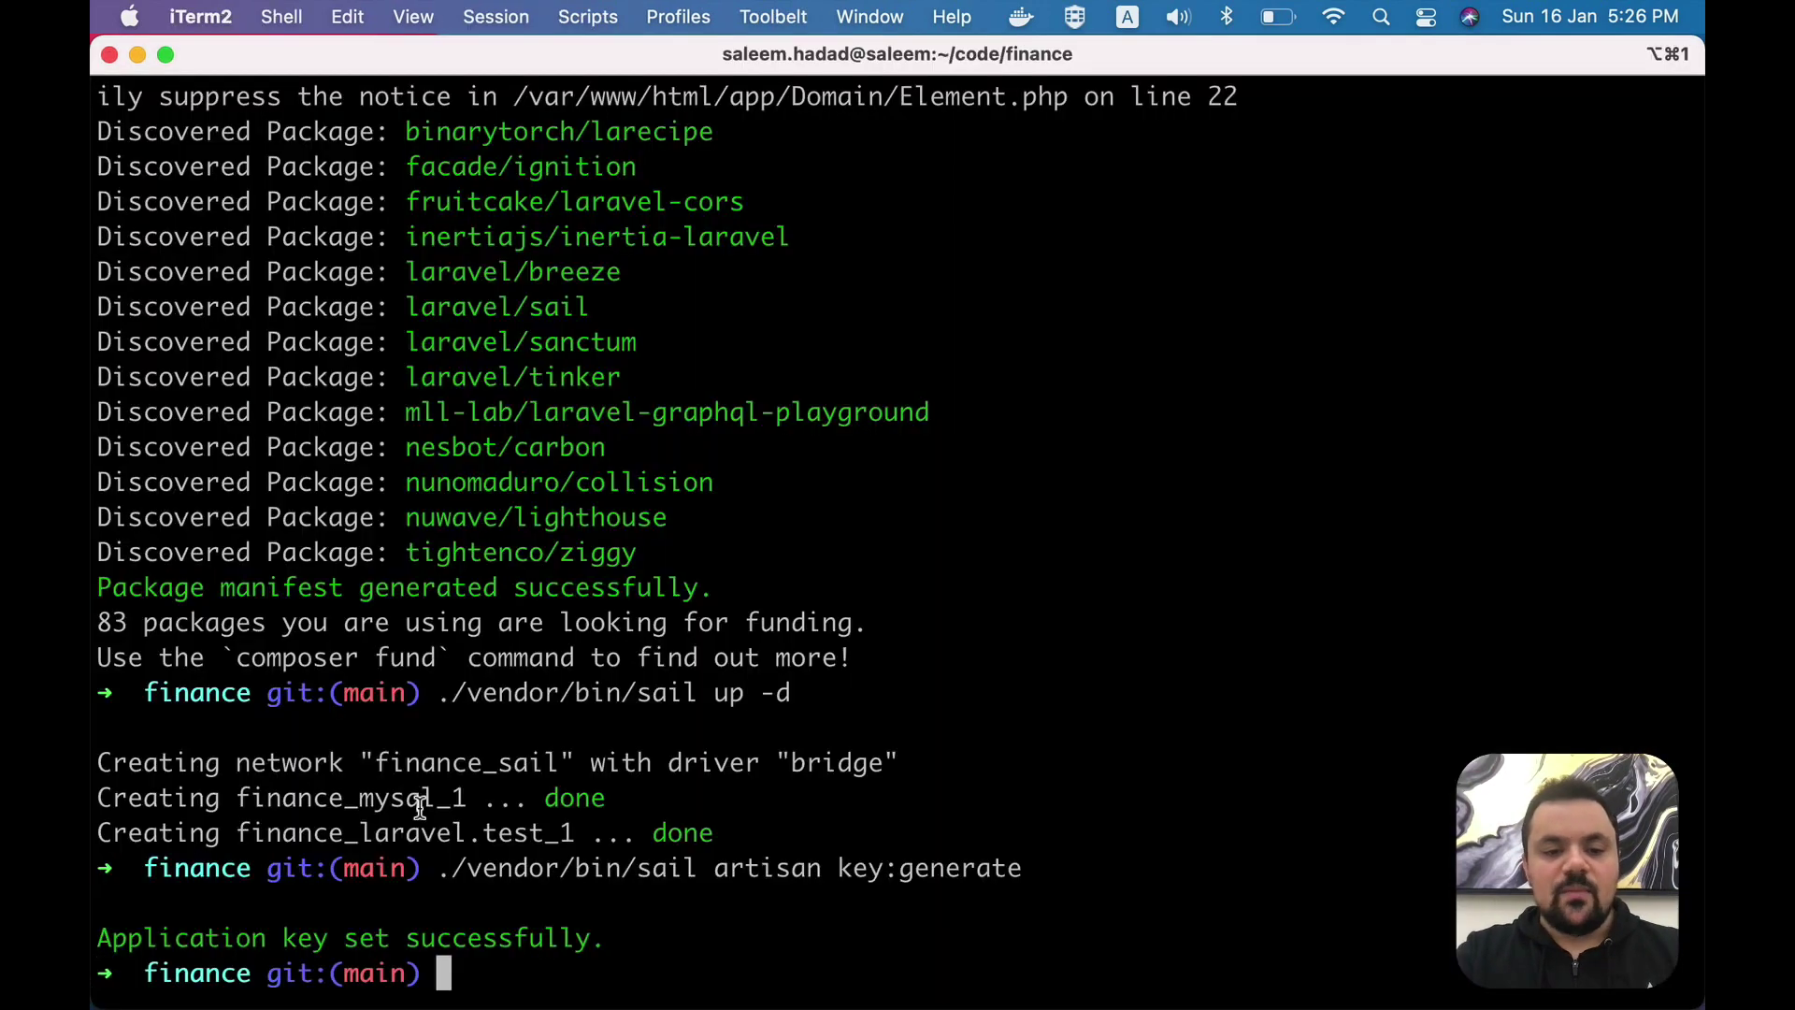
key(super+v)
key(Return)
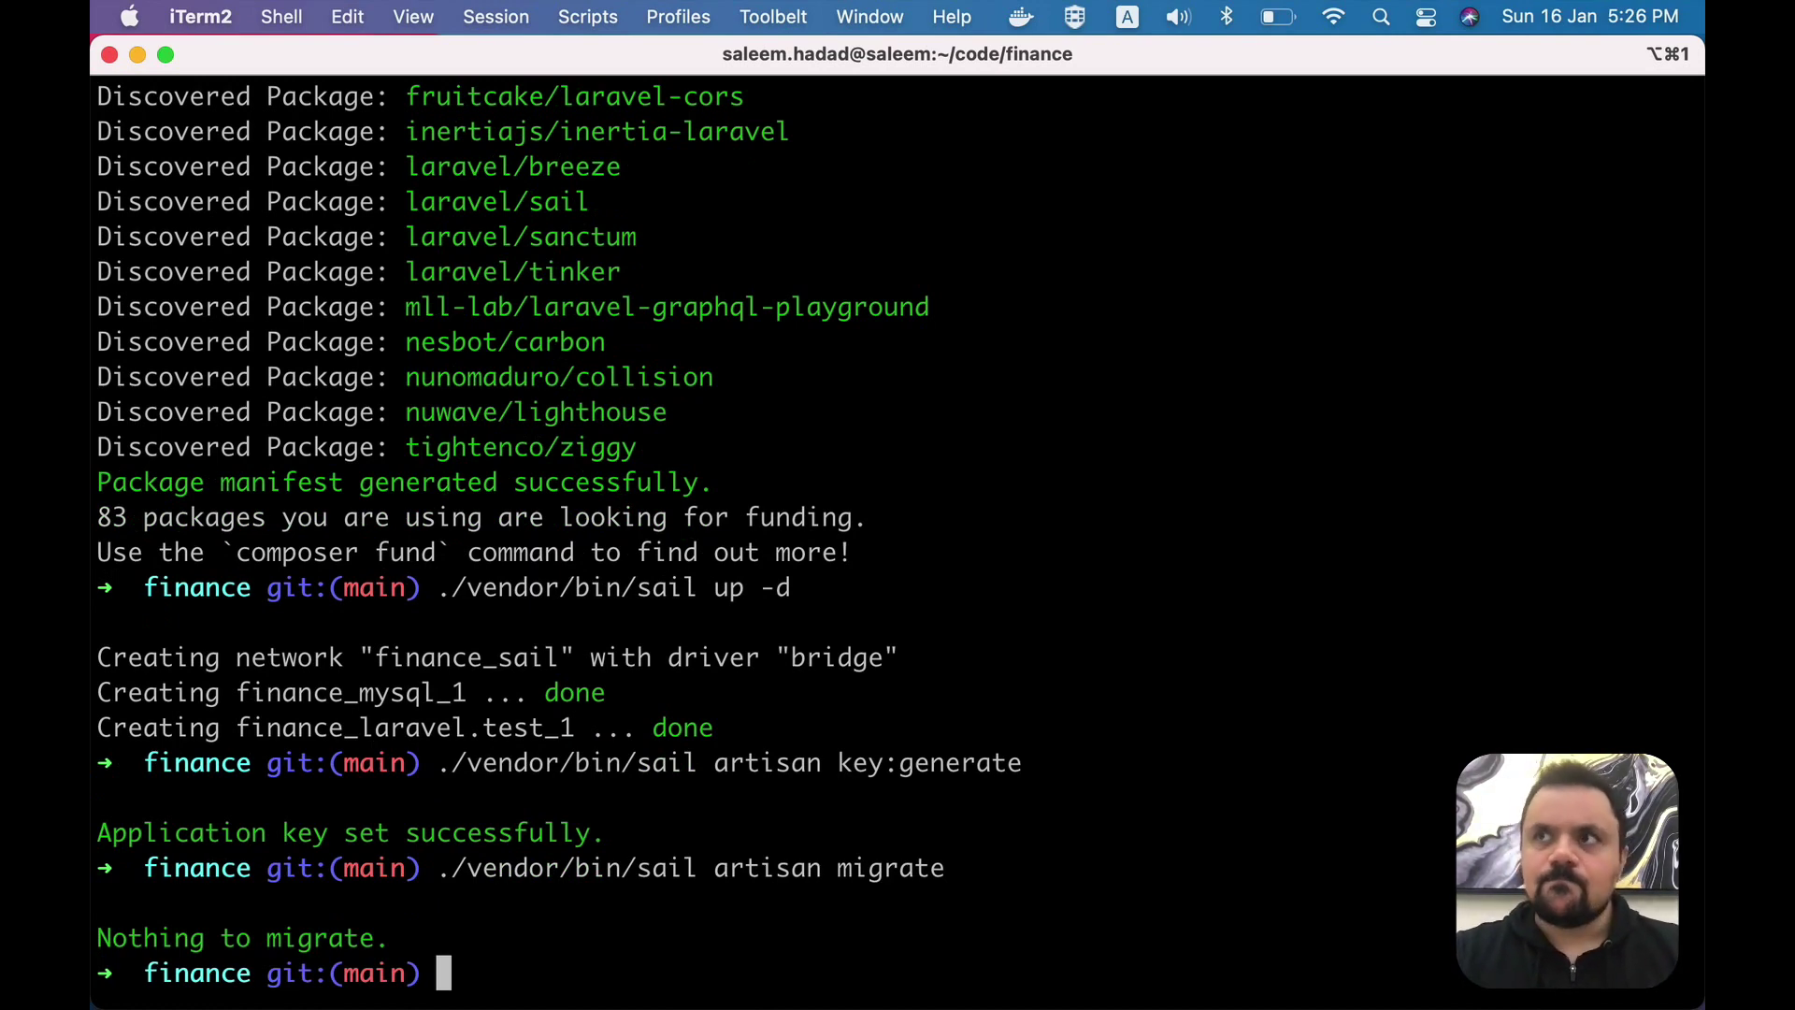
- Briefly launch TablePlus, then quit it
key(super+space)
text(table)
key(Return)
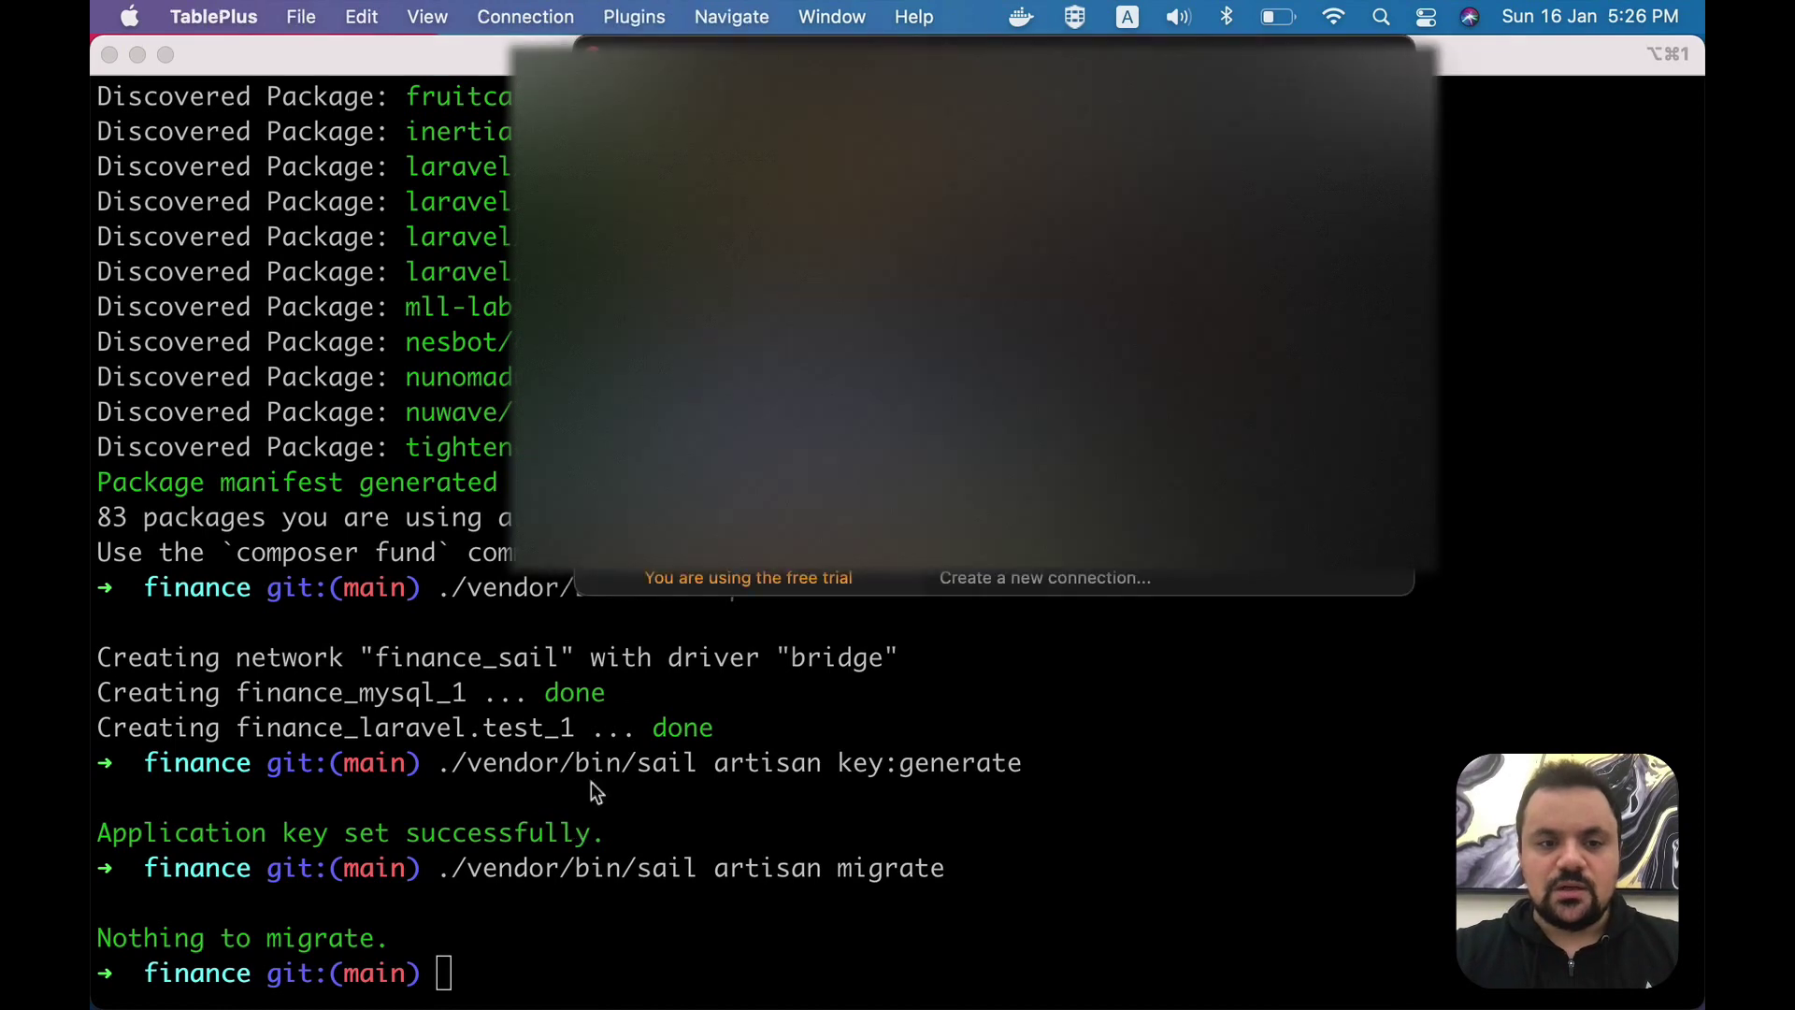
key(super+q)
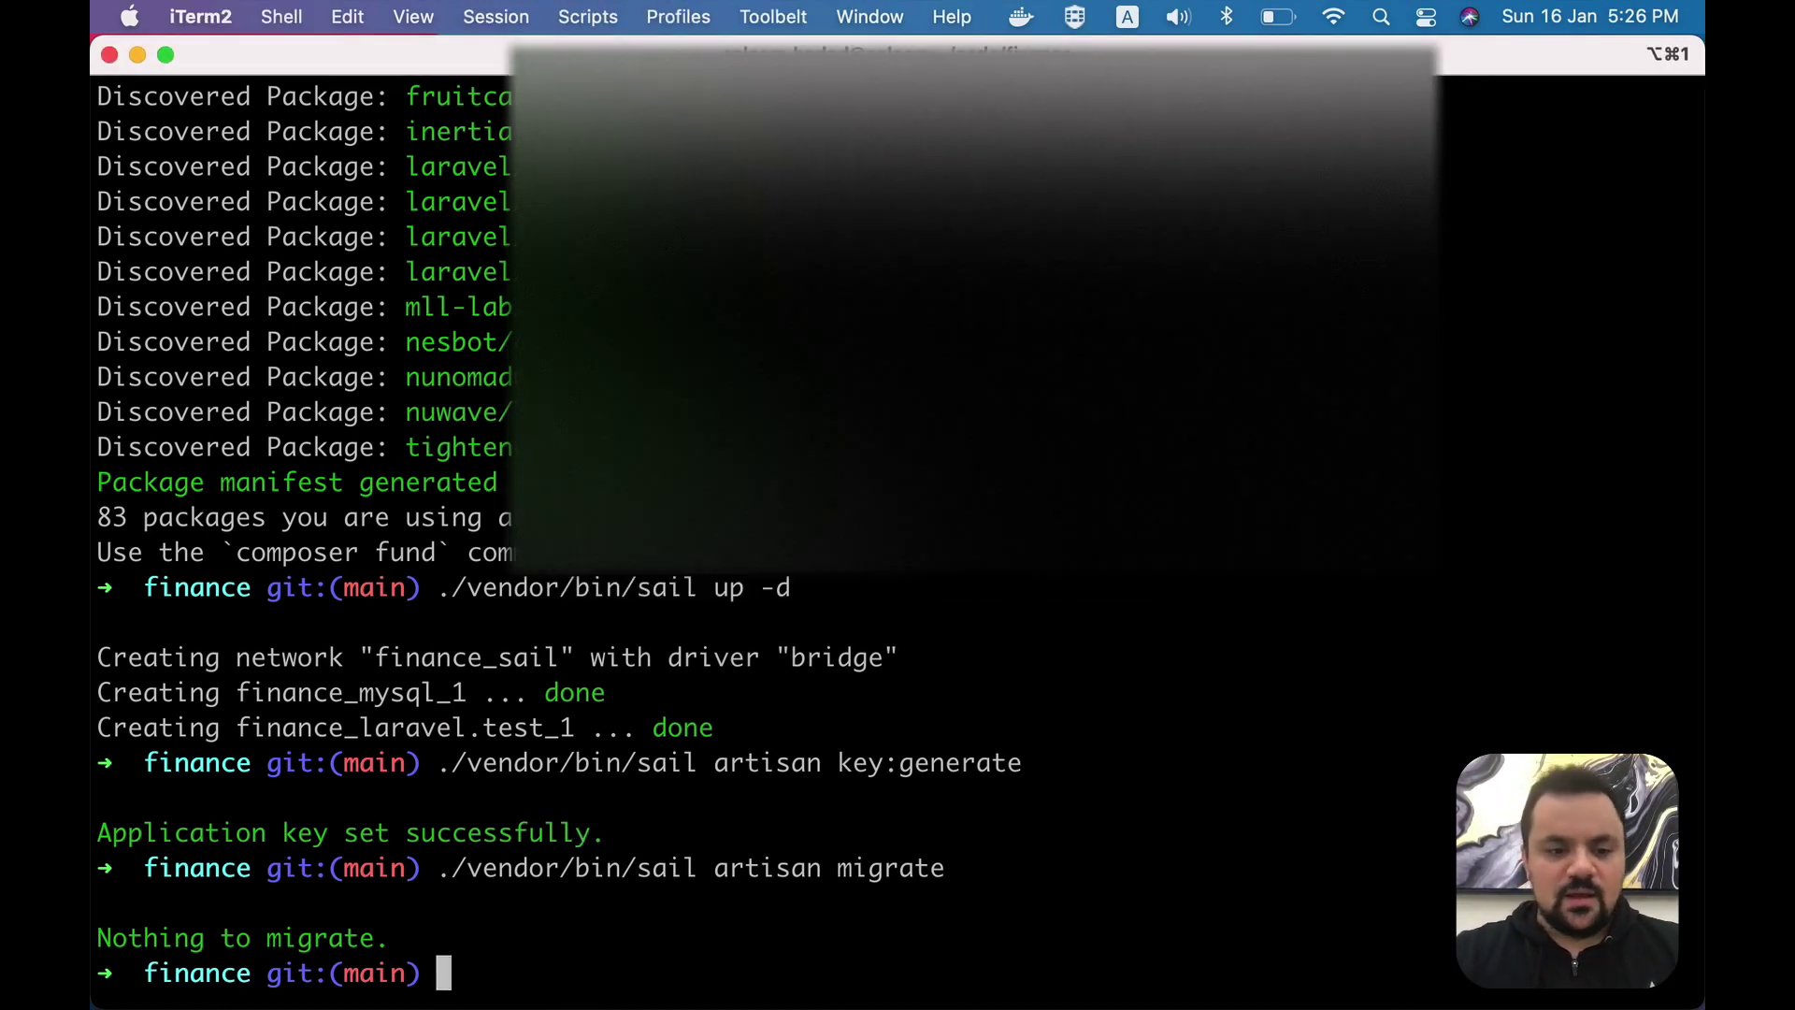
- Rerun the migration as migrate:fresh to rebuild all tables
key(Up)
key(BackSpace)
key(BackSpace)
key(BackSpace)
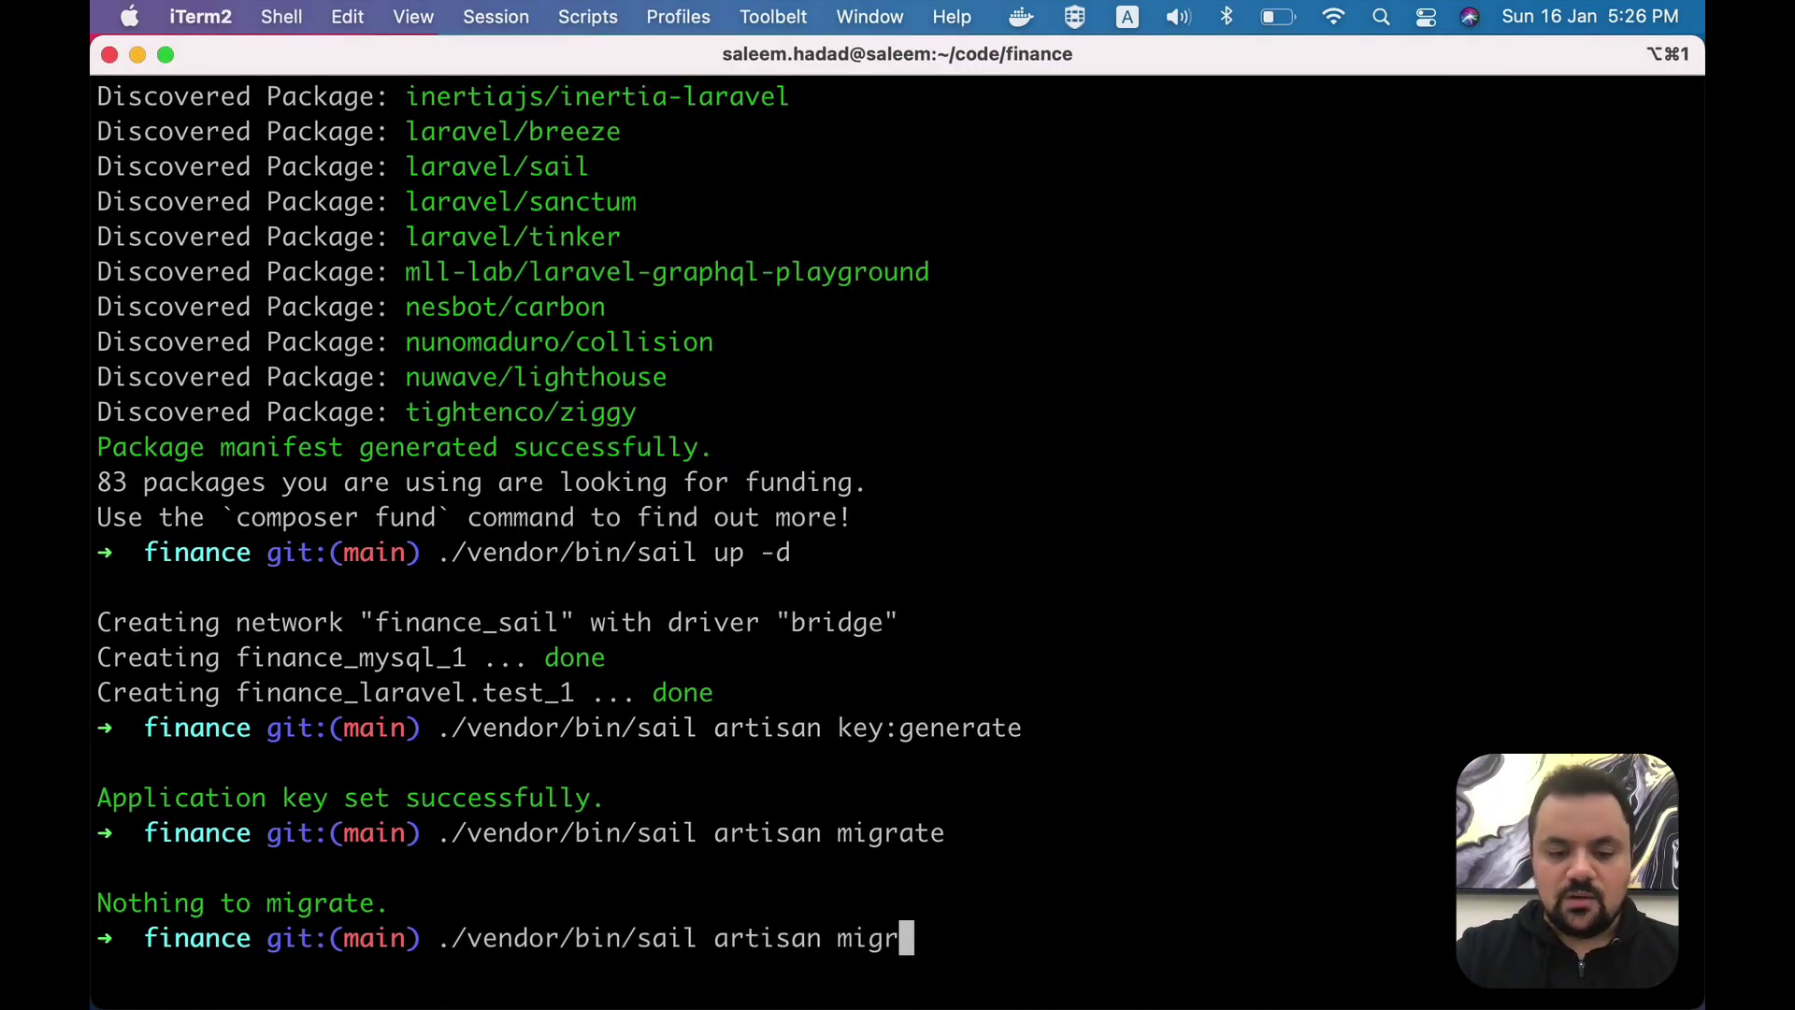
text(ate:fresh)
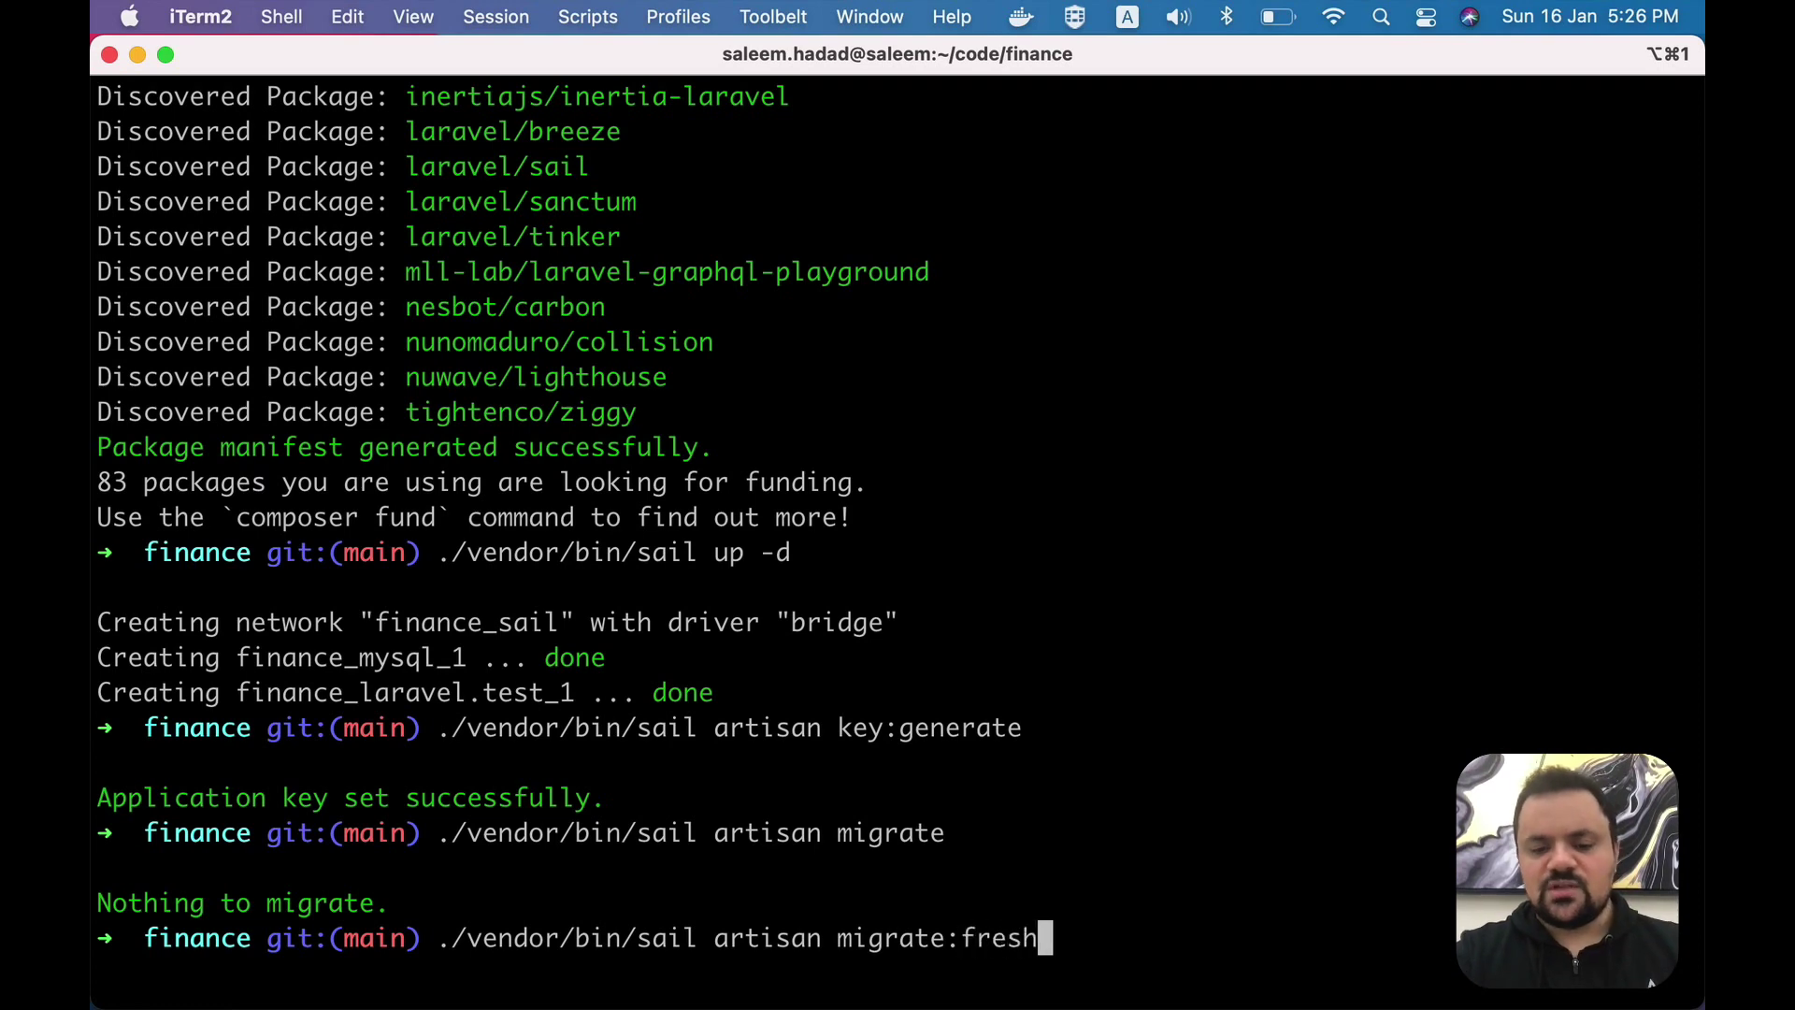
key(Return)
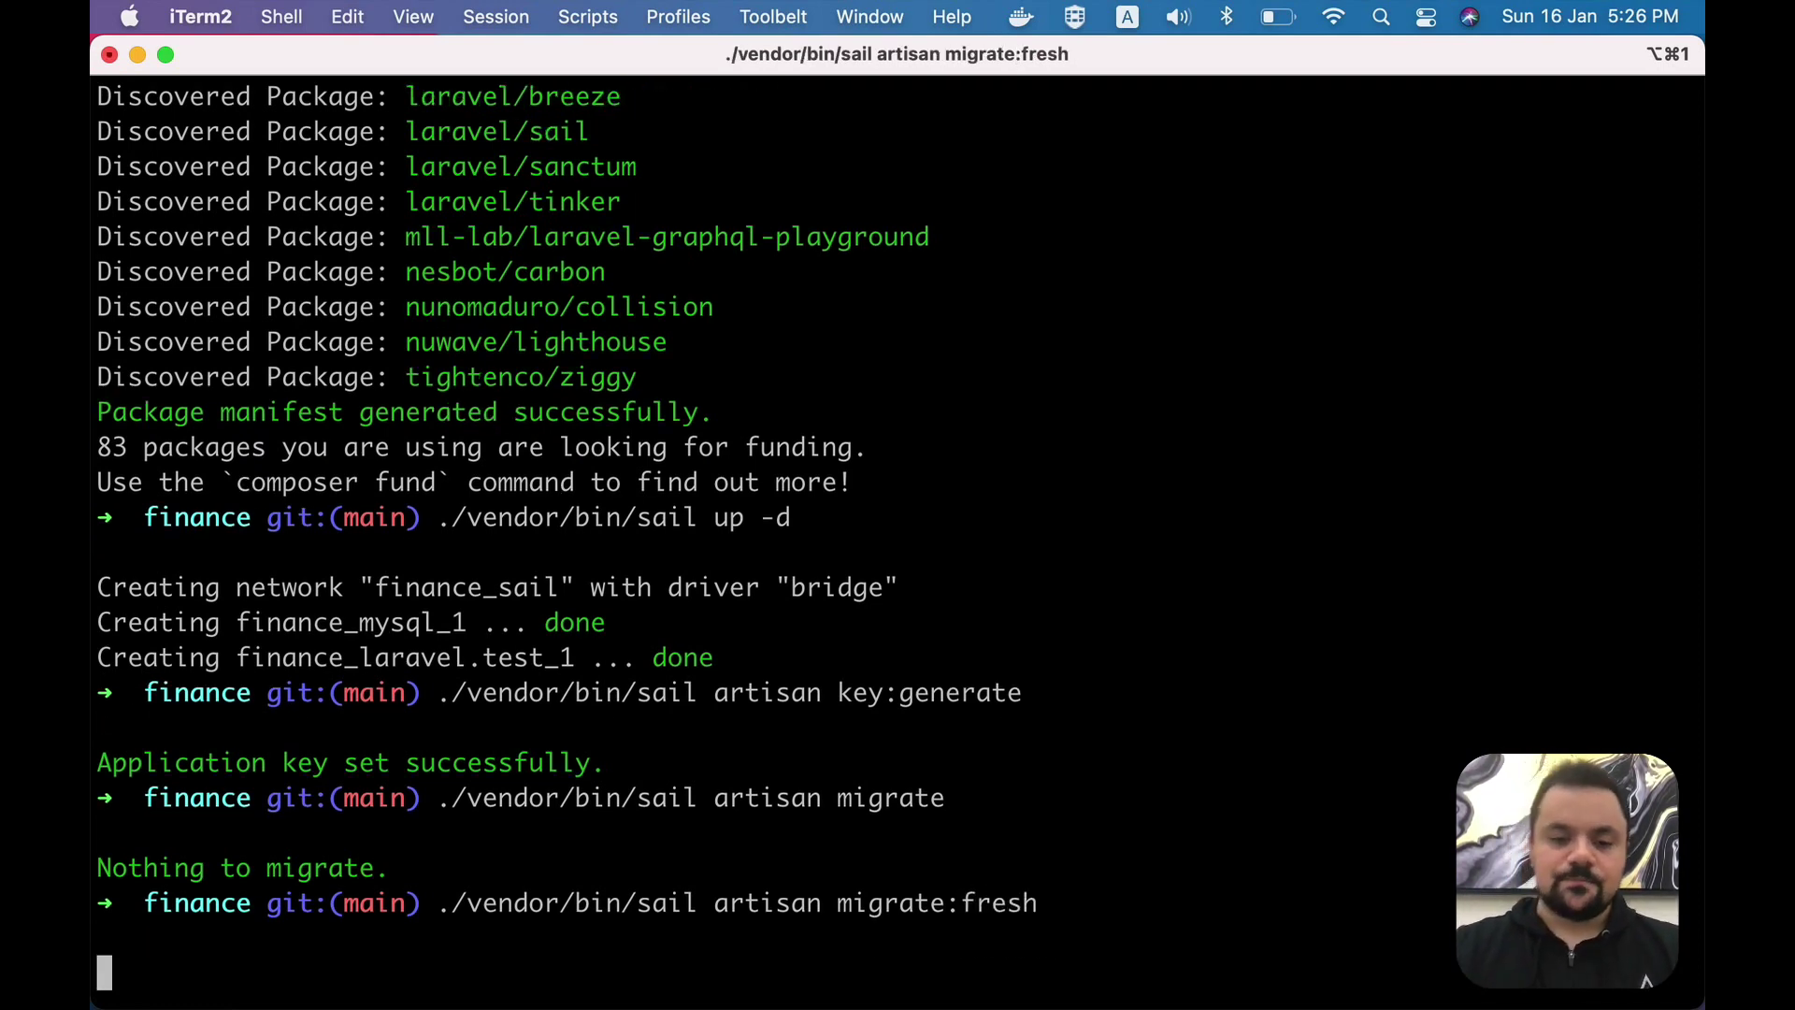
click(672, 544)
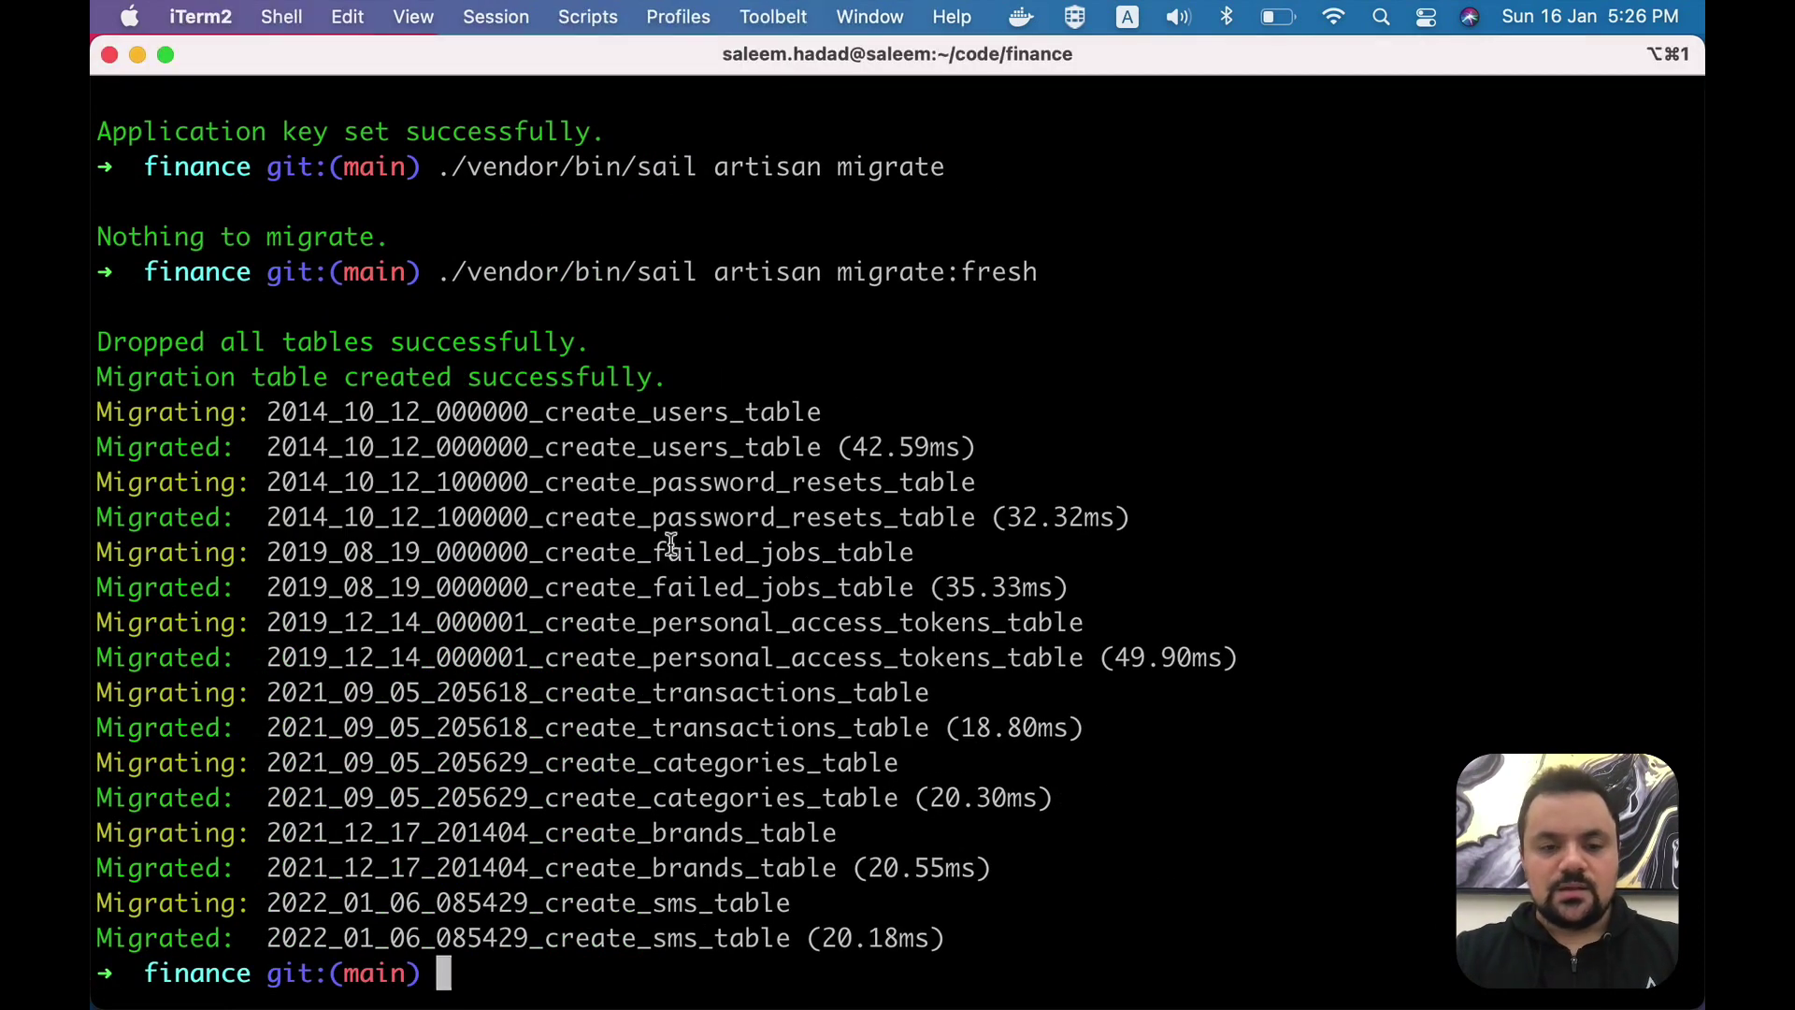
- Copy the finance:install command from the README
key(super+Tab)
key(super+Tab)
scroll(721, 642, down, 2)
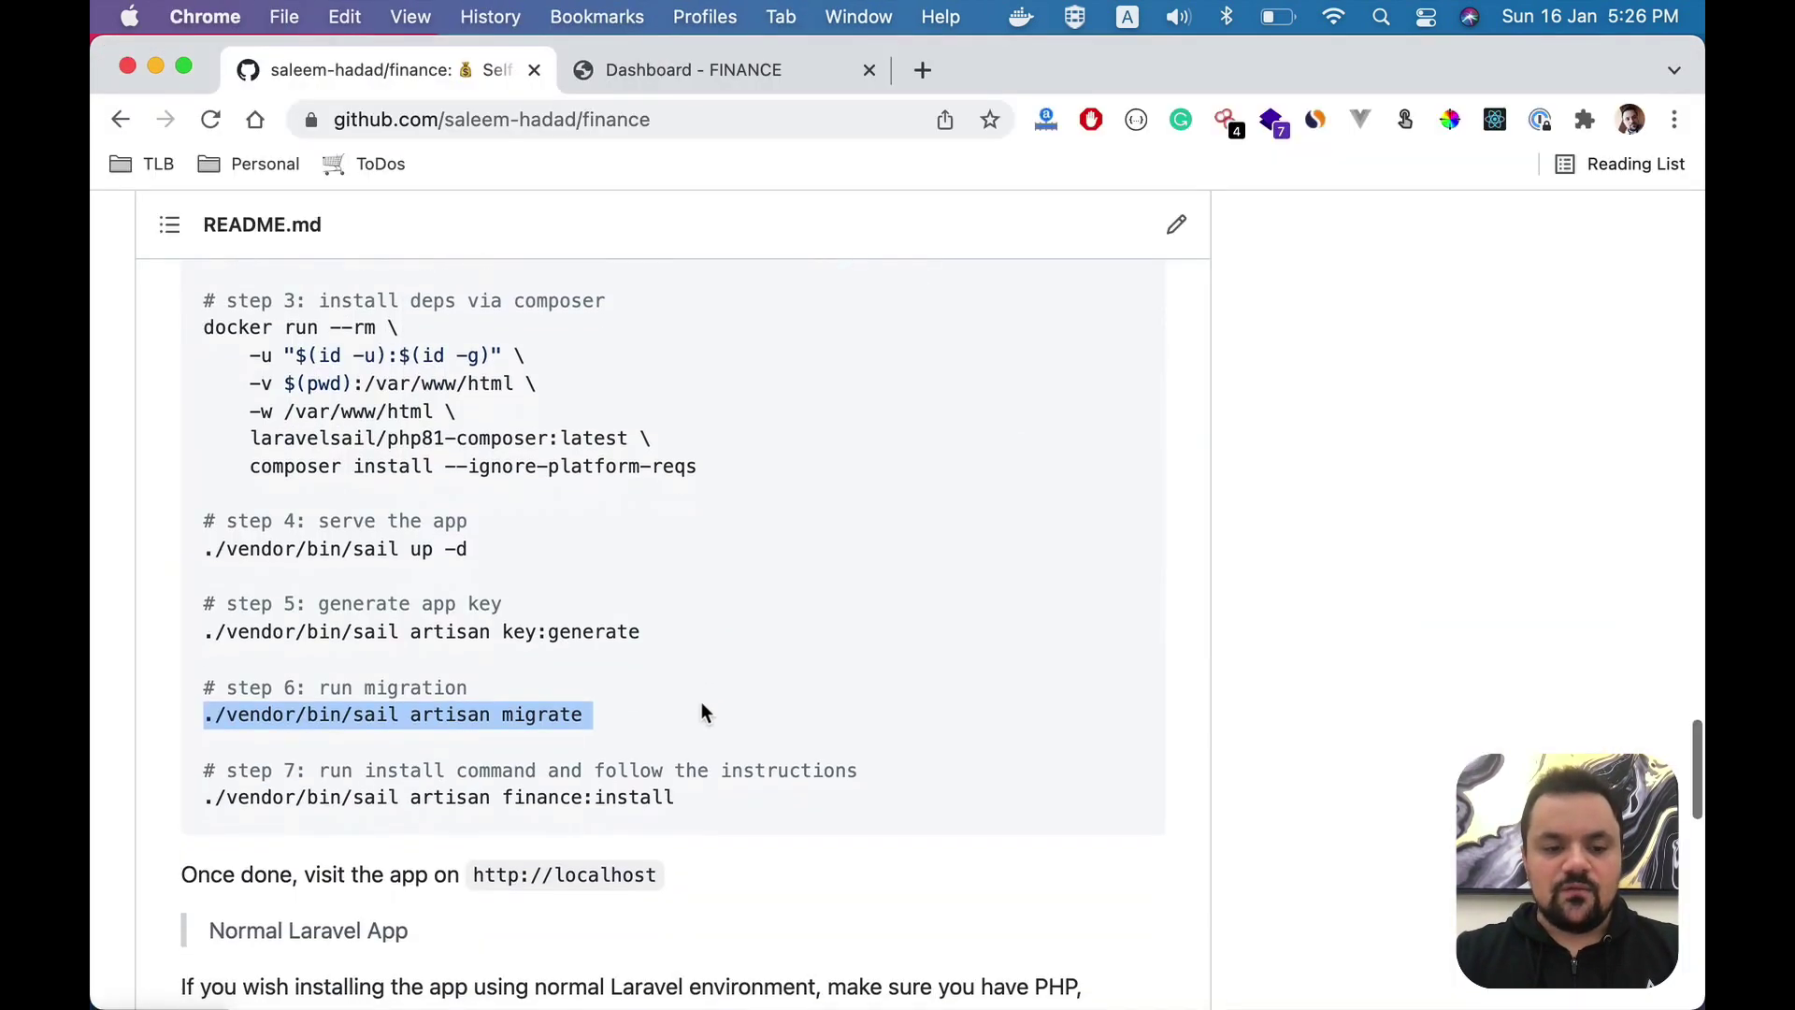
triple_click(502, 804)
key(super+c)
- Run the finance:install command in a cleared terminal
key(super+Tab)
key(super+k)
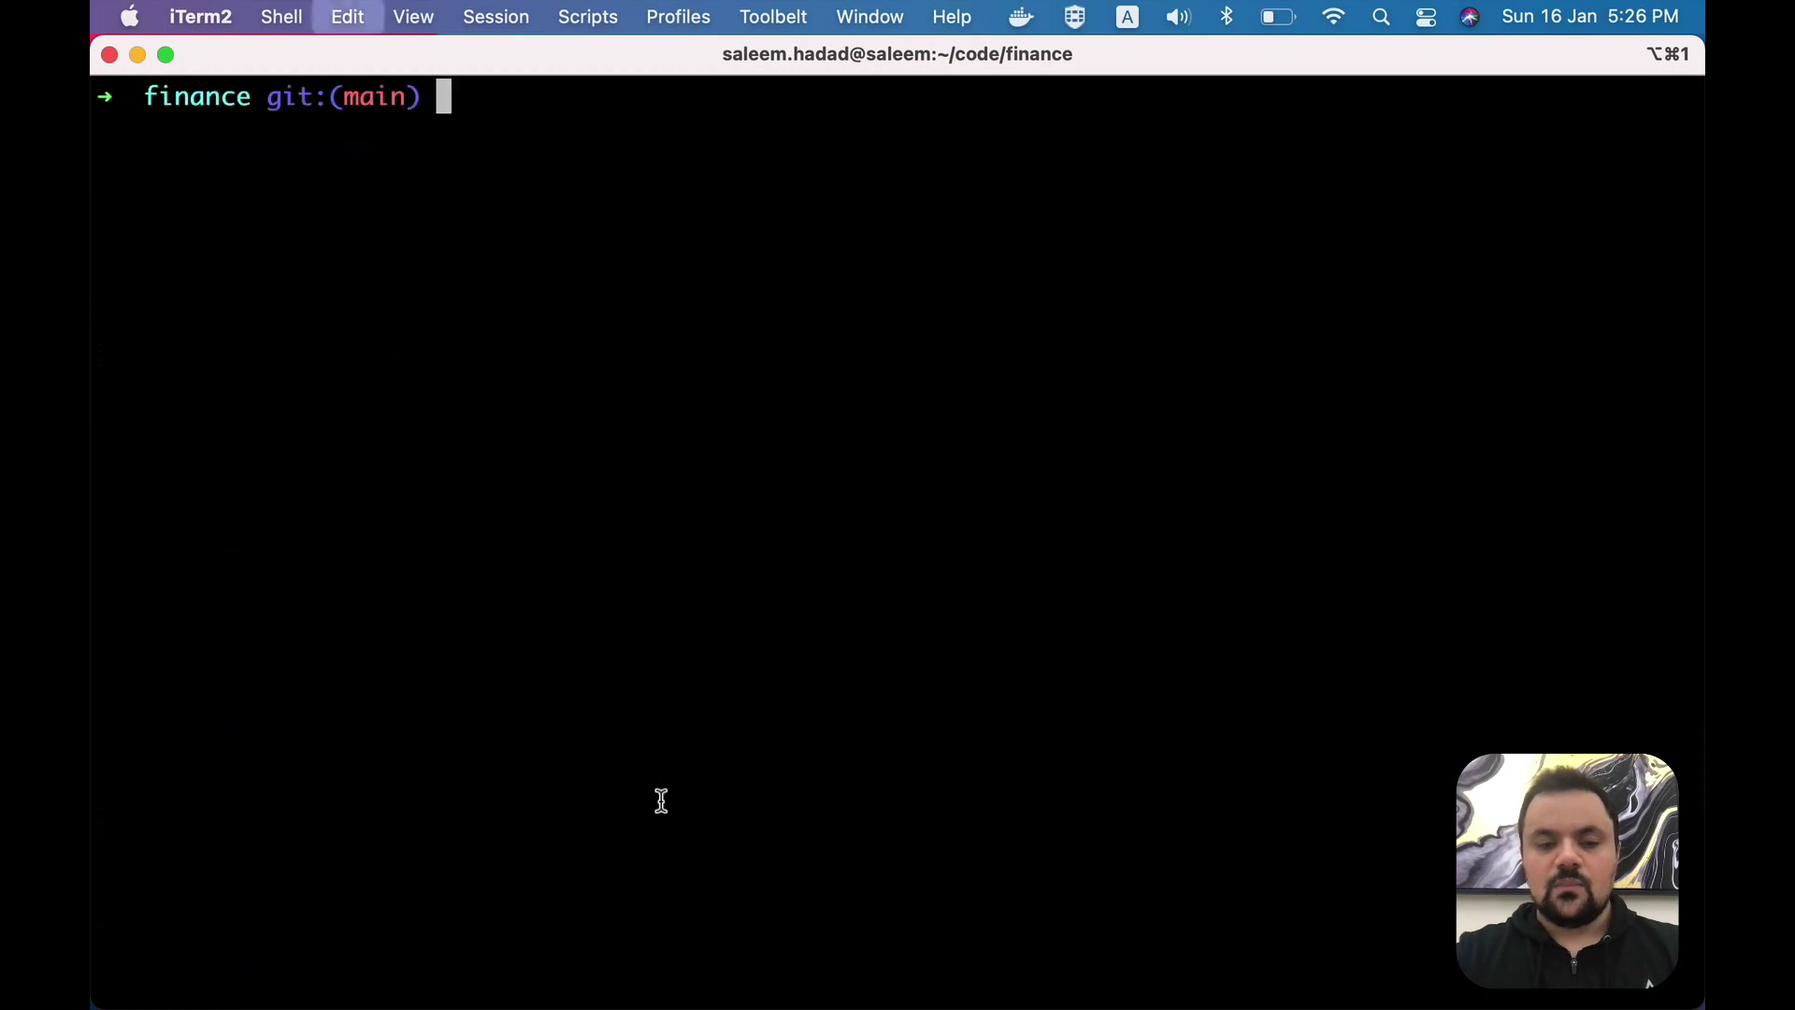
key(super+v)
key(Return)
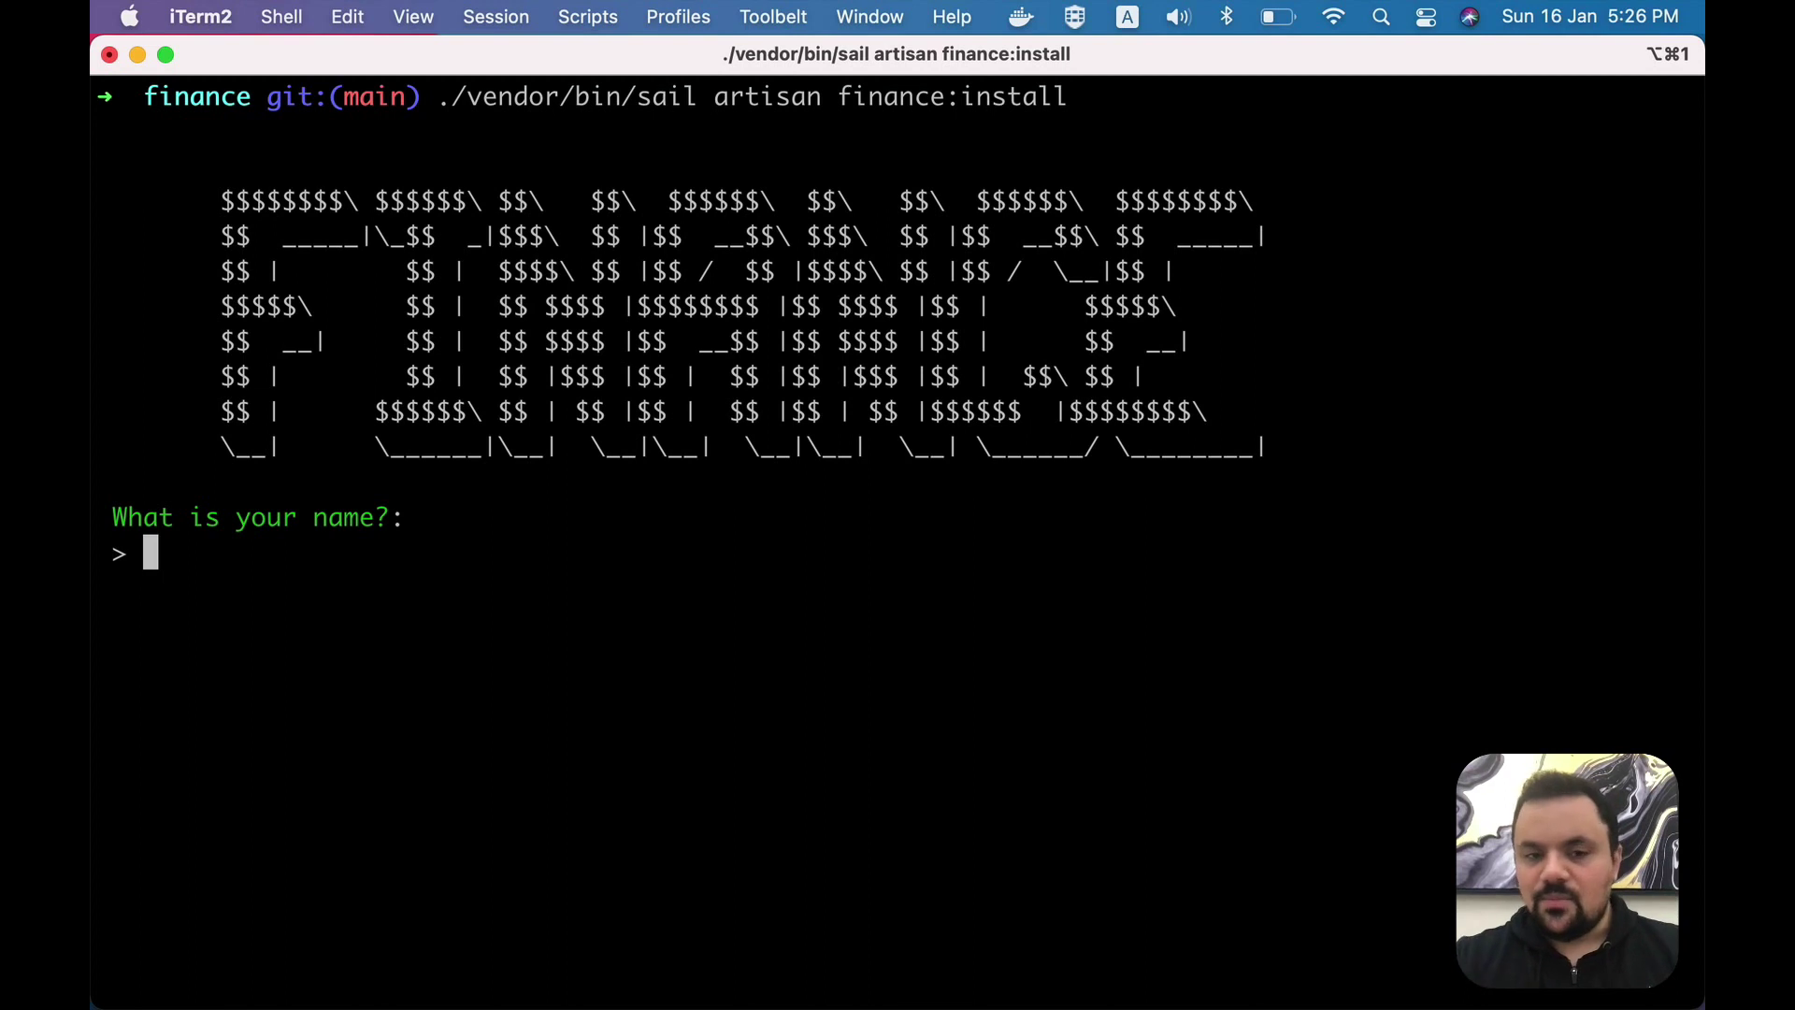
- Enter the admin user's name, e-mail address and password
text(Saleem)
key(Return)
text(sa)
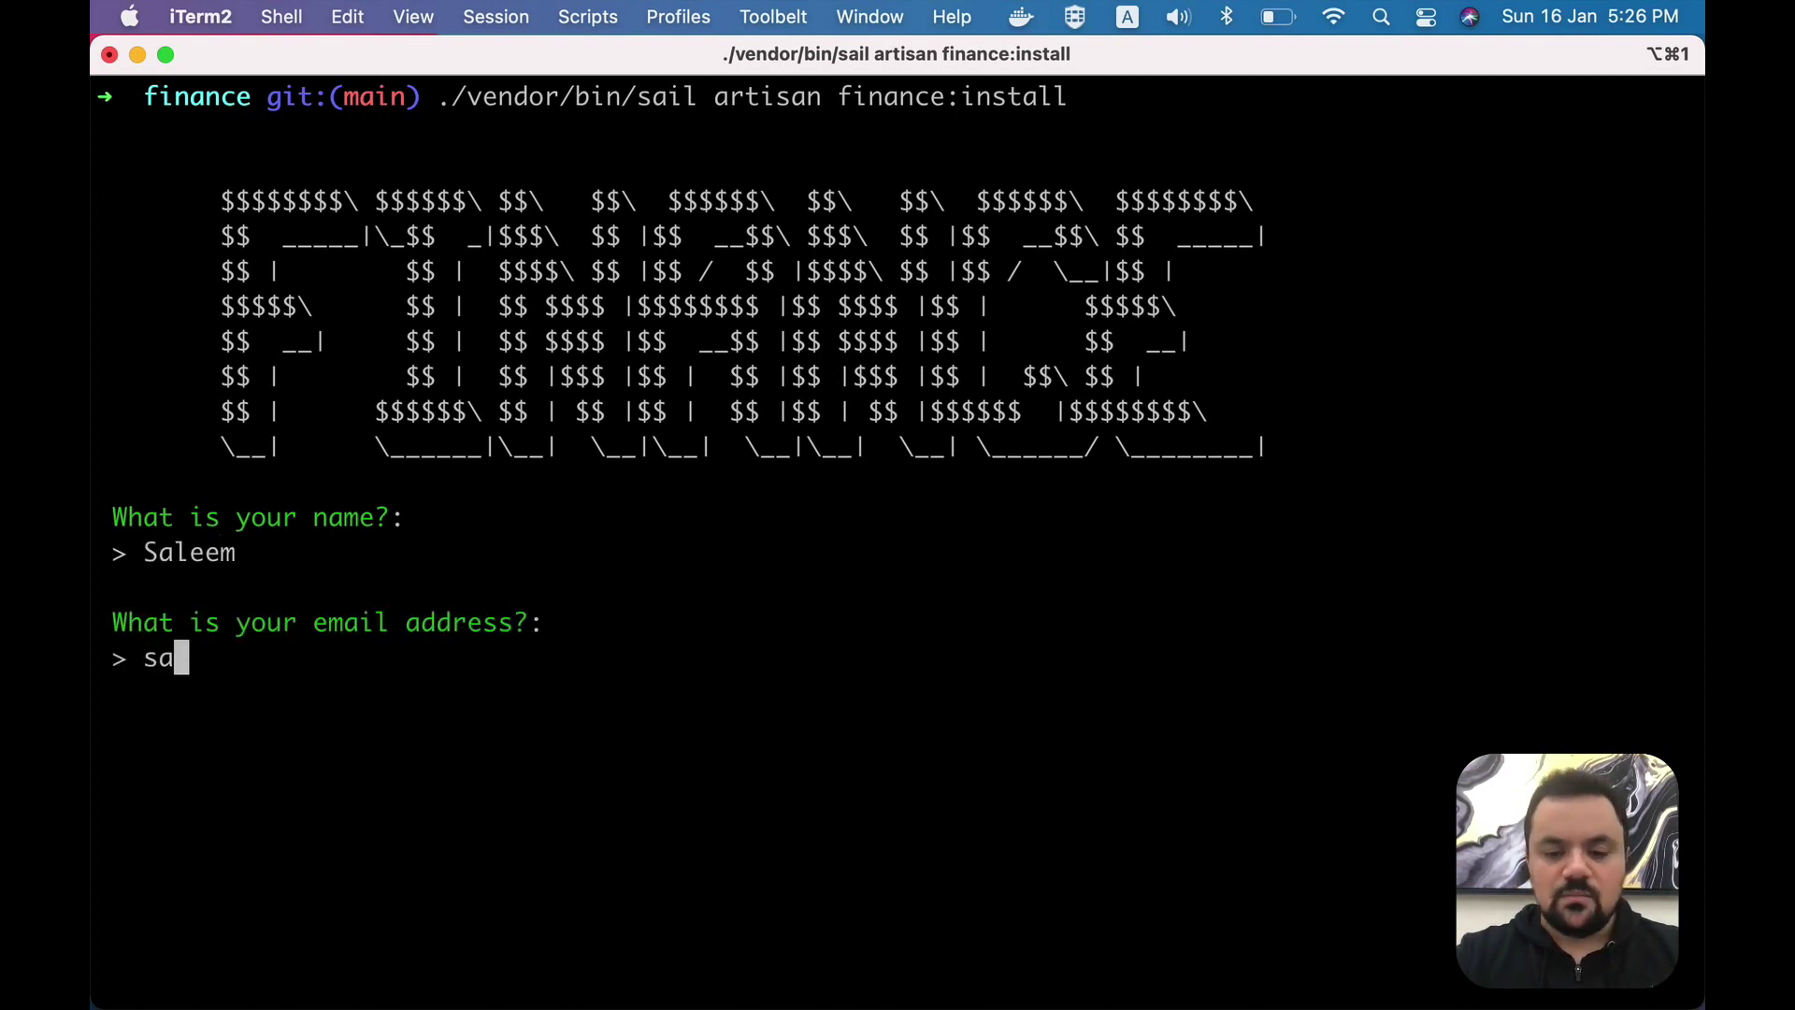
text(leem@test.com)
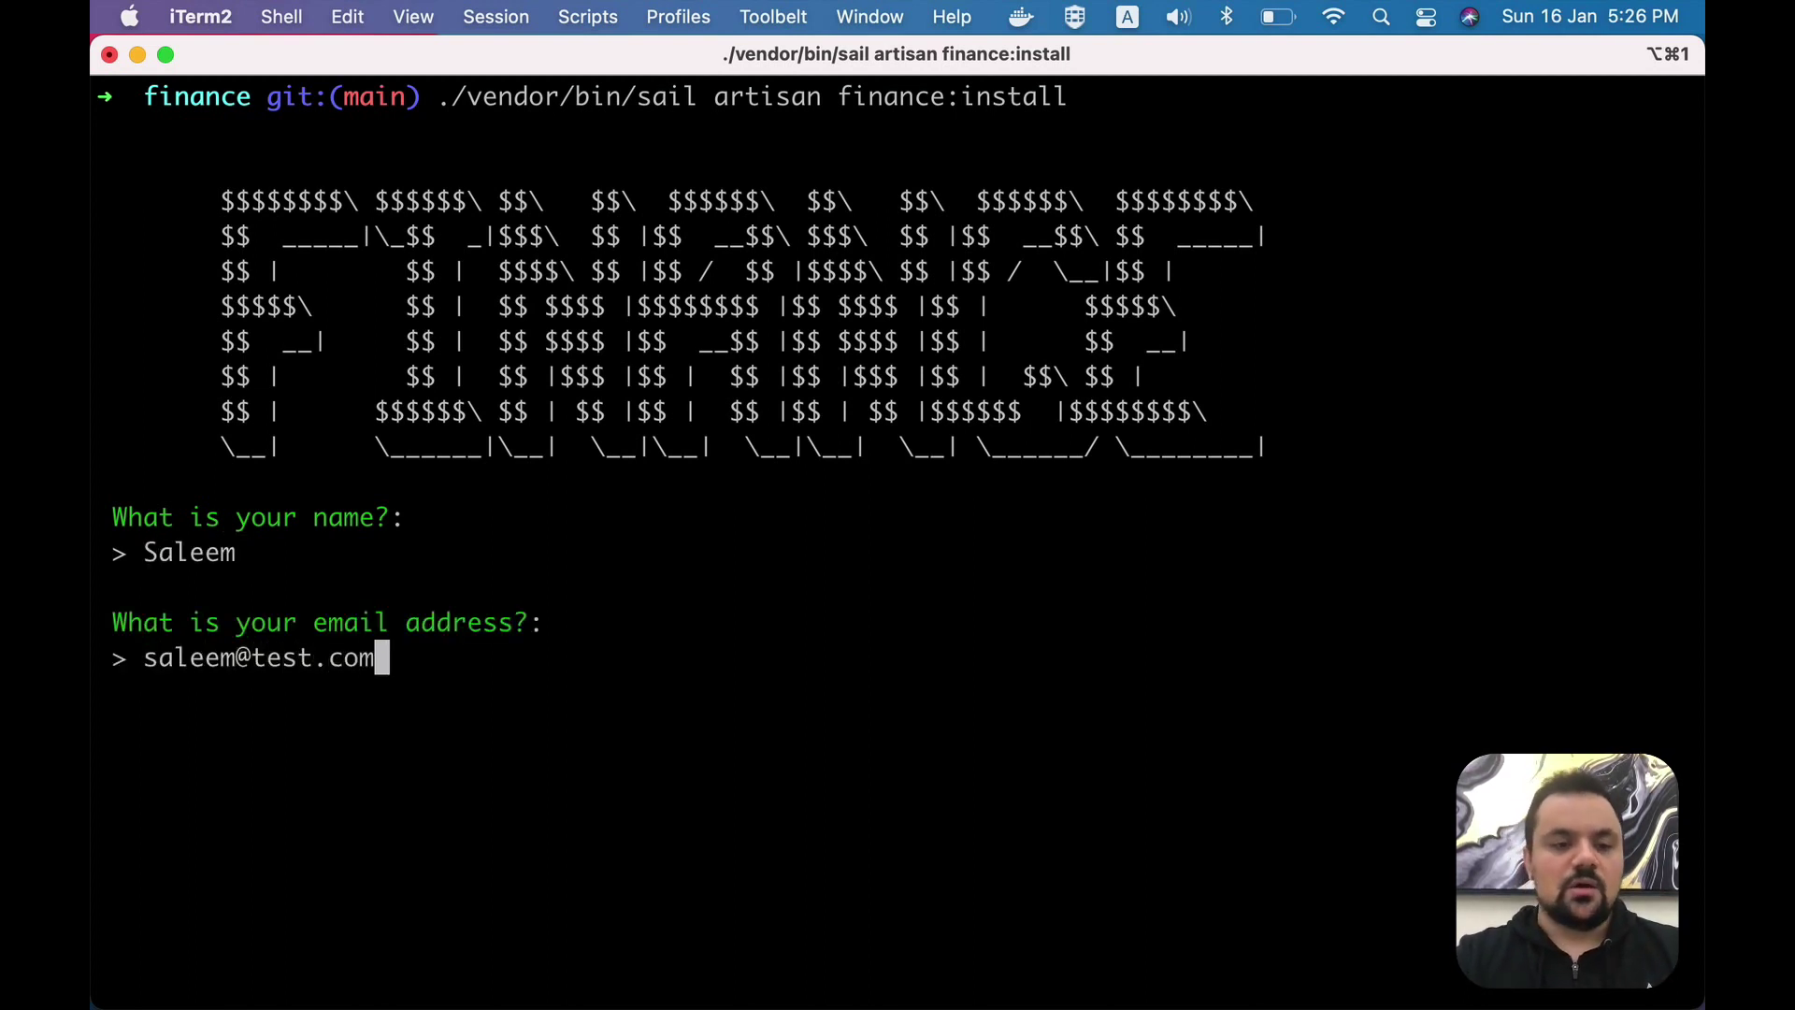
key(Return)
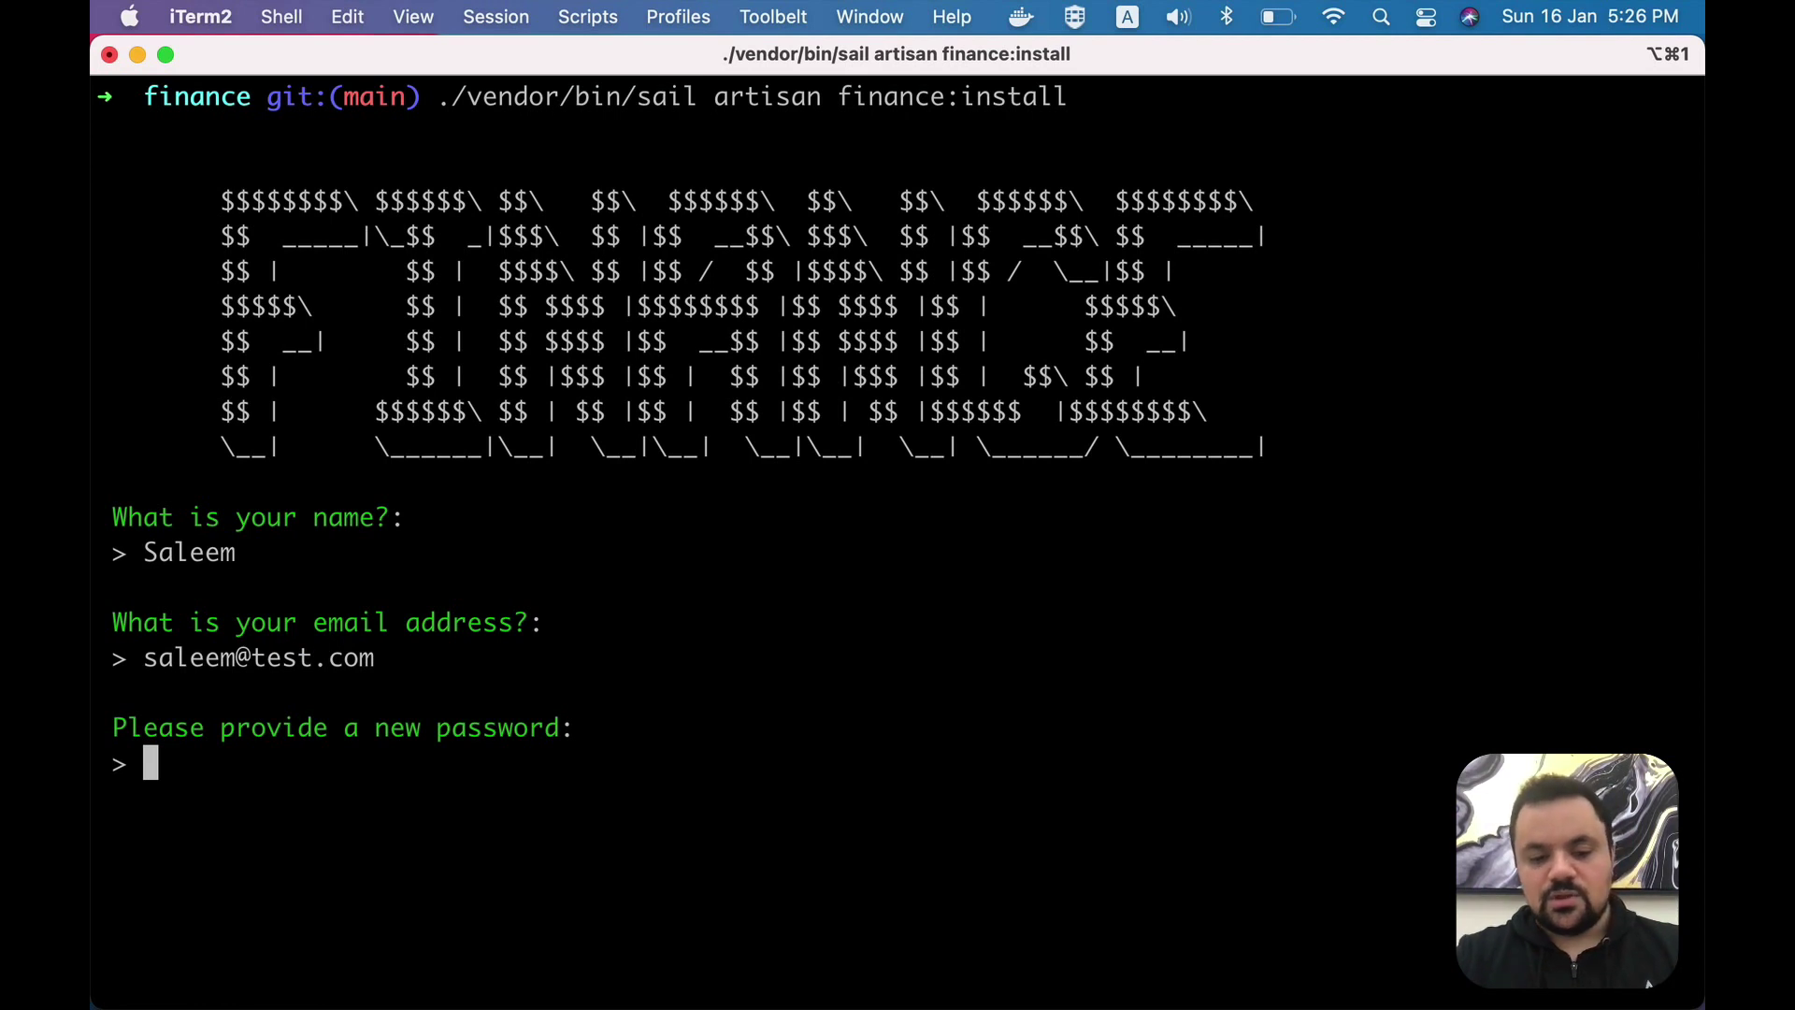
key(Return)
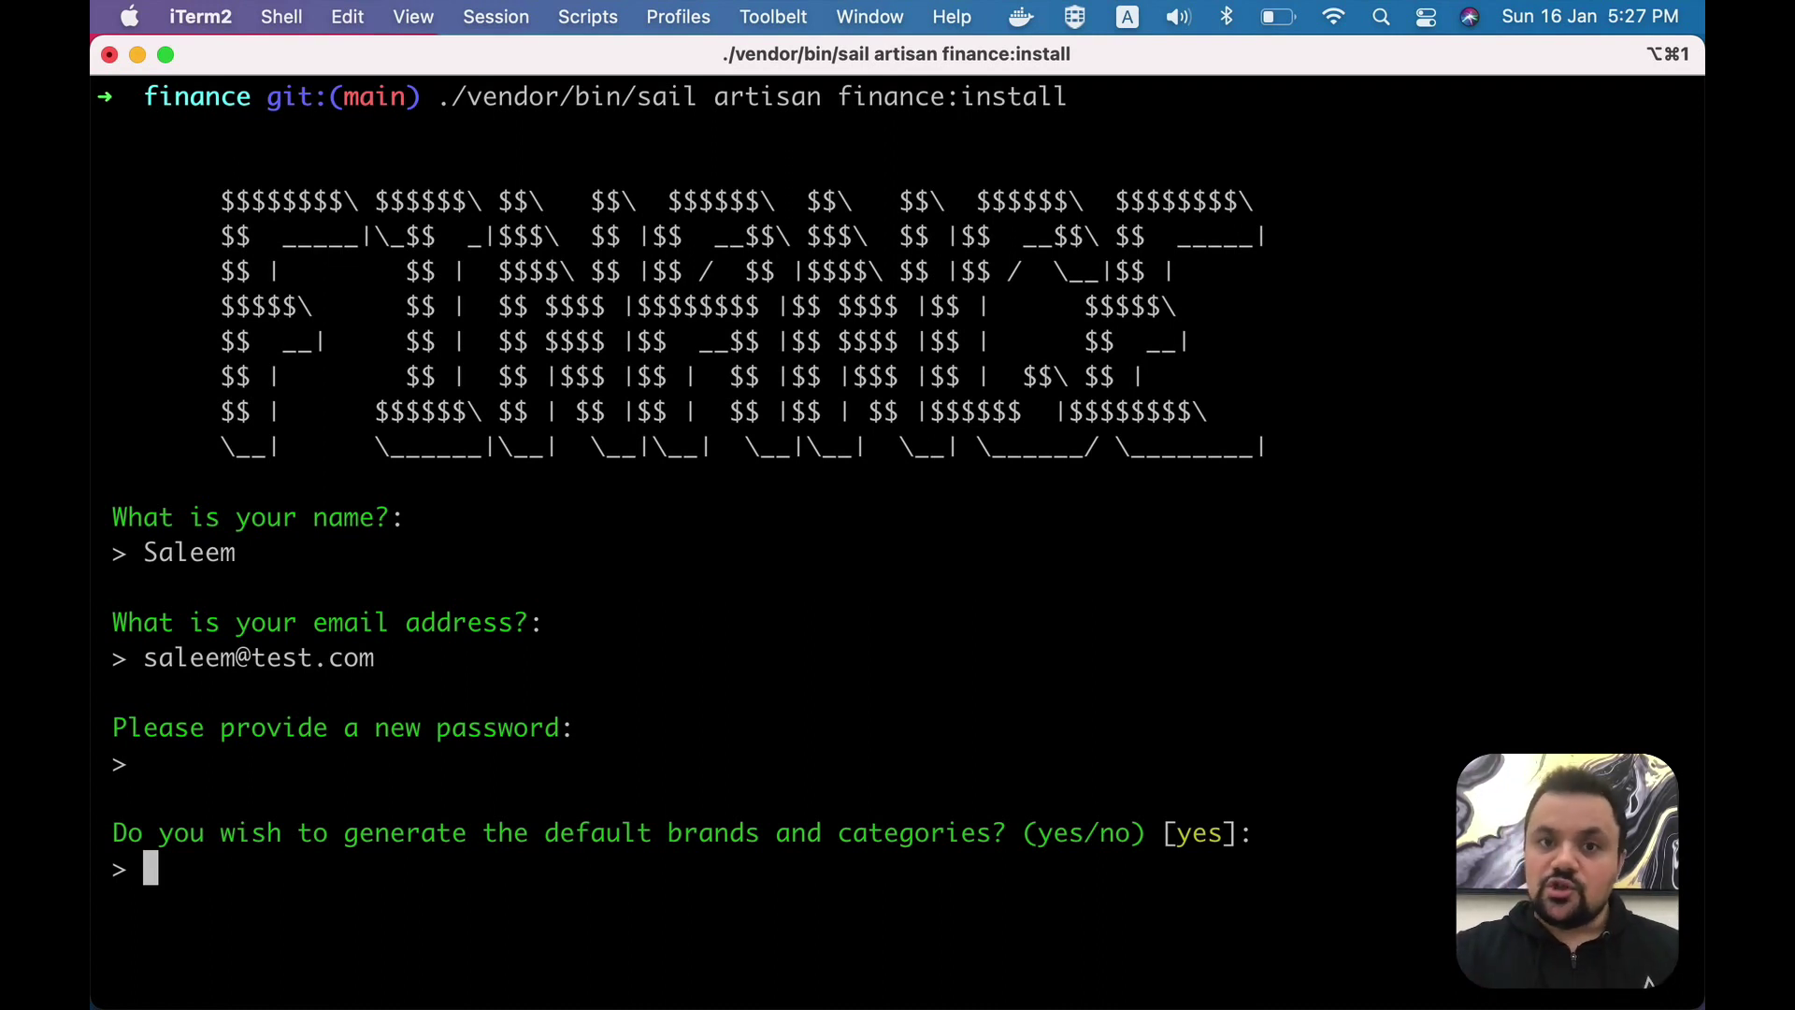
- Browse the demo FINANCE instance's list of categories
key(super+Tab)
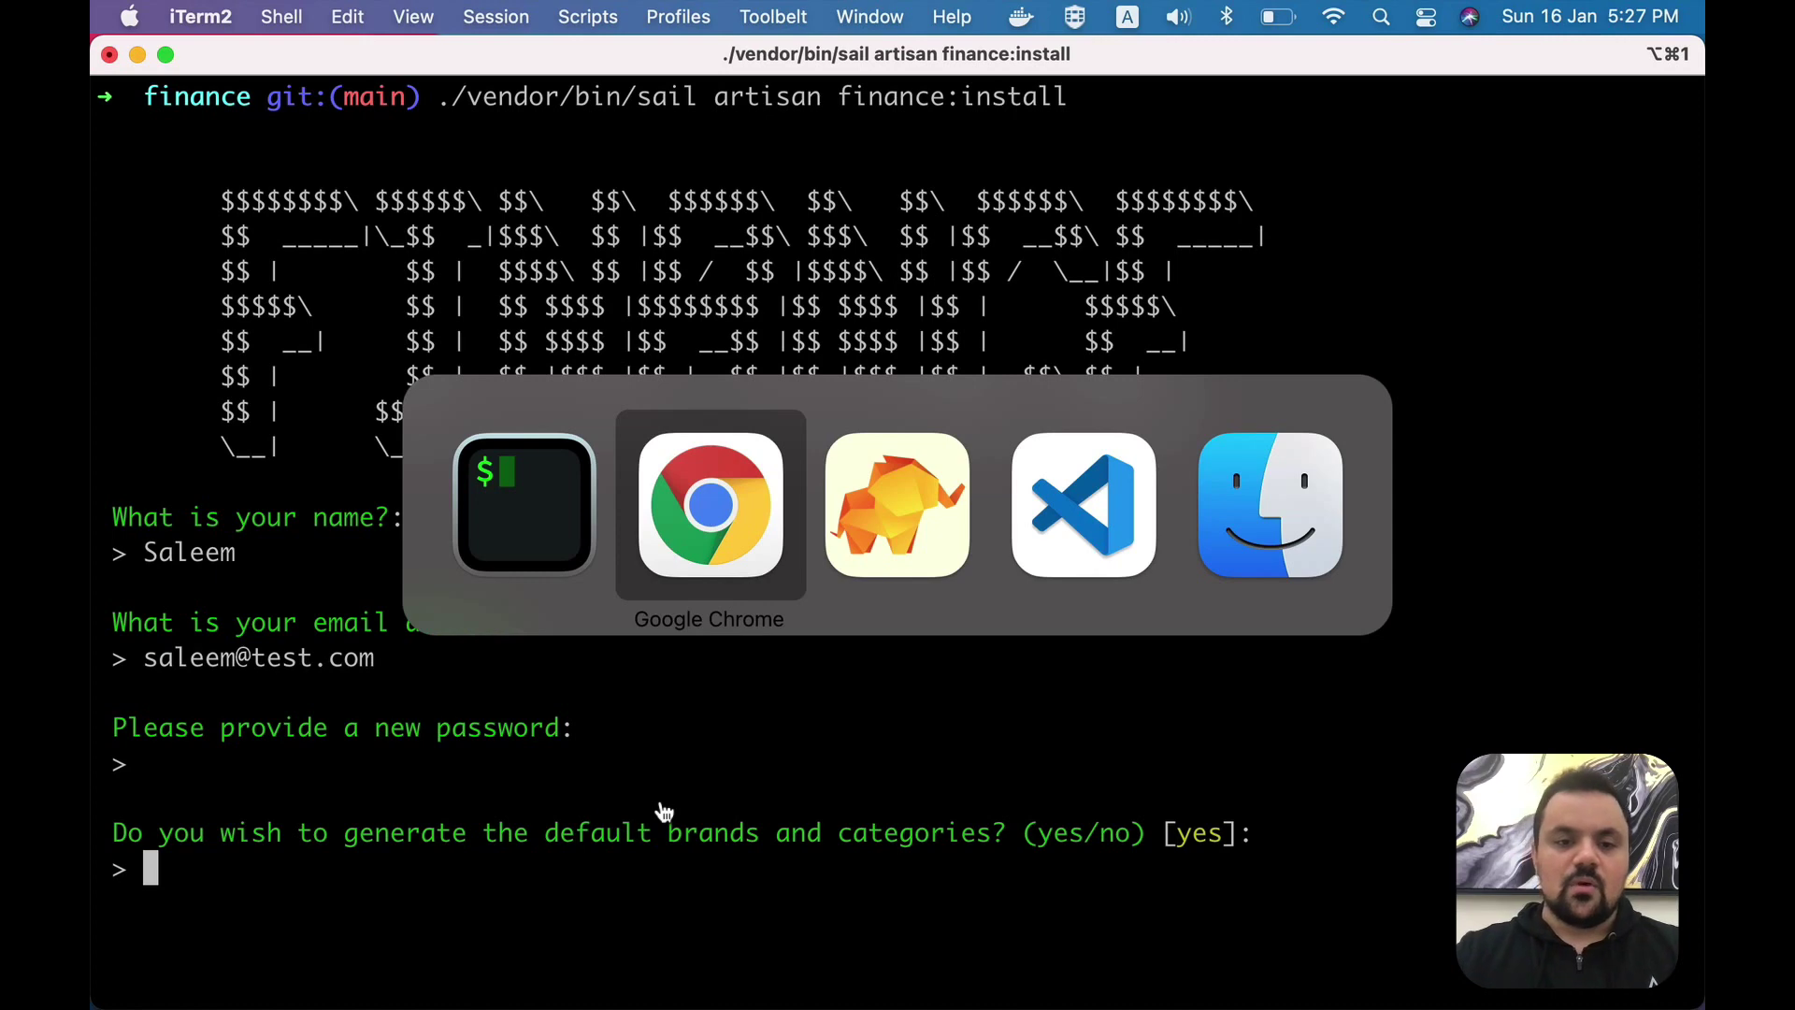
click(729, 73)
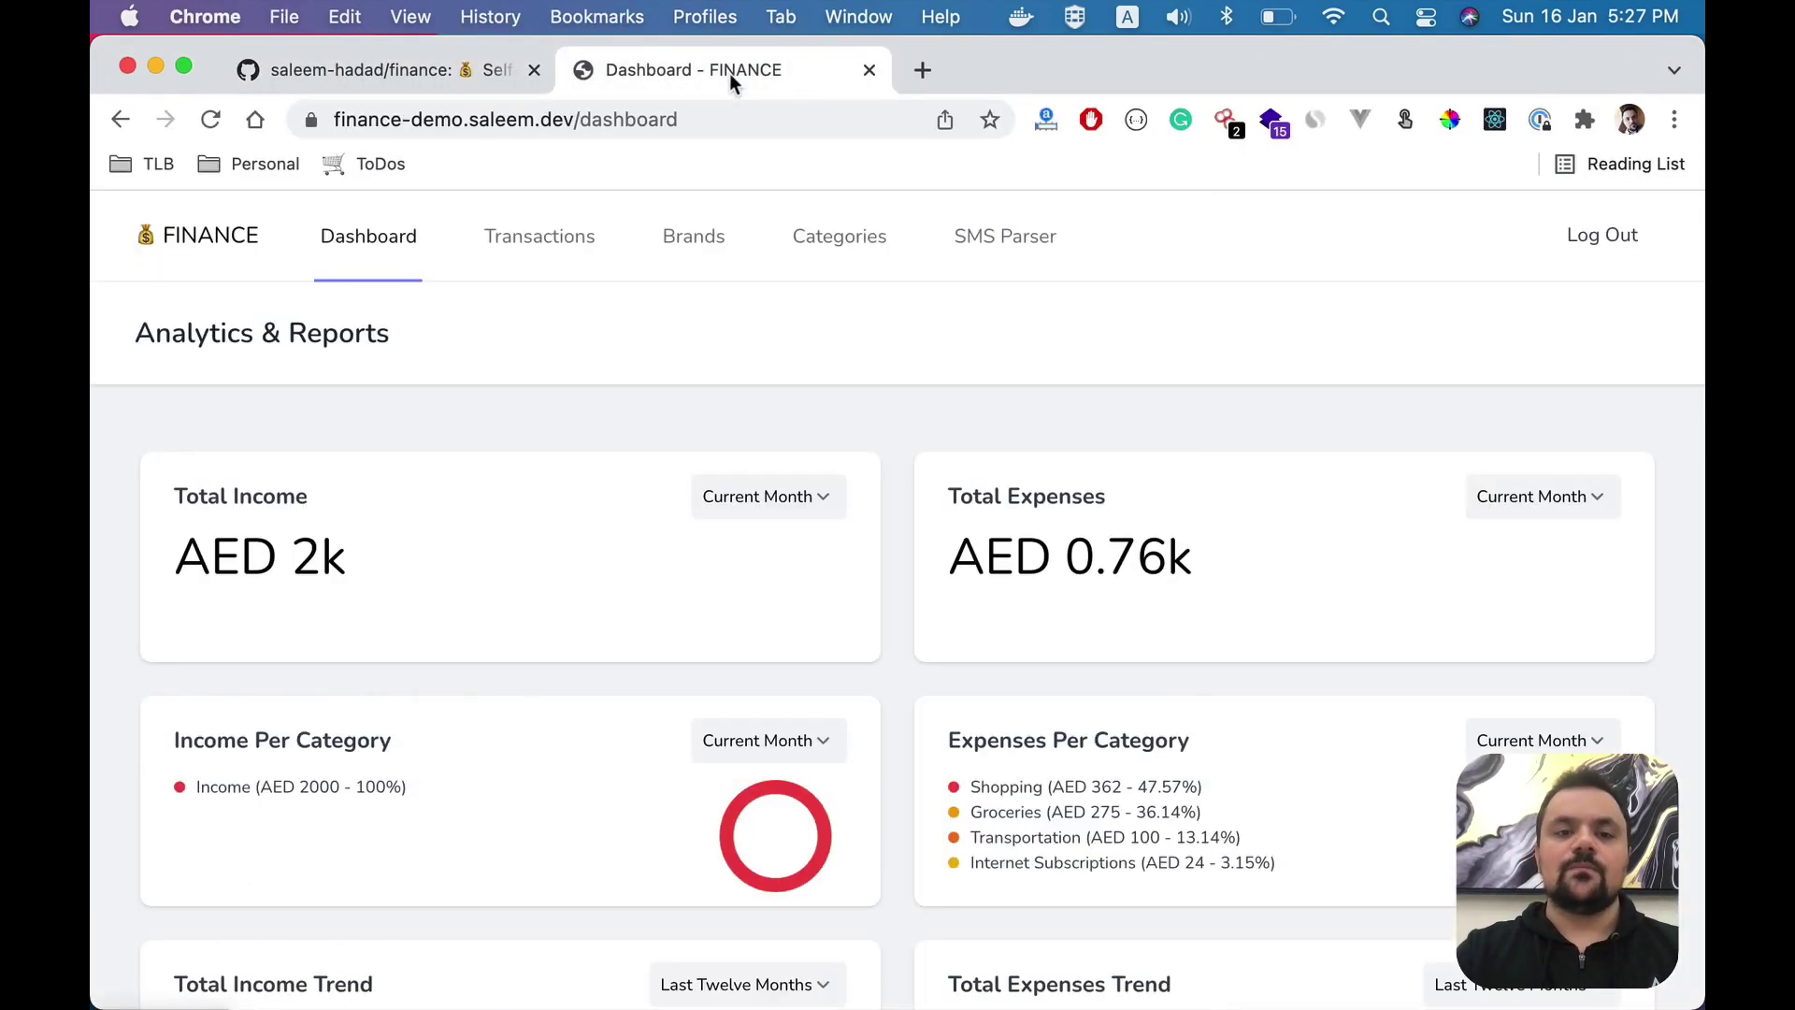
click(870, 240)
scroll(835, 617, down, 3)
scroll(835, 618, down, 2)
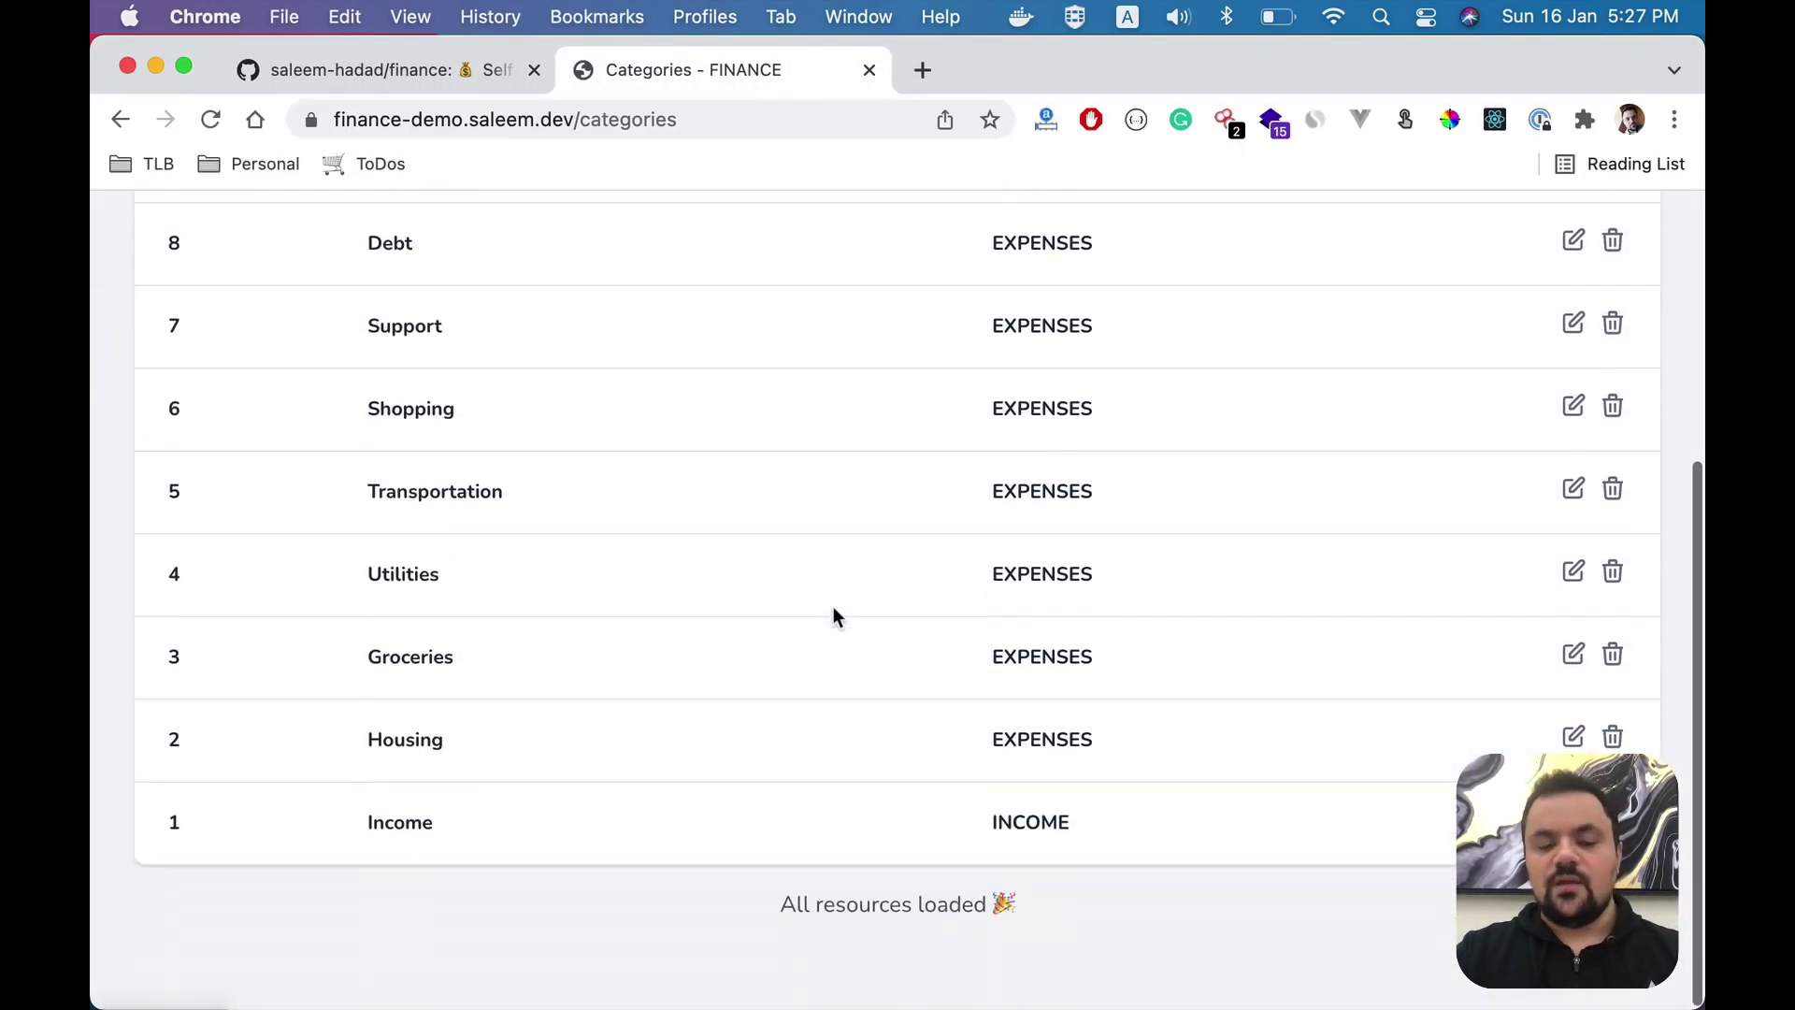
- Accept the default brands and categories and decline the support prompt to finish installing
key(super+Tab)
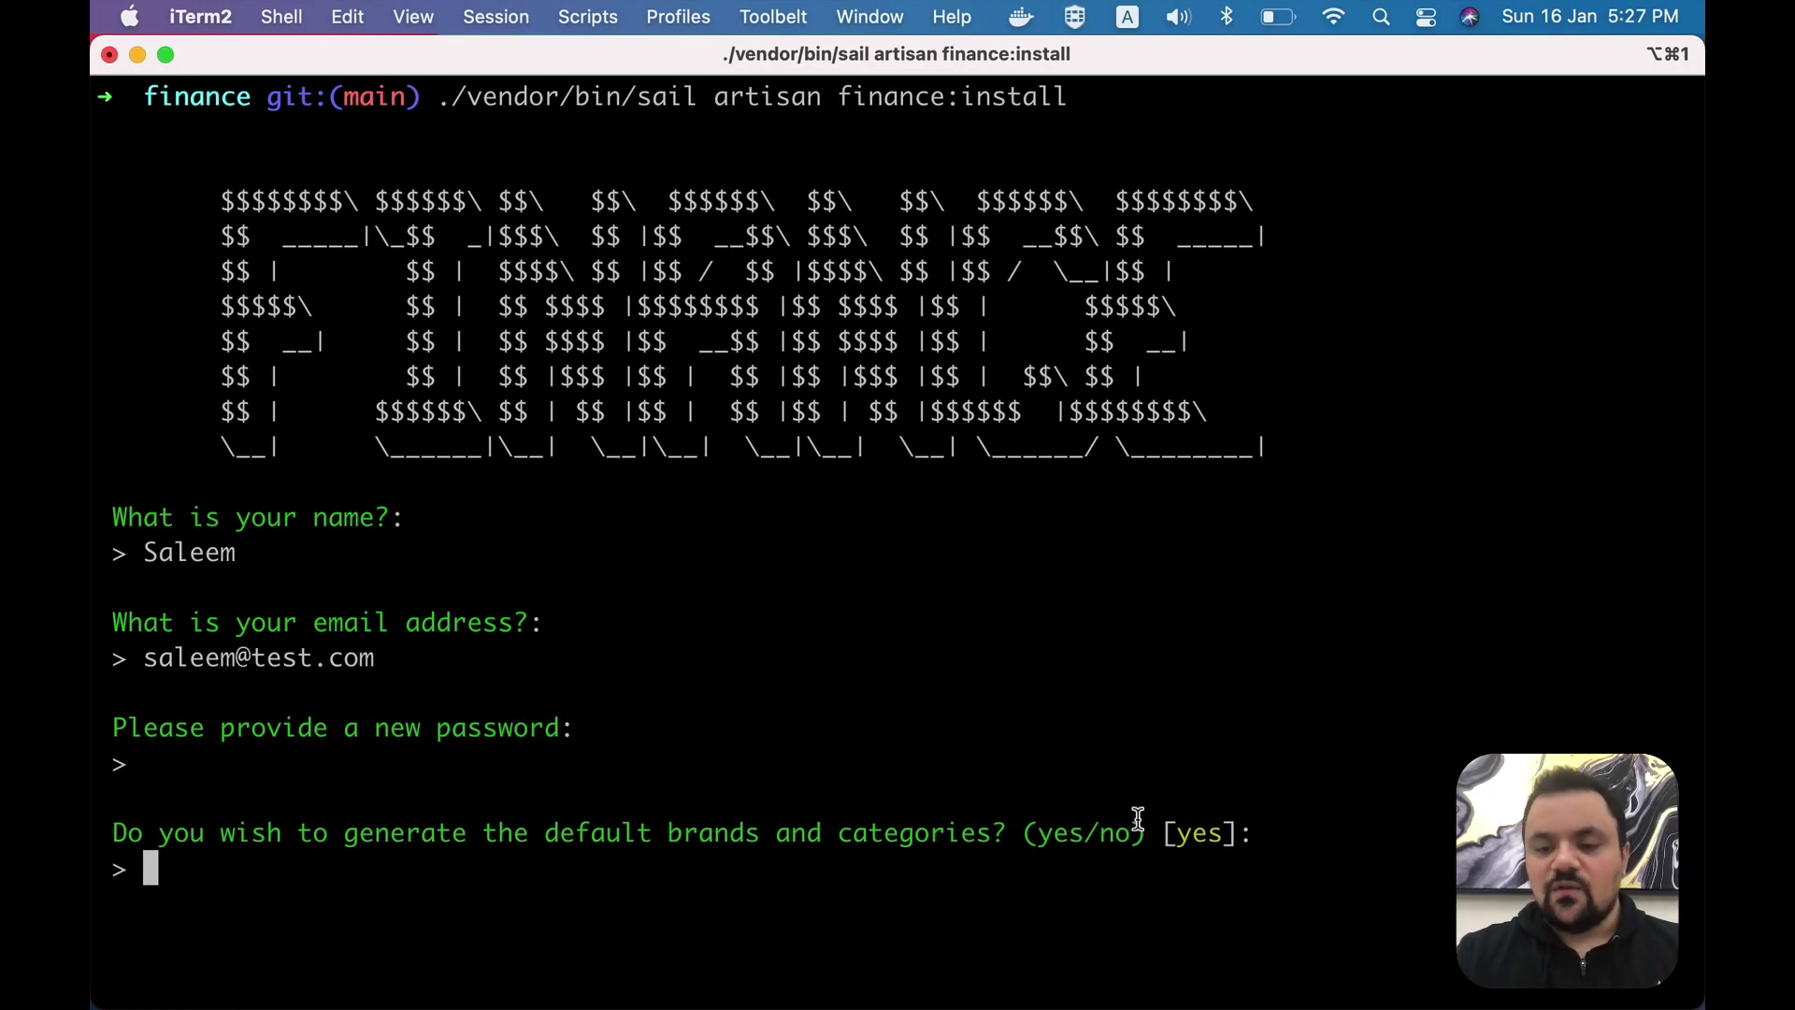
key(Return)
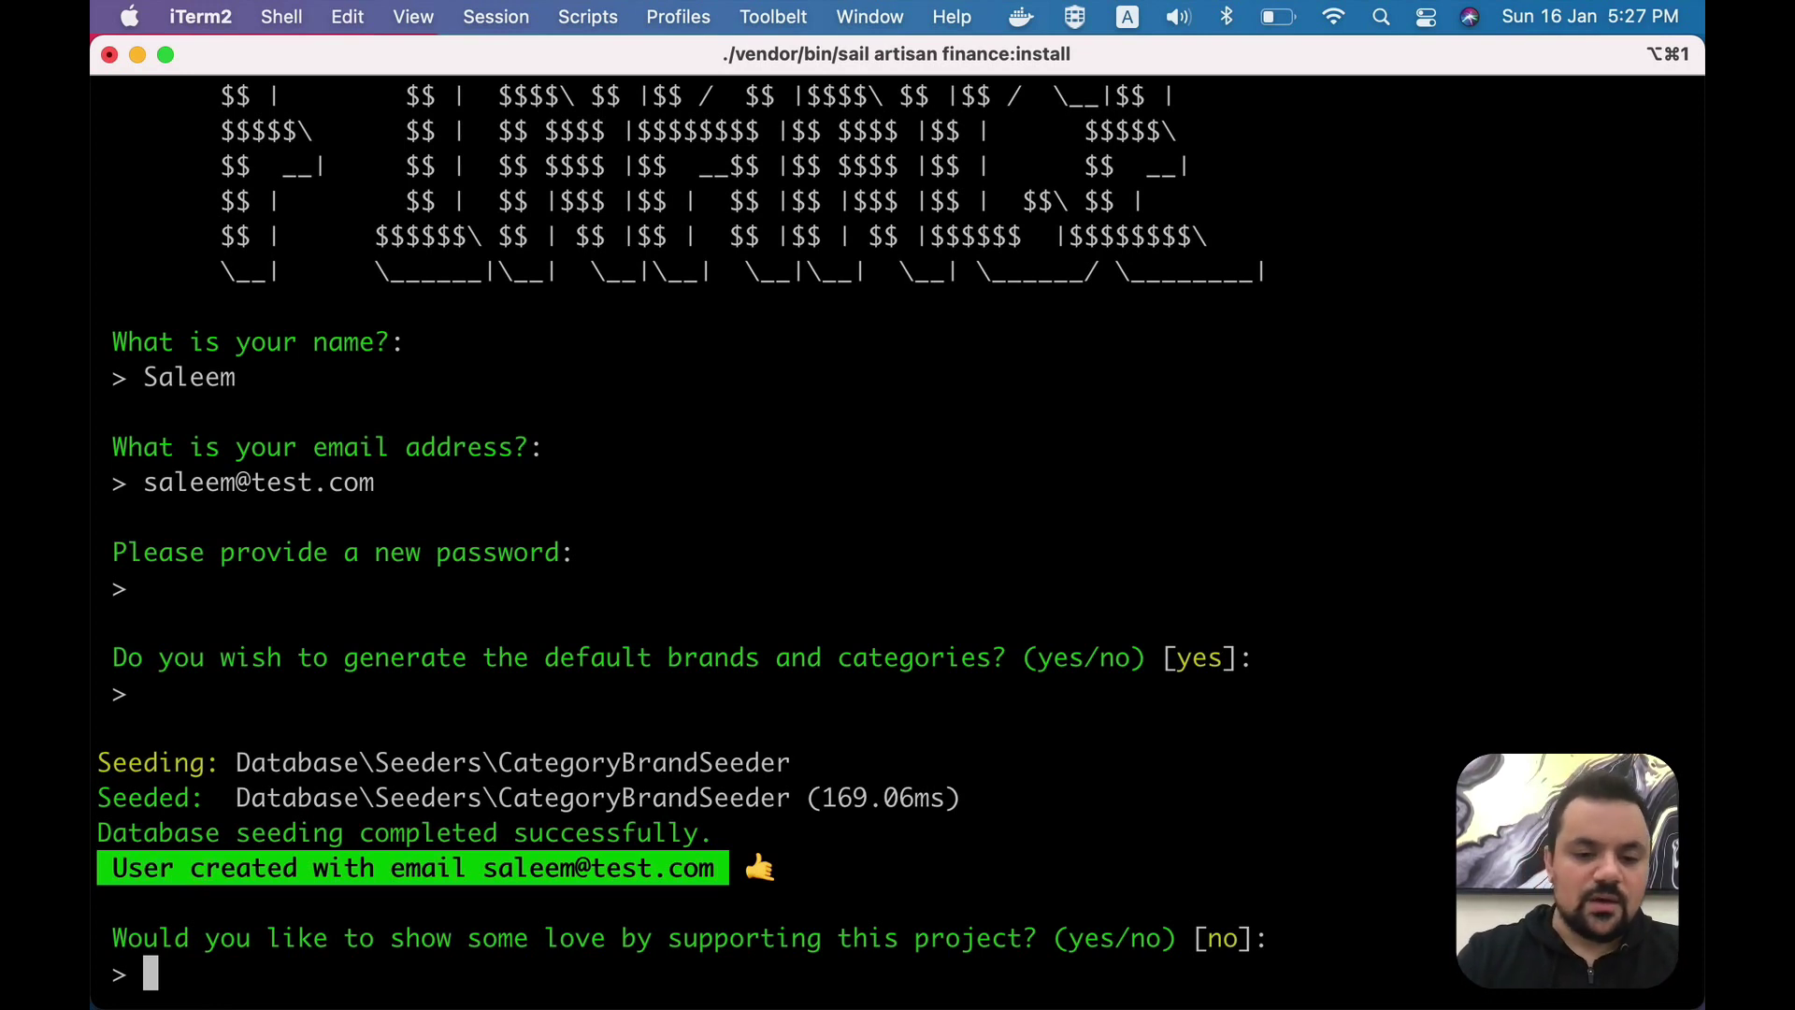
key(Return)
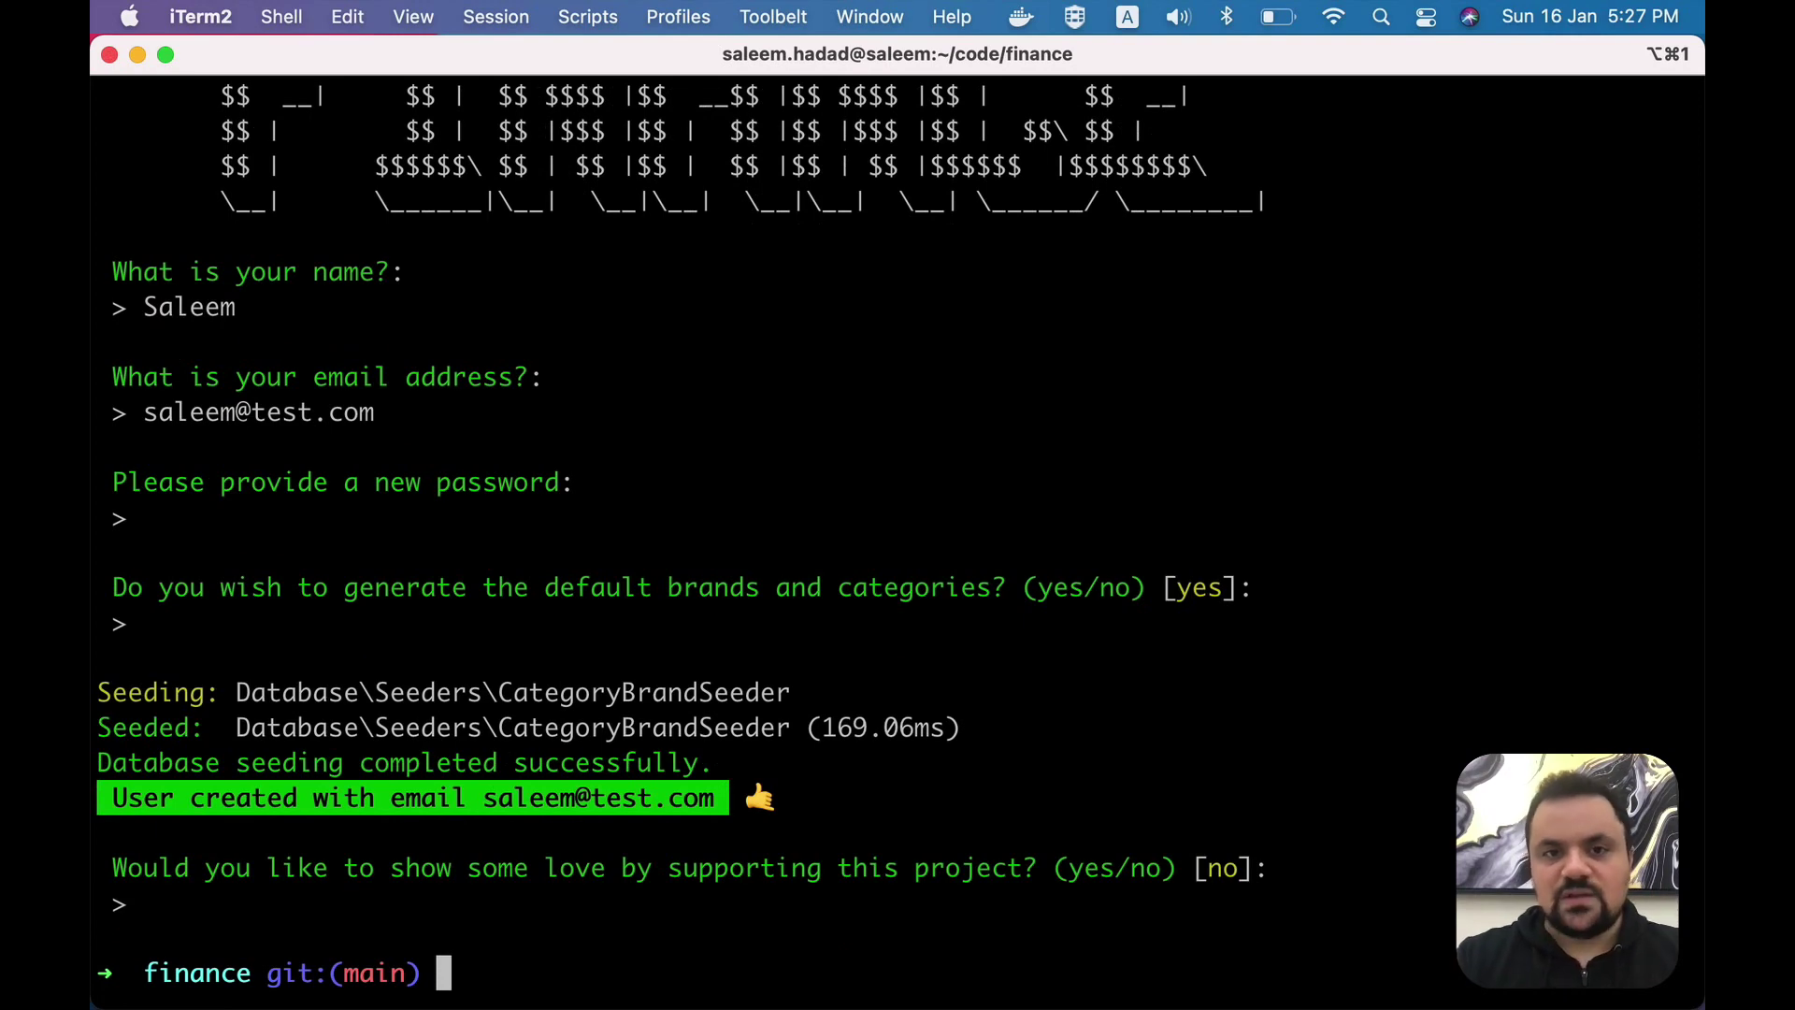
- Load the local FINANCE app at localhost in a new browser tab
key(super+Tab)
key(super+t)
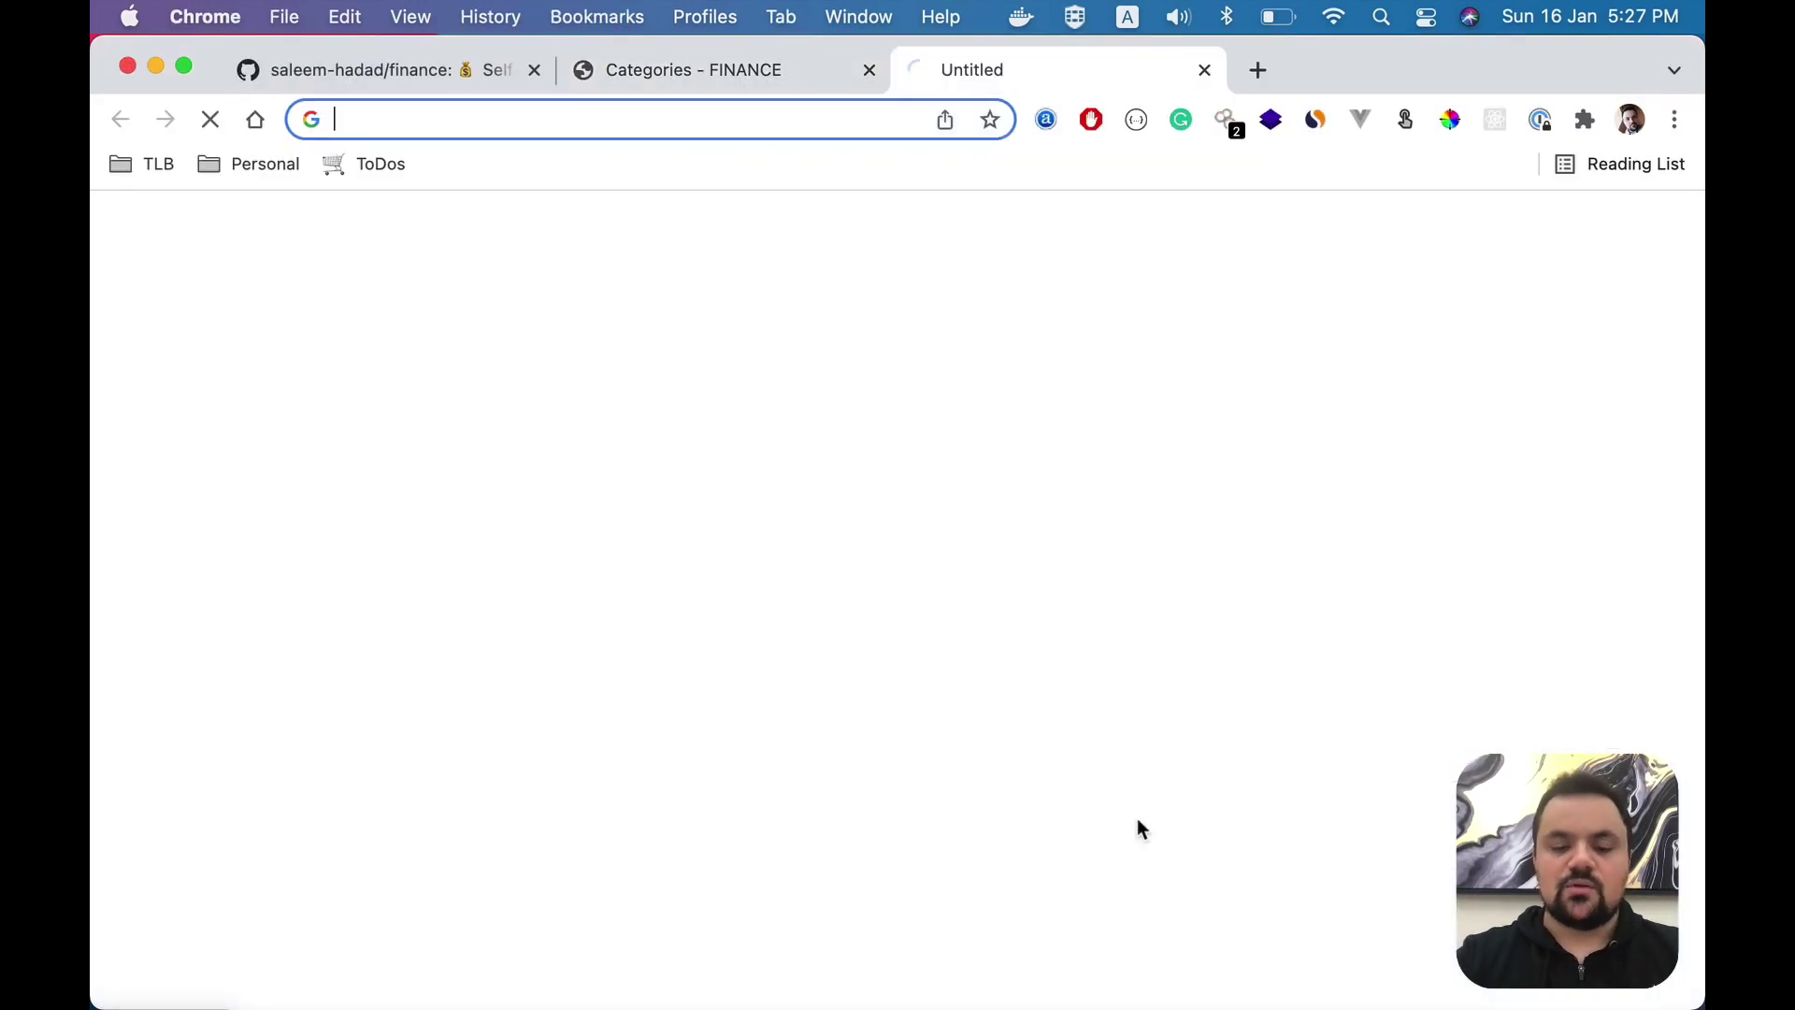
text(localhost)
key(BackSpace)
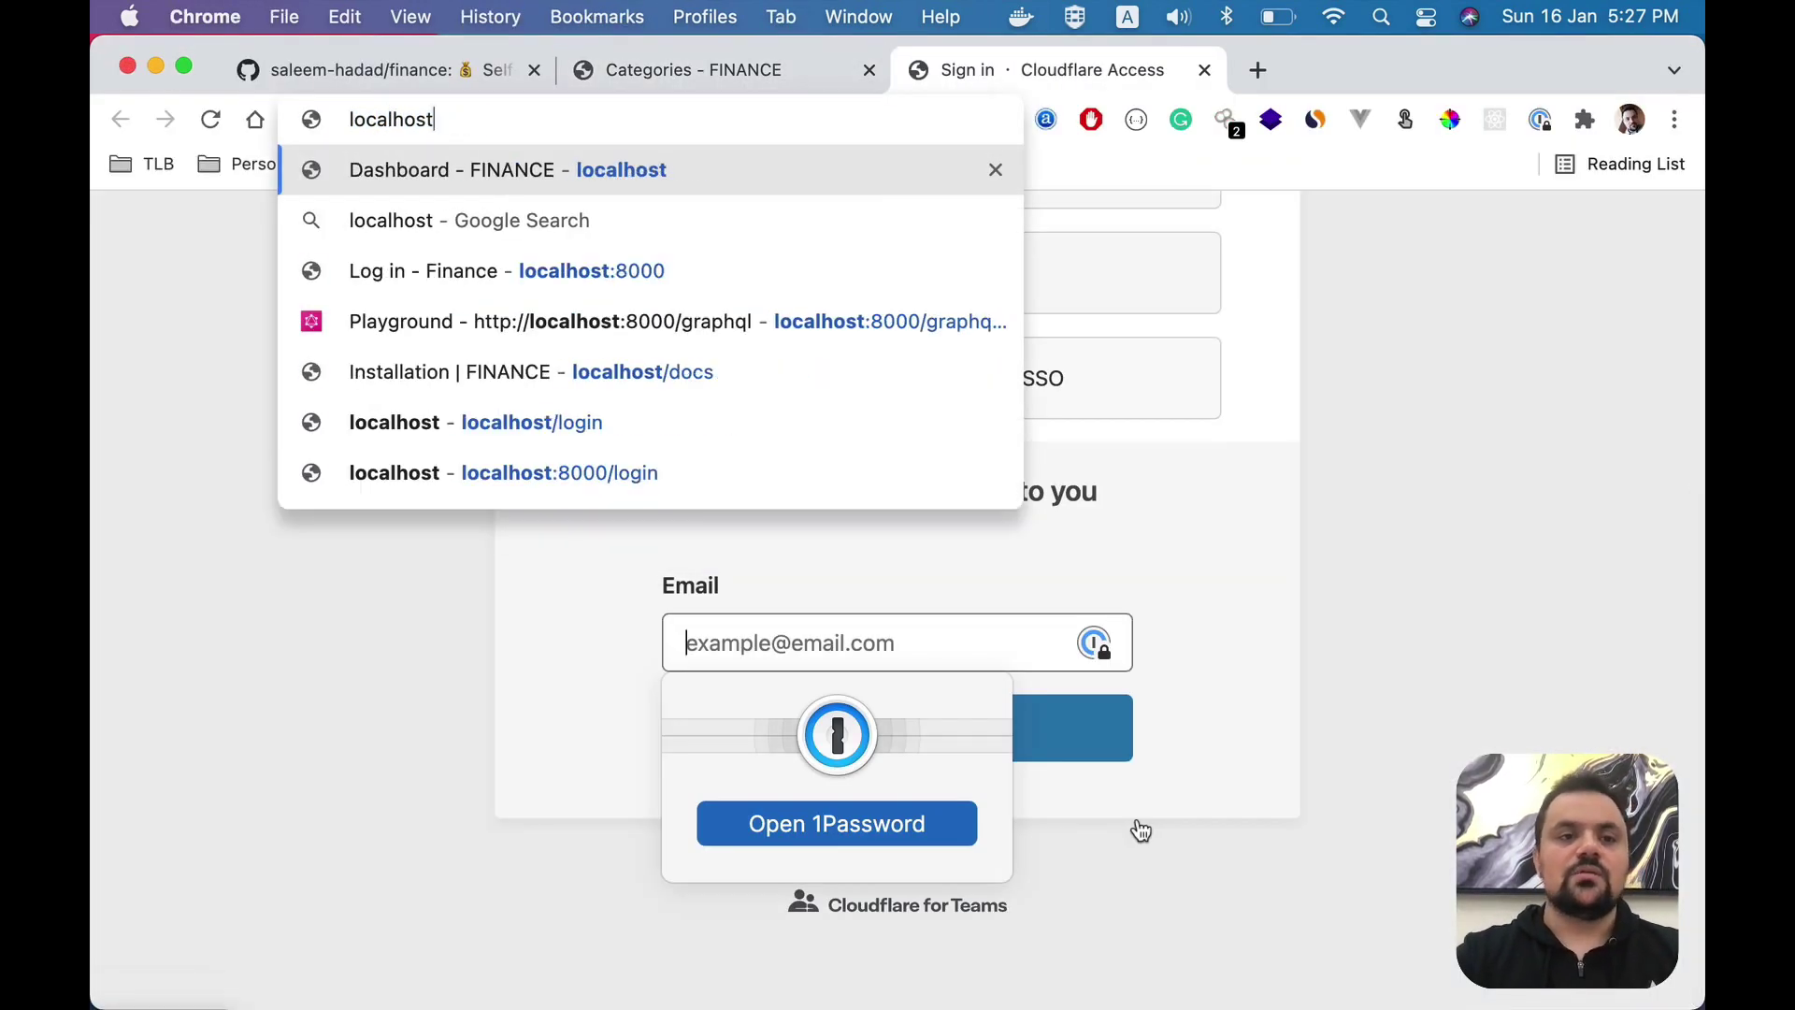
key(Return)
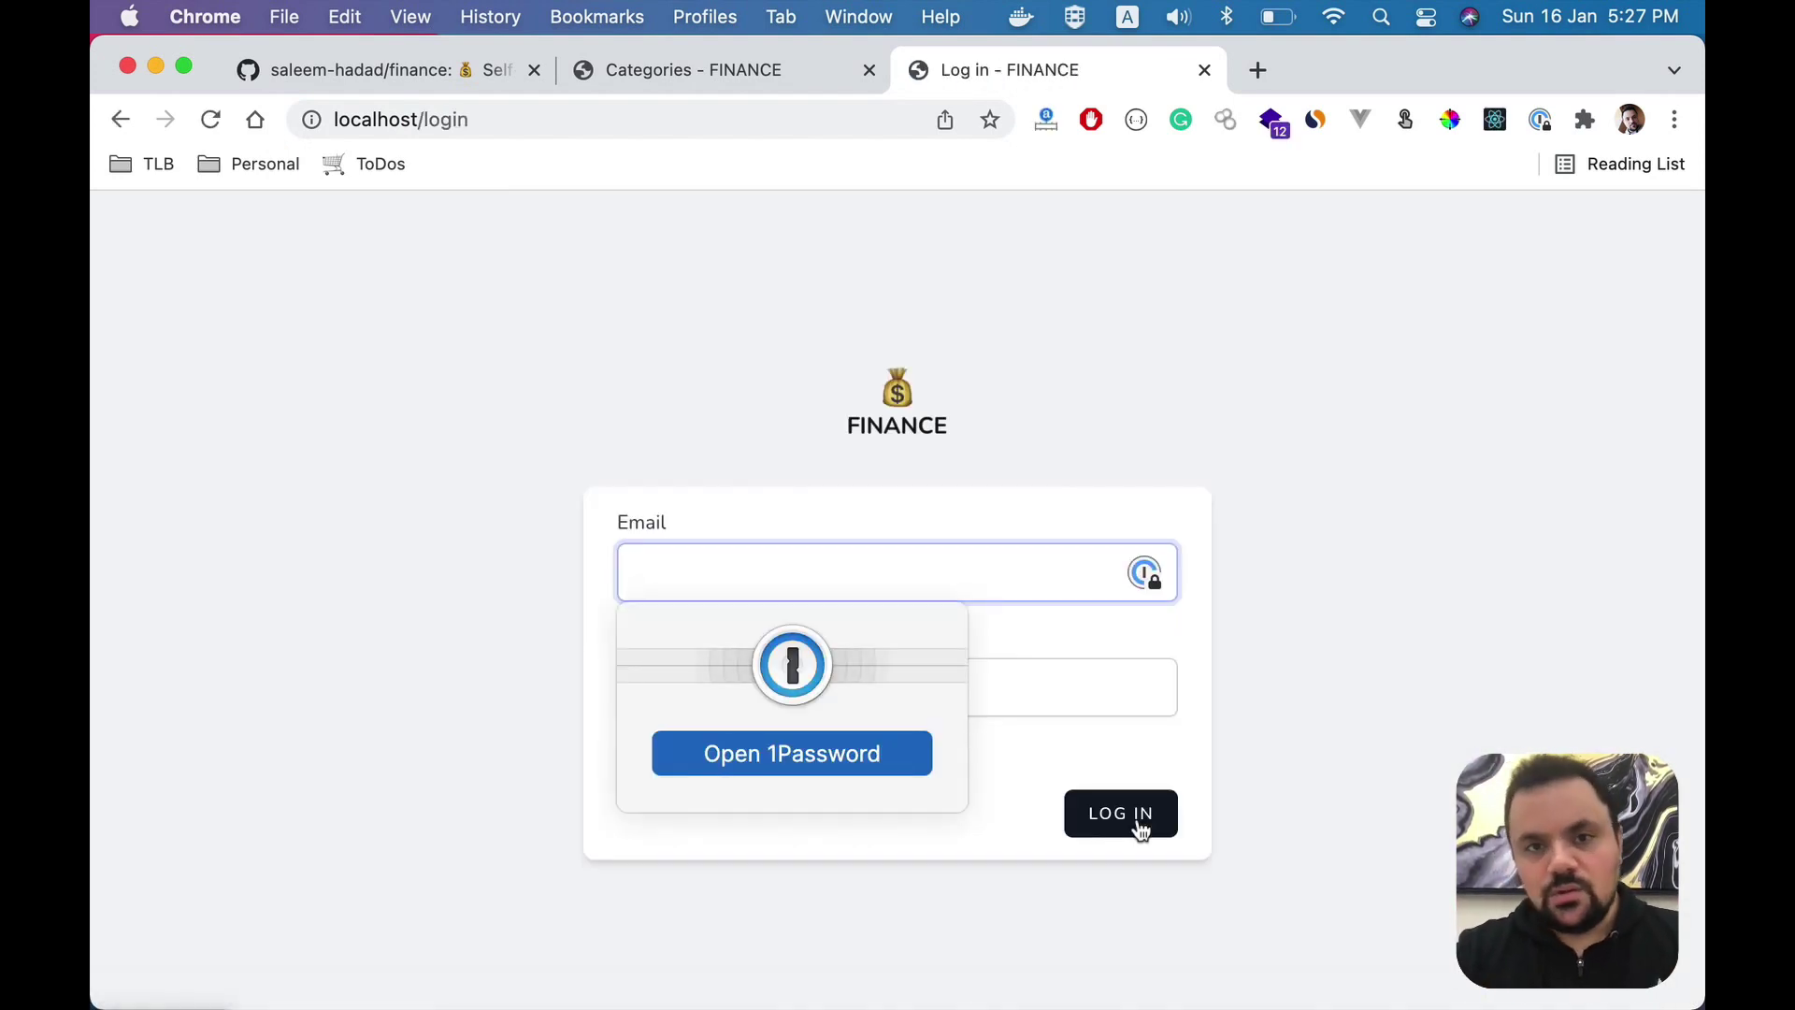
- Enter the admin account's e-mail on the login page, correcting the typo
text(saleemTa)
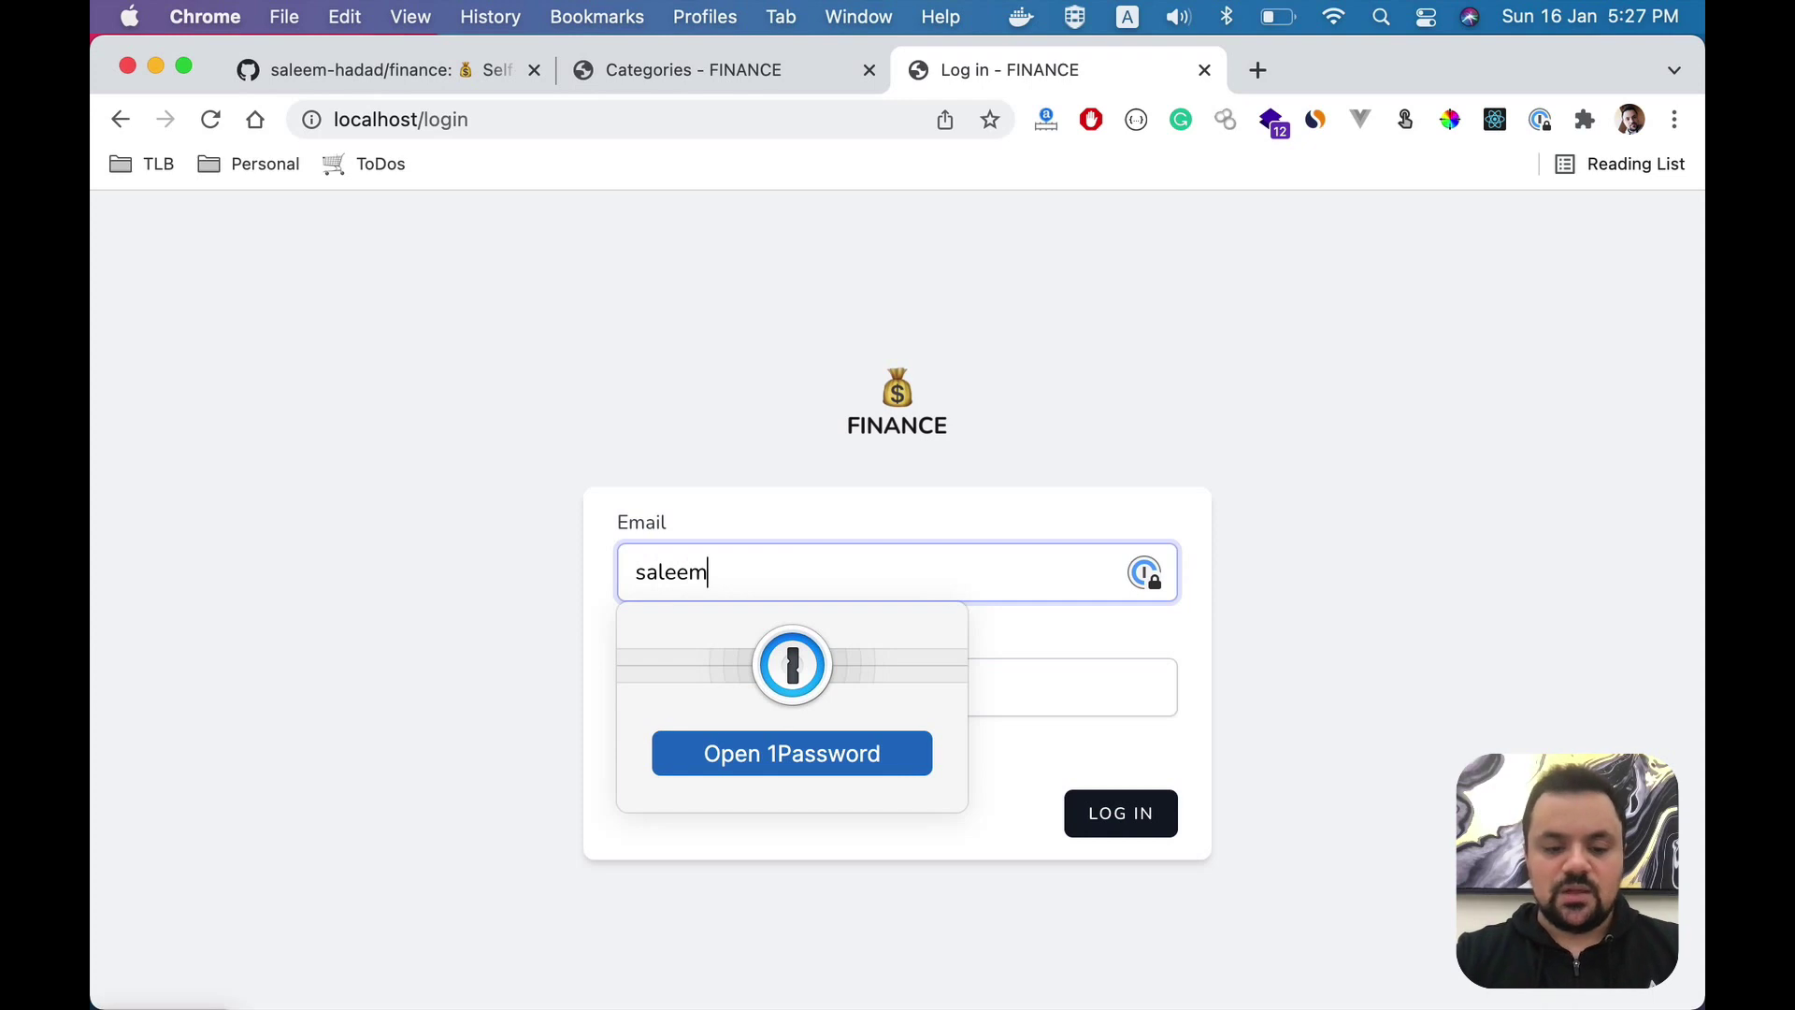
key(BackSpace)
key(BackSpace)
text(@test.cpm)
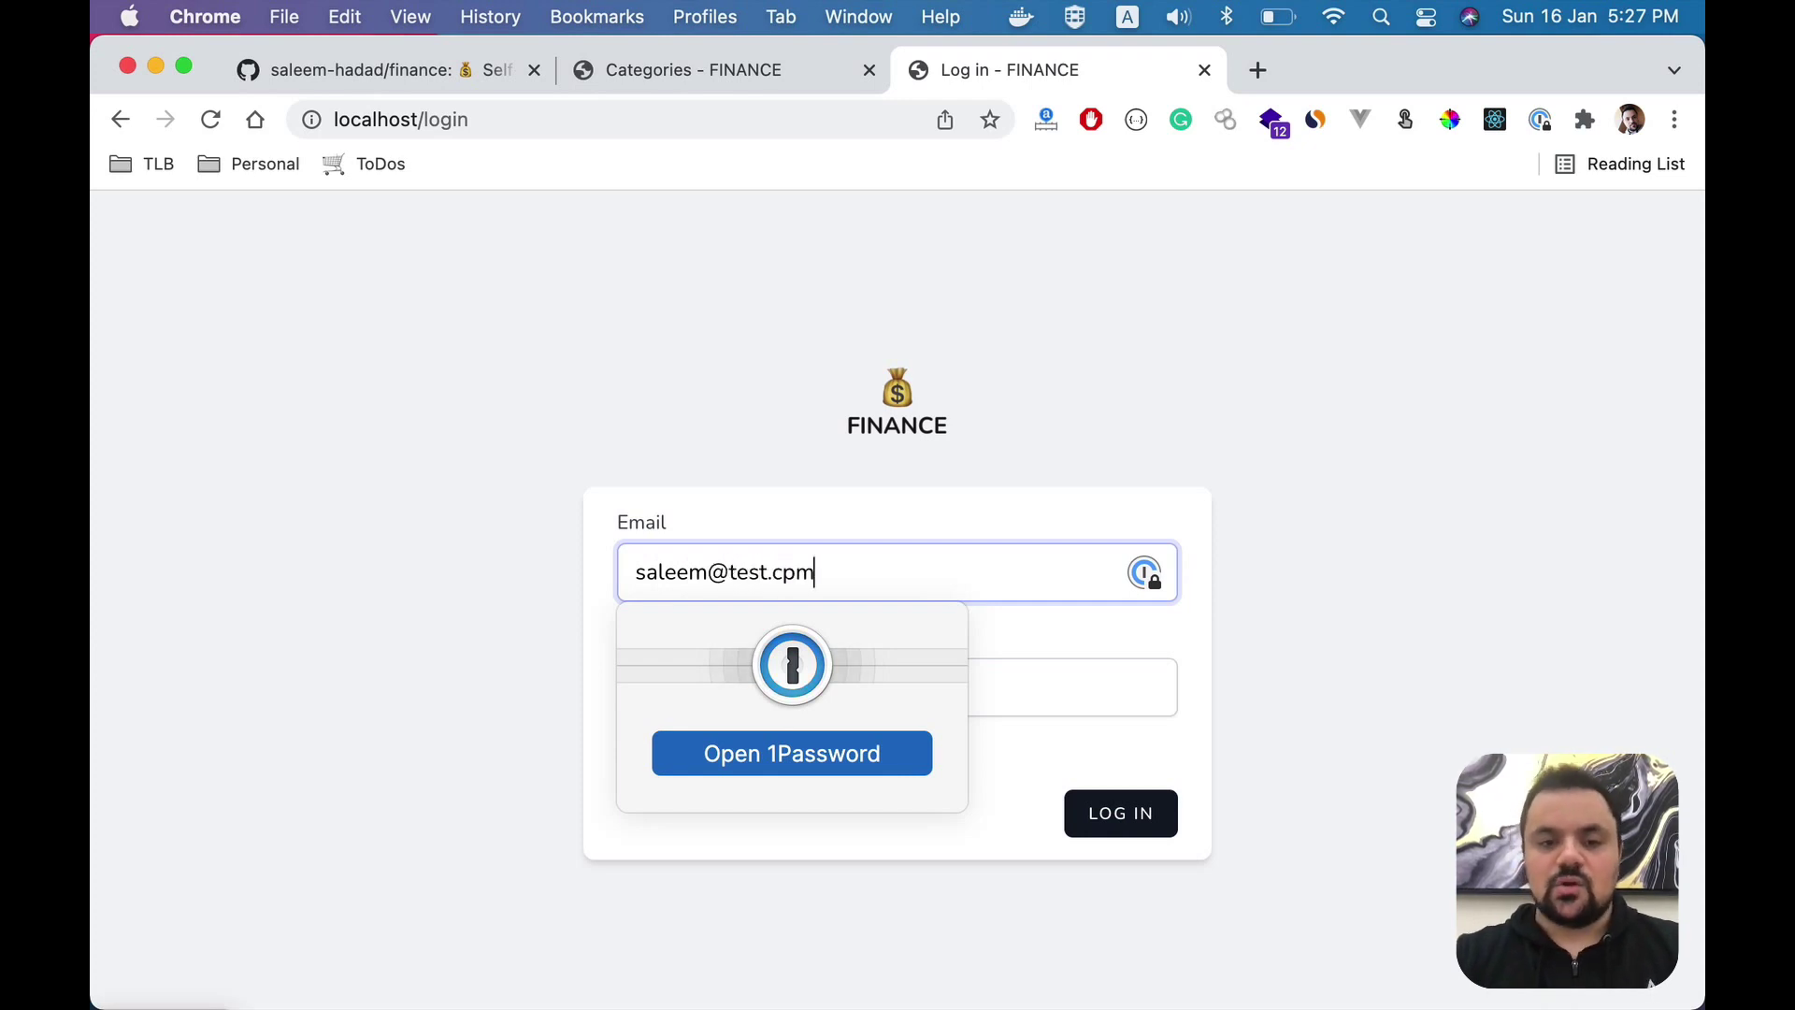
key(Tab)
click(975, 623)
click(970, 561)
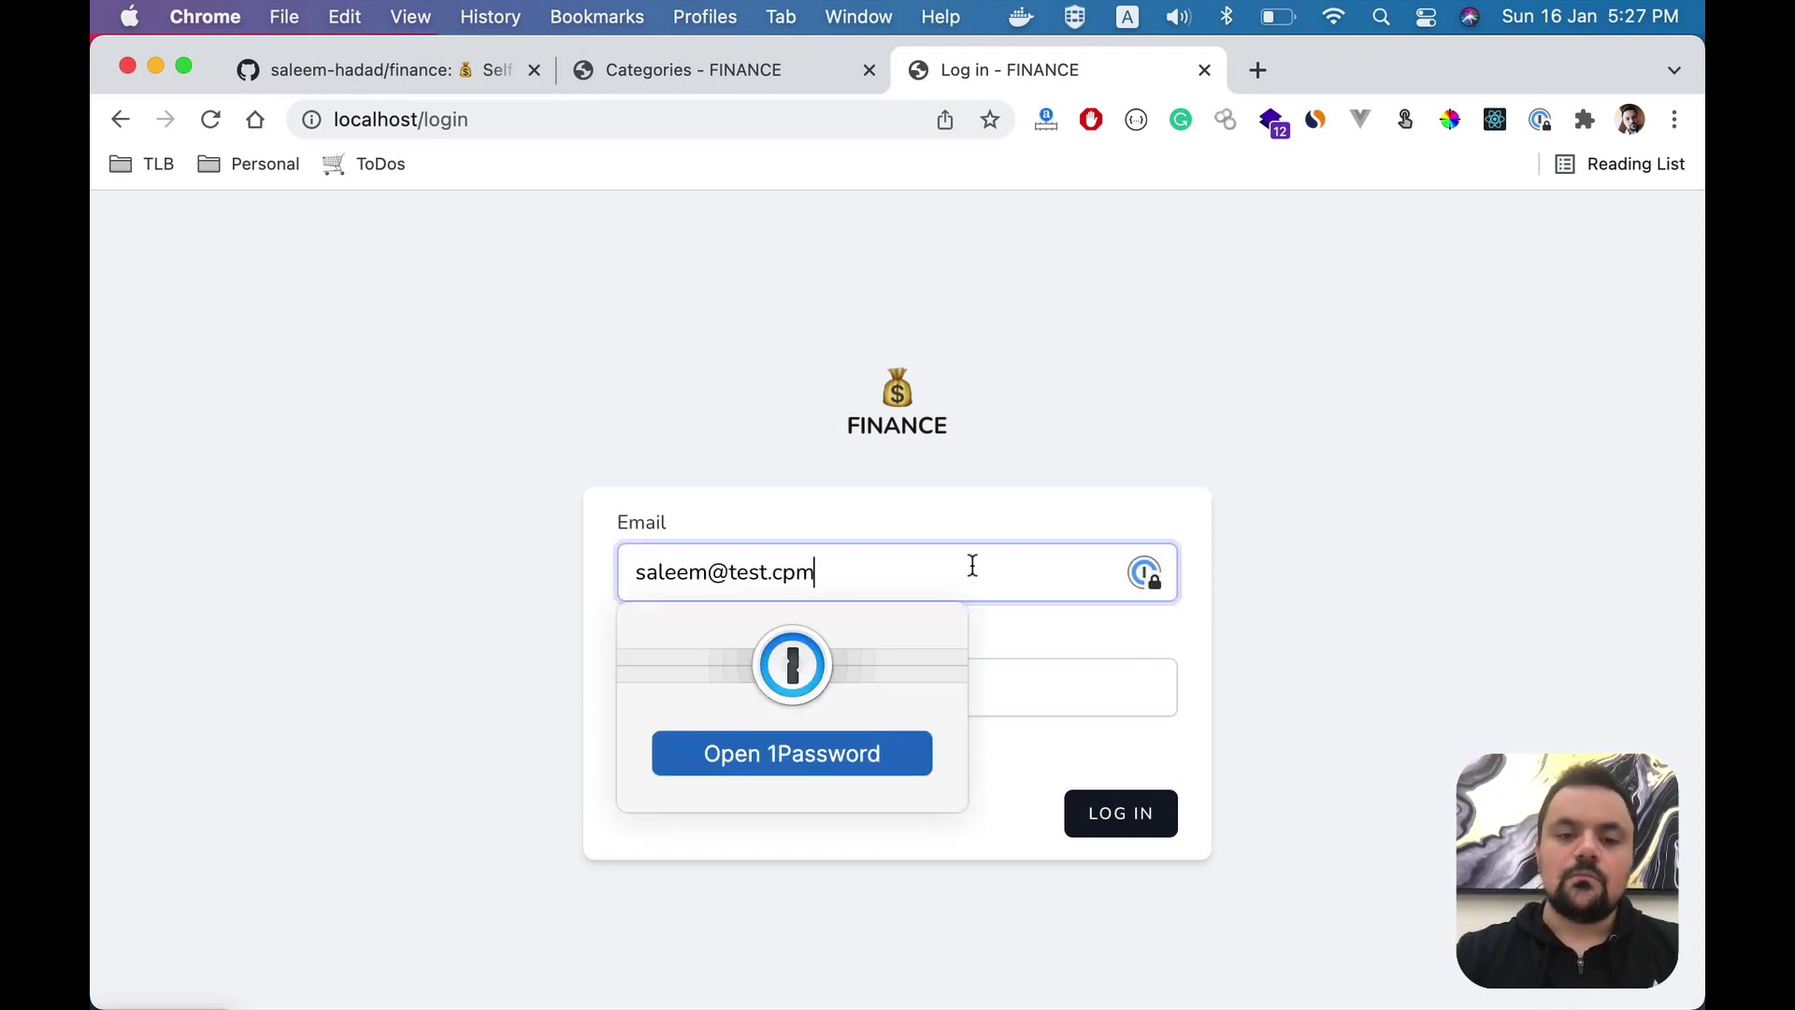
key(BackSpace)
key(BackSpace)
text(om)
- Fill in the admin password and submit the login form
key(Tab)
key(super+v)
key(super+a)
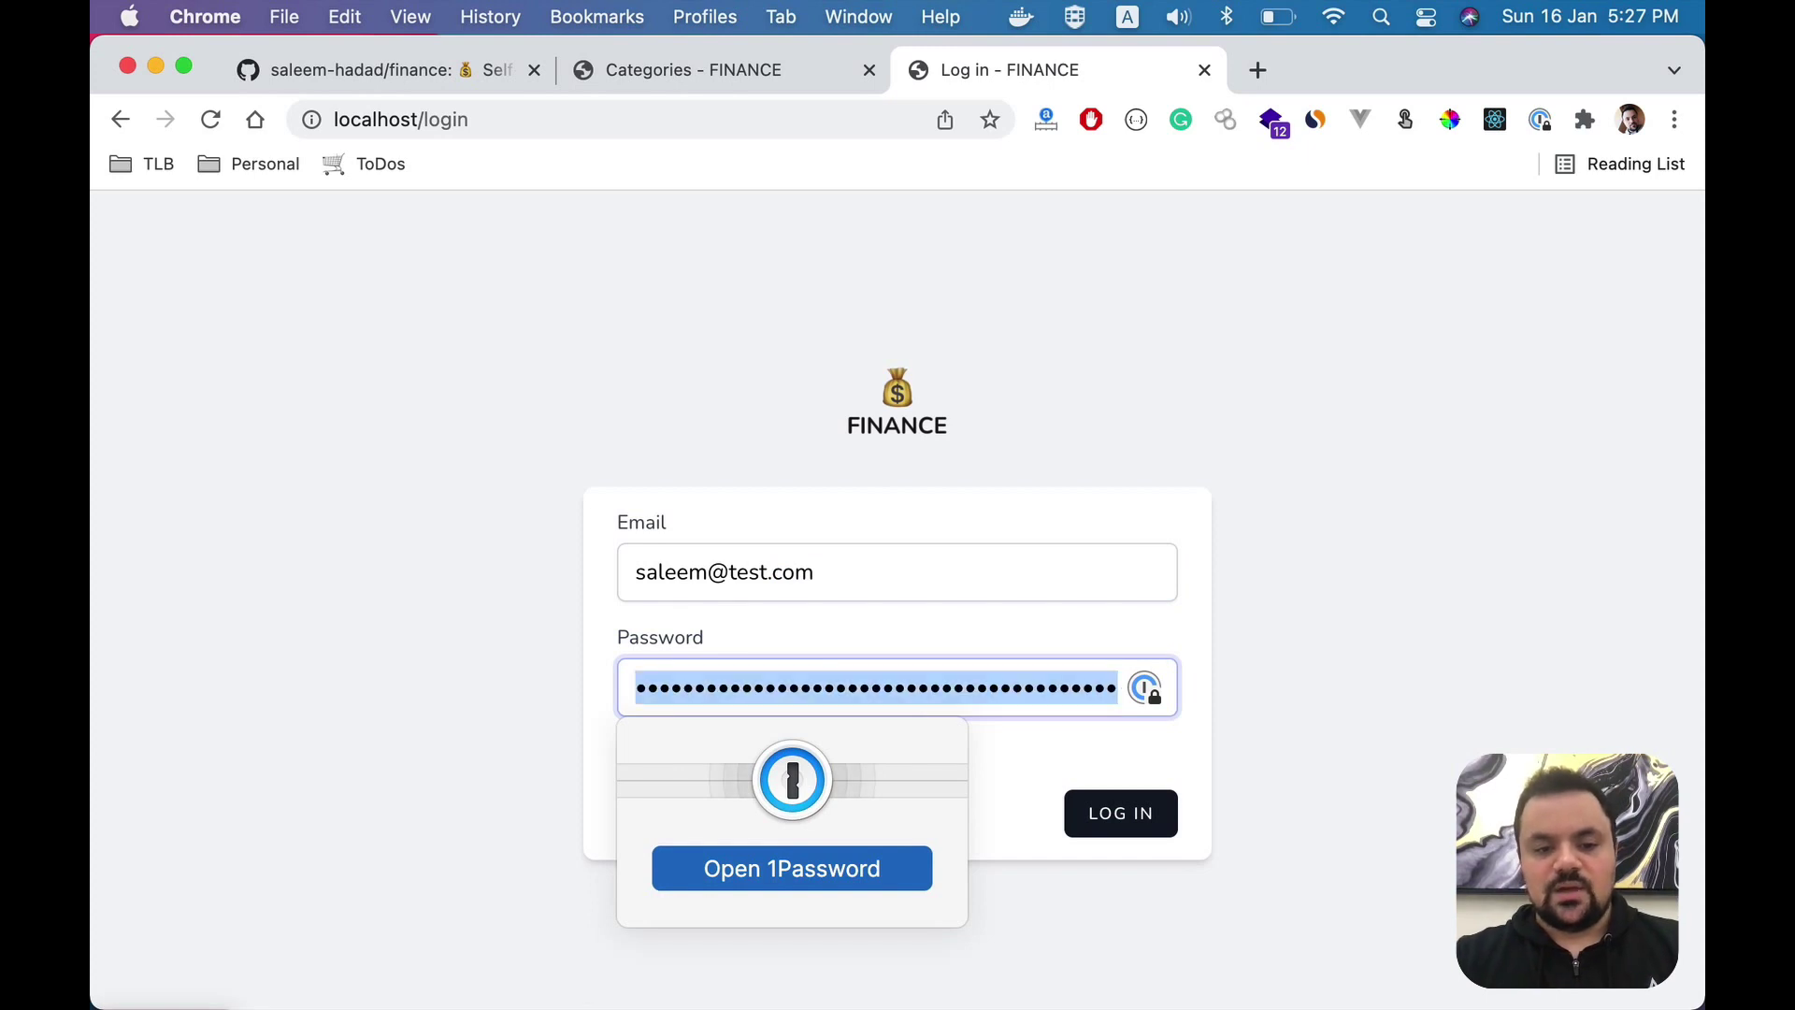
text(test123456)
key(Return)
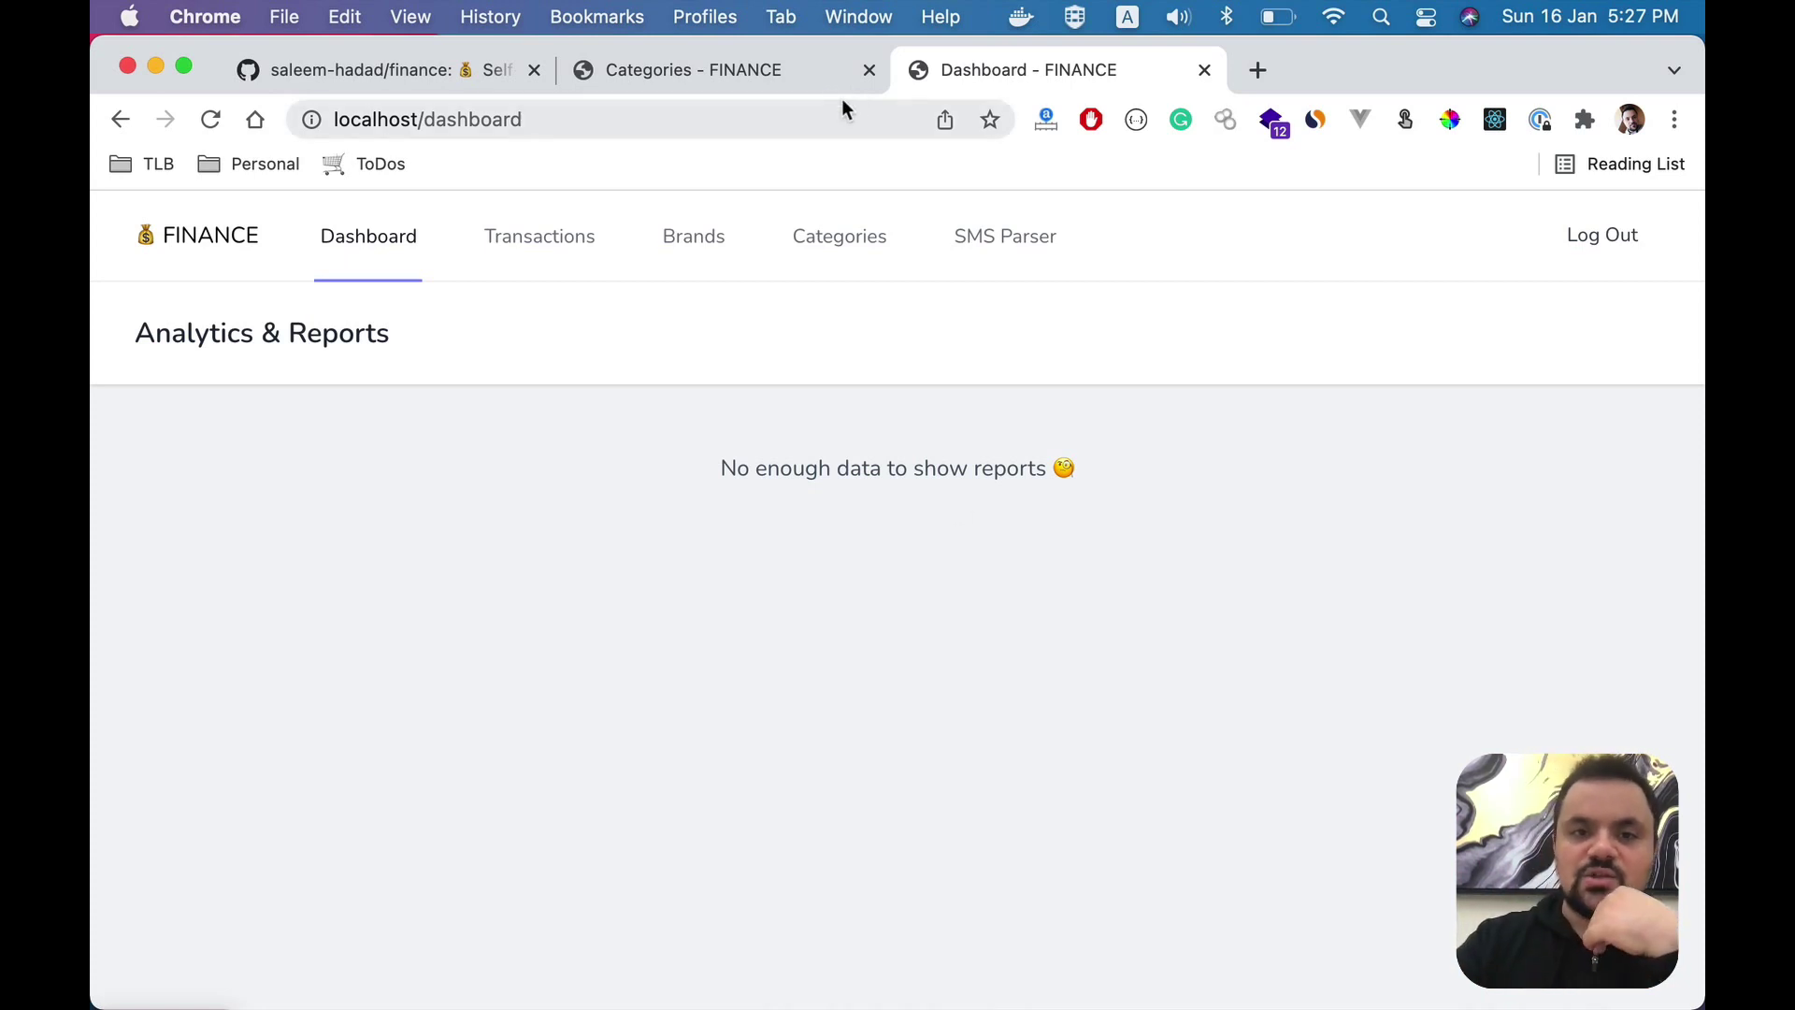
- Close the old demo Categories tab and check the empty Transactions list before opening Brands
click(869, 70)
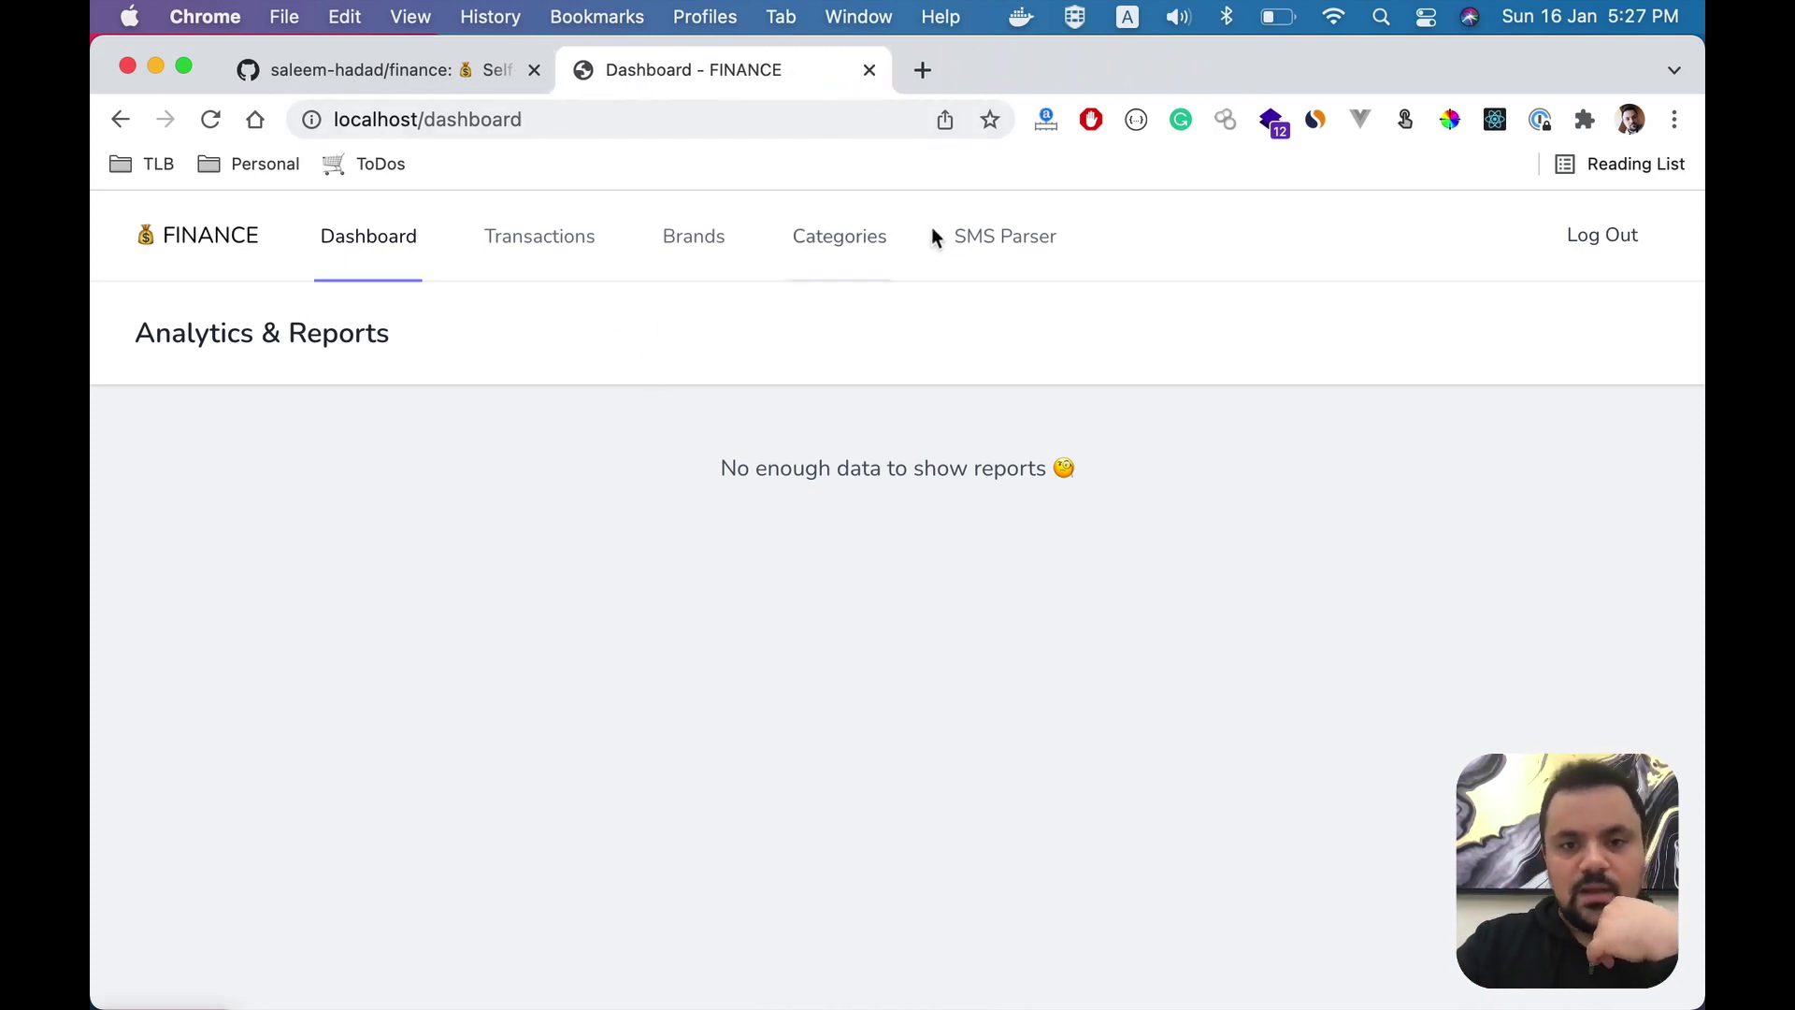
click(589, 251)
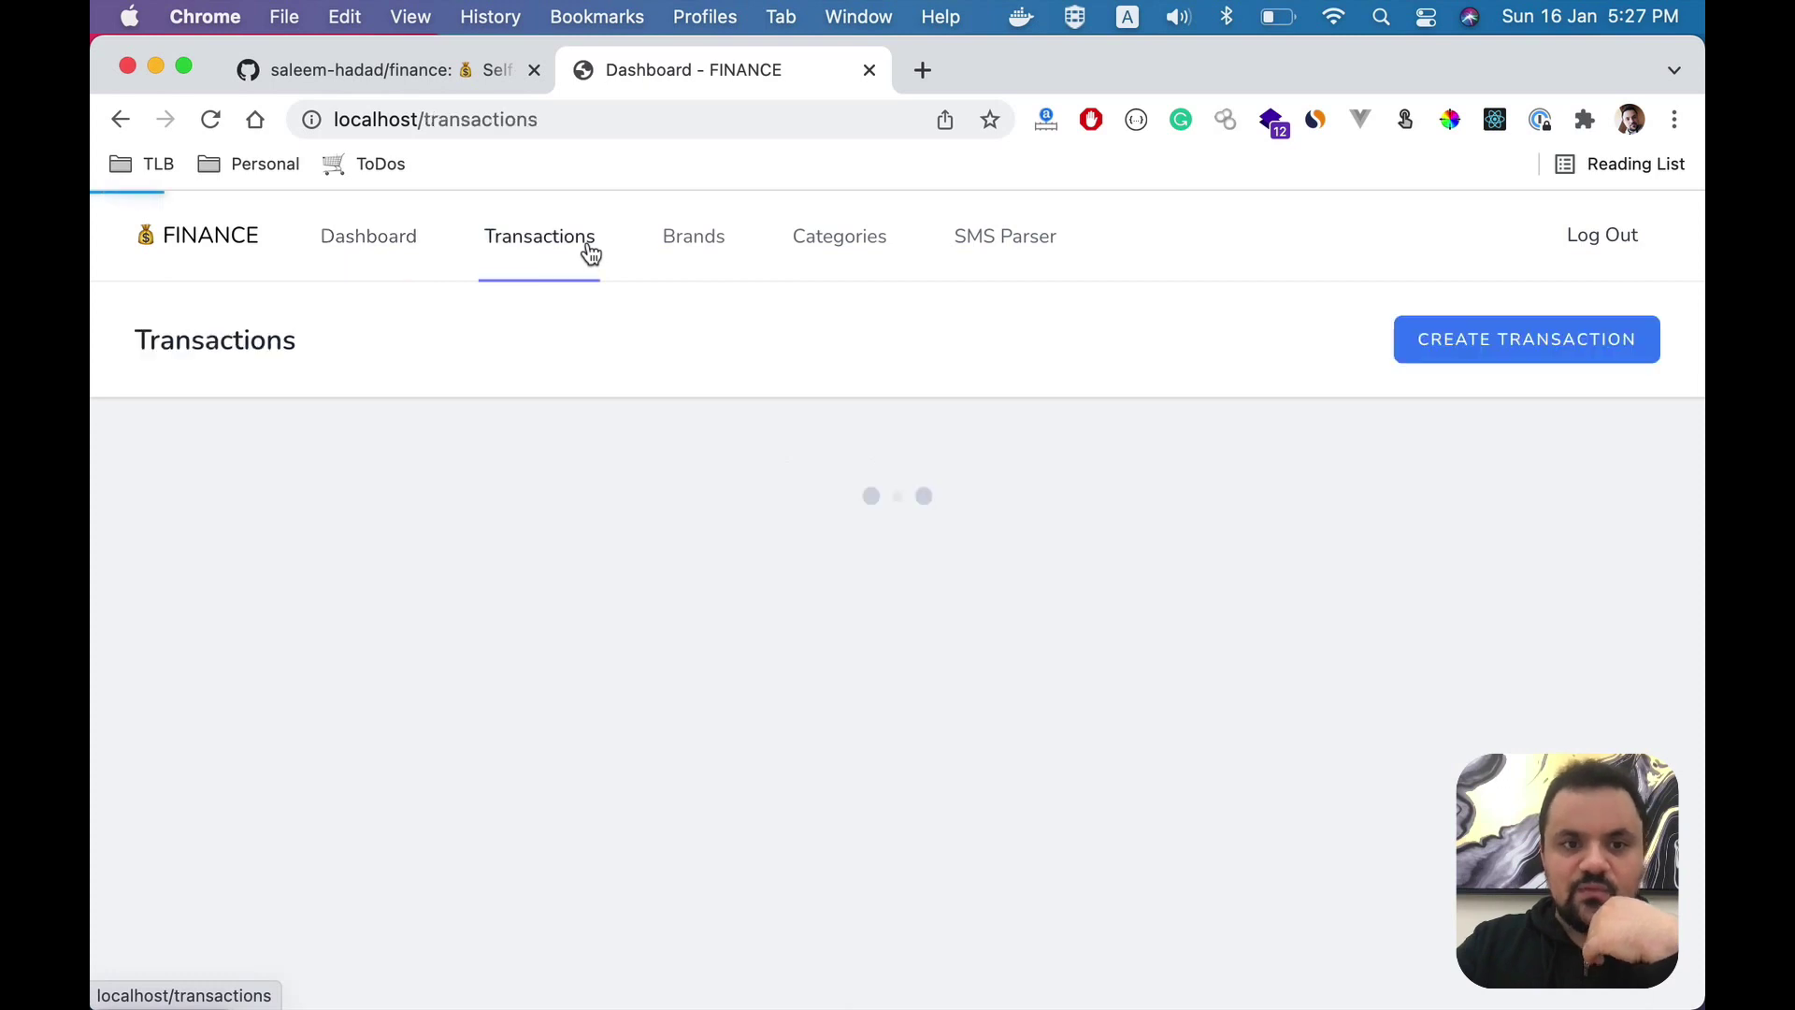
click(713, 276)
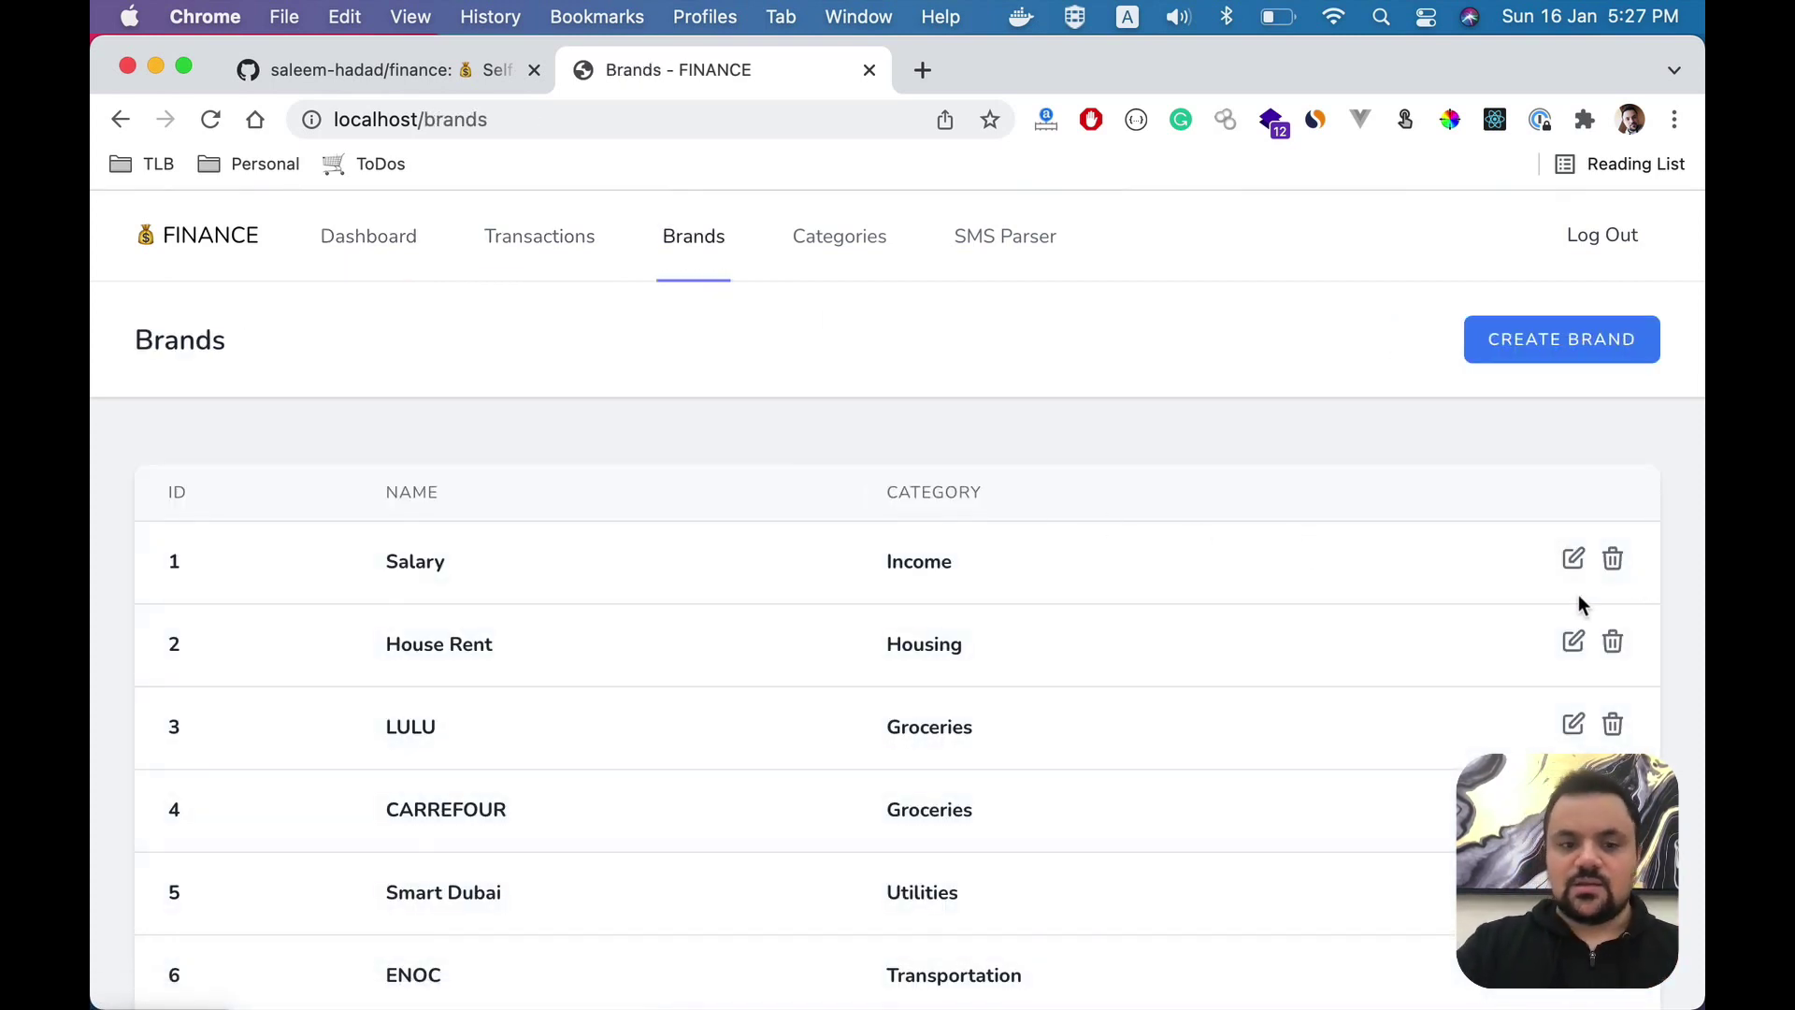
- Delete the Smart Dubai brand (row 5) from the seeded brands list
scroll(1553, 633, down, 2)
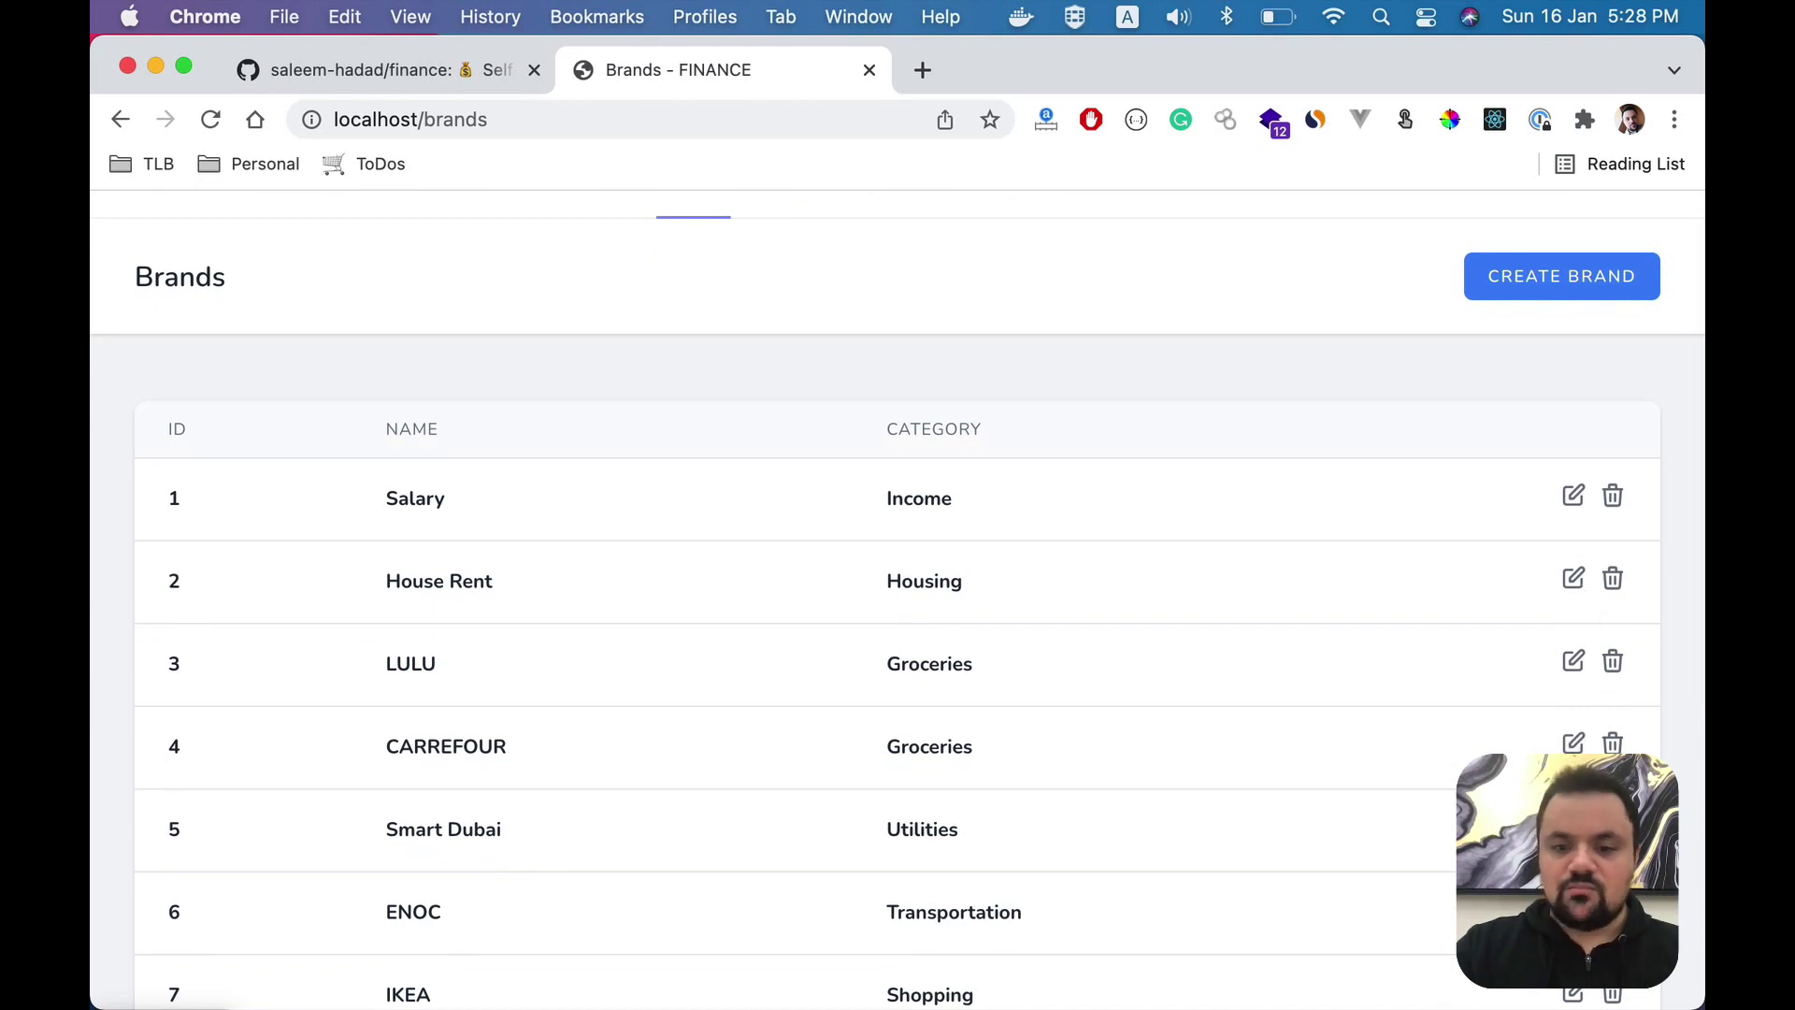
click(1613, 830)
click(1172, 665)
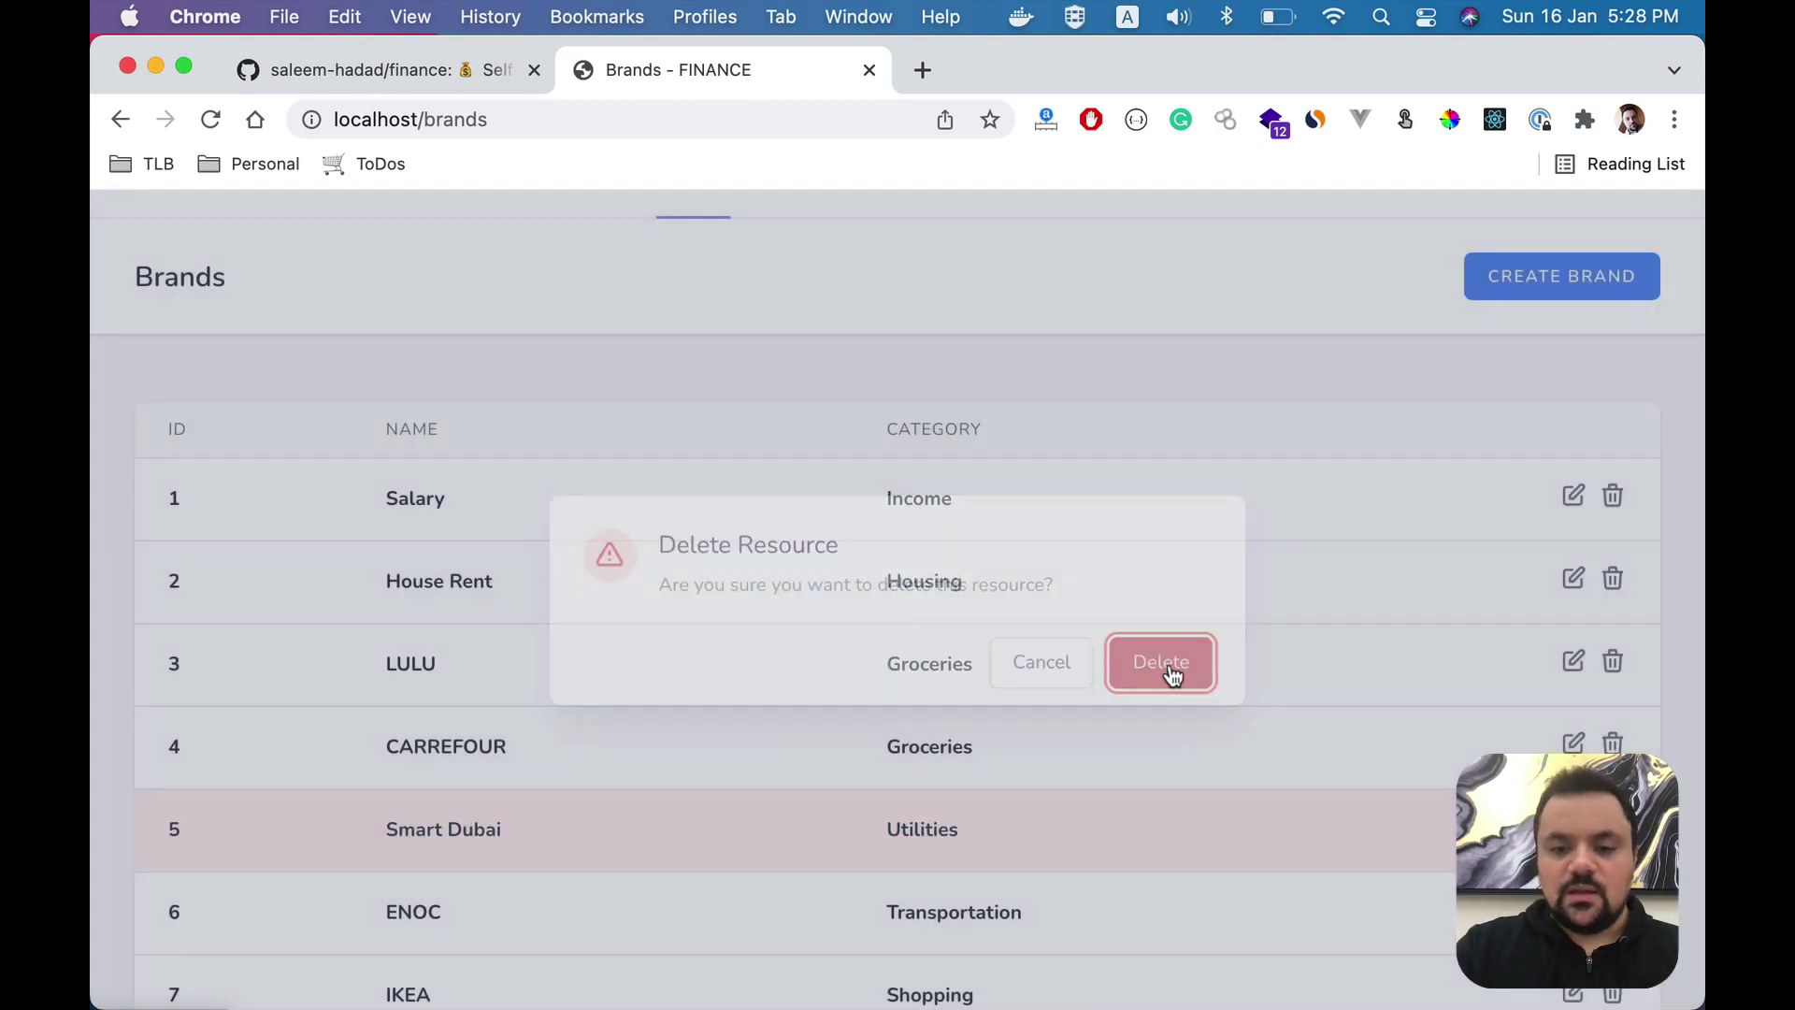
scroll(845, 370, up, 2)
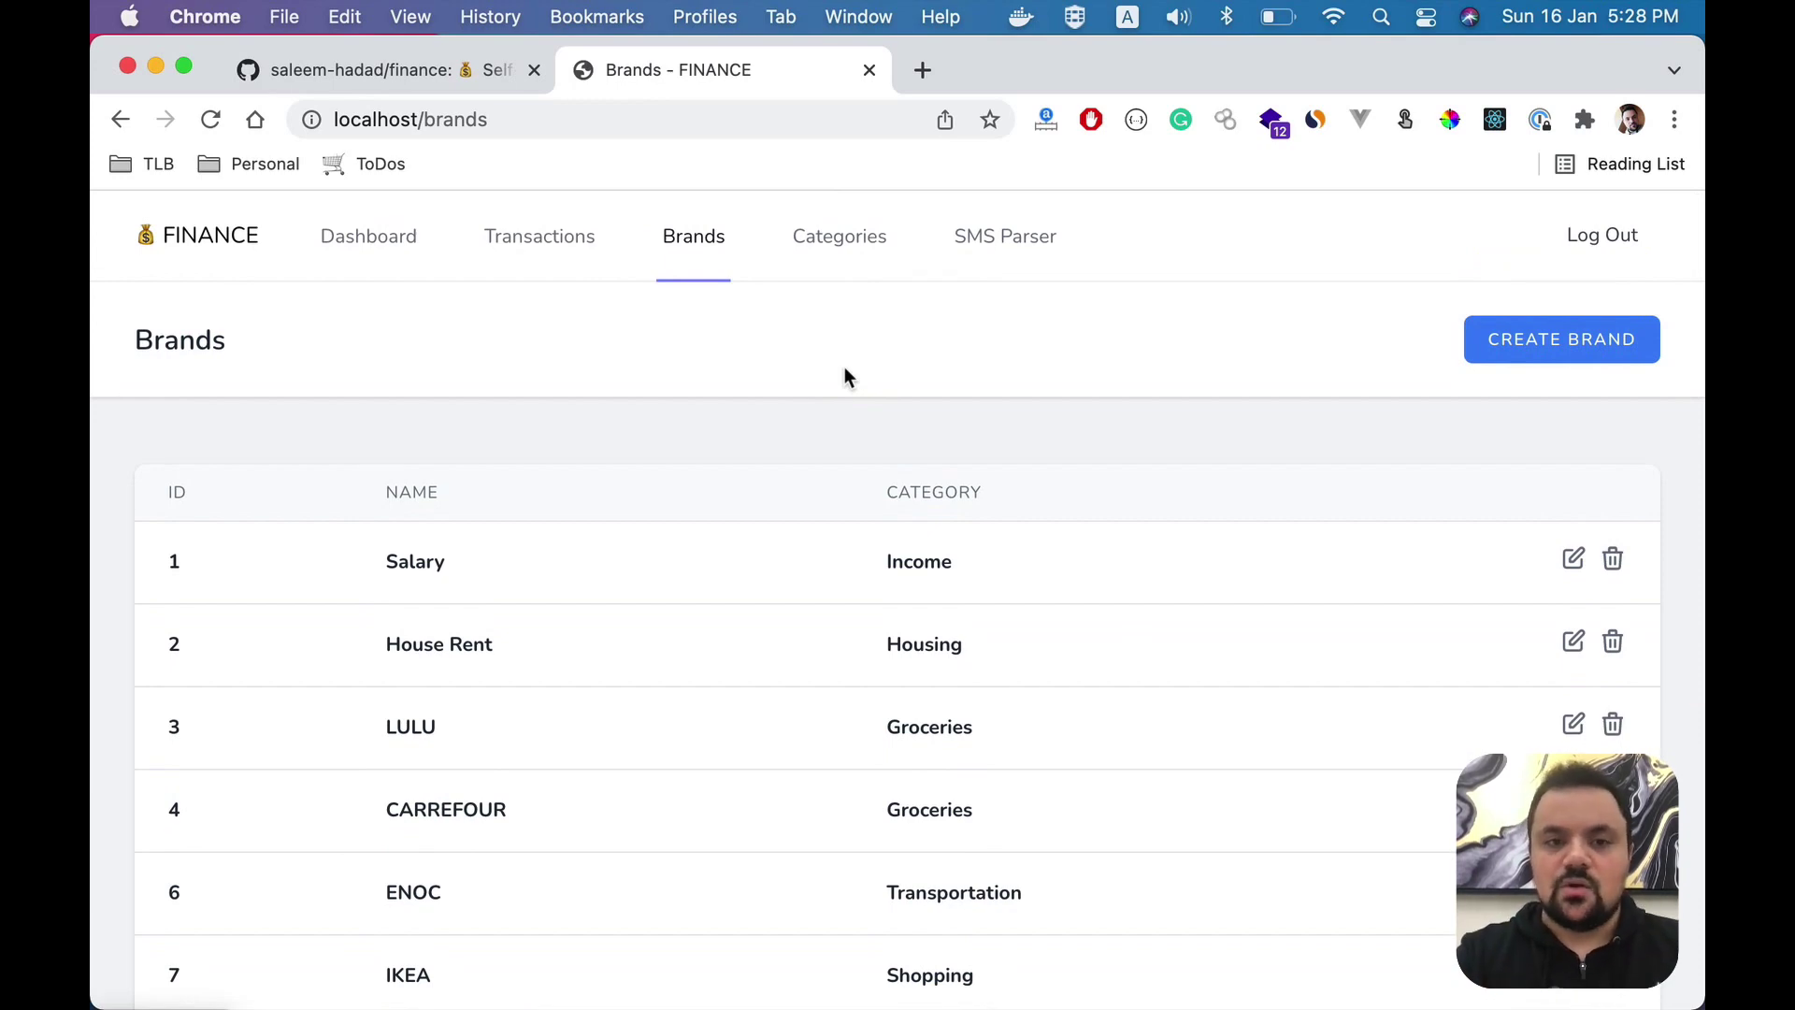
click(433, 72)
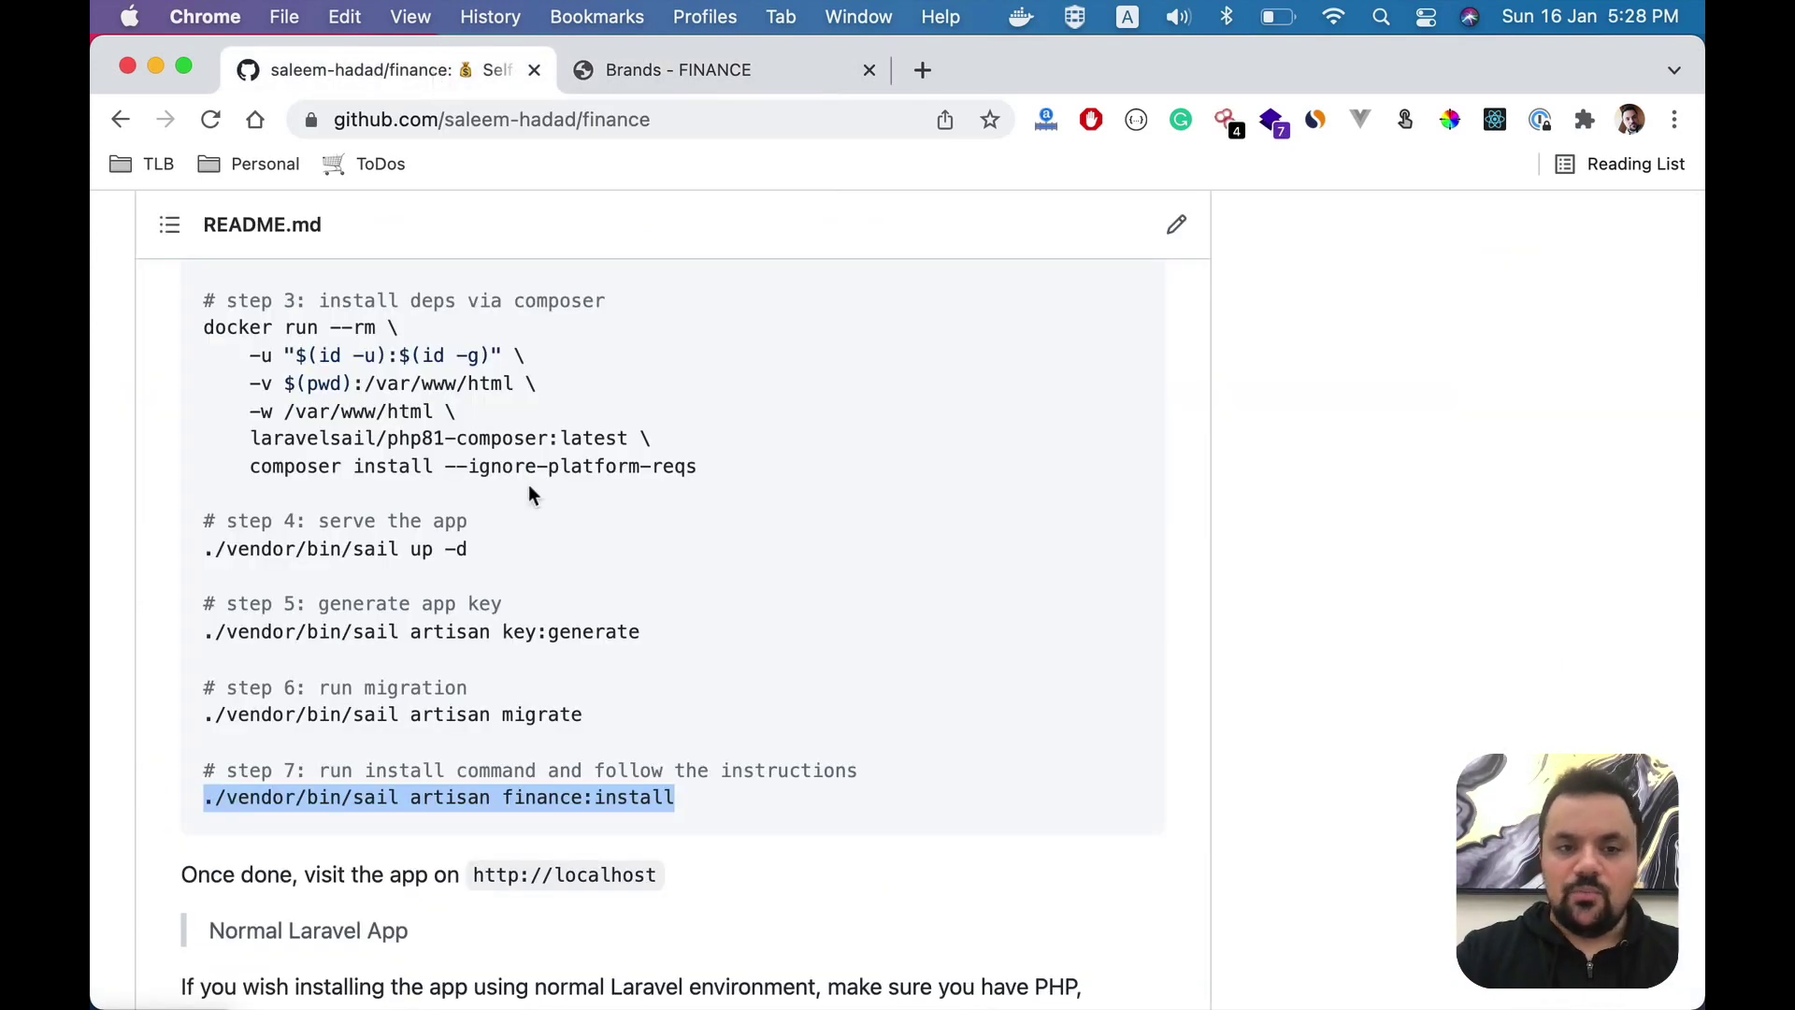
scroll(533, 489, down, 4)
scroll(529, 494, down, 2)
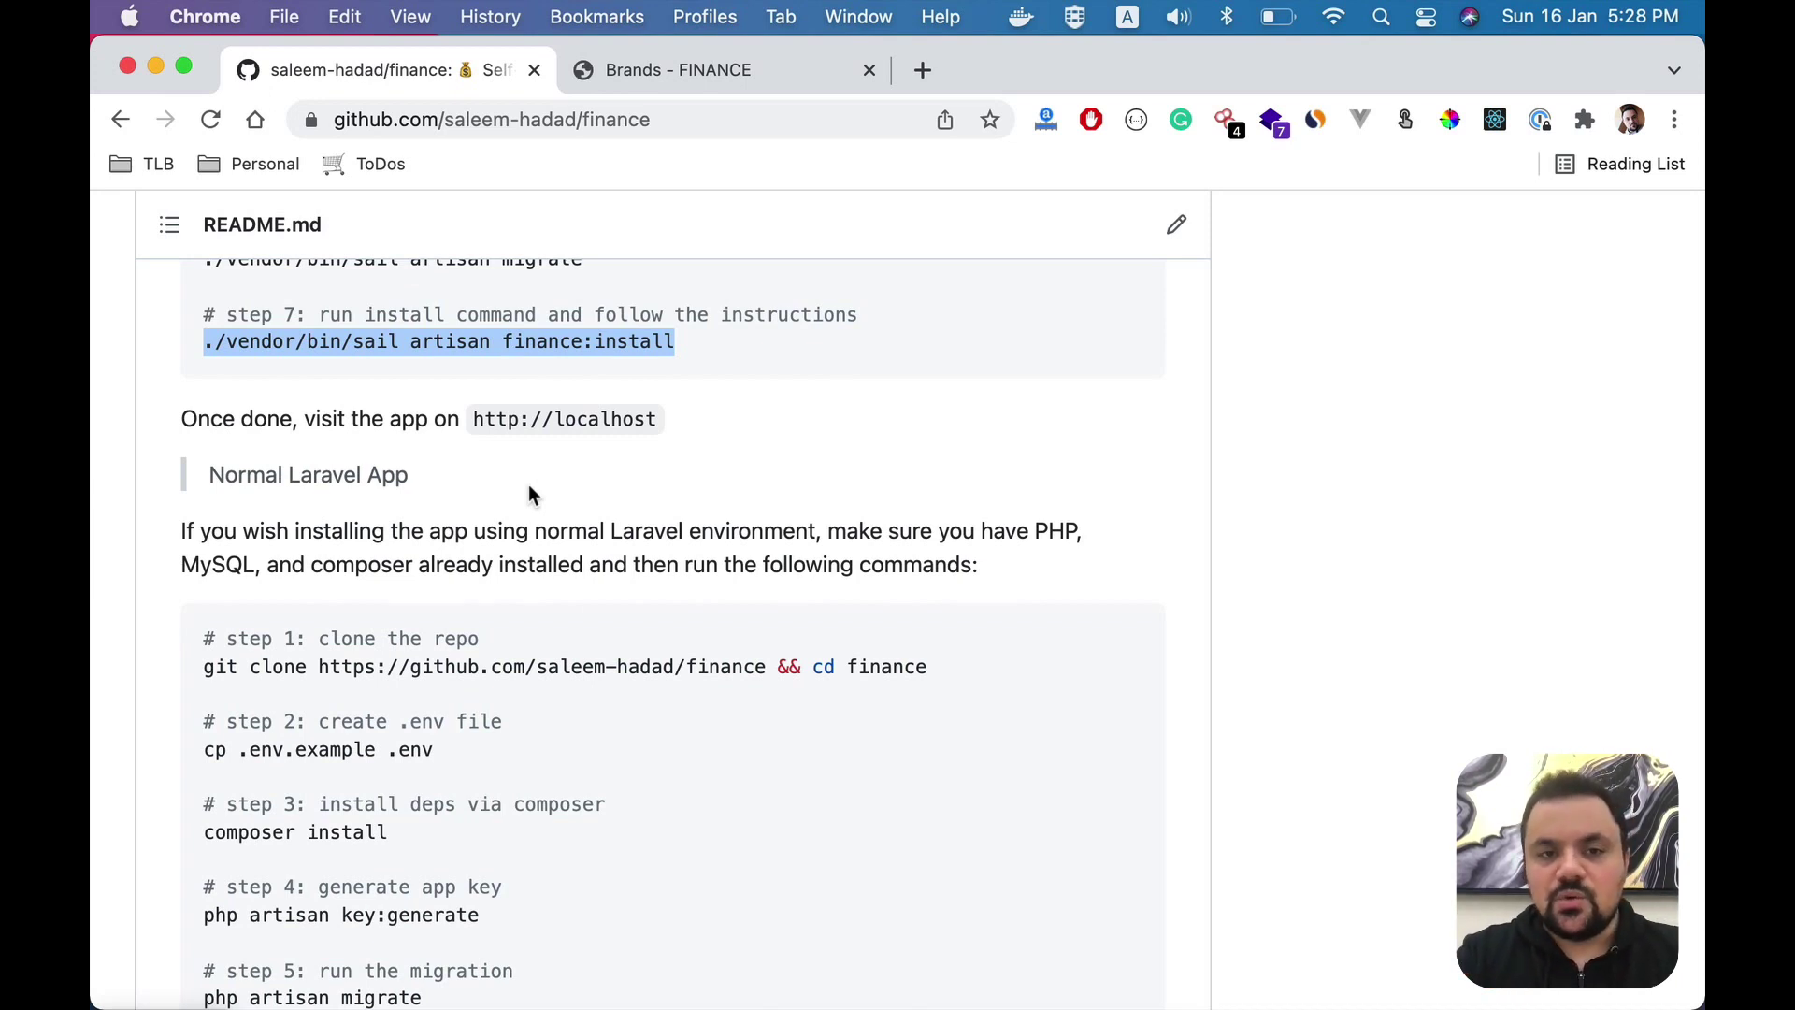
scroll(530, 494, up, 2)
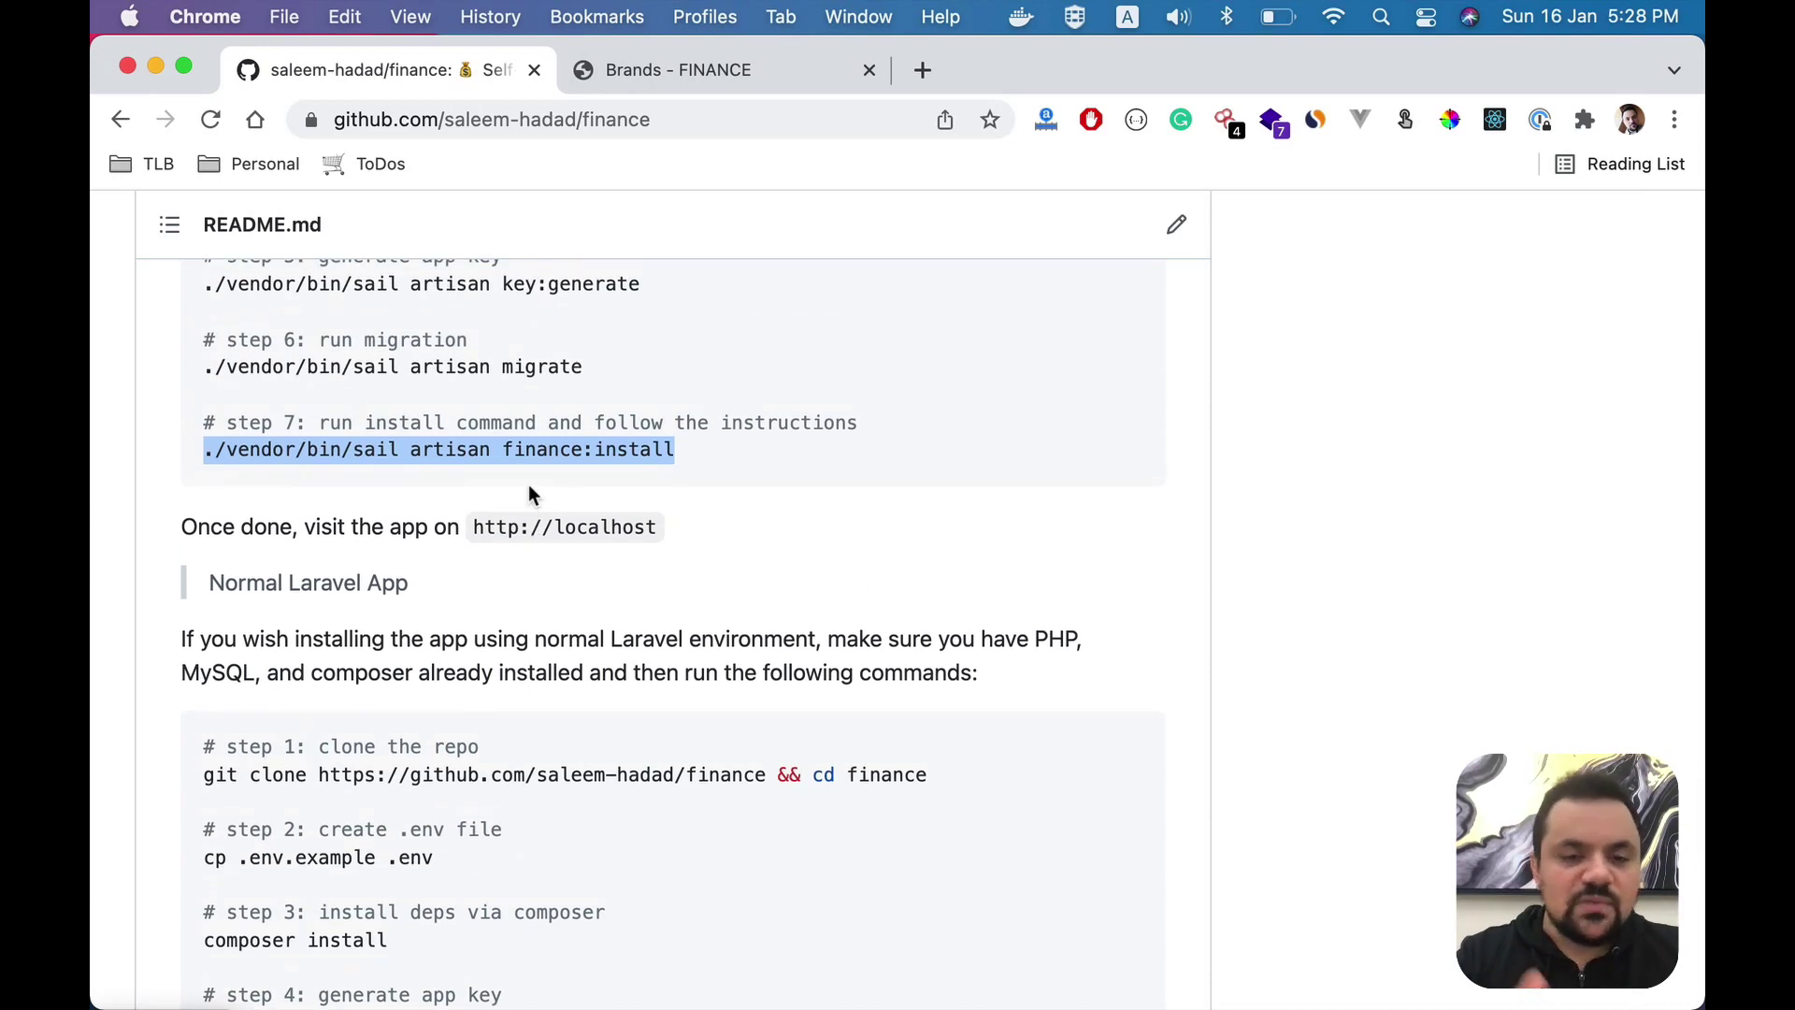